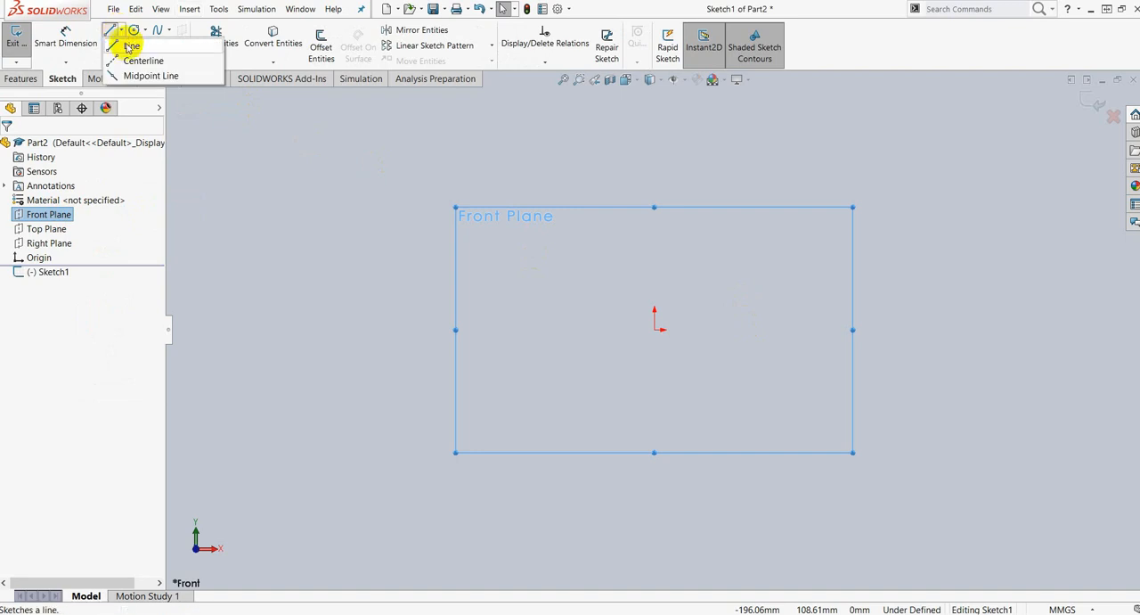
Step: Sketch a vertical line about 26 mm long up from the origin, continuing into a tangent arc of about 50 mm radius curving right
{"action": "left_click", "coordinate": [130, 48]}
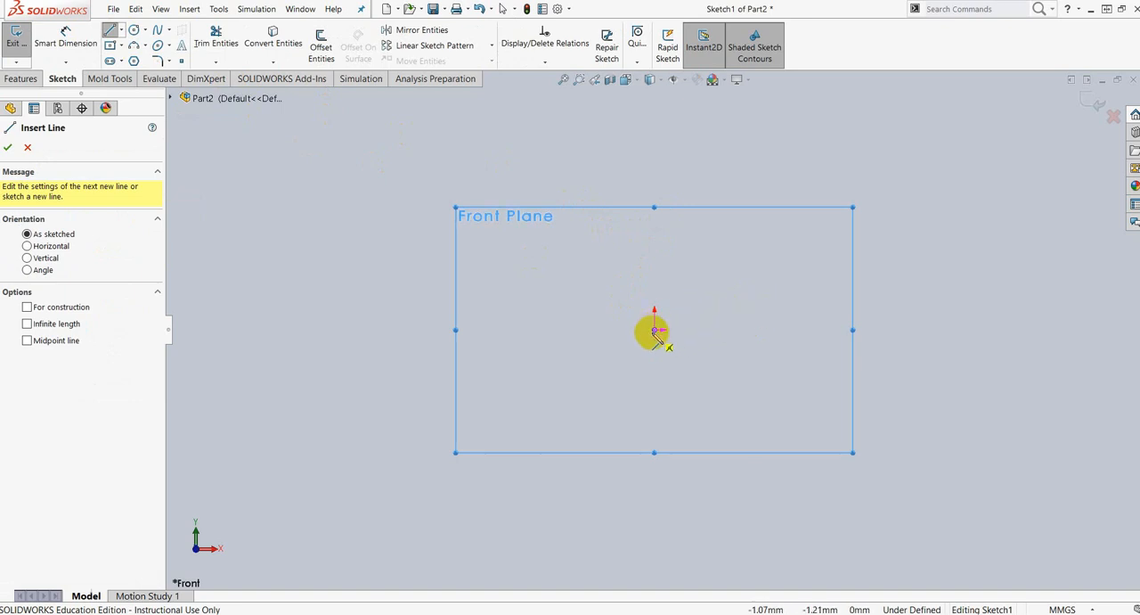
{"action": "left_click", "coordinate": [656, 330]}
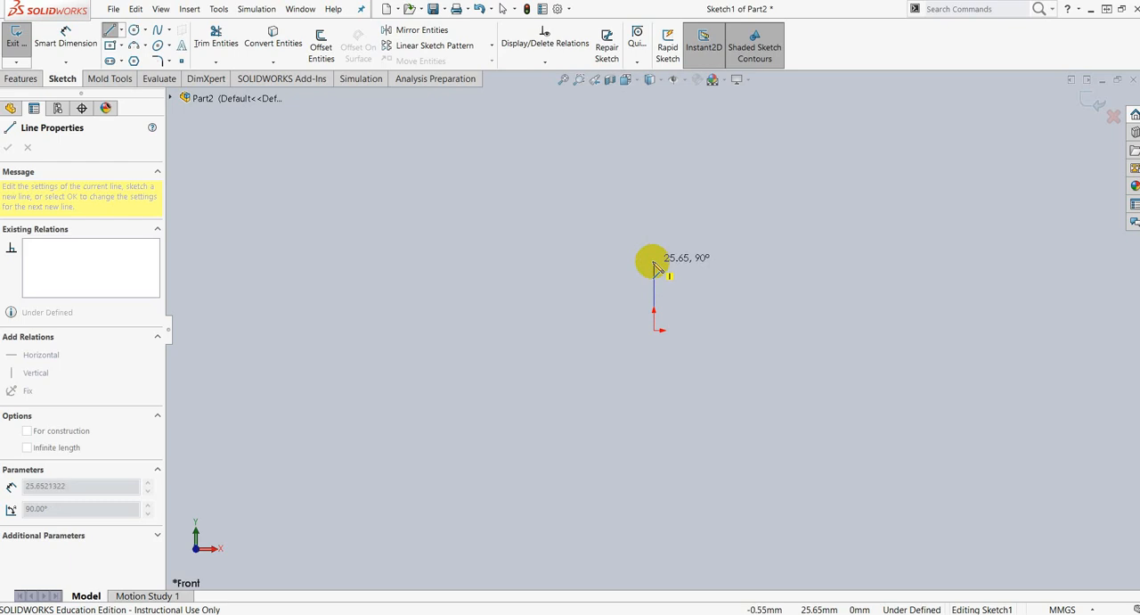
{"action": "left_click", "coordinate": [654, 261]}
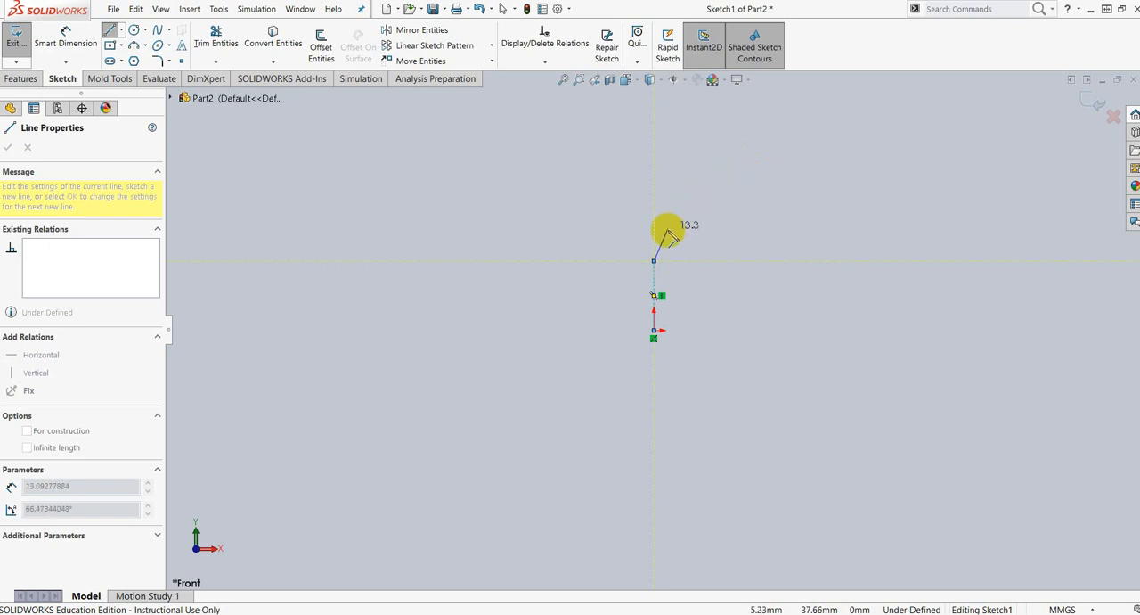
{"action": "left_click", "coordinate": [655, 260]}
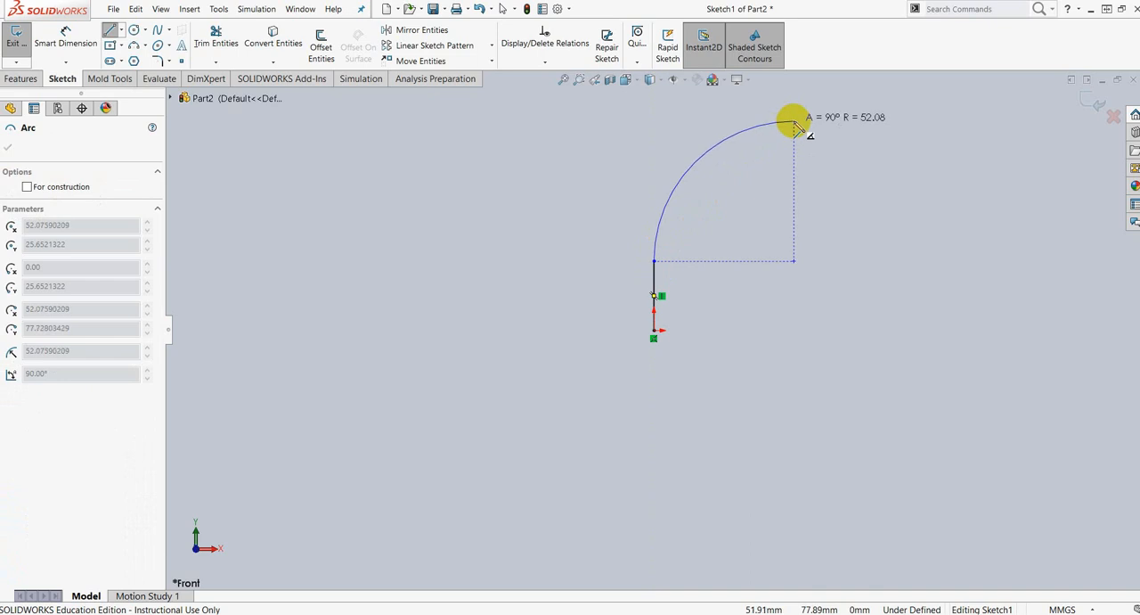
{"action": "left_click", "coordinate": [766, 129]}
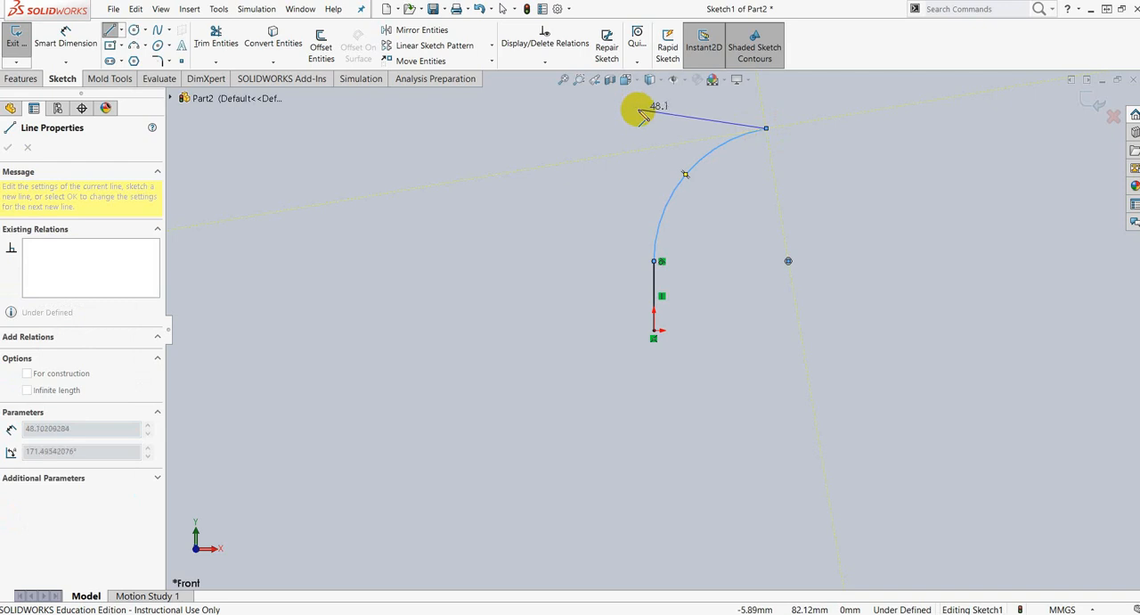
Step: Draw a line from the arc's upper end to its centre and a horizontal line back to the arc's start
{"action": "left_click", "coordinate": [788, 261]}
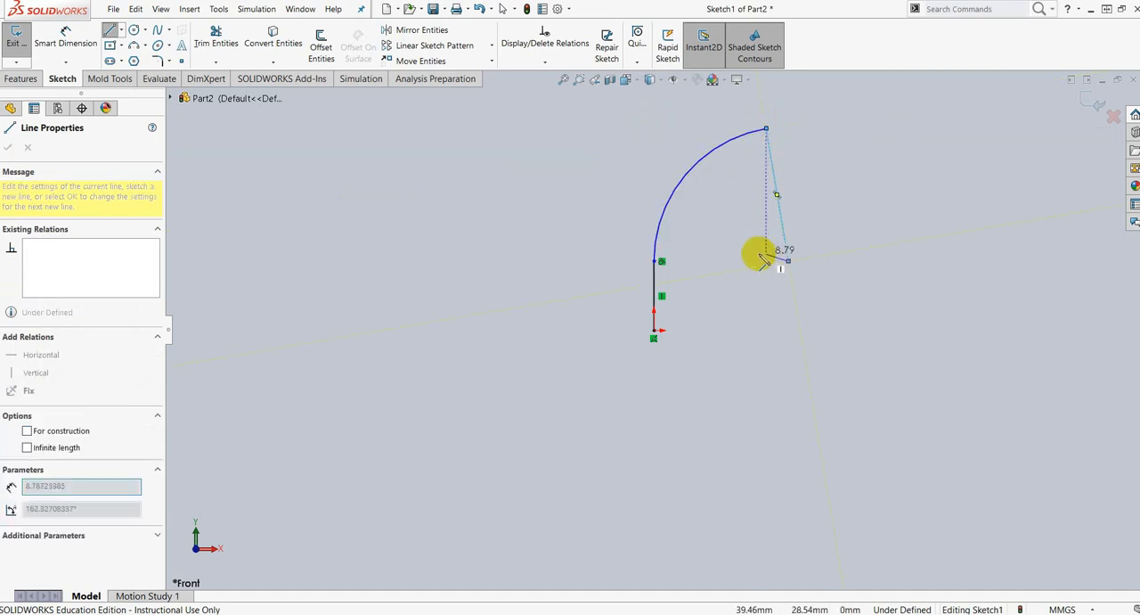
{"action": "left_click", "coordinate": [655, 260]}
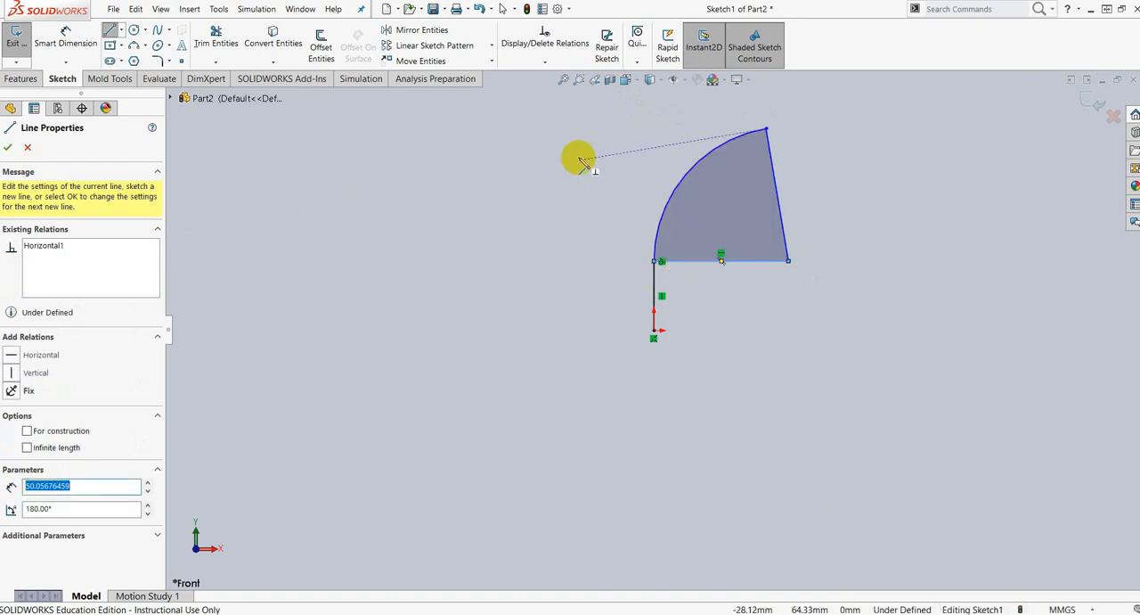
{"action": "key", "text": "Escape"}
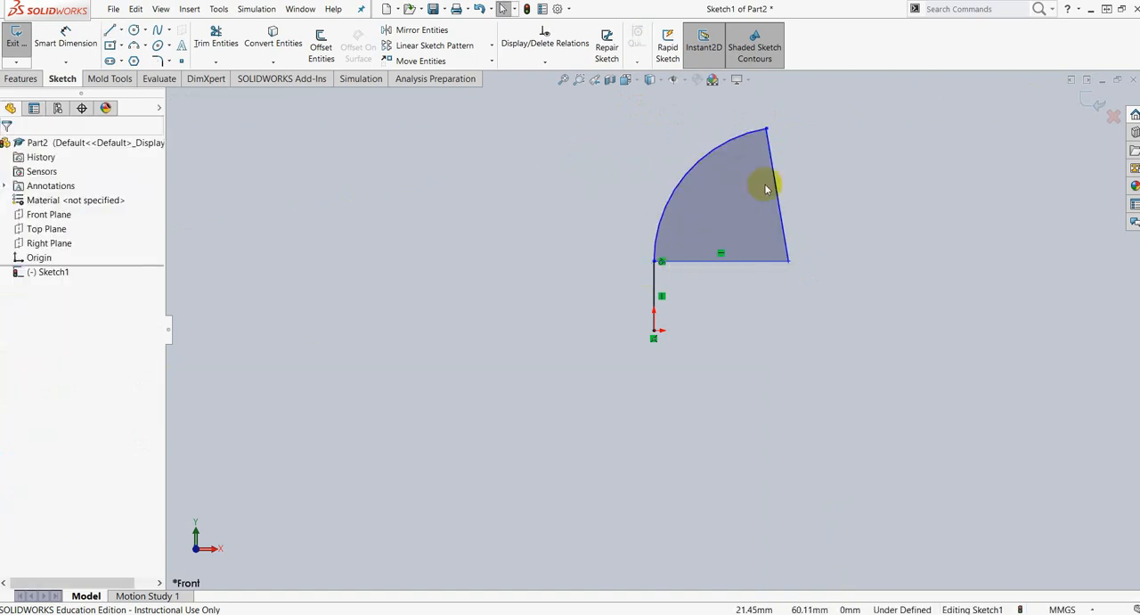
Step: Convert the two straight lines meeting at the arc's centre into construction lines
{"action": "left_click", "coordinate": [777, 193]}
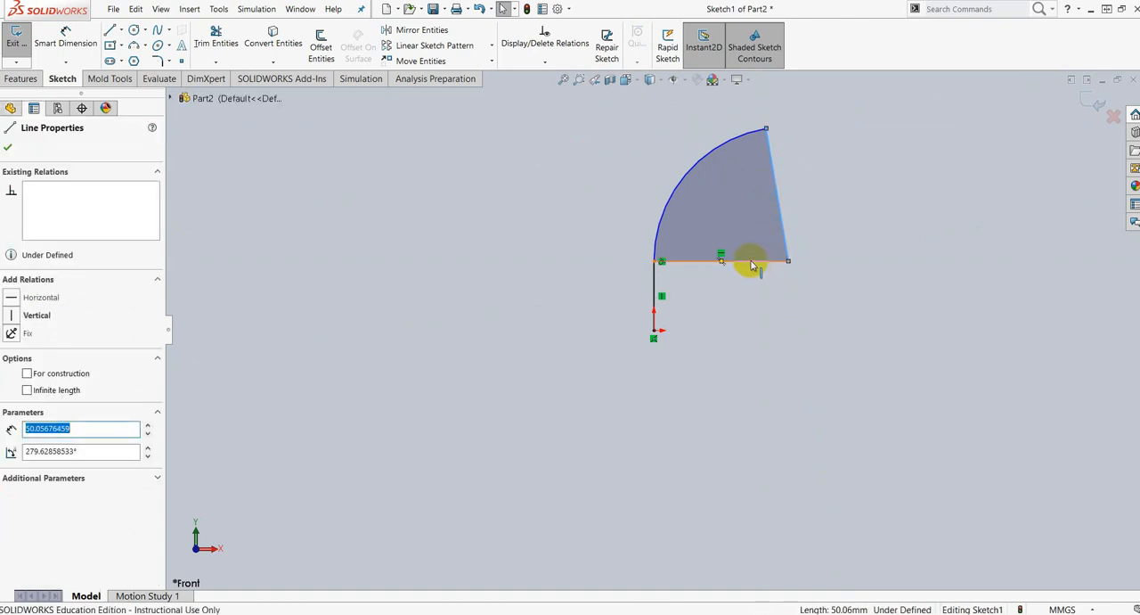
{"action": "left_click", "coordinate": [751, 262], "text": "ctrl"}
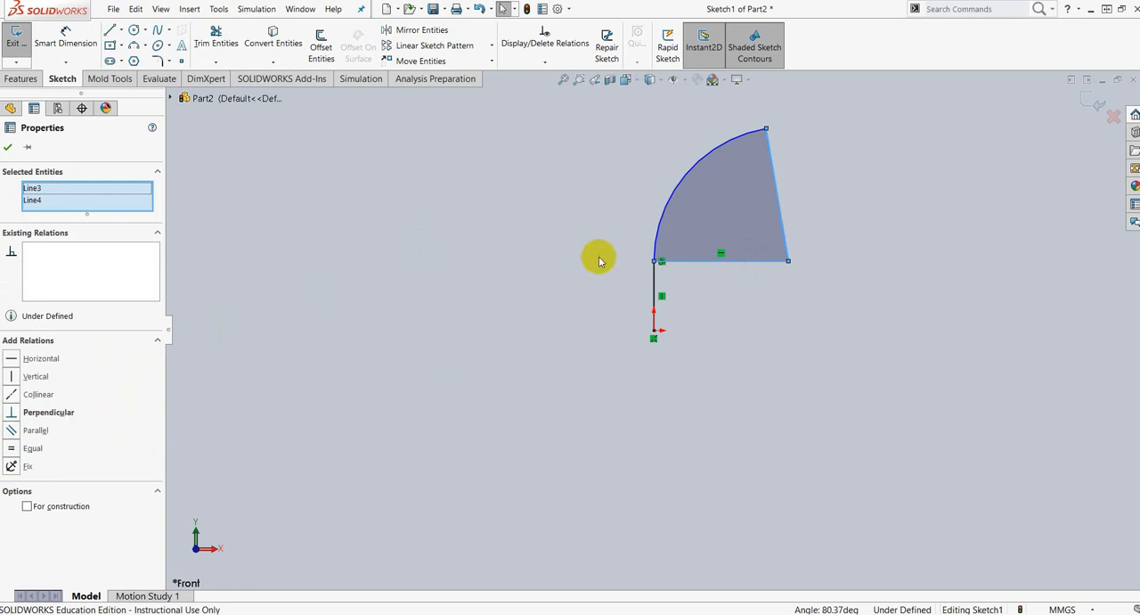
{"action": "left_click", "coordinate": [27, 507]}
{"action": "scroll", "coordinate": [748, 245], "scroll_direction": "up", "scroll_amount": 3}
{"action": "scroll", "coordinate": [758, 238], "scroll_direction": "down", "scroll_amount": 3}
{"action": "scroll", "coordinate": [663, 291], "scroll_direction": "down", "scroll_amount": 2}
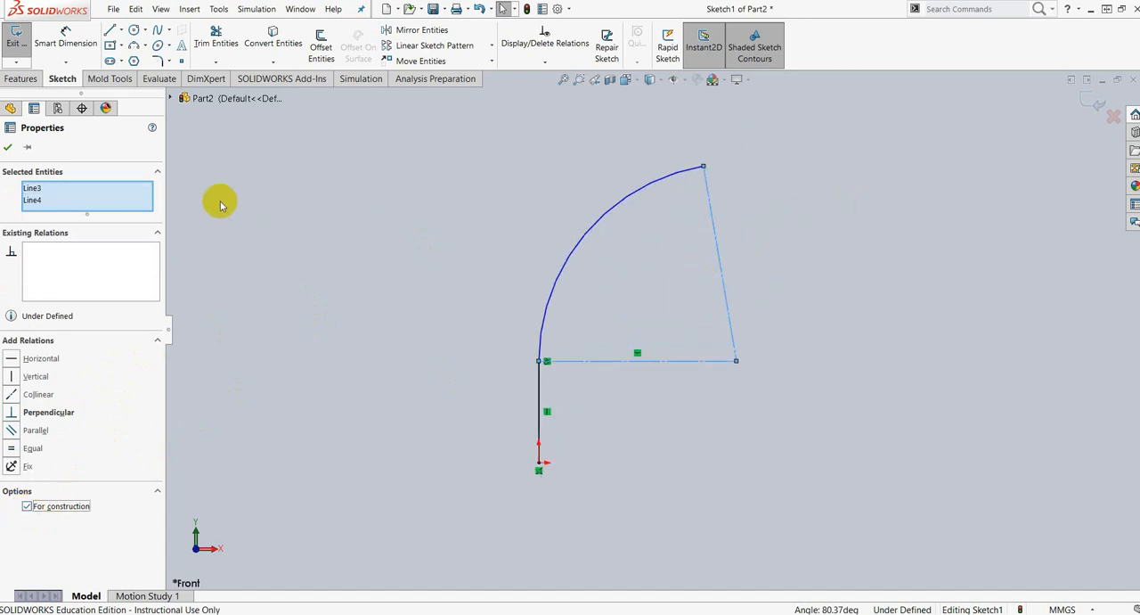
{"action": "left_click", "coordinate": [8, 150]}
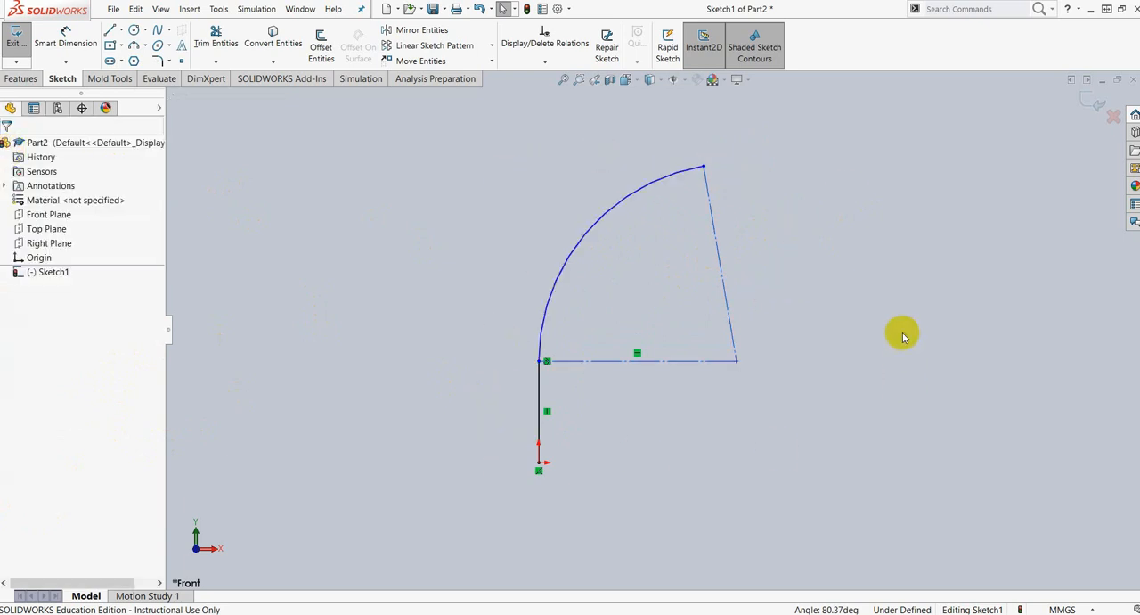
Step: Switch to the elbow drawing in Nitro Pro, examine the bend path's dimensions in section A-A, and return to SolidWorks
{"action": "key", "text": "alt+Tab"}
{"action": "left_click_drag", "start_coordinate": [807, 61], "coordinate": [321, 10]}
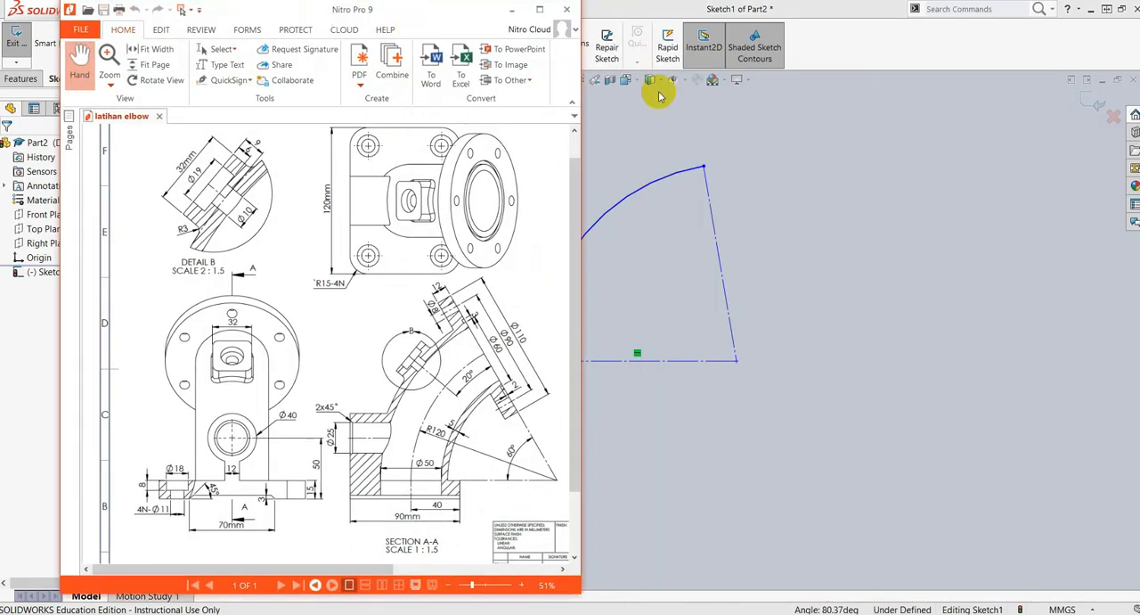
{"action": "left_click", "coordinate": [539, 9]}
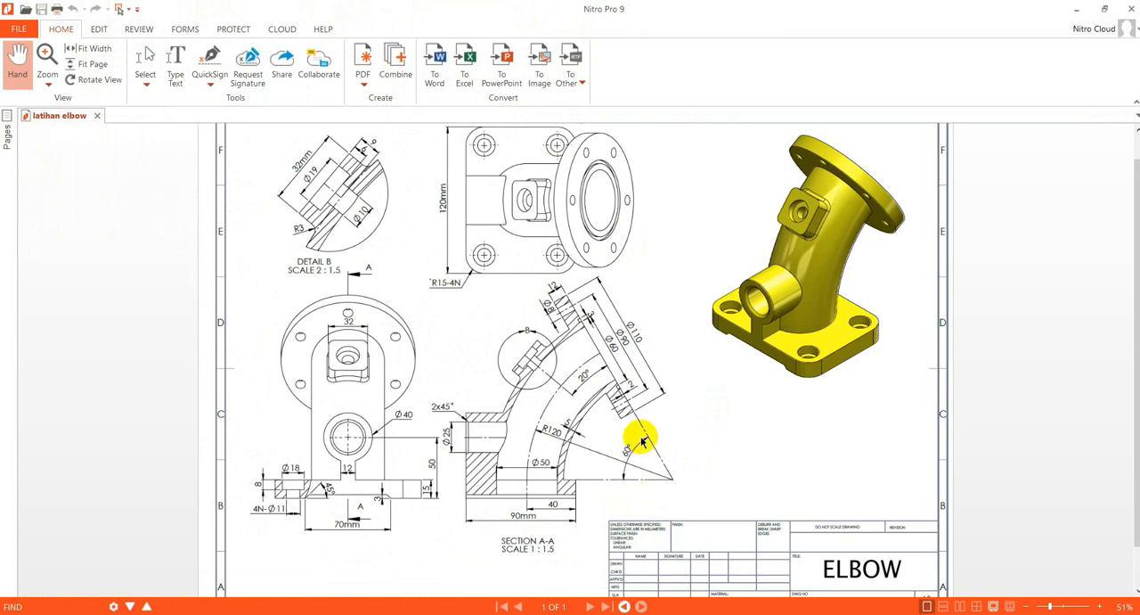
{"action": "mouse_move", "coordinate": [780, 11]}
{"action": "left_mouse_down"}
{"action": "mouse_move", "coordinate": [812, 45]}
{"action": "mouse_move", "coordinate": [1139, 98]}
{"action": "left_mouse_up"}
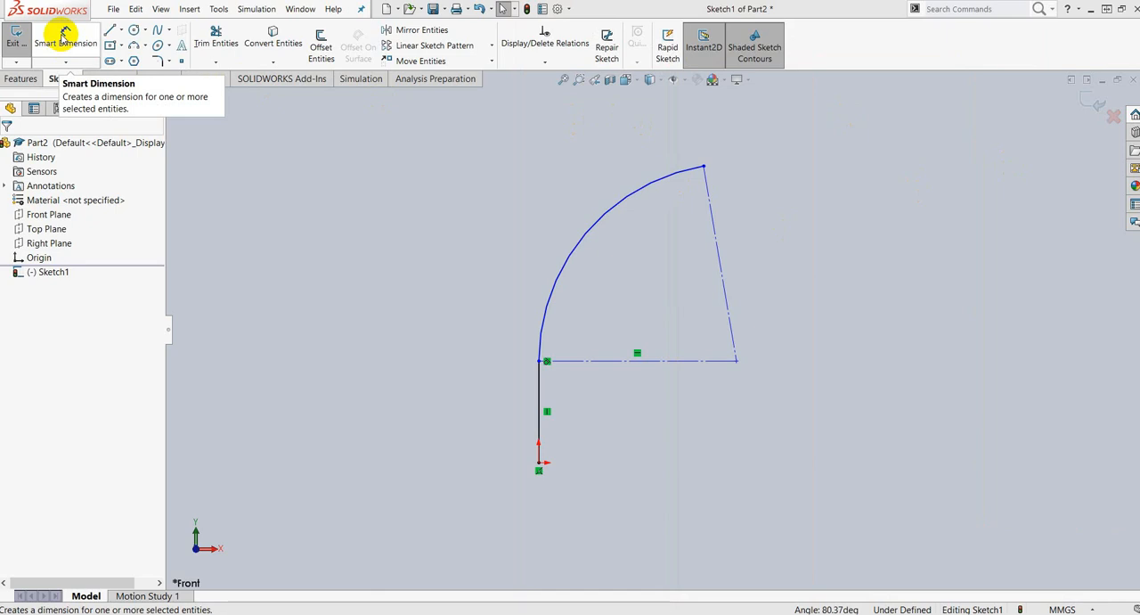
Step: Dimension the vertical line at the origin to 15 mm
{"action": "left_click", "coordinate": [64, 35]}
{"action": "left_click", "coordinate": [539, 393]}
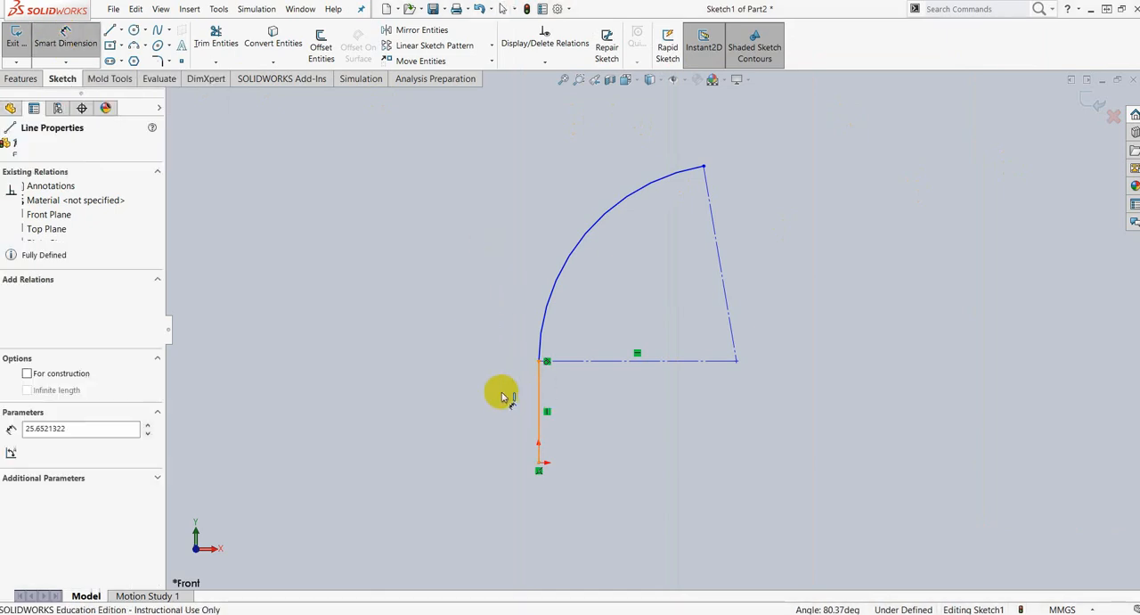
{"action": "left_click", "coordinate": [554, 423]}
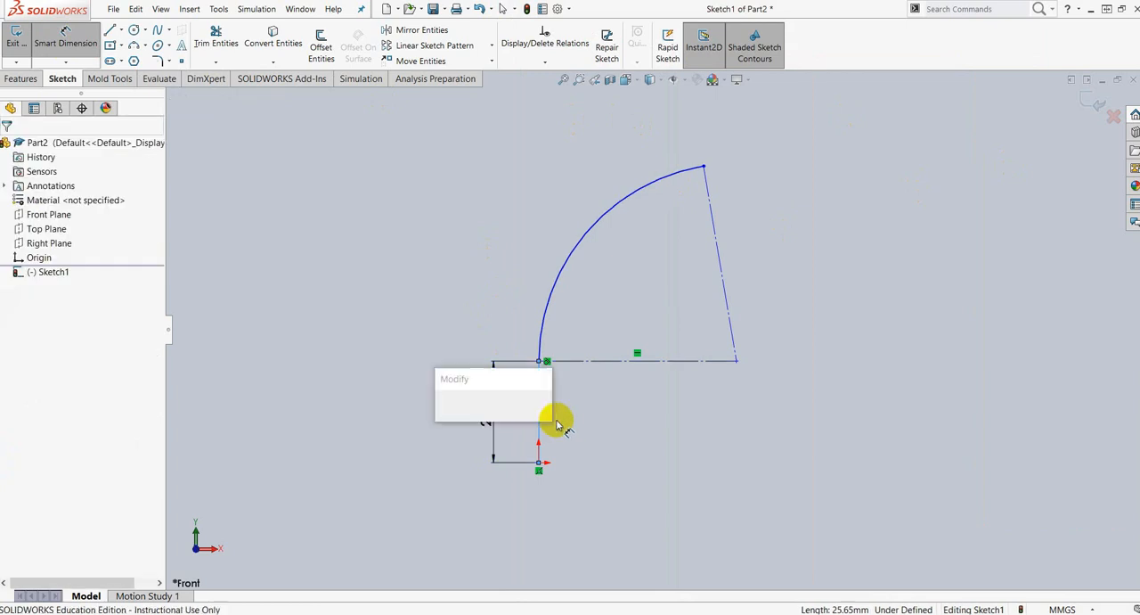
{"action": "type", "text": "15"}
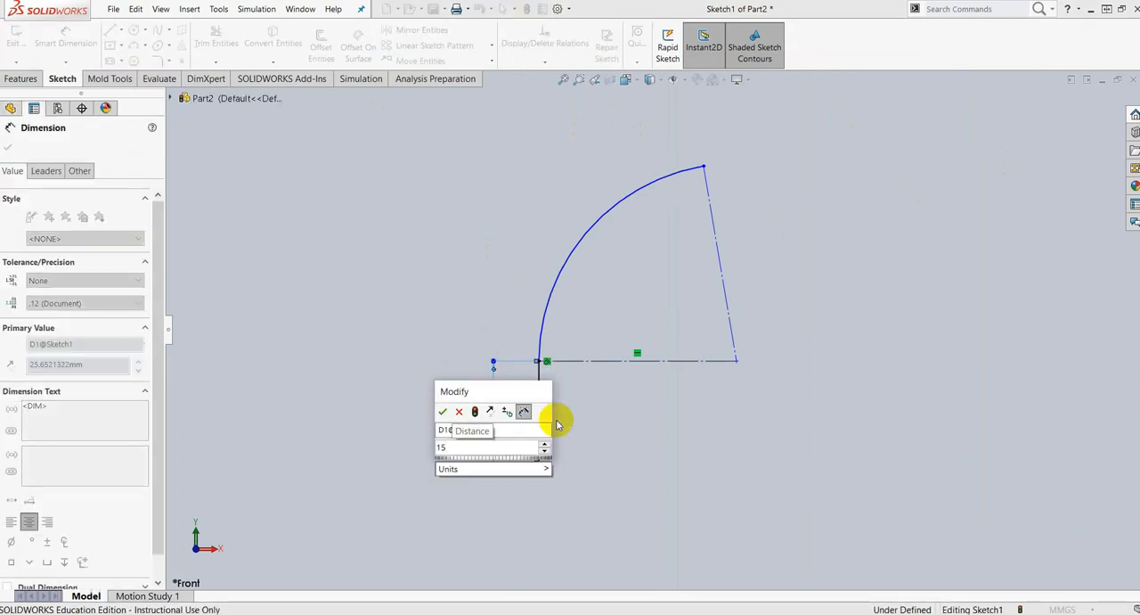
{"action": "key", "text": "Return"}
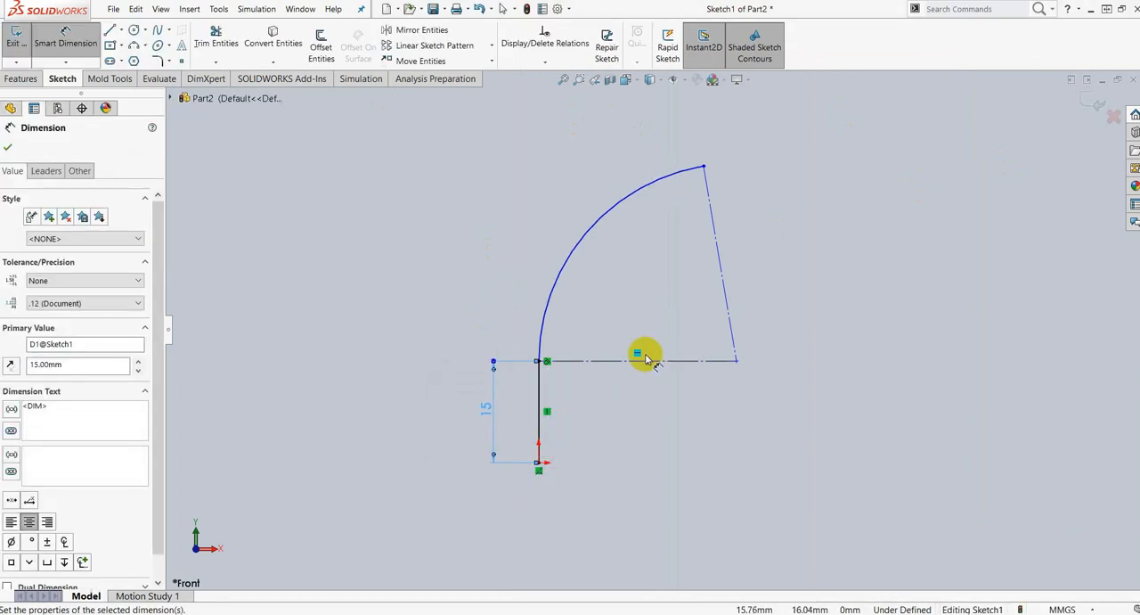
Step: Dimension the arc's radius to 120 mm
{"action": "left_click", "coordinate": [589, 233]}
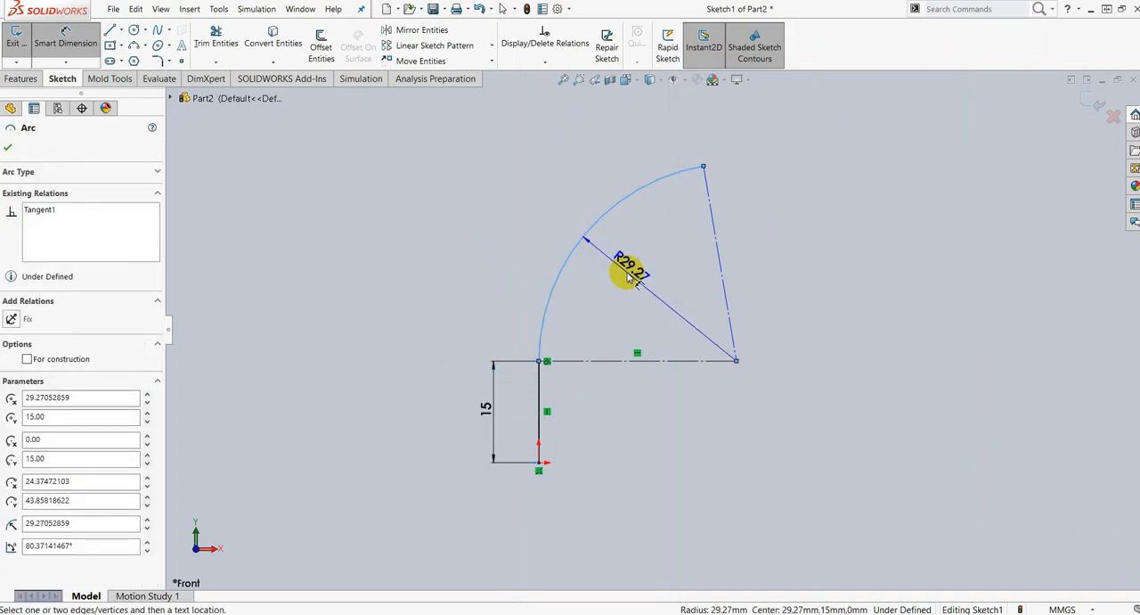
{"action": "left_click", "coordinate": [514, 213]}
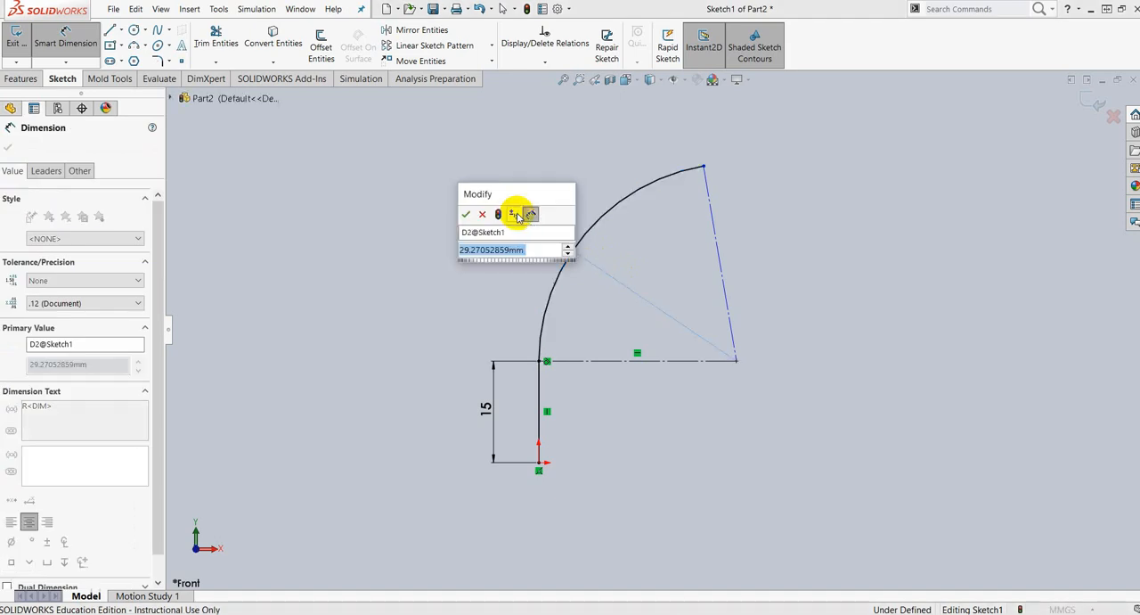
{"action": "type", "text": "120"}
{"action": "key", "text": "Return"}
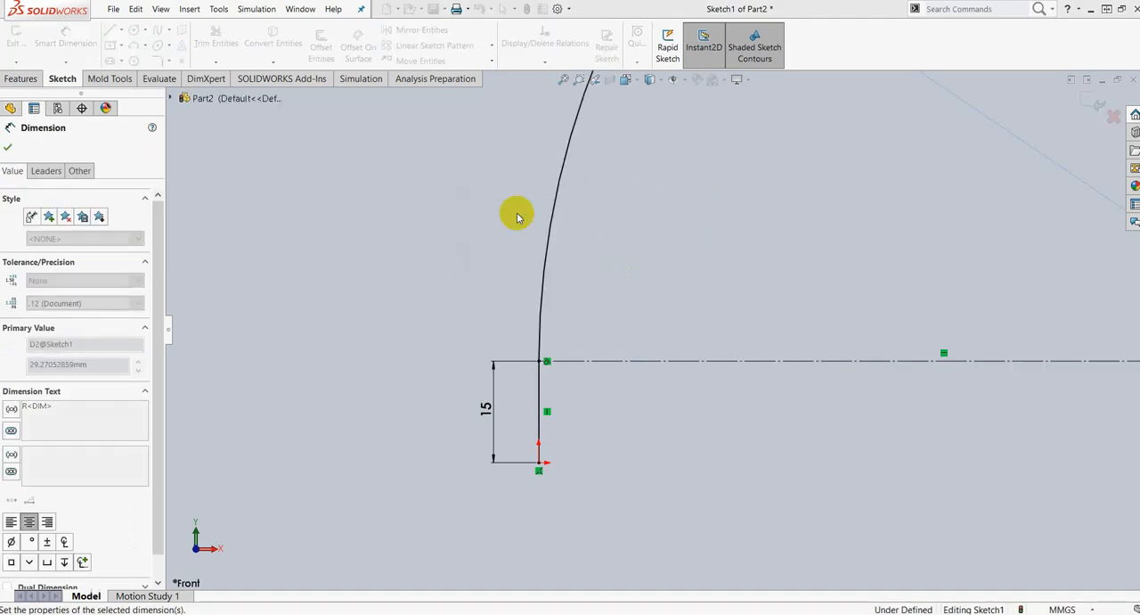
Step: Dimension the angle between the two construction lines to 60 degrees
{"action": "scroll", "coordinate": [930, 319], "scroll_direction": "up", "scroll_amount": 9}
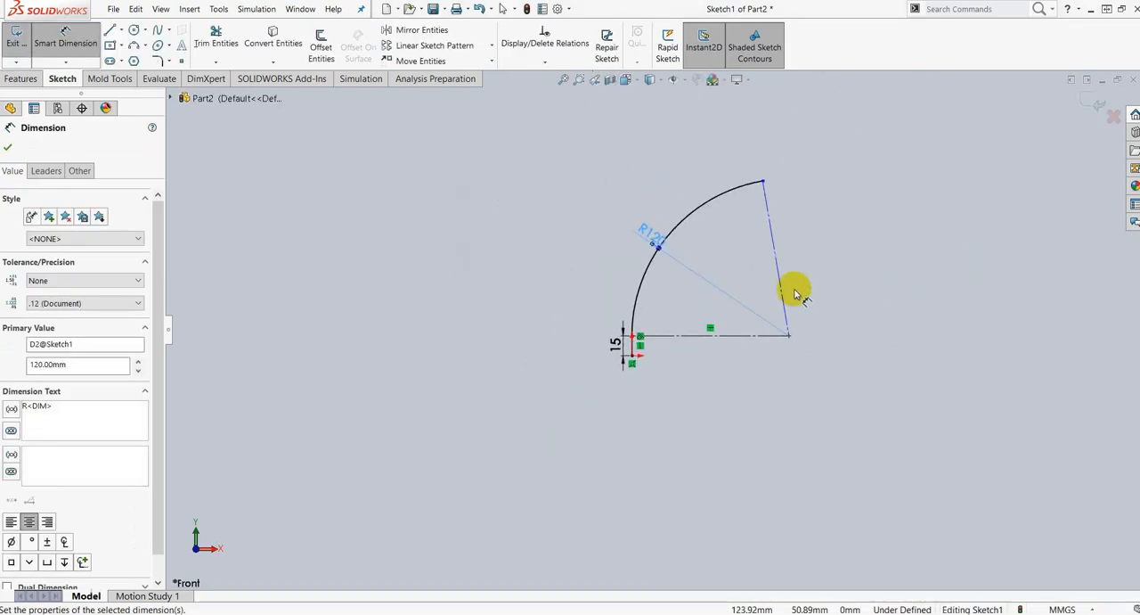
{"action": "scroll", "coordinate": [792, 286], "scroll_direction": "down", "scroll_amount": 2}
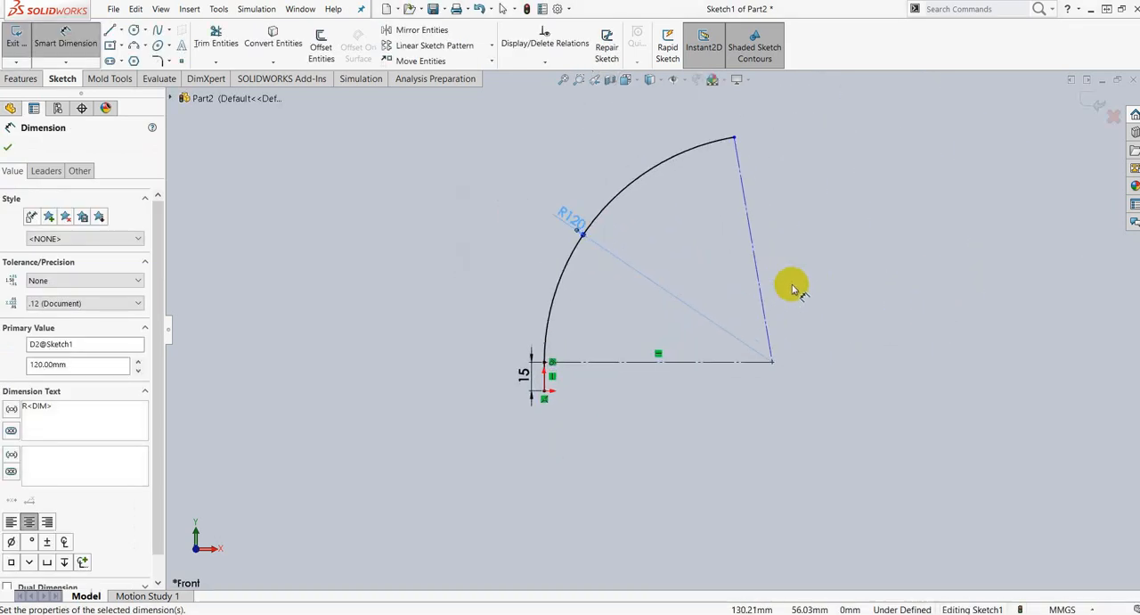
{"action": "left_click", "coordinate": [756, 246]}
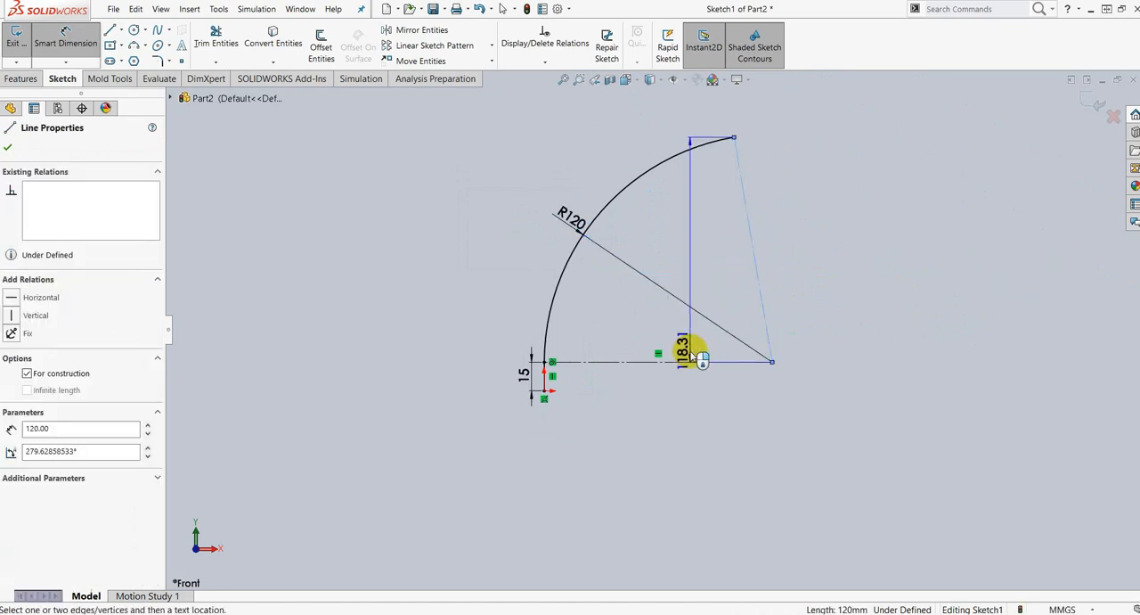
{"action": "left_click", "coordinate": [677, 361]}
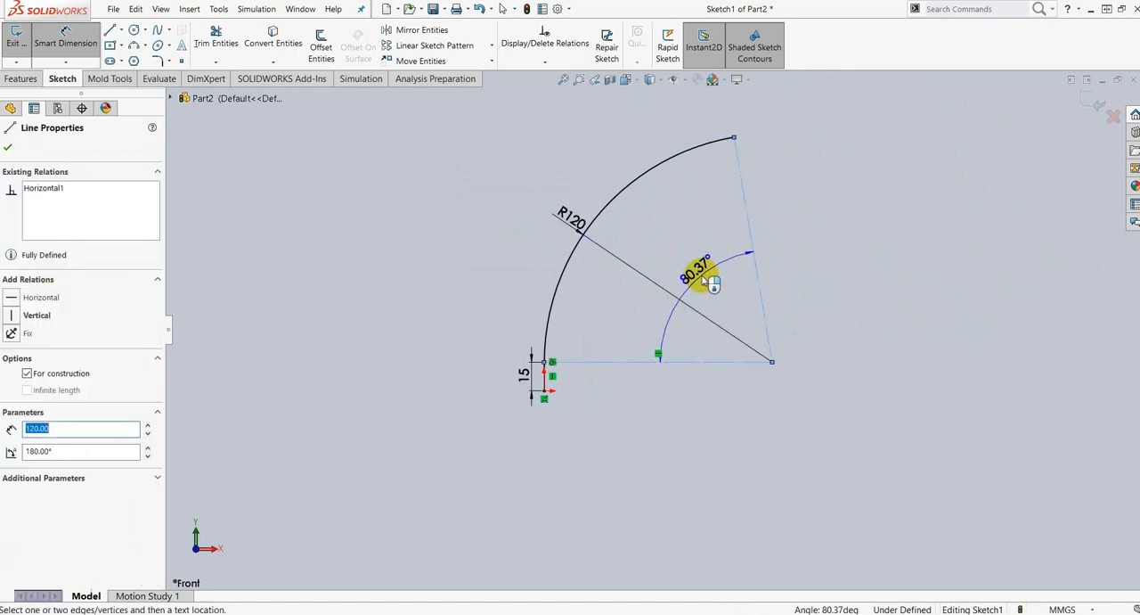
{"action": "left_click", "coordinate": [704, 278]}
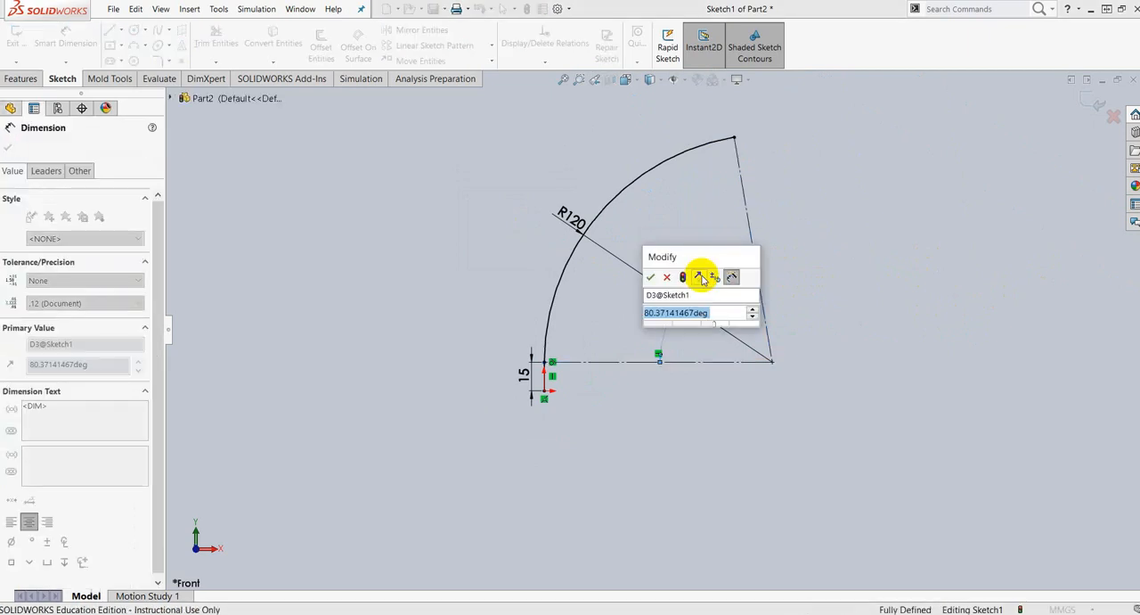
{"action": "type", "text": "60"}
{"action": "key", "text": "Return"}
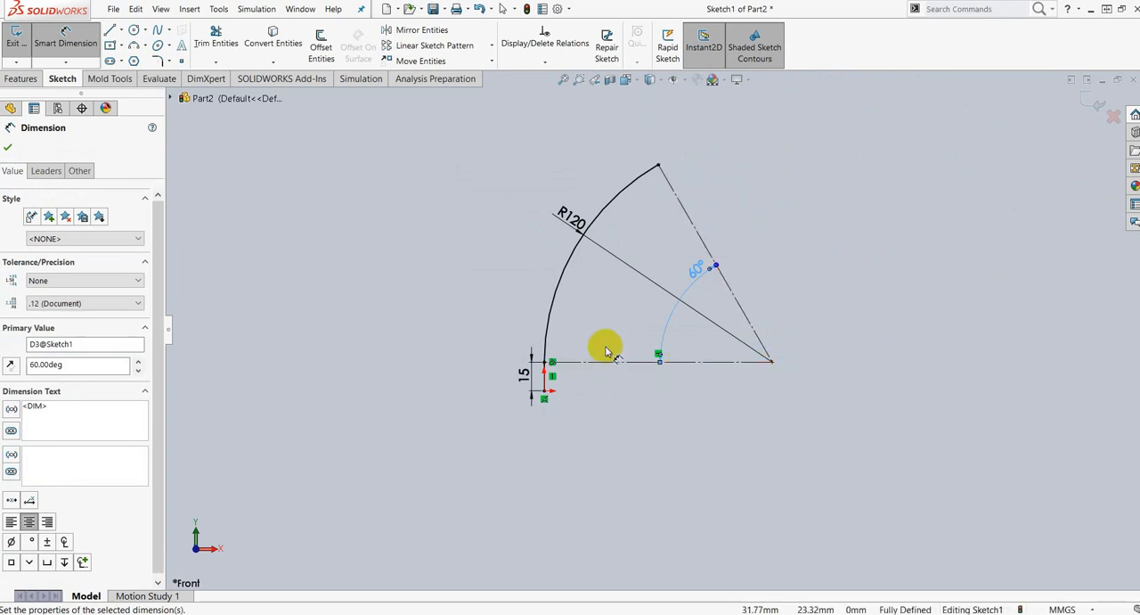
{"action": "left_click", "coordinate": [8, 147]}
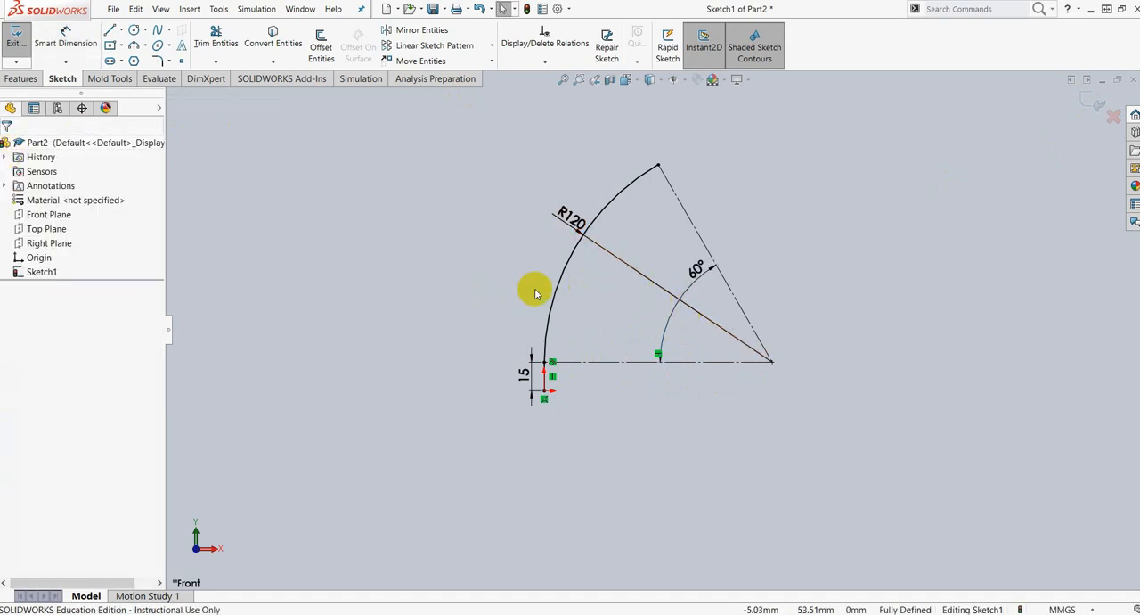
Step: Sweep a solid circular profile of 60 mm diameter along the sketched bend path
{"action": "left_click", "coordinate": [24, 79]}
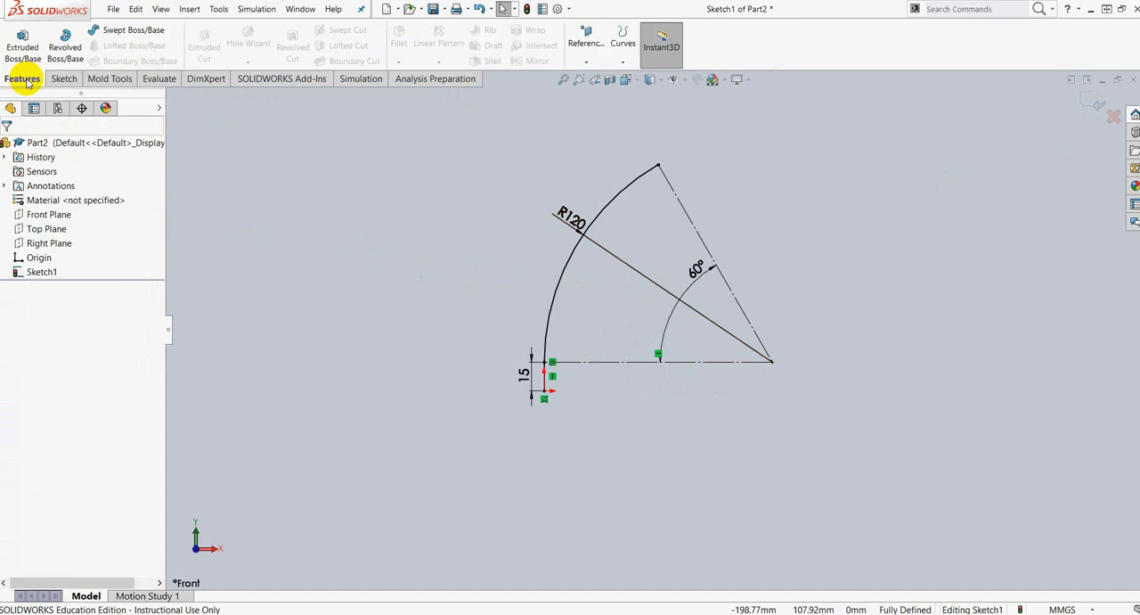
{"action": "left_click", "coordinate": [118, 38]}
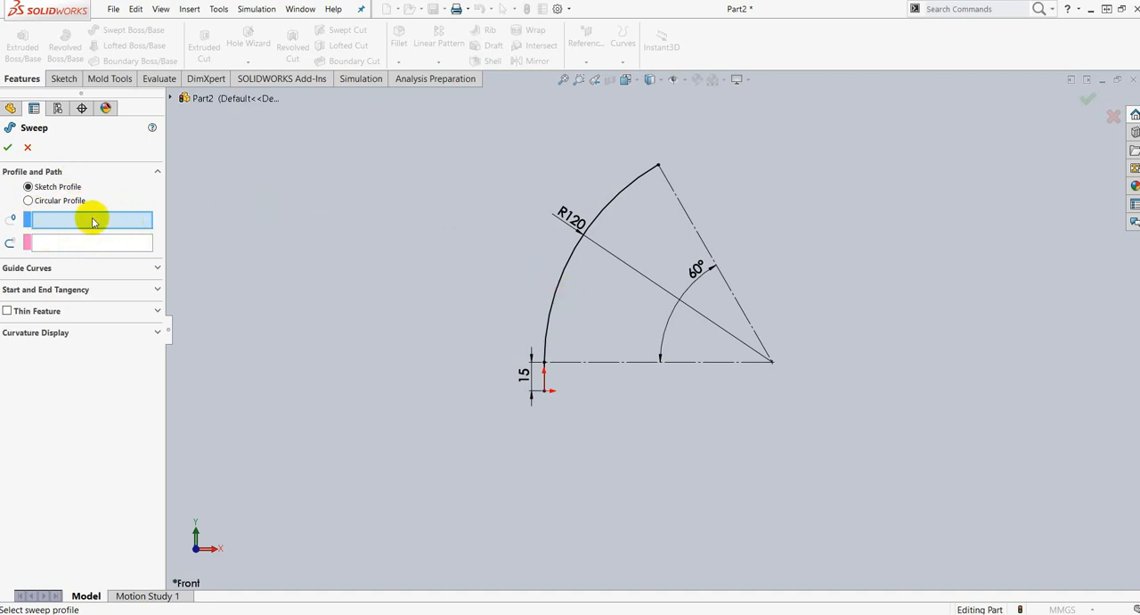
{"action": "left_click", "coordinate": [28, 201]}
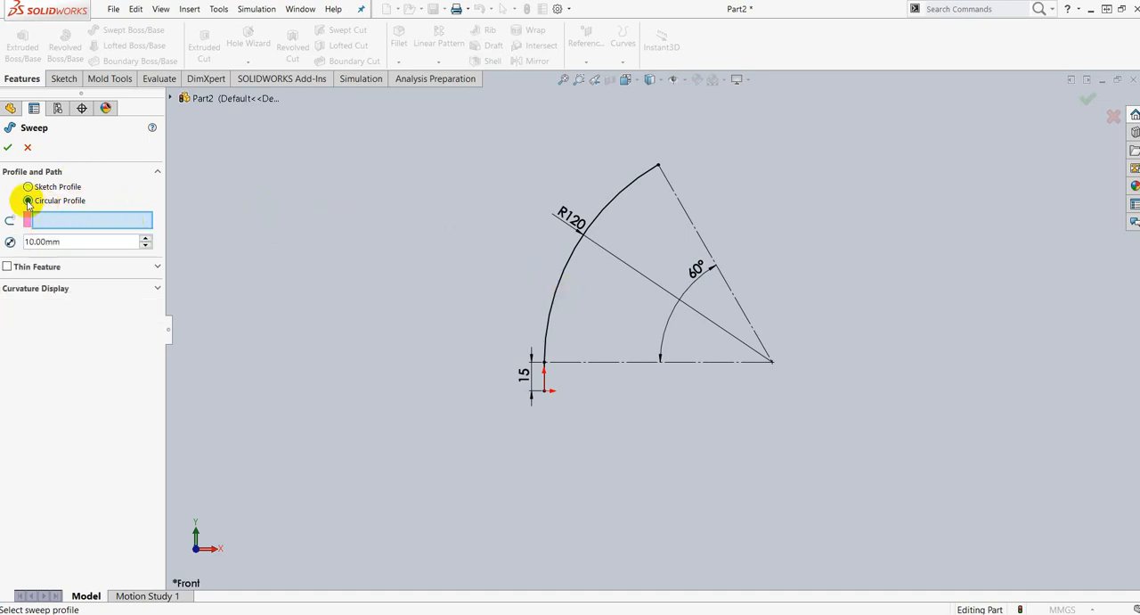
{"action": "left_click", "coordinate": [563, 280]}
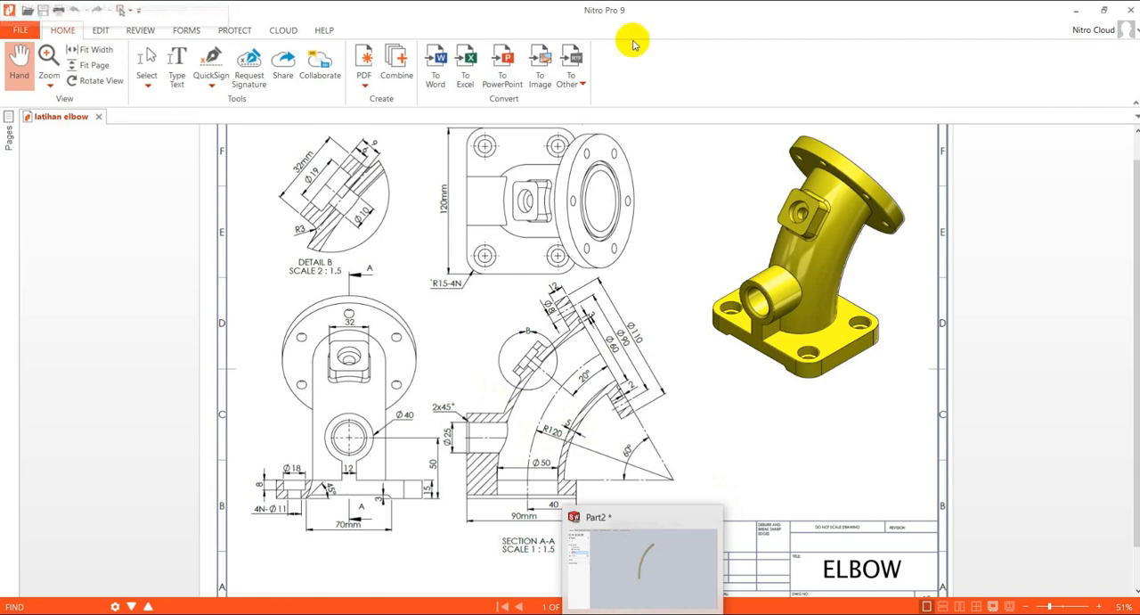
{"action": "left_click_drag", "start_coordinate": [626, 12], "coordinate": [1139, 98]}
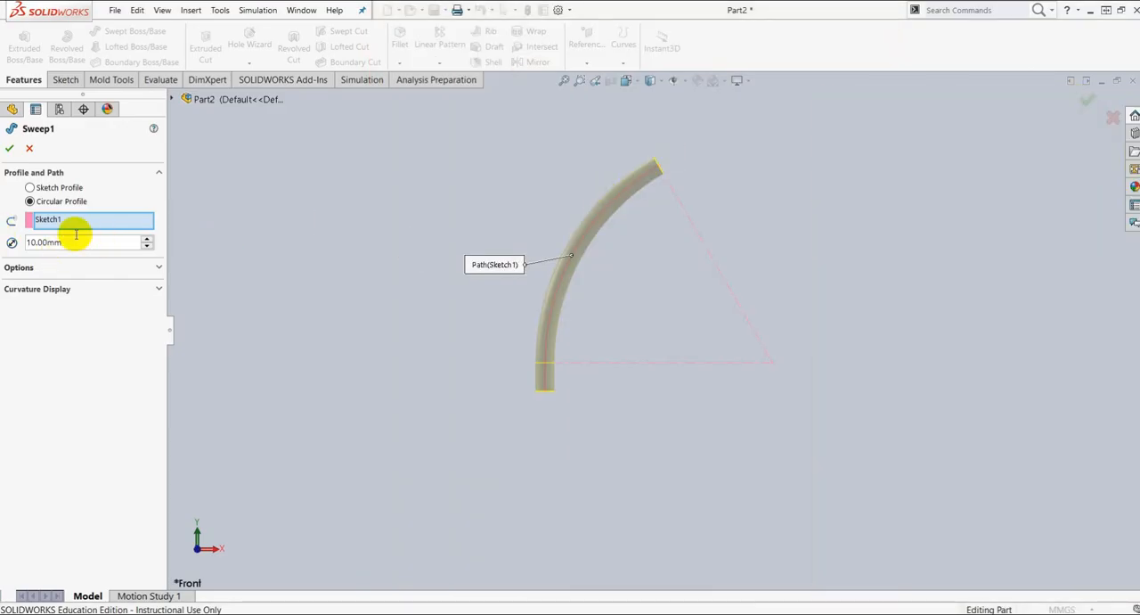
{"action": "left_click_drag", "start_coordinate": [70, 247], "coordinate": [23, 235]}
{"action": "type", "text": "60"}
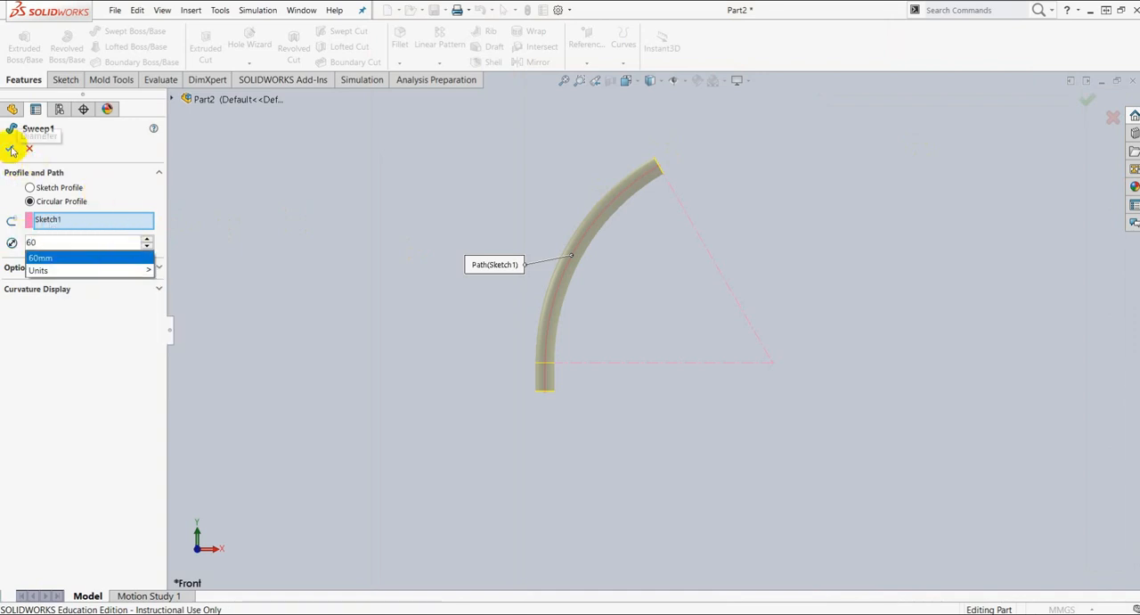
{"action": "key", "text": "Return"}
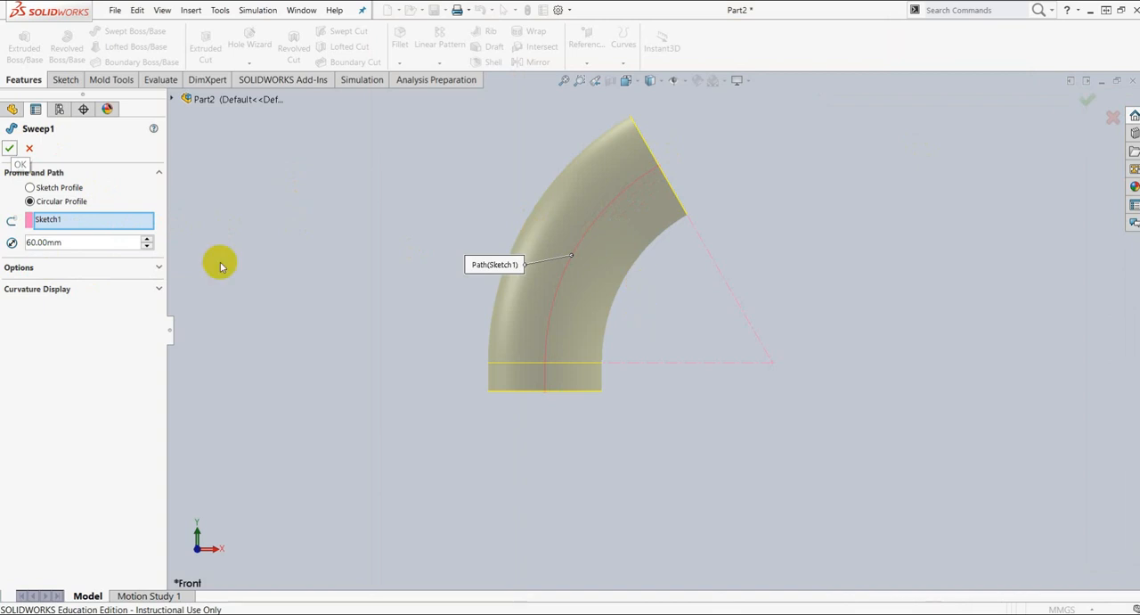
{"action": "left_click", "coordinate": [10, 150]}
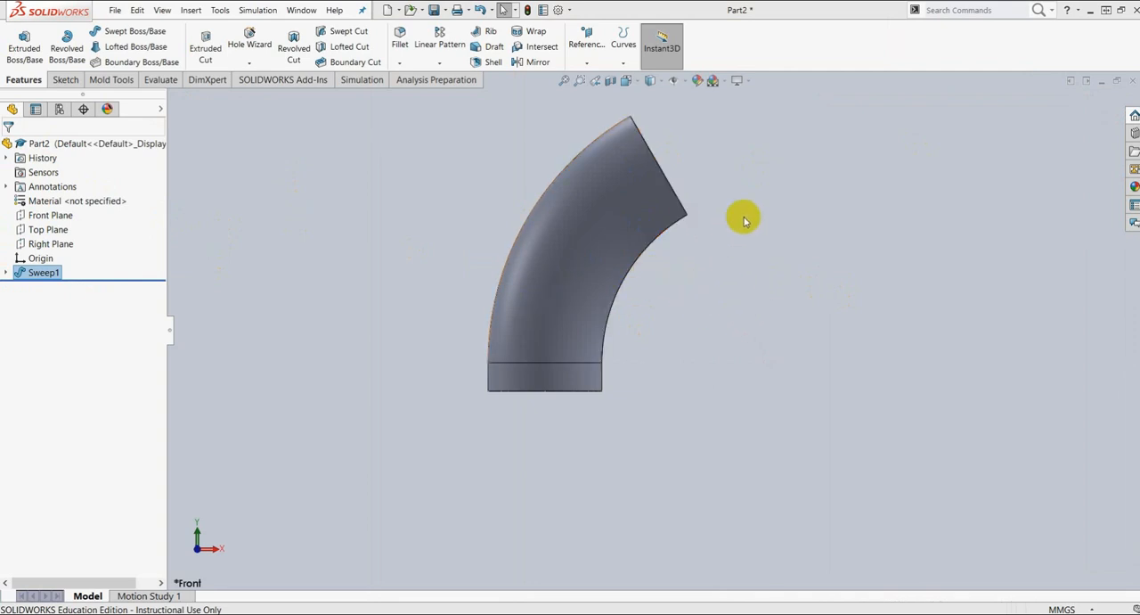
Step: Switch to the elbow drawing in Nitro Pro, examine the upper flange's diameters in section A-A, and return to SolidWorks
{"action": "left_click_drag", "start_coordinate": [1139, 58], "coordinate": [636, 63]}
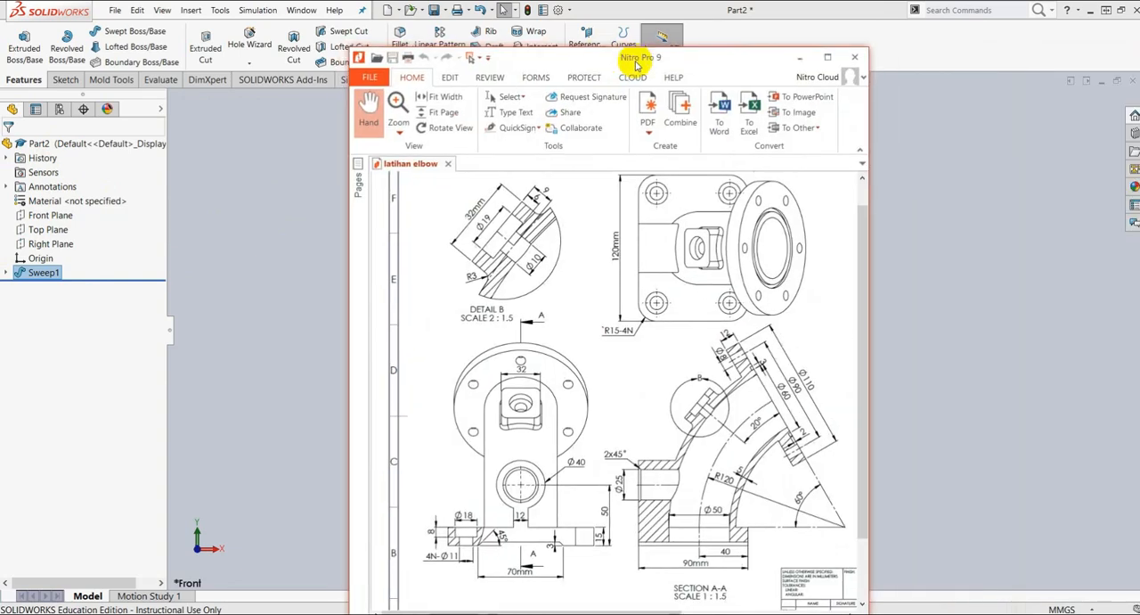
{"action": "left_click", "coordinate": [826, 58]}
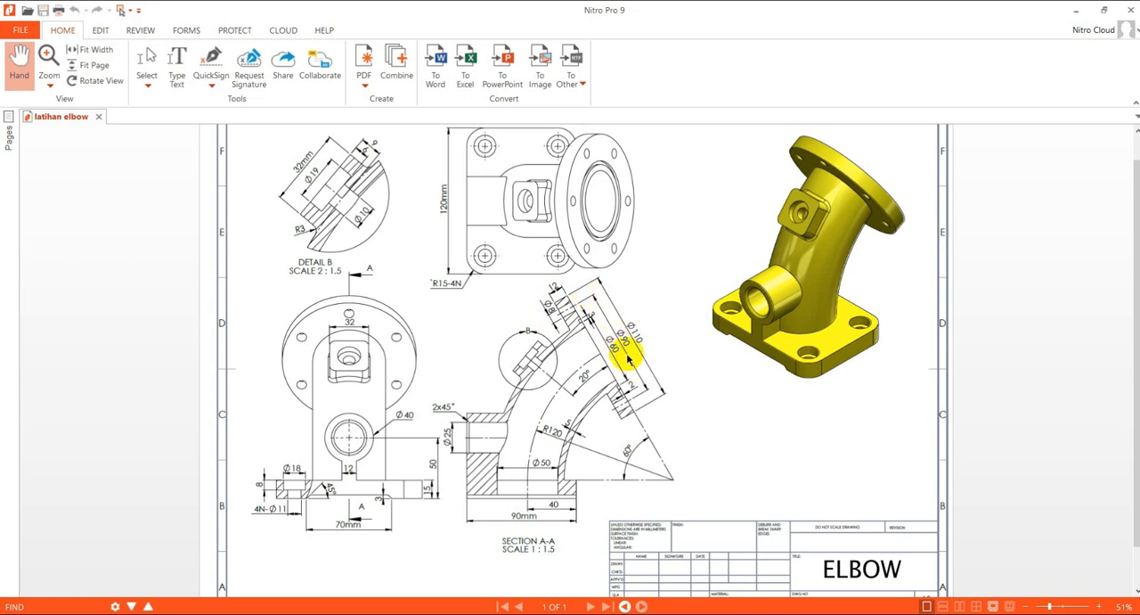
{"action": "left_click_drag", "start_coordinate": [624, 13], "coordinate": [1139, 62]}
Step: Start a sketch on the pipe's angled upper end face and draw a circle of about 52 mm radius from its centre
{"action": "middle_click_drag", "start_coordinate": [832, 199], "coordinate": [764, 226]}
{"action": "left_click", "coordinate": [624, 171]}
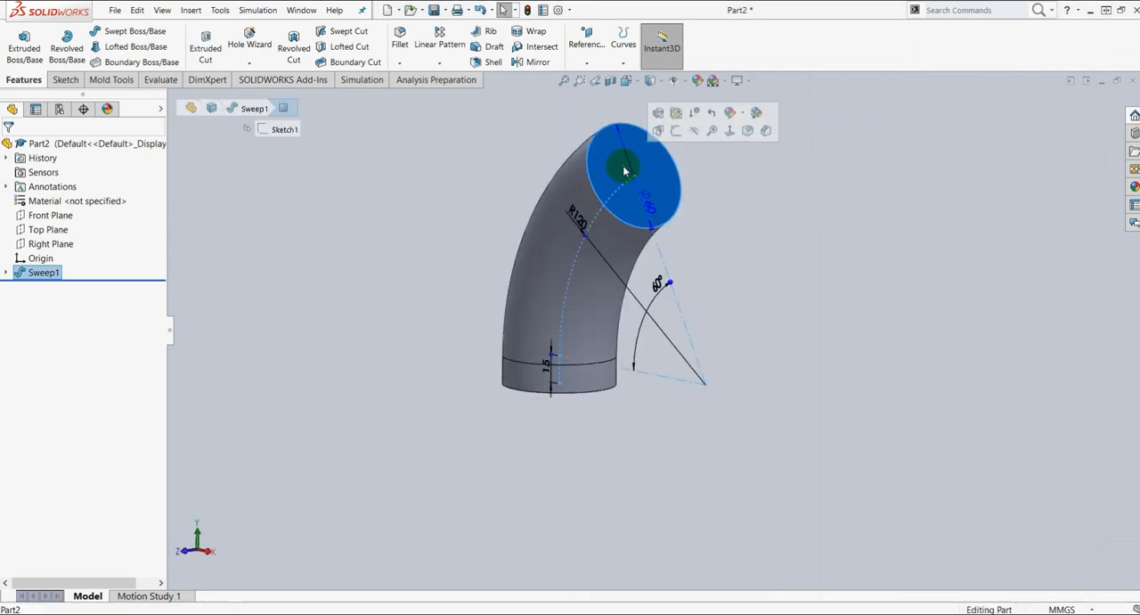
{"action": "left_click", "coordinate": [676, 132]}
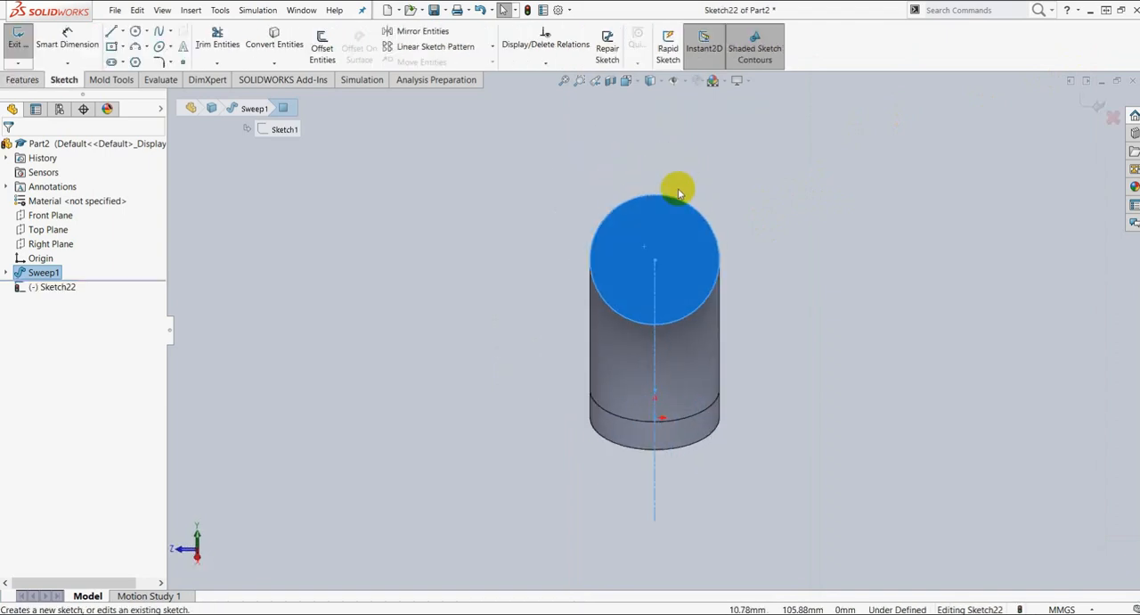
{"action": "scroll", "coordinate": [694, 223], "scroll_direction": "down", "scroll_amount": 3}
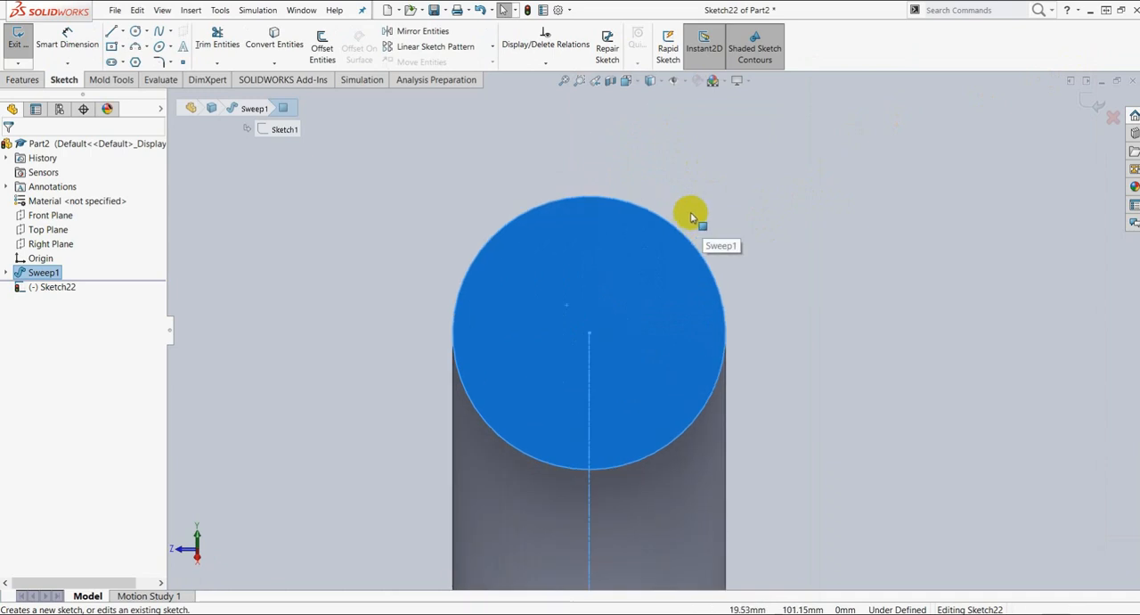
{"action": "left_click", "coordinate": [136, 32]}
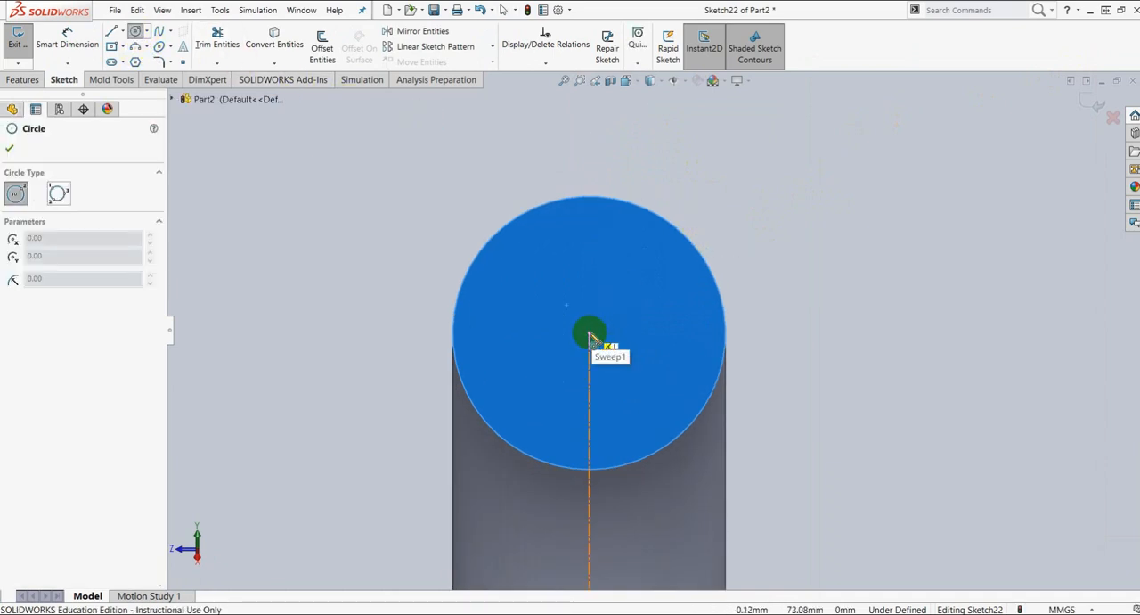
{"action": "left_click", "coordinate": [588, 334]}
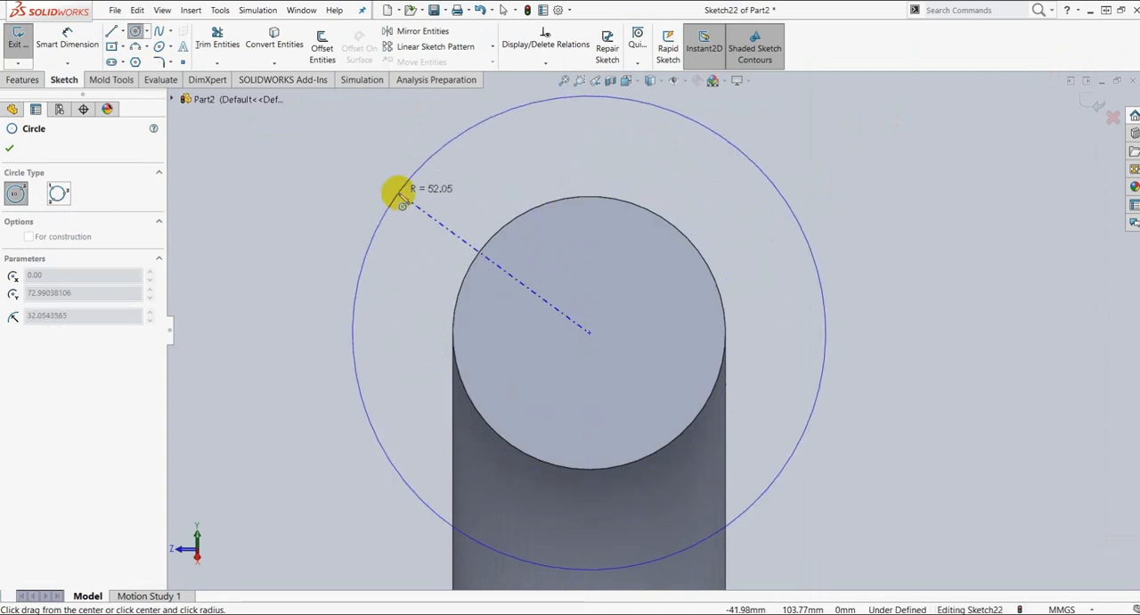
{"action": "left_click", "coordinate": [400, 192]}
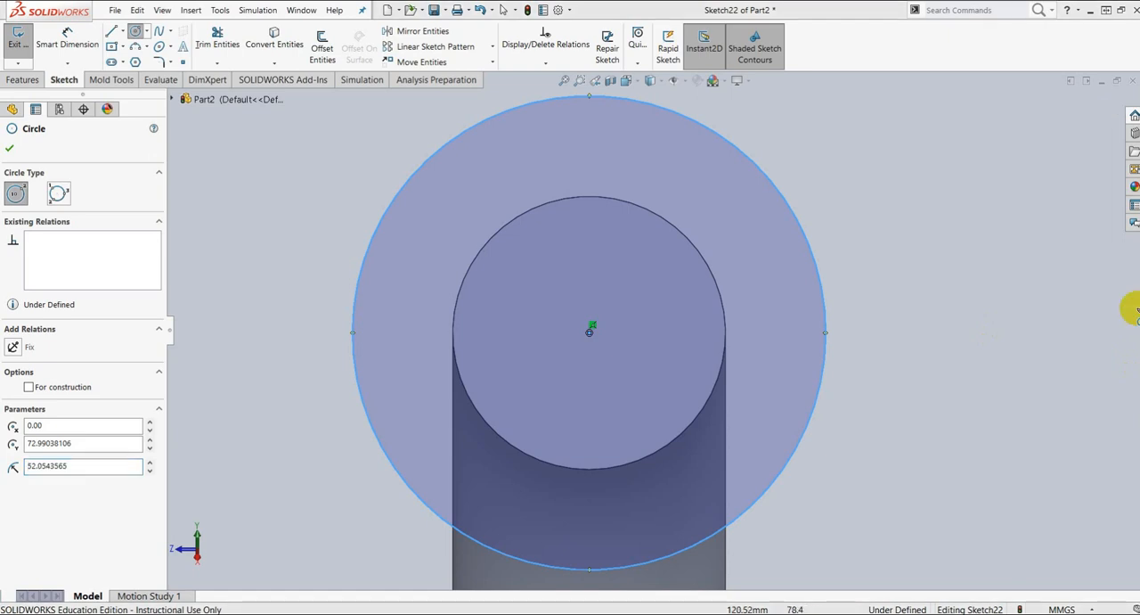
Step: Dimension the flange circle's diameter to 110 mm
{"action": "left_click", "coordinate": [67, 40]}
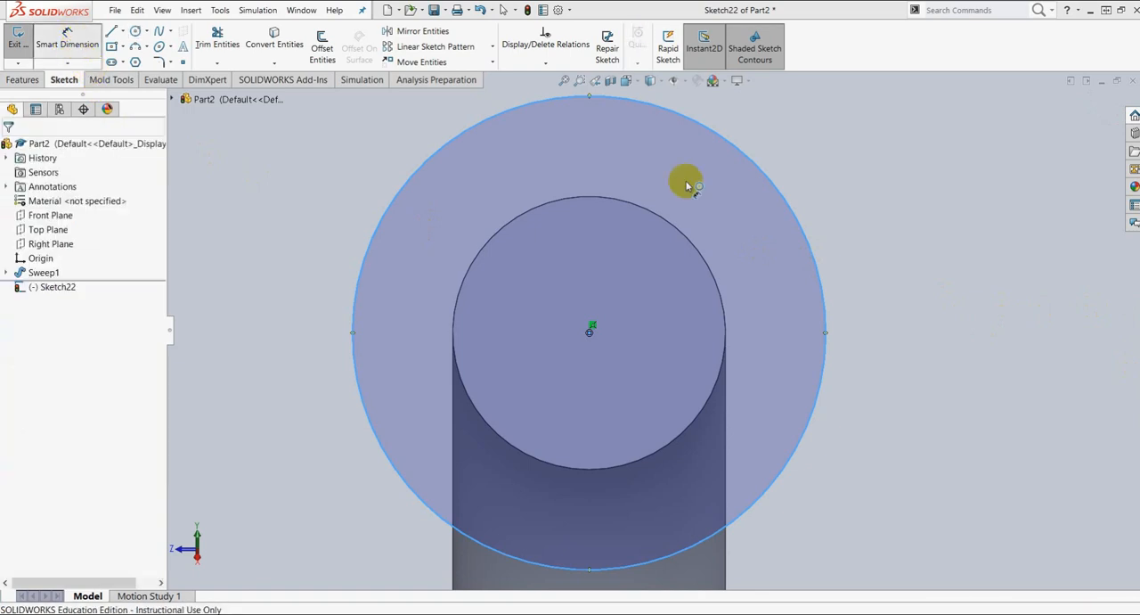
{"action": "left_click", "coordinate": [791, 198]}
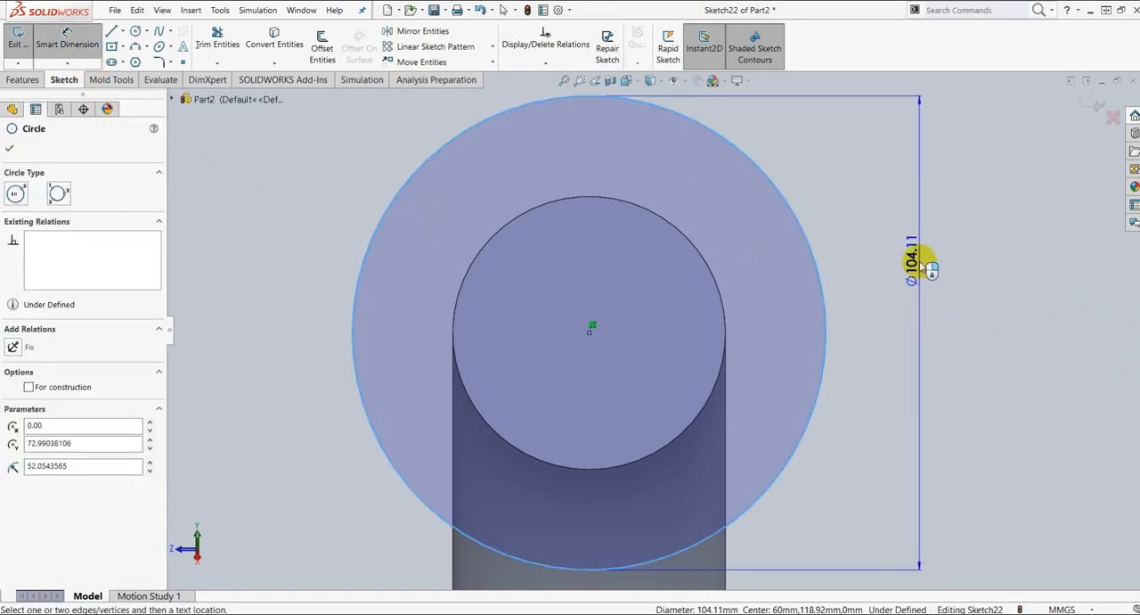
{"action": "left_click", "coordinate": [926, 264]}
{"action": "type", "text": "110"}
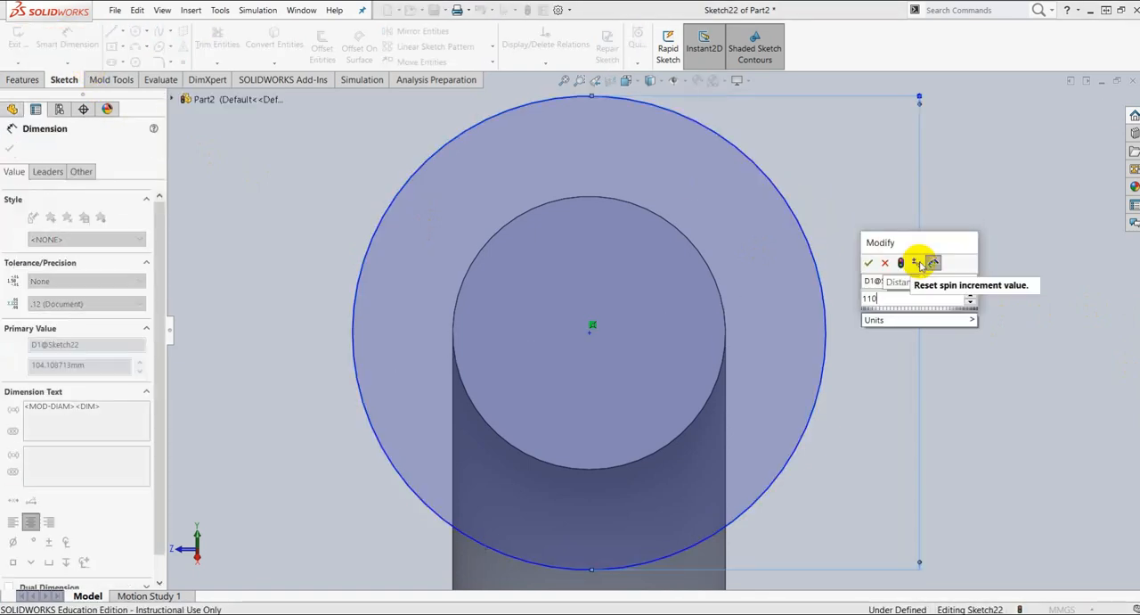
{"action": "key", "text": "Return"}
{"action": "key", "text": "Escape"}
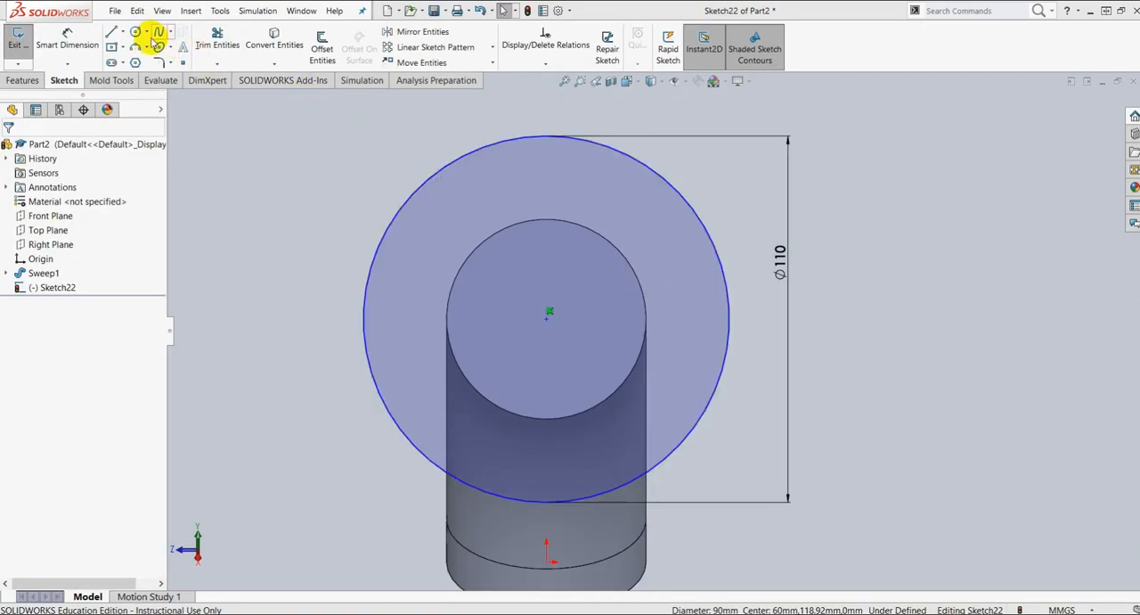
Step: Draw a construction circle of about 43 mm radius from the flange's centre, inside the outer circle
{"action": "left_click", "coordinate": [147, 33]}
{"action": "left_click", "coordinate": [155, 45]}
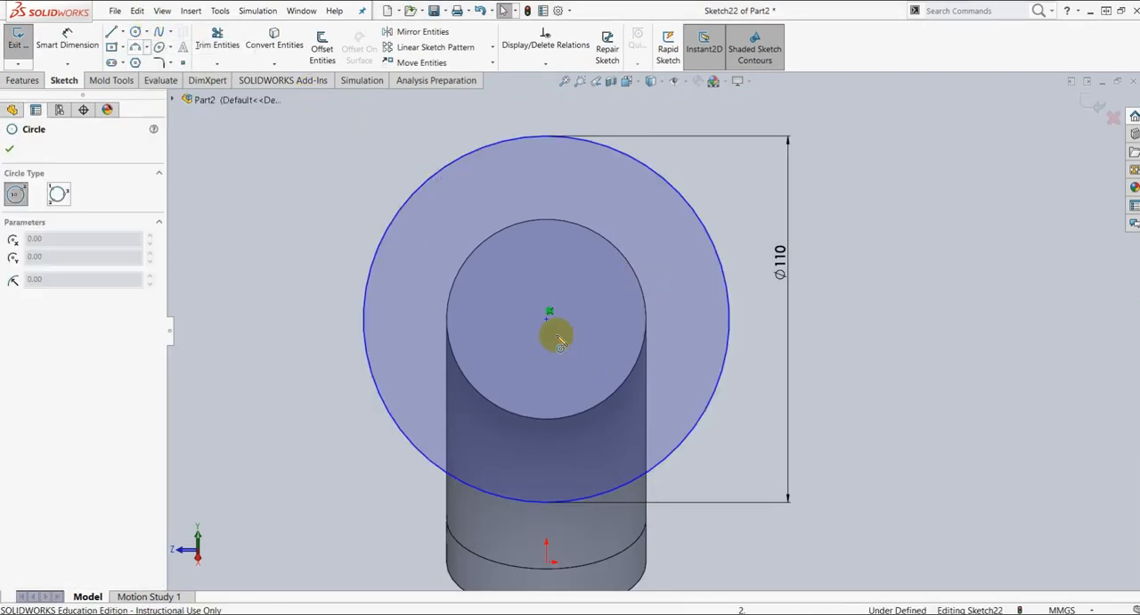
{"action": "left_click", "coordinate": [548, 314]}
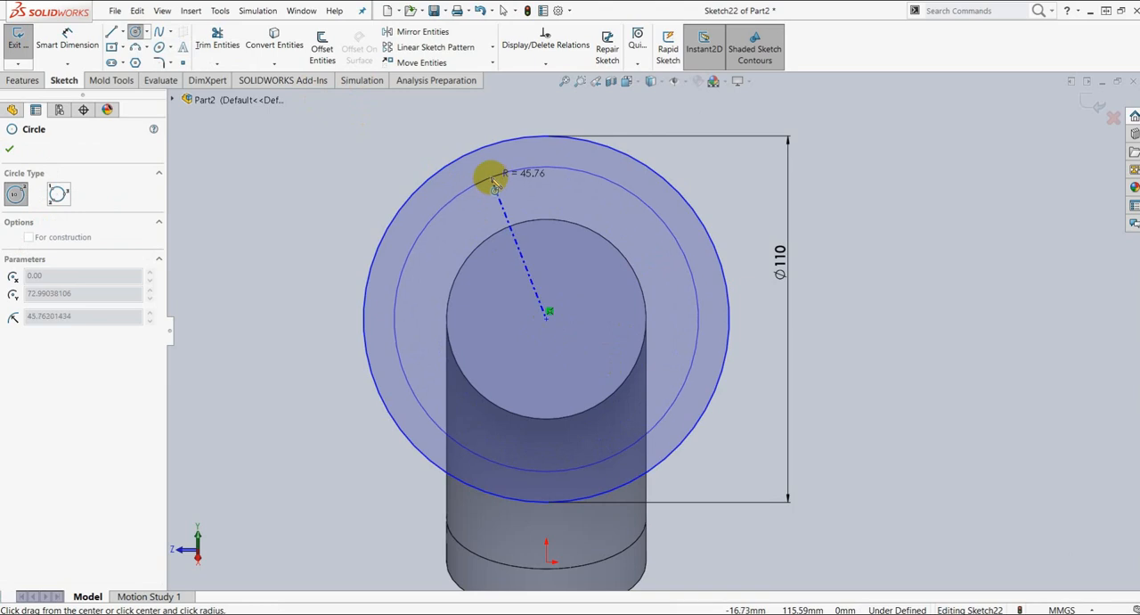
{"action": "left_click", "coordinate": [501, 184]}
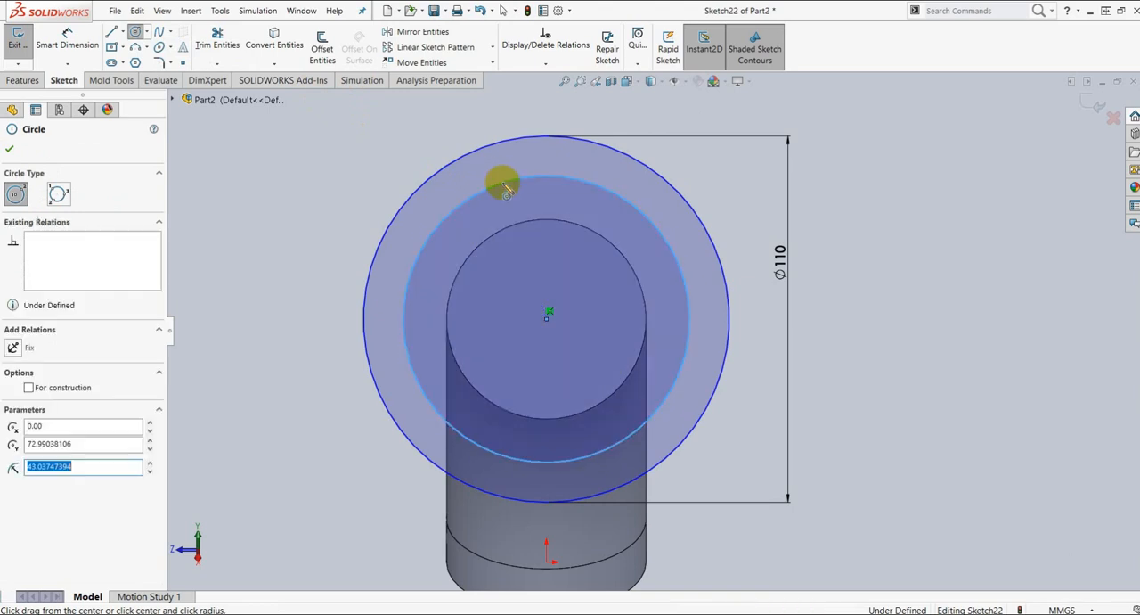
{"action": "left_click", "coordinate": [30, 389]}
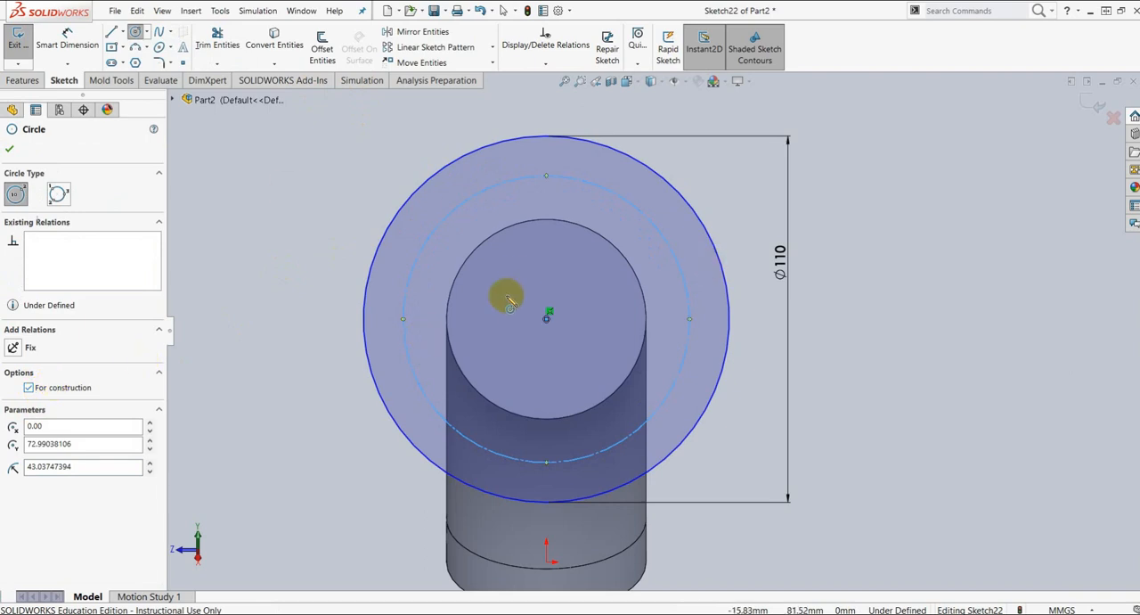
Step: Dimension the construction circle's diameter to 90 mm
{"action": "left_click", "coordinate": [73, 43]}
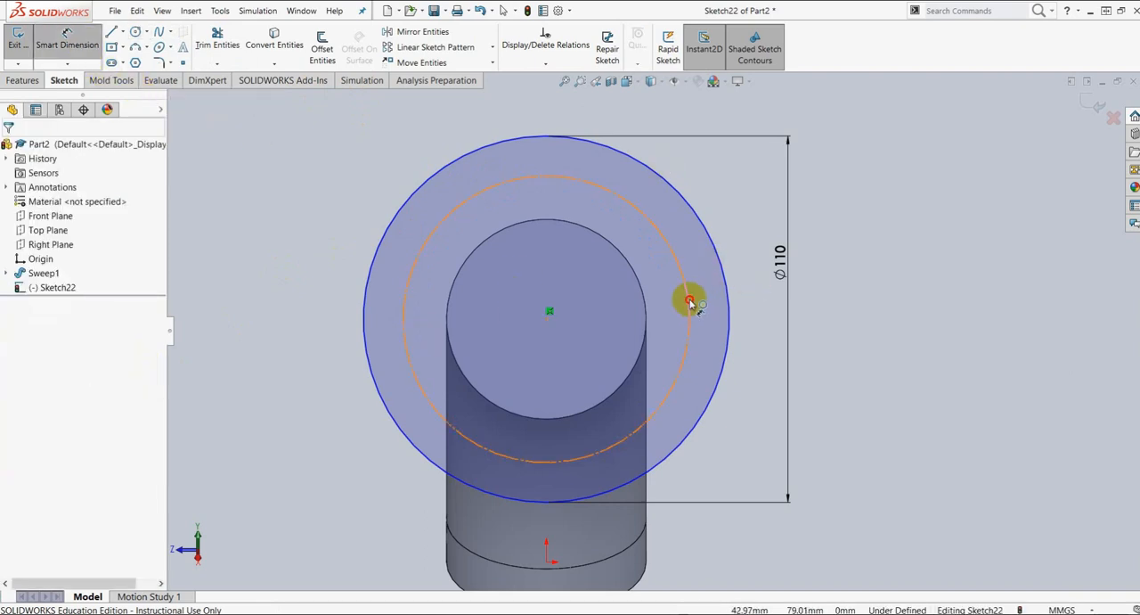
{"action": "left_click", "coordinate": [687, 301]}
{"action": "left_click", "coordinate": [745, 309]}
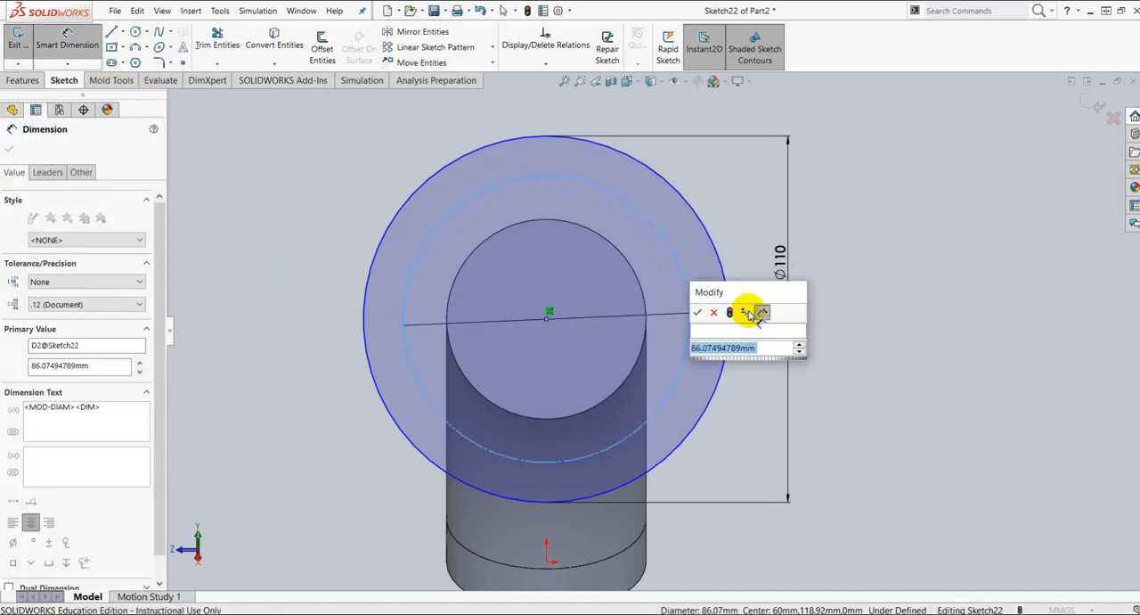
{"action": "type", "text": "90"}
{"action": "key", "text": "Return"}
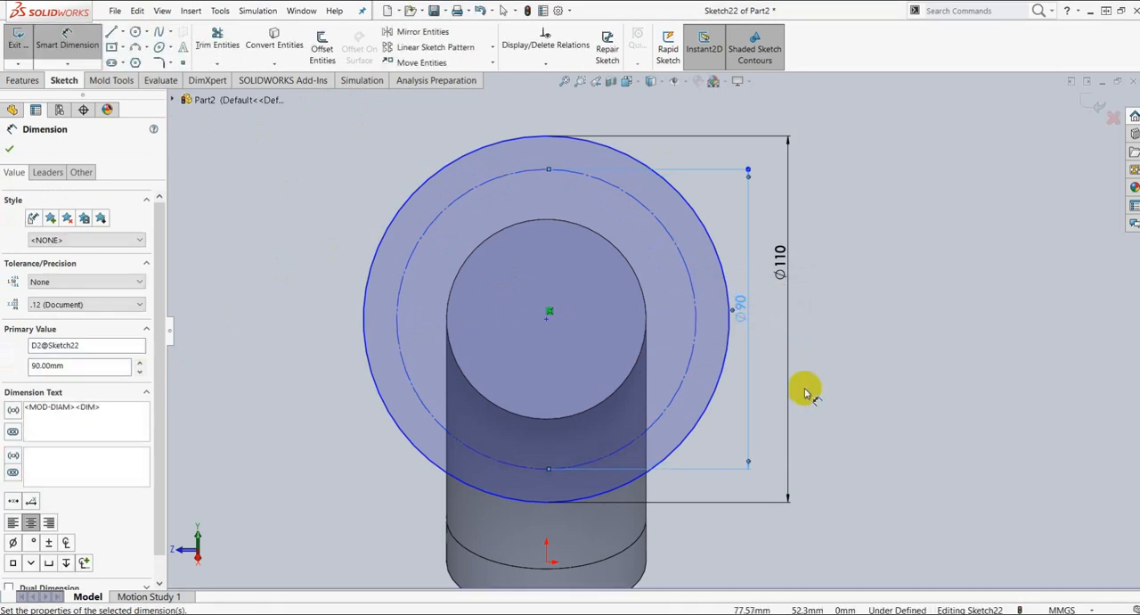
{"action": "left_click", "coordinate": [9, 149]}
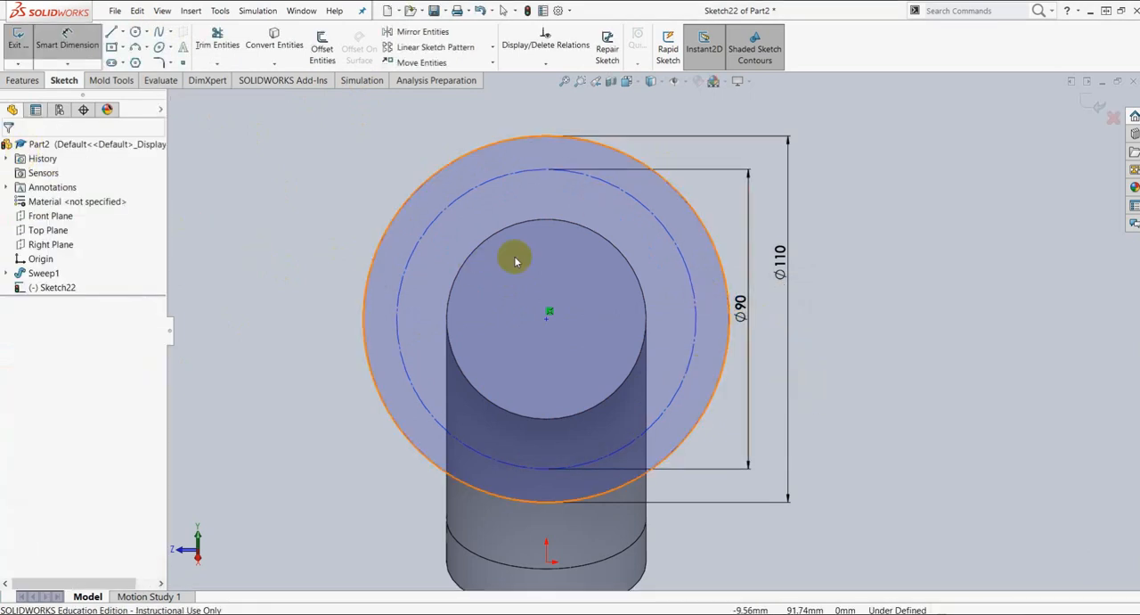
{"action": "key", "text": "Escape"}
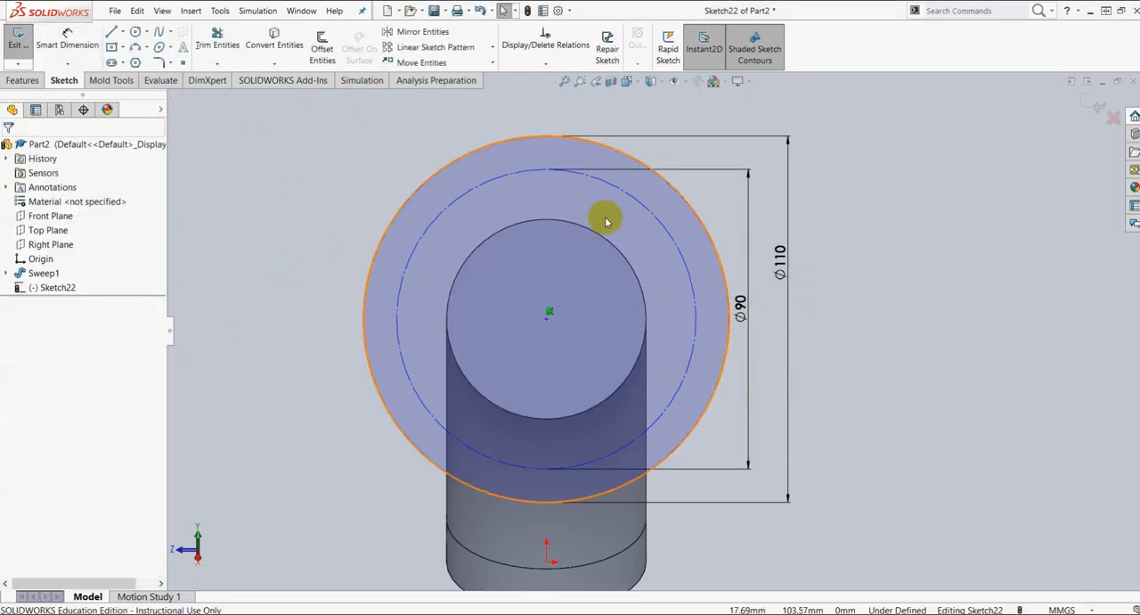
Step: Add a concentric relation between the 110 mm flange circle and the construction circle
{"action": "left_click", "coordinate": [542, 138]}
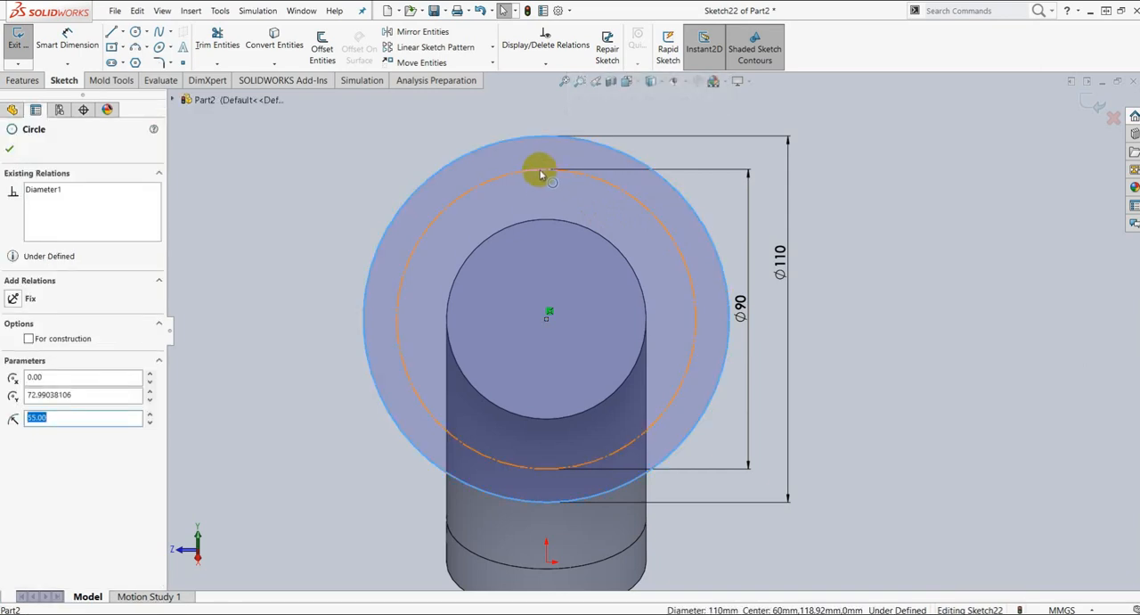
{"action": "left_click", "coordinate": [540, 172], "text": "ctrl"}
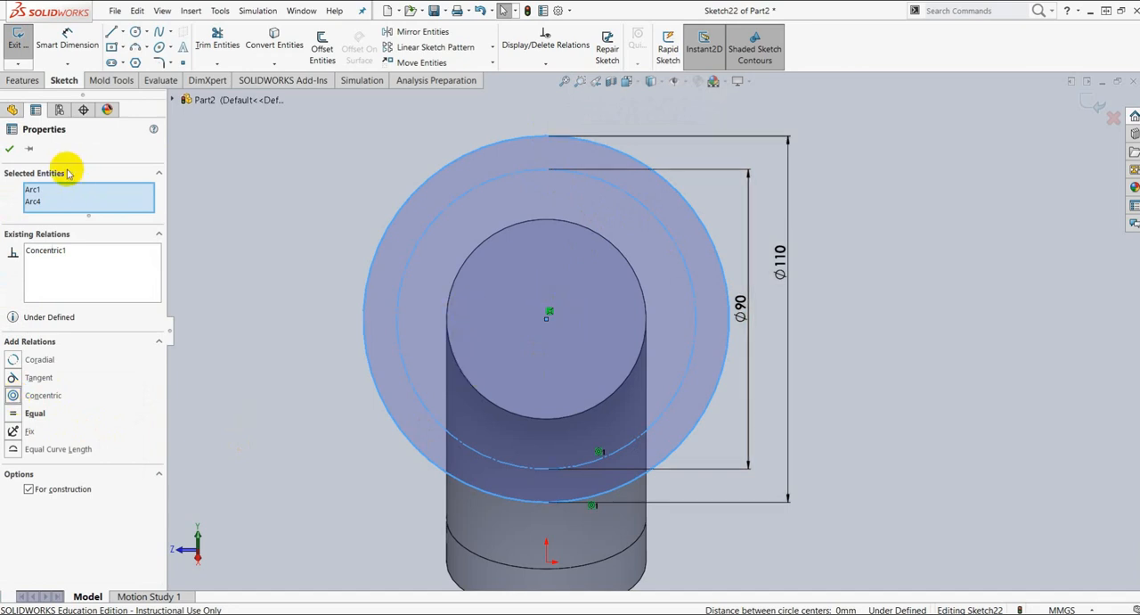
{"action": "left_click", "coordinate": [9, 152]}
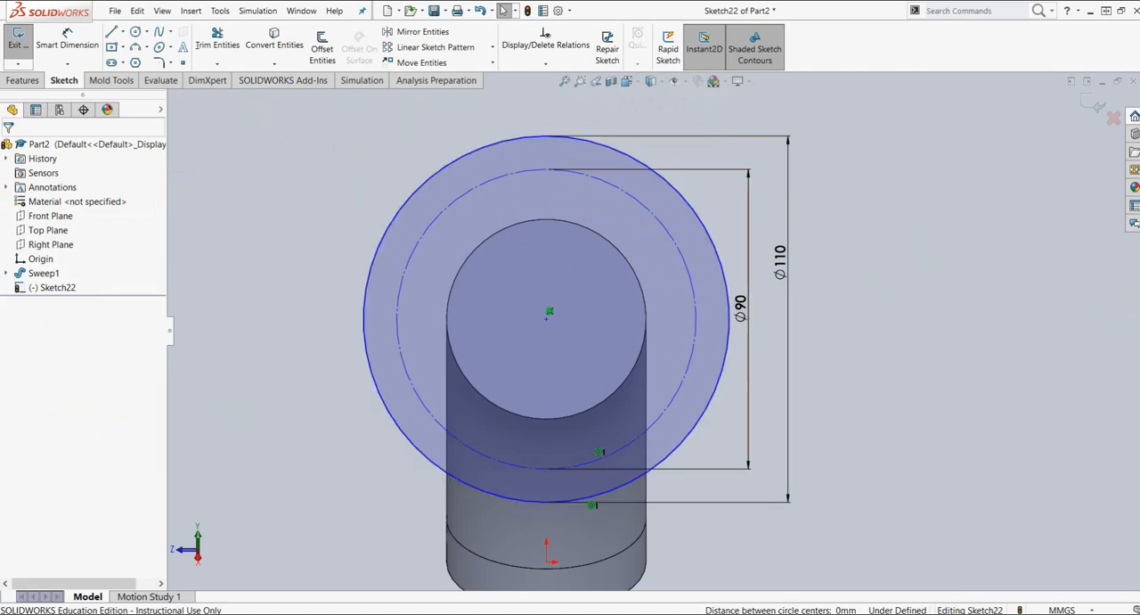
Step: Switch to the elbow drawing in Nitro Pro, check the flange's bolt hole details in section A-A, and return to SolidWorks
{"action": "left_click_drag", "start_coordinate": [1139, 165], "coordinate": [324, 56]}
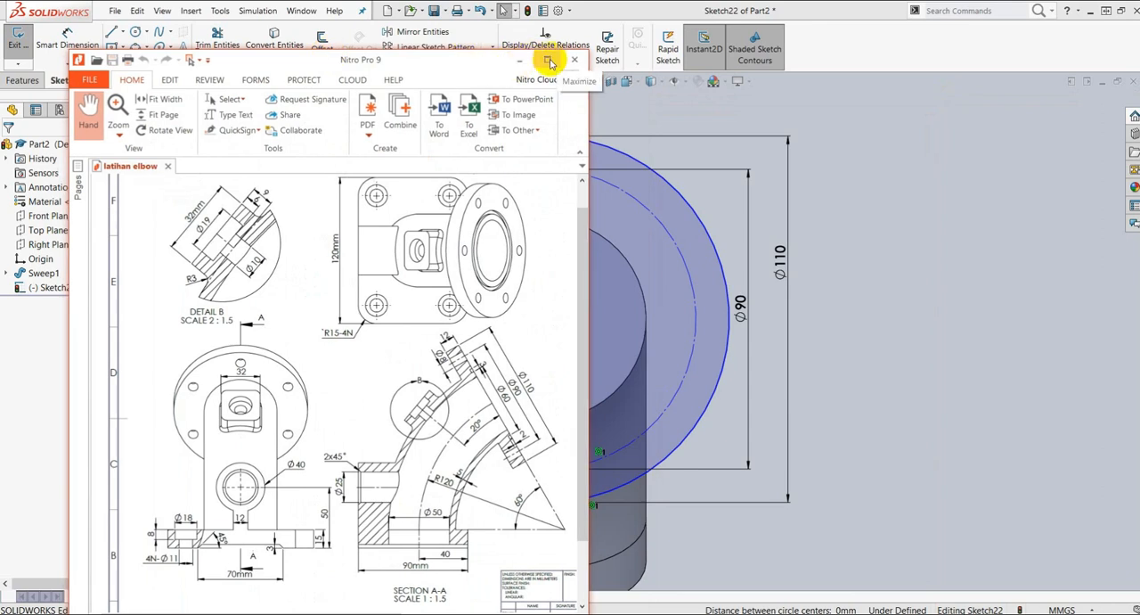
{"action": "left_click", "coordinate": [548, 60]}
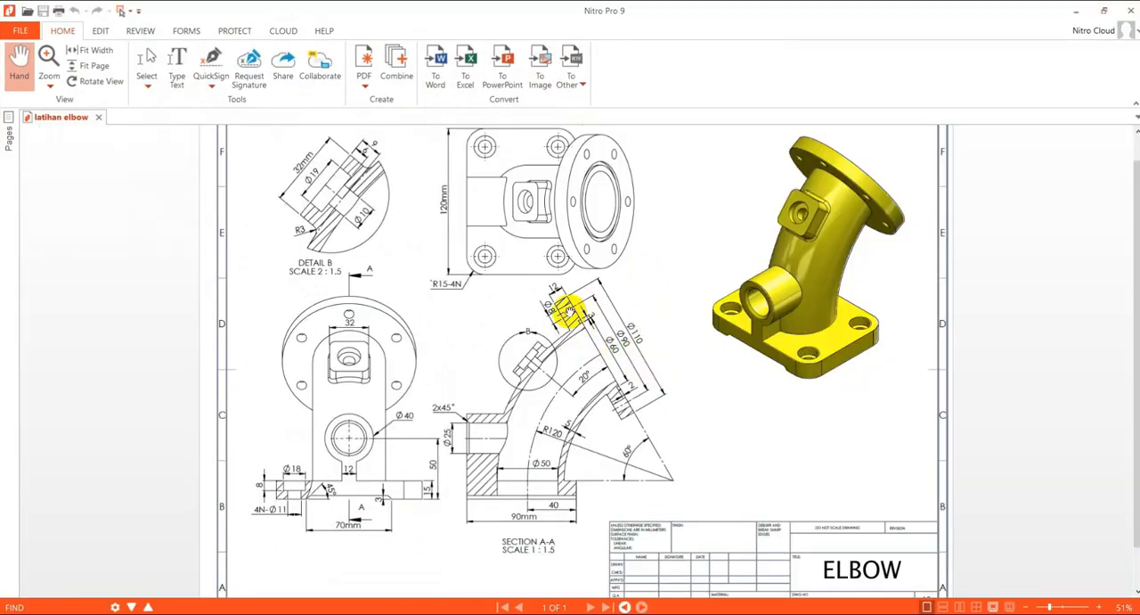
{"action": "left_click_drag", "start_coordinate": [659, 13], "coordinate": [1139, 67]}
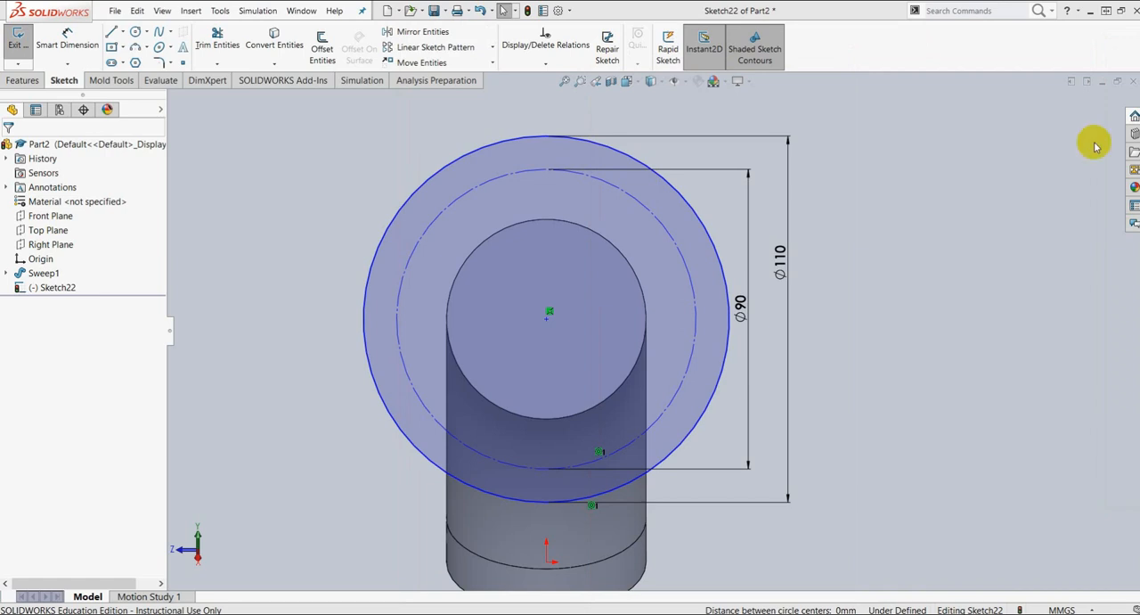
Step: Sketch a bolt hole circle centred on the top of the 90 mm construction circle and dimension its diameter to 8 mm
{"action": "left_click", "coordinate": [134, 33]}
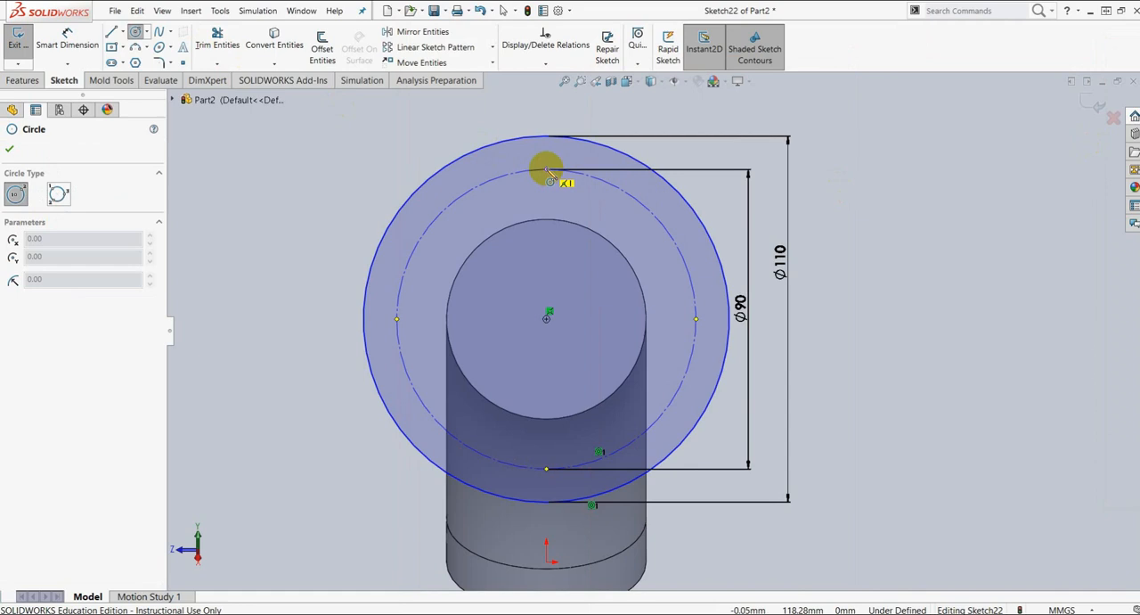
{"action": "left_click", "coordinate": [546, 169]}
{"action": "left_click", "coordinate": [545, 151]}
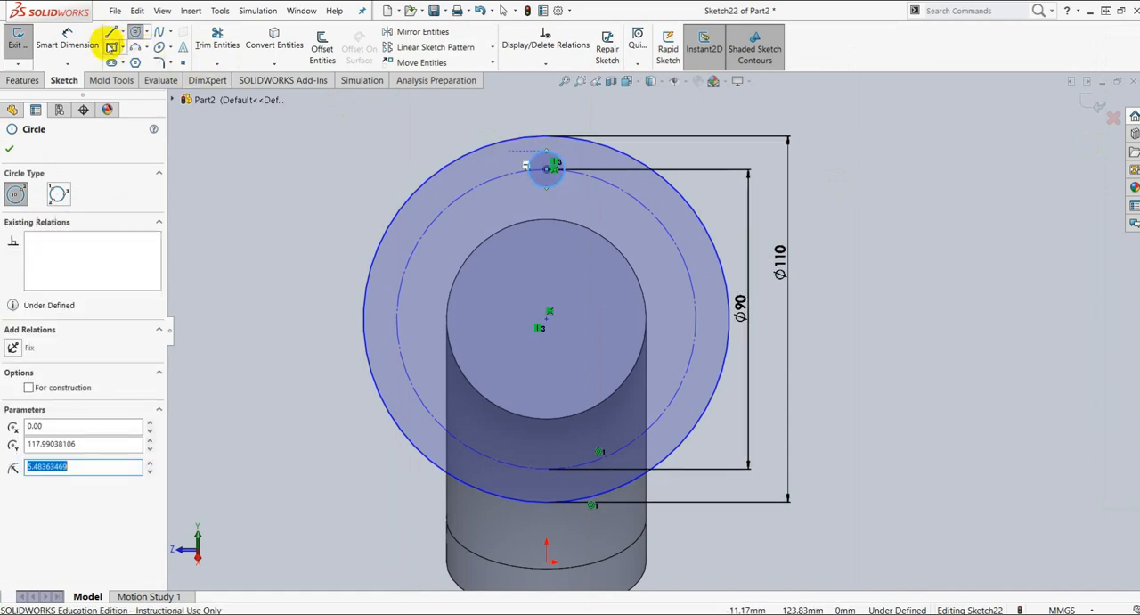
{"action": "left_click", "coordinate": [77, 35]}
{"action": "left_click", "coordinate": [560, 176]}
{"action": "left_click", "coordinate": [547, 114]}
{"action": "type", "text": "8"}
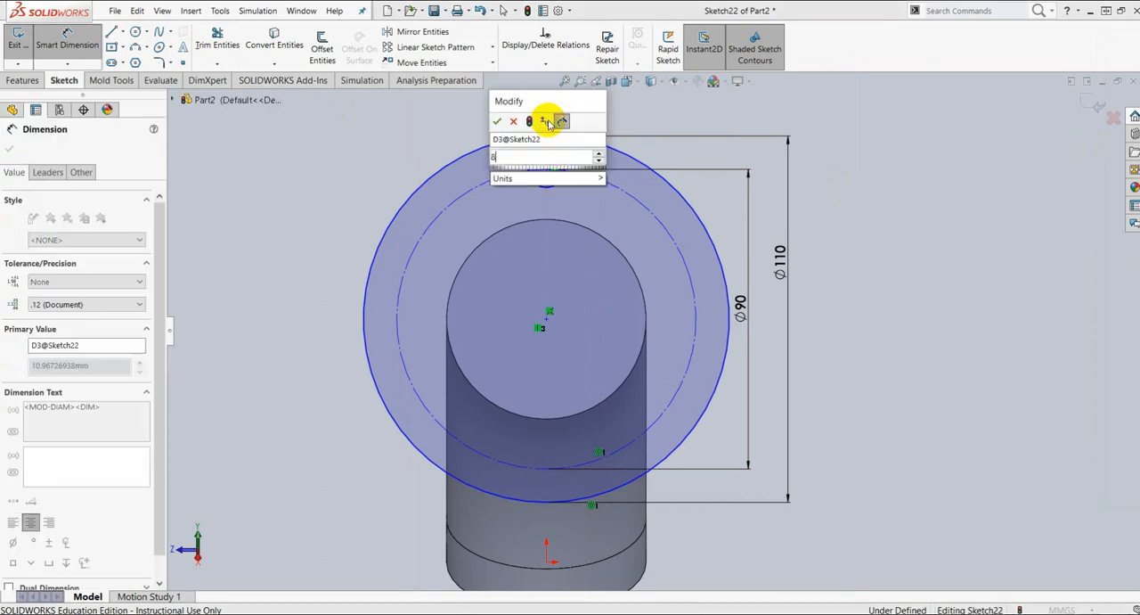
{"action": "key", "text": "Return"}
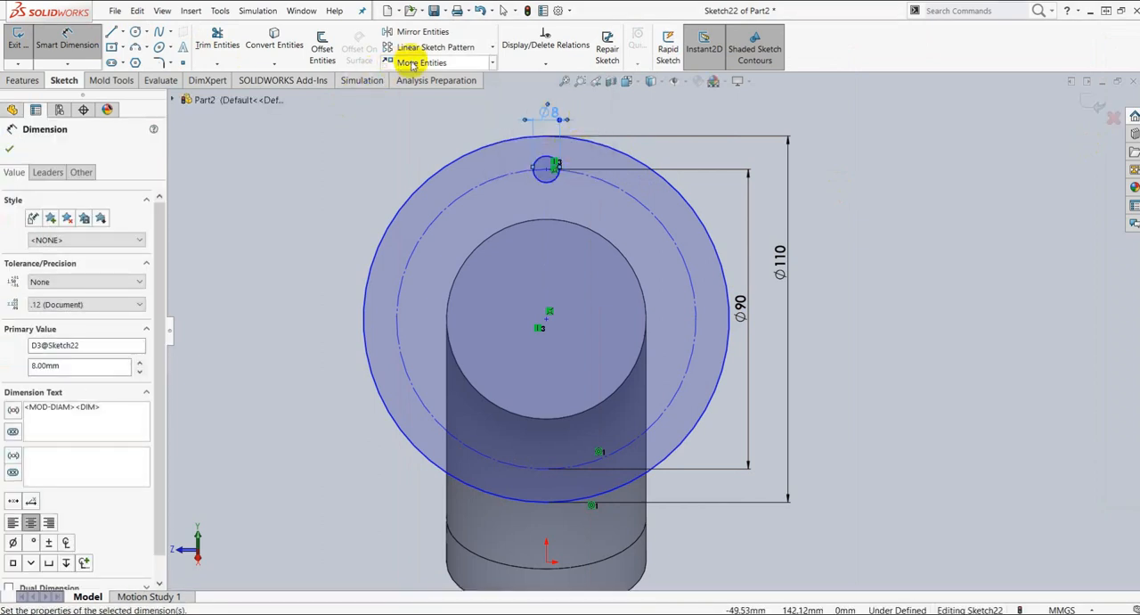
Step: Circular-pattern the 8 mm hole circle about the flange centre with 6 equally spaced instances over 360 degrees
{"action": "left_click", "coordinate": [494, 49]}
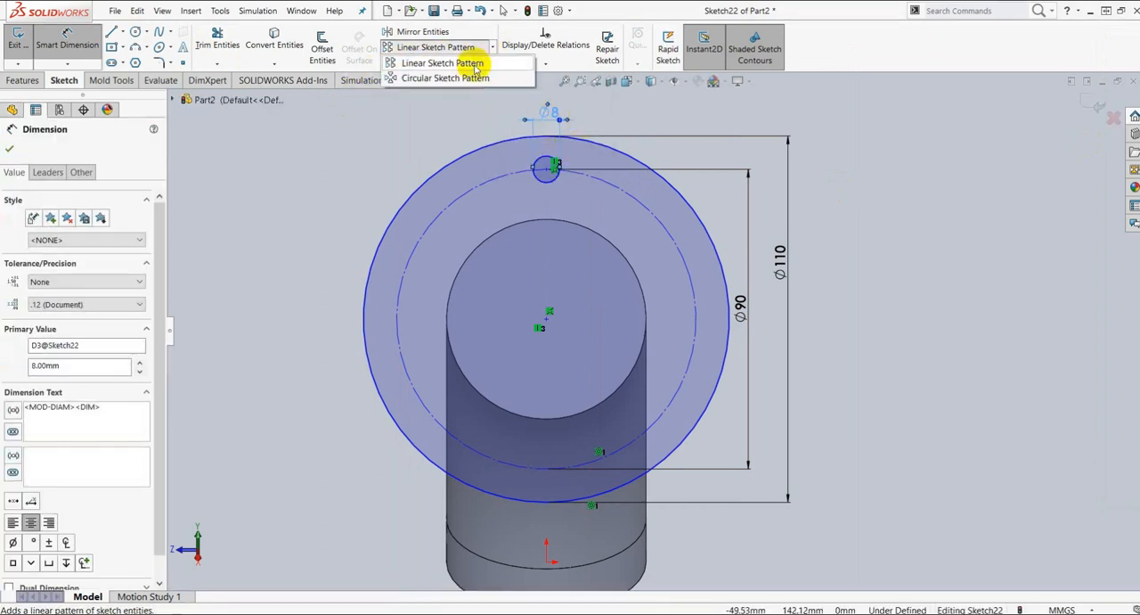
{"action": "left_click", "coordinate": [458, 69]}
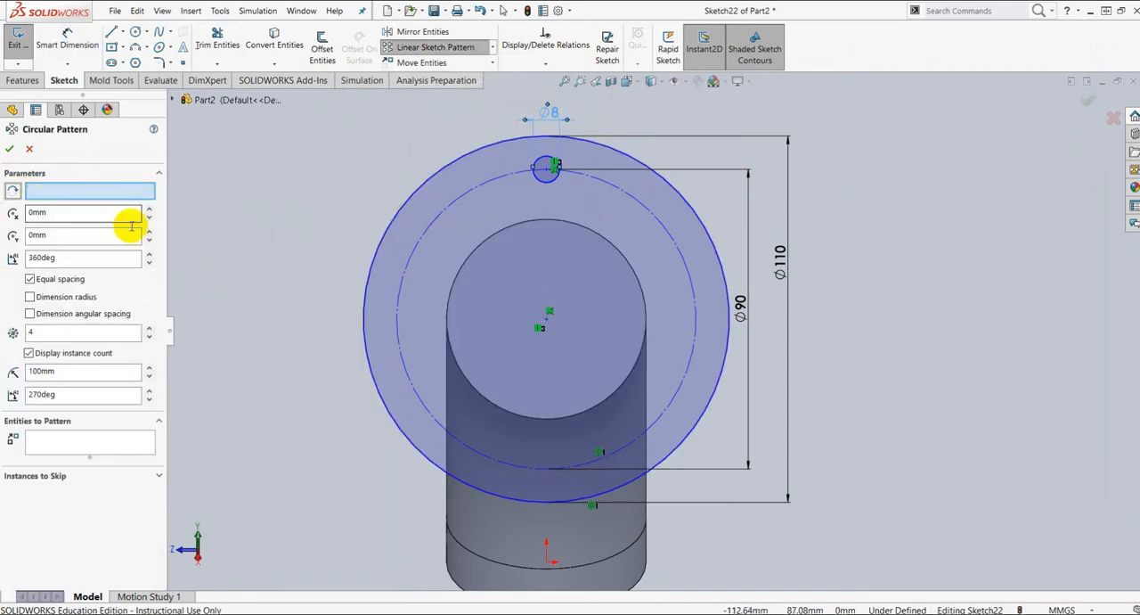
{"action": "left_click", "coordinate": [86, 190]}
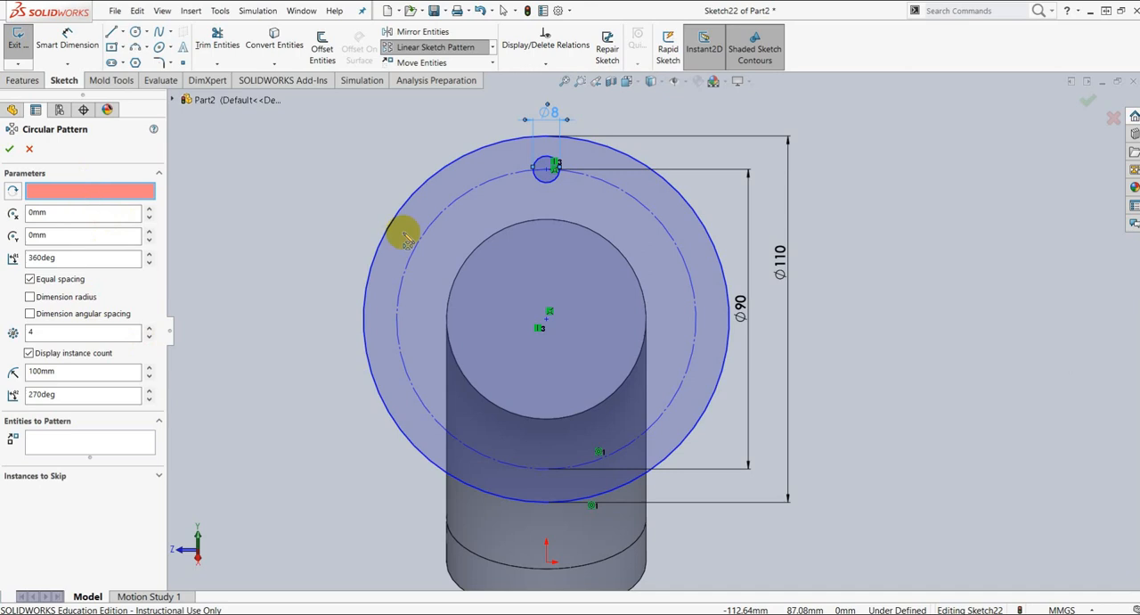
{"action": "left_click", "coordinate": [548, 322]}
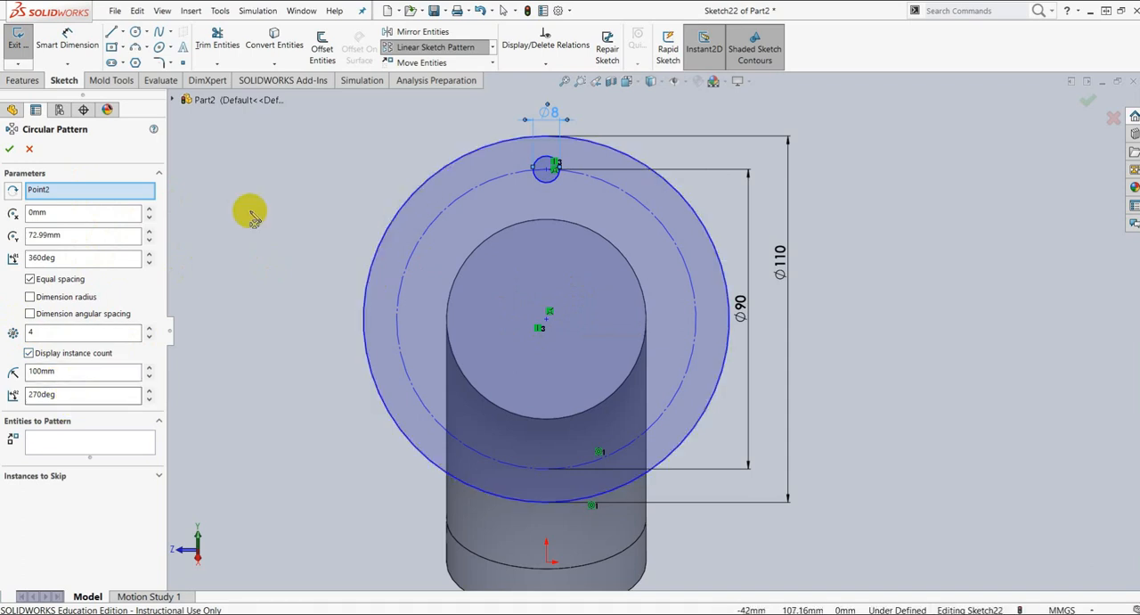
{"action": "left_click", "coordinate": [89, 442]}
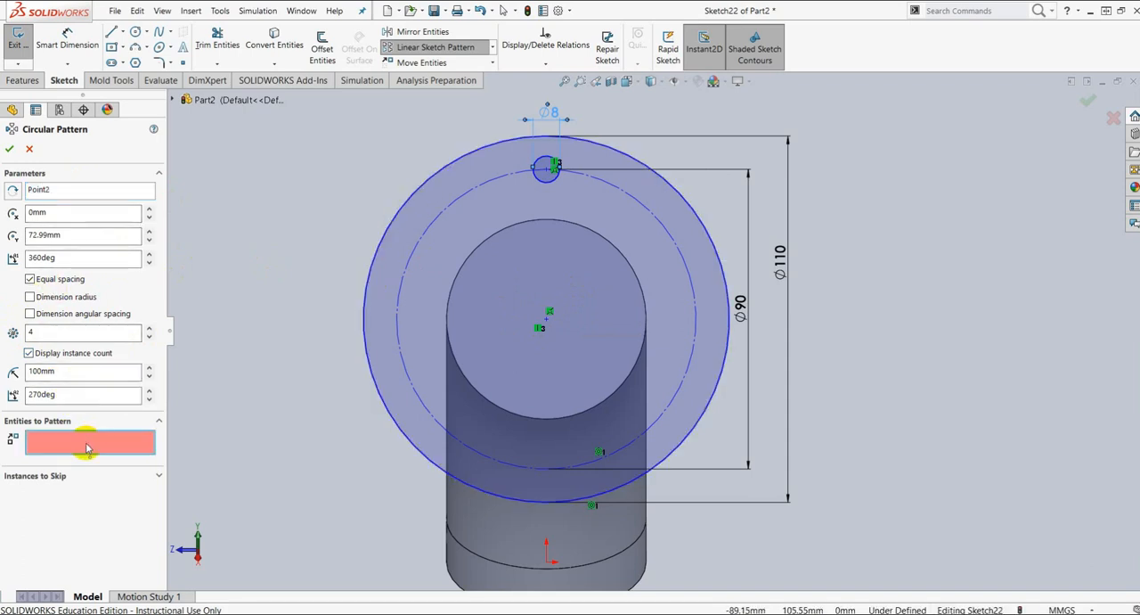
{"action": "left_click", "coordinate": [539, 181]}
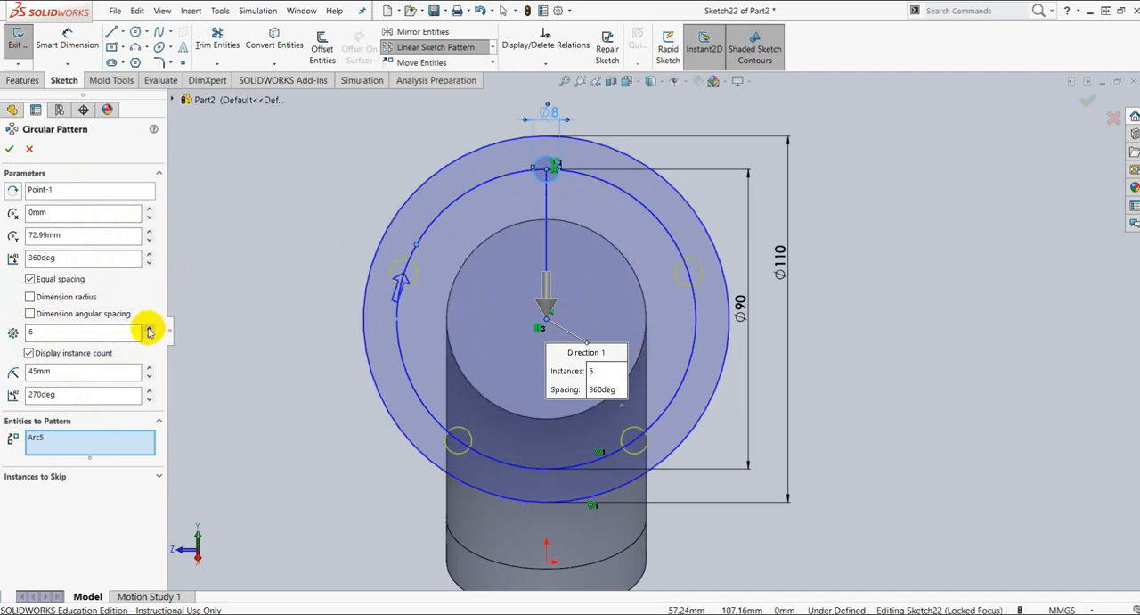
{"action": "left_click", "coordinate": [148, 327]}
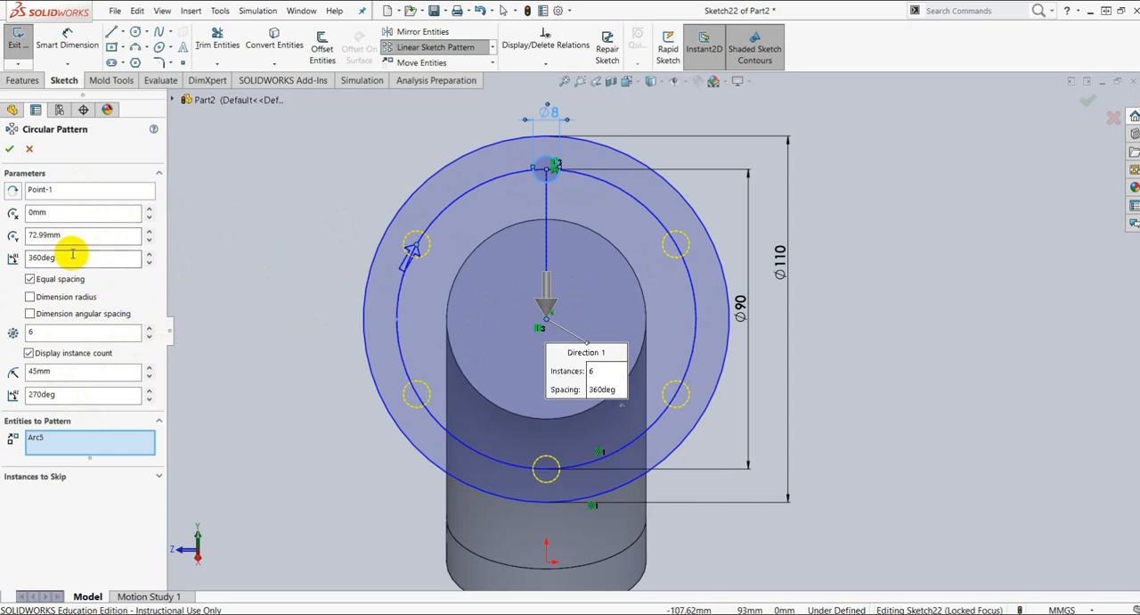
{"action": "left_click", "coordinate": [10, 150]}
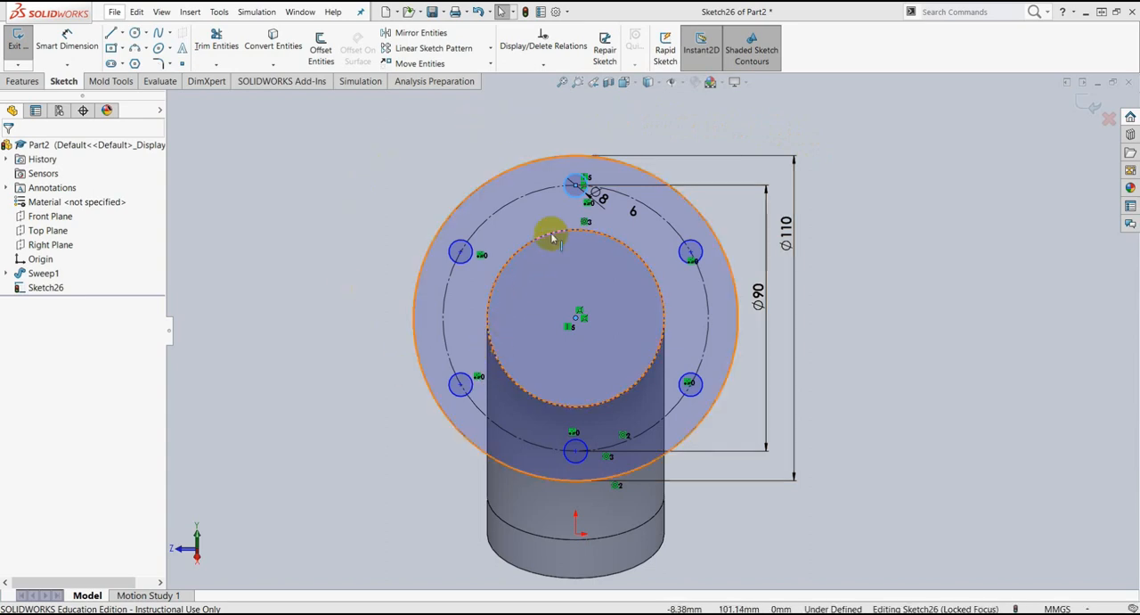
Step: Fully define the flange sketch by calculating relations and dimensions for all entities in it
{"action": "left_click", "coordinate": [545, 65]}
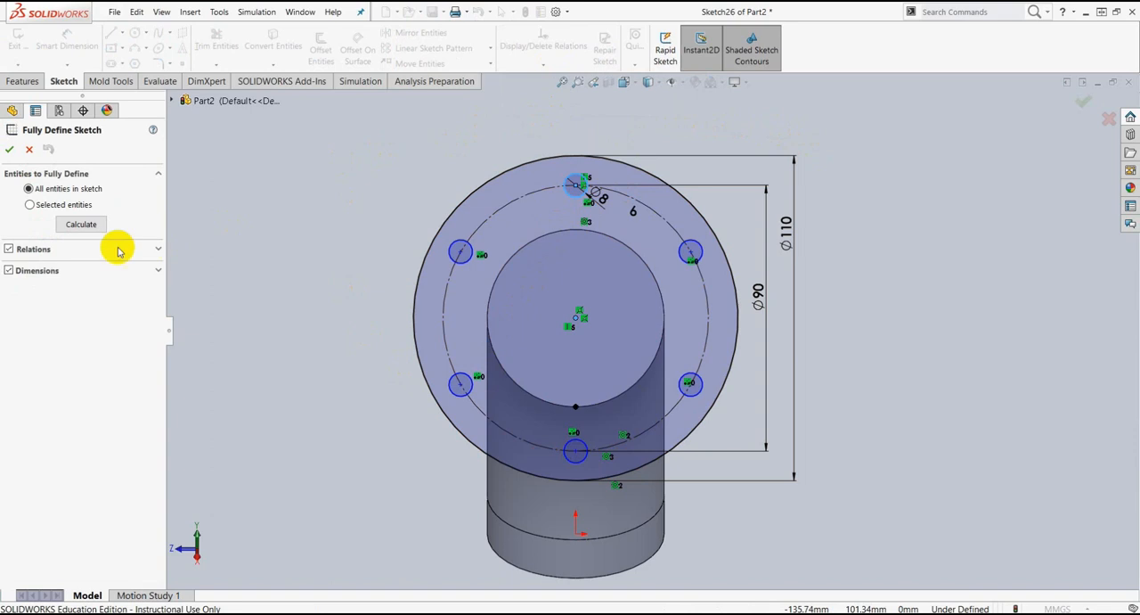
{"action": "left_click", "coordinate": [78, 225]}
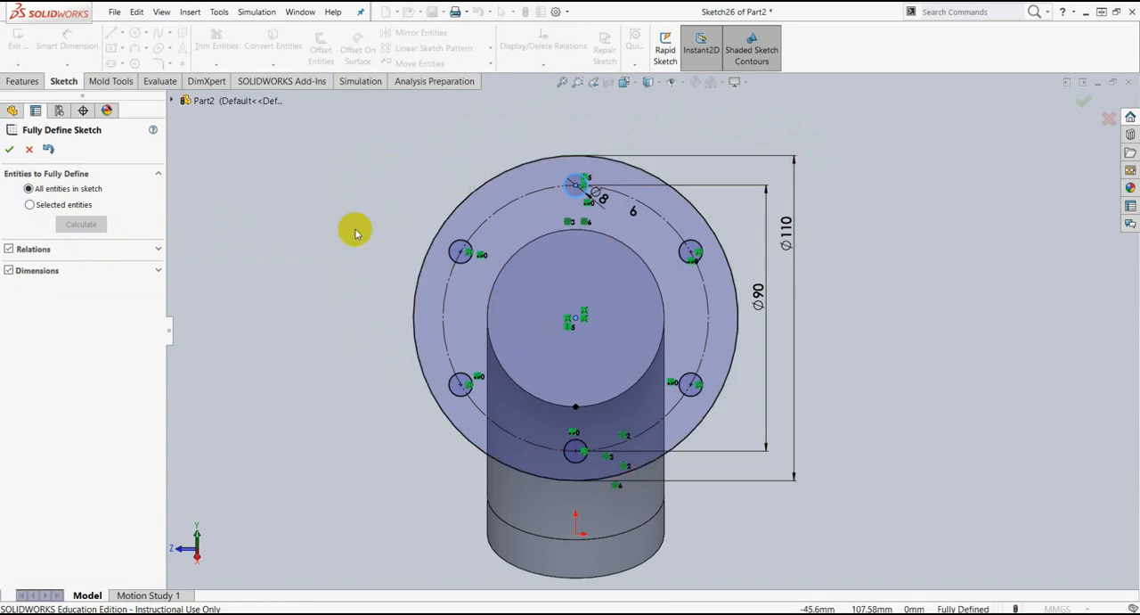
{"action": "left_click", "coordinate": [11, 149]}
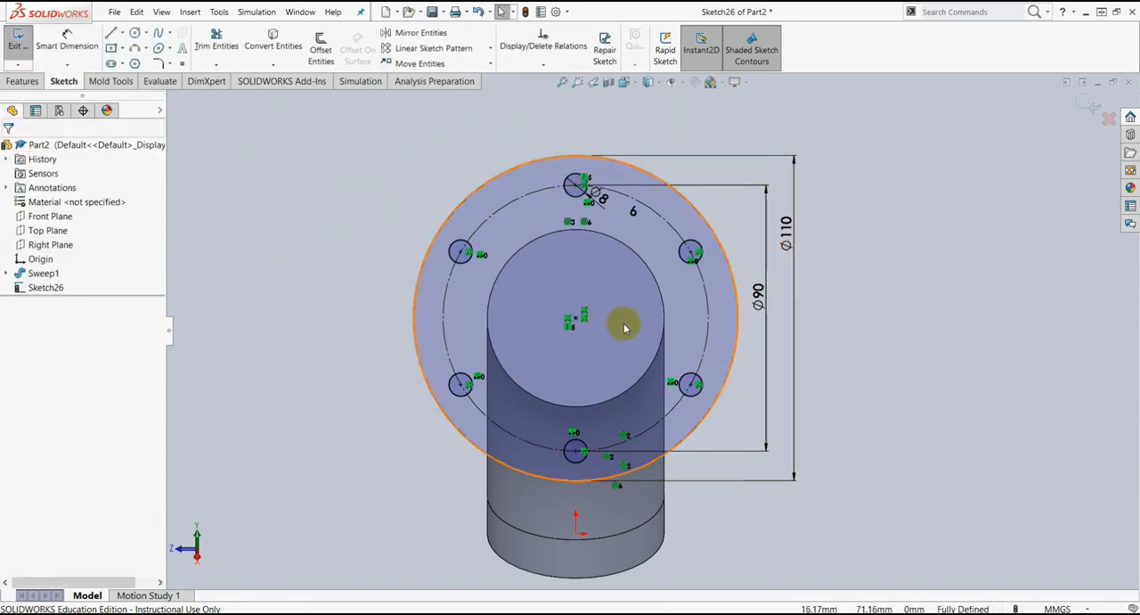
Step: Extrude the flange sketch as a 12 mm blind boss, reversed back towards the pipe and merged with it
{"action": "left_click", "coordinate": [22, 81]}
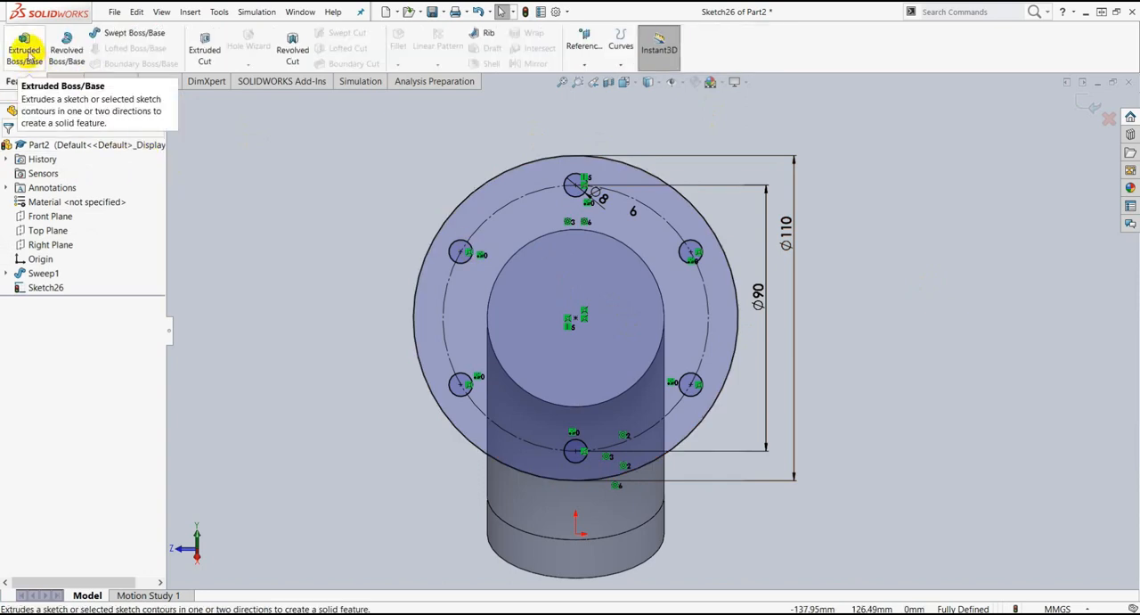
{"action": "left_click", "coordinate": [24, 47]}
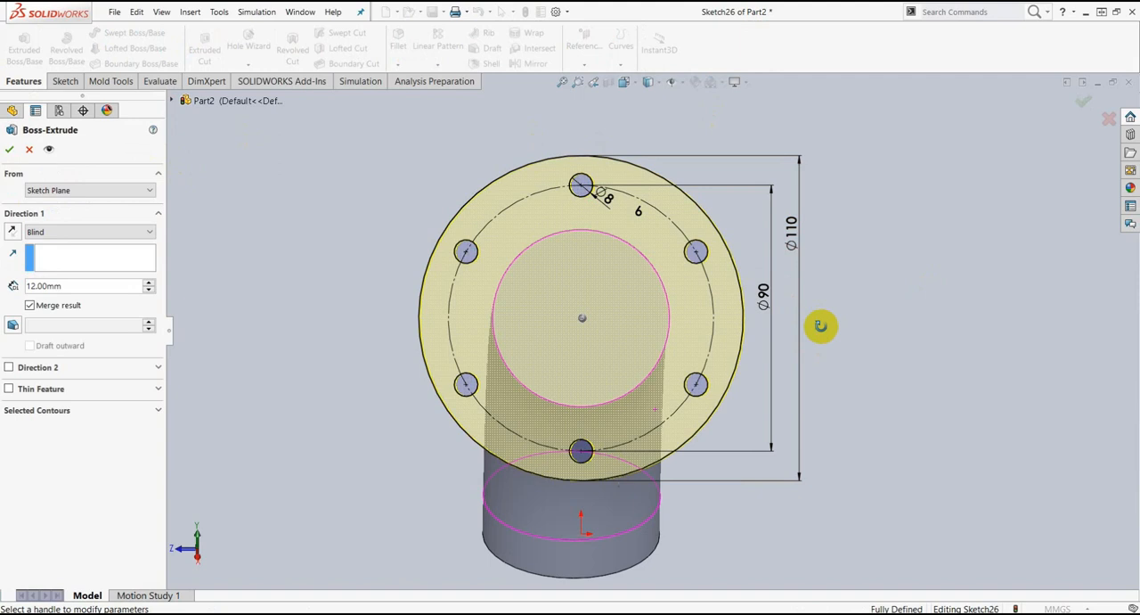
{"action": "middle_click_drag", "start_coordinate": [883, 303], "coordinate": [860, 323]}
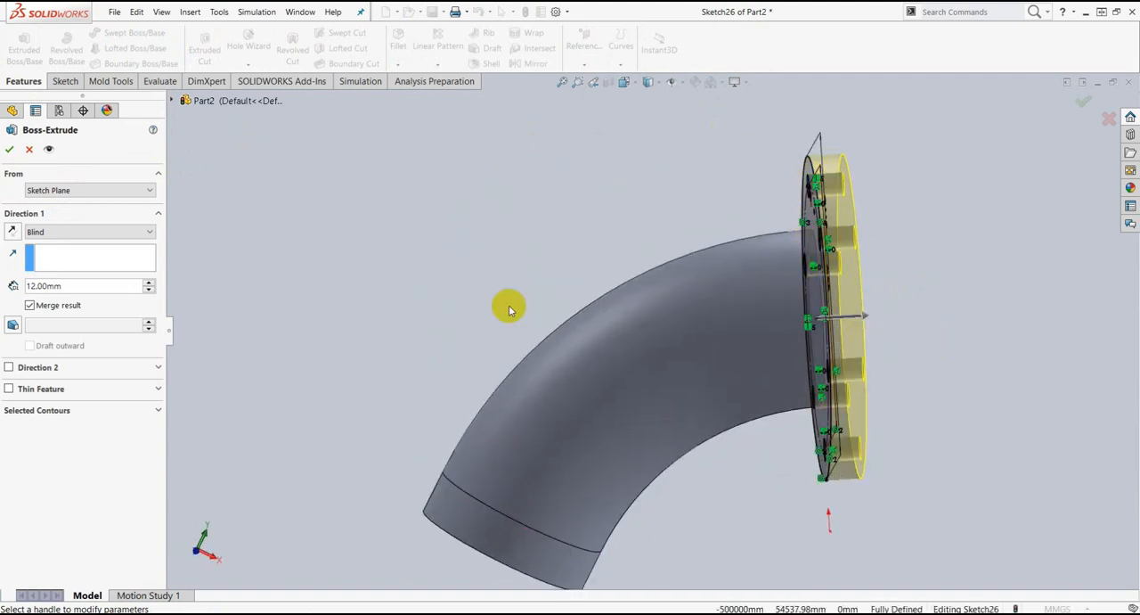
{"action": "left_click", "coordinate": [11, 233]}
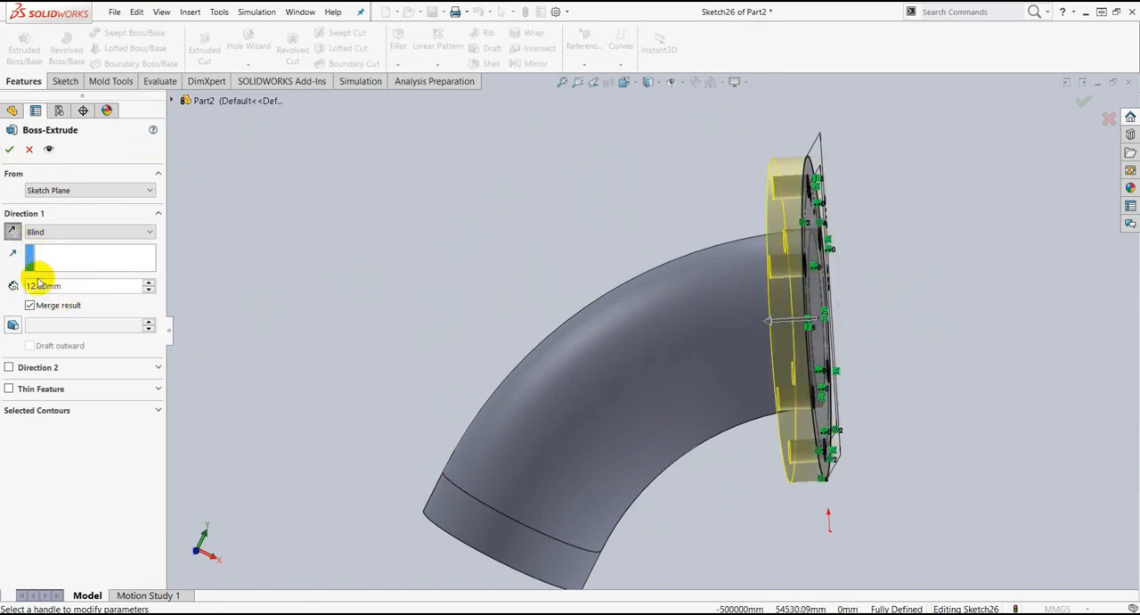
{"action": "left_click", "coordinate": [10, 153]}
{"action": "key", "text": "f"}
{"action": "middle_click_drag", "start_coordinate": [851, 395], "coordinate": [720, 454]}
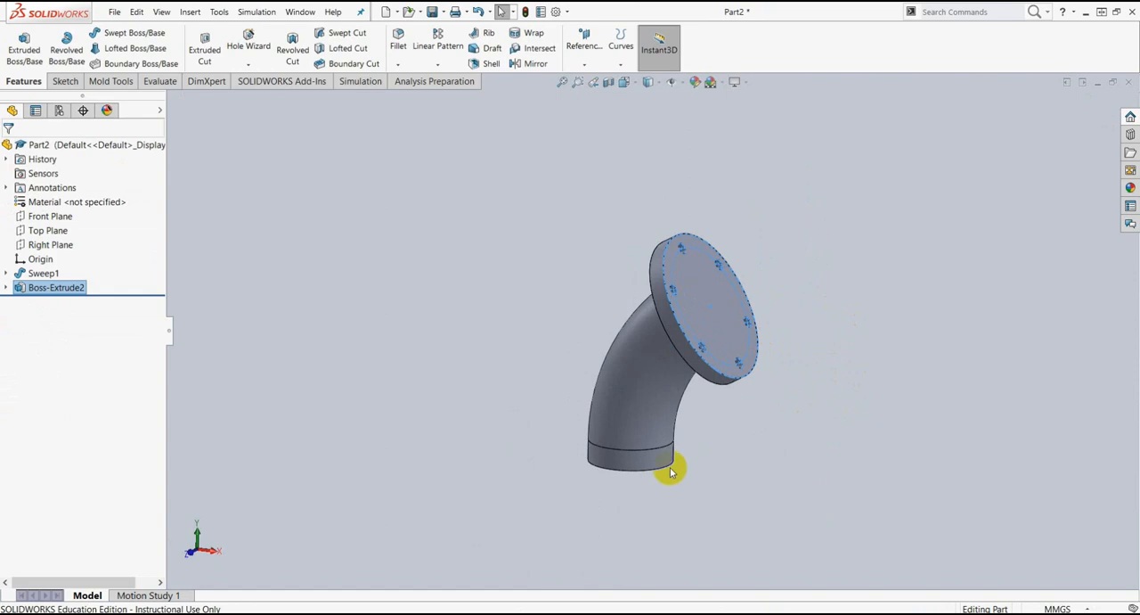
Step: Switch to the elbow drawing in Nitro Pro, check the rectangular base flange's dimensions, and return to SolidWorks
{"action": "key", "text": "alt+Tab"}
{"action": "left_click_drag", "start_coordinate": [616, 135], "coordinate": [444, 116]}
{"action": "left_click", "coordinate": [664, 123]}
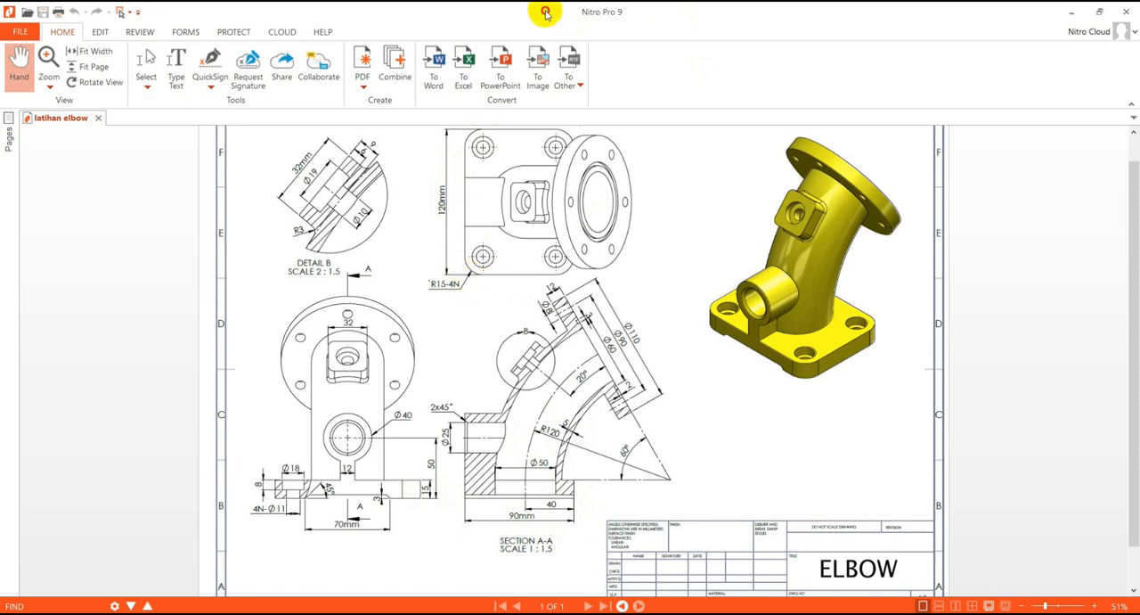
{"action": "left_click_drag", "start_coordinate": [545, 12], "coordinate": [1139, 12]}
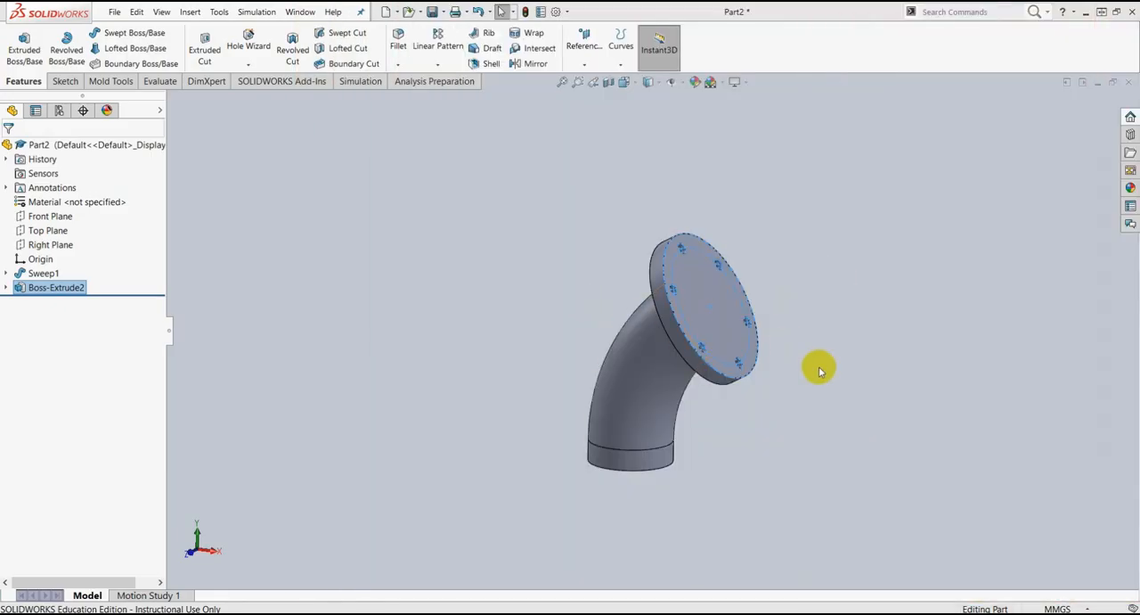
Step: Start a sketch on the Top Plane and draw a center rectangle of about 135 by 149 mm, centred just beside the origin along X
{"action": "left_click", "coordinate": [709, 404]}
{"action": "scroll", "coordinate": [828, 372], "scroll_direction": "down", "scroll_amount": 2}
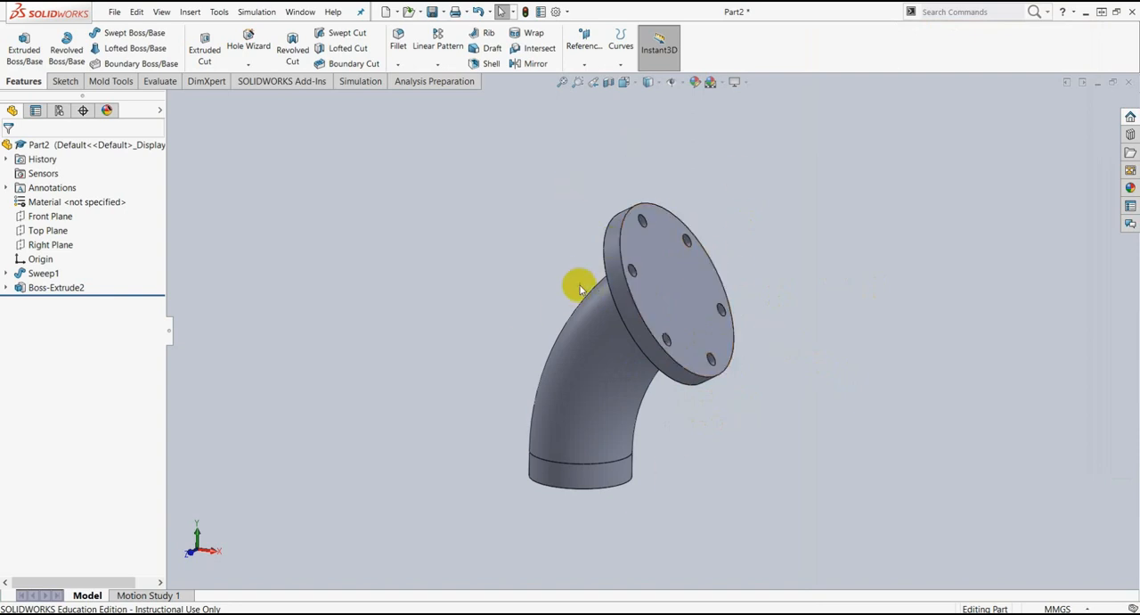
{"action": "left_click", "coordinate": [55, 231]}
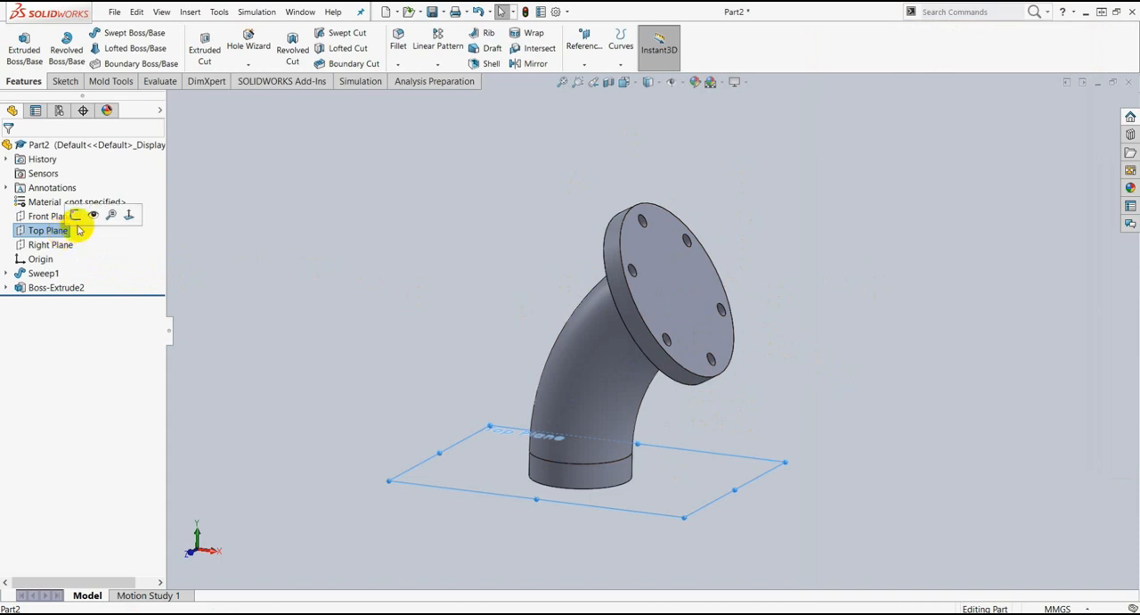
{"action": "left_click", "coordinate": [75, 216]}
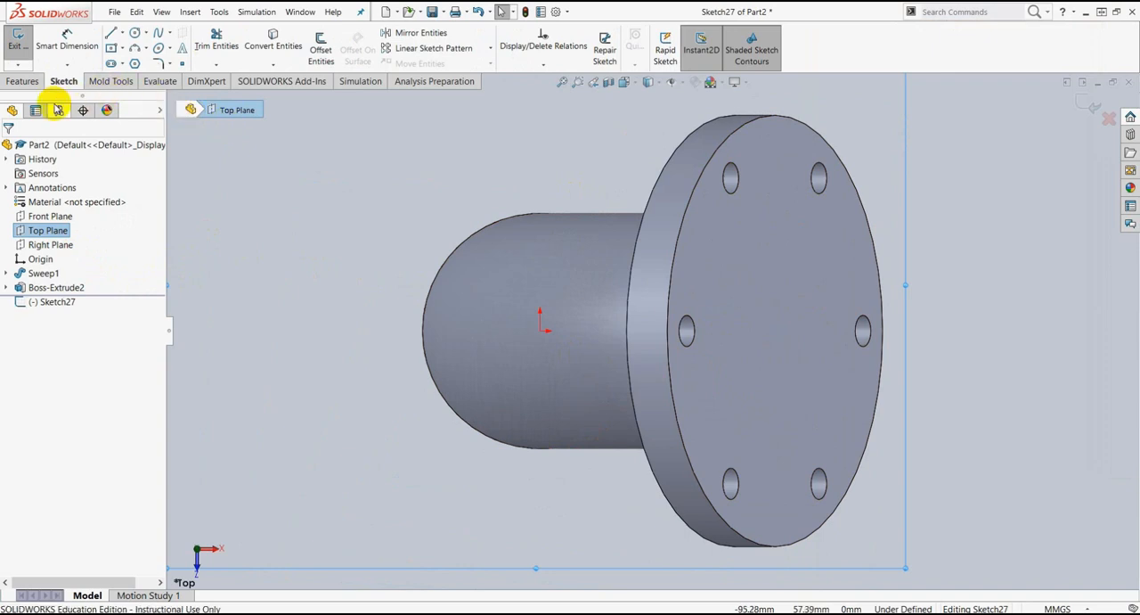
{"action": "left_click", "coordinate": [123, 51]}
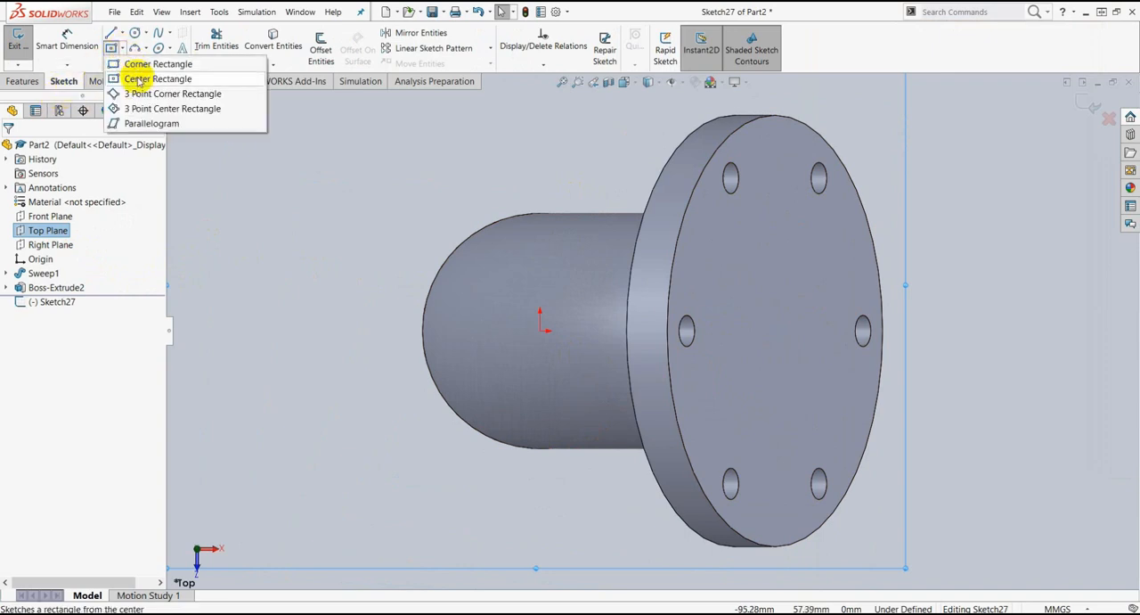
{"action": "left_click", "coordinate": [141, 78]}
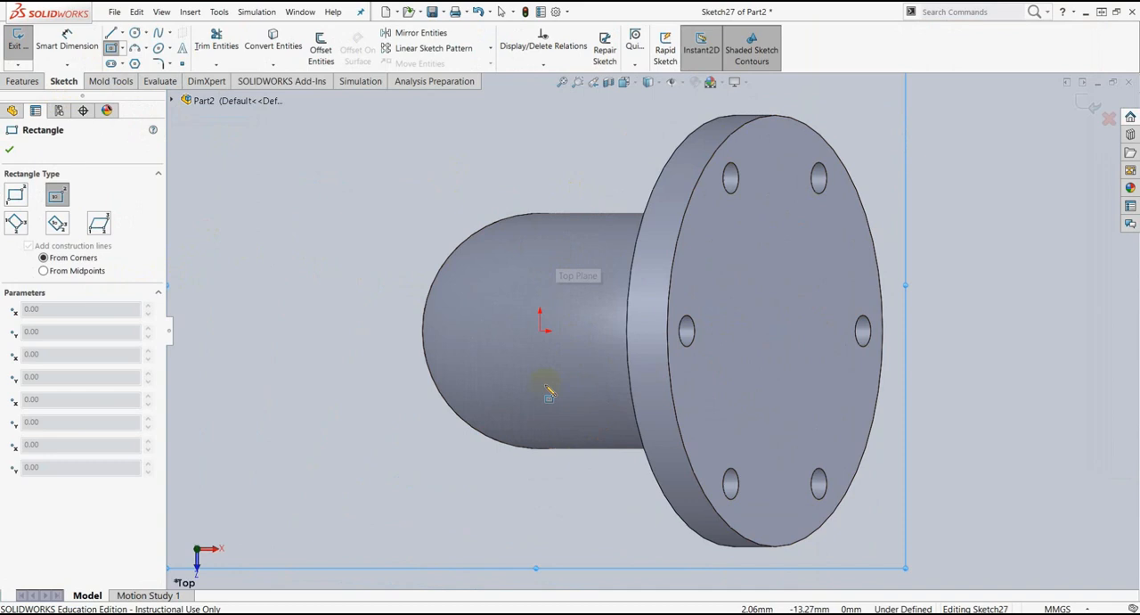
{"action": "left_click", "coordinate": [573, 332]}
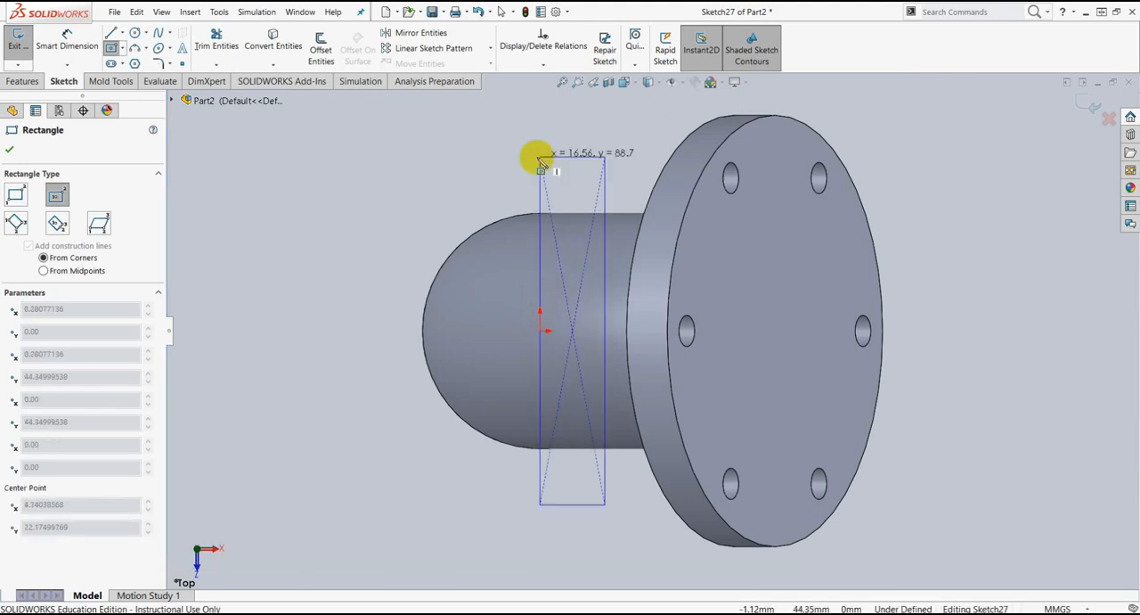
{"action": "scroll", "coordinate": [534, 159], "scroll_direction": "up", "scroll_amount": 3}
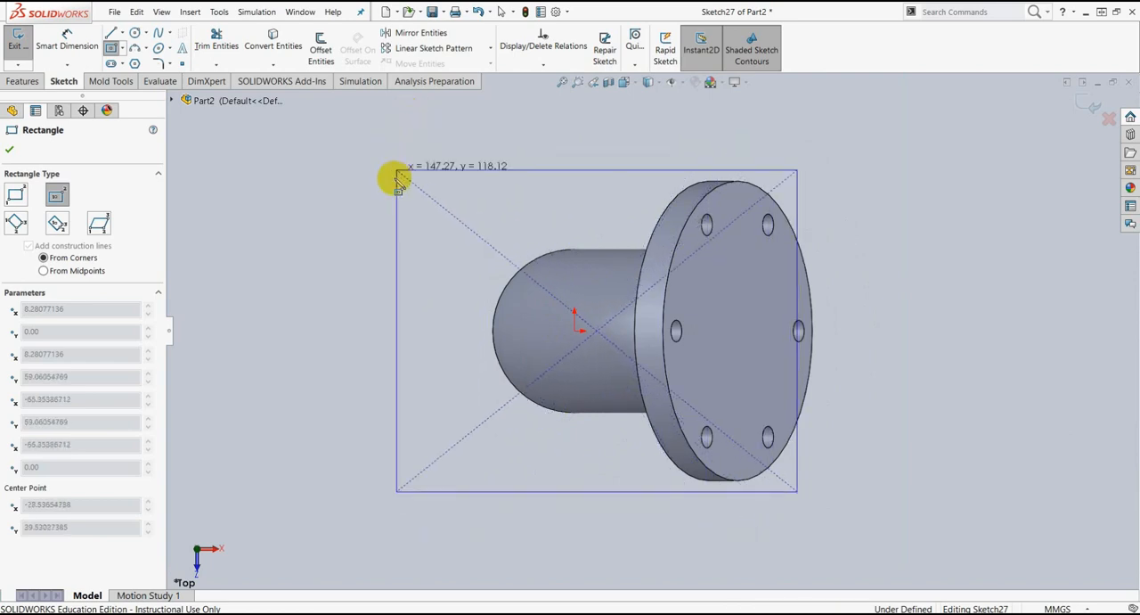
{"action": "left_click", "coordinate": [414, 131]}
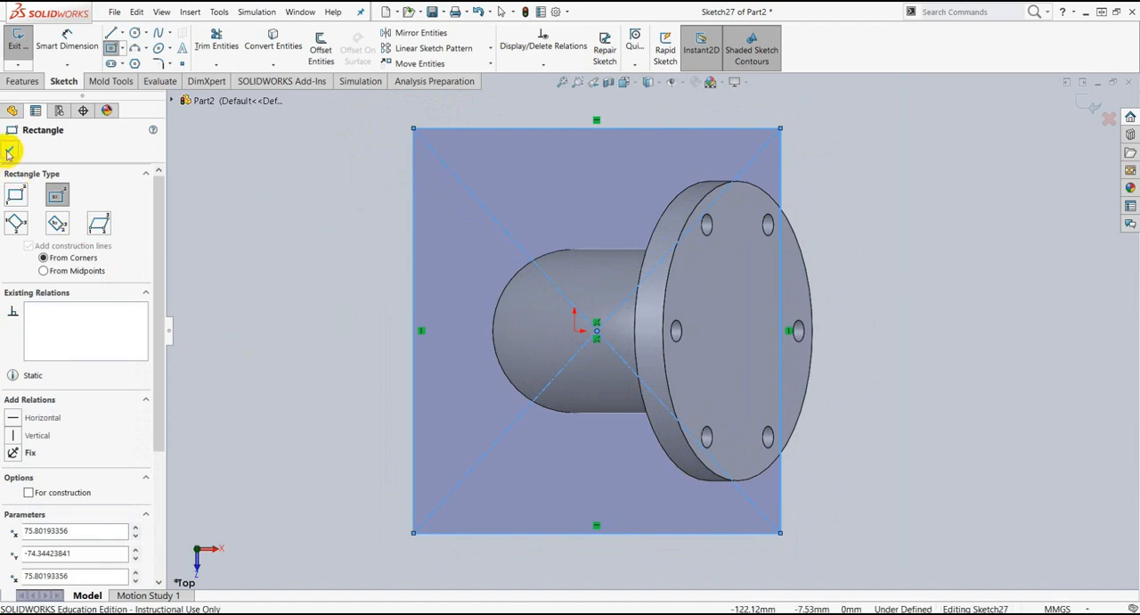
{"action": "left_click", "coordinate": [8, 153]}
Step: Add a horizontal relation between the base rectangle's centre point and the origin
{"action": "scroll", "coordinate": [602, 339], "scroll_direction": "down", "scroll_amount": 5}
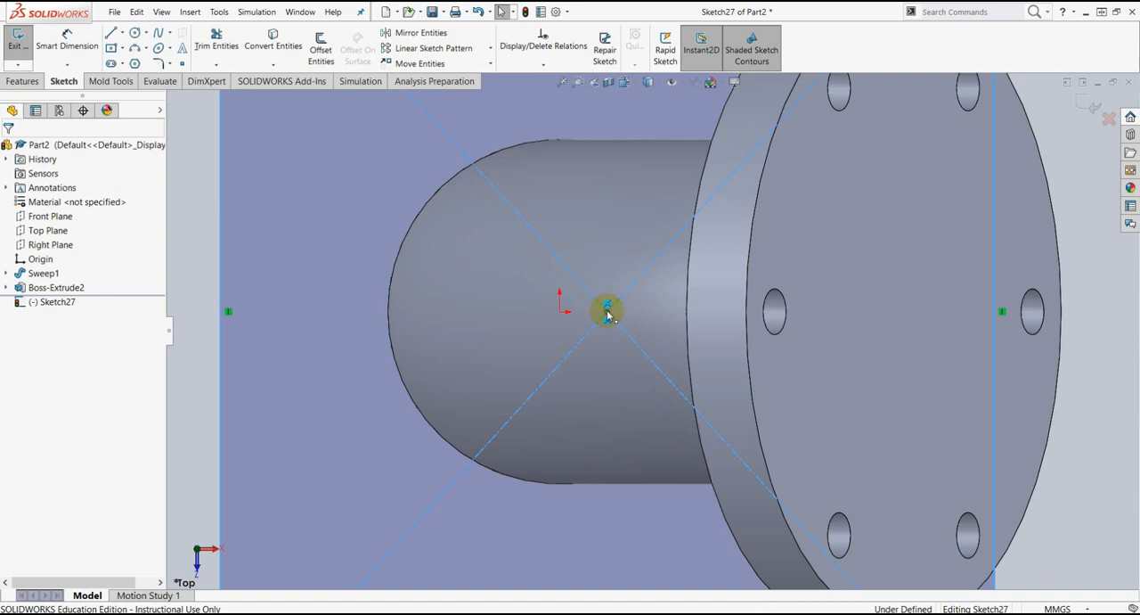
{"action": "double_click", "coordinate": [608, 311]}
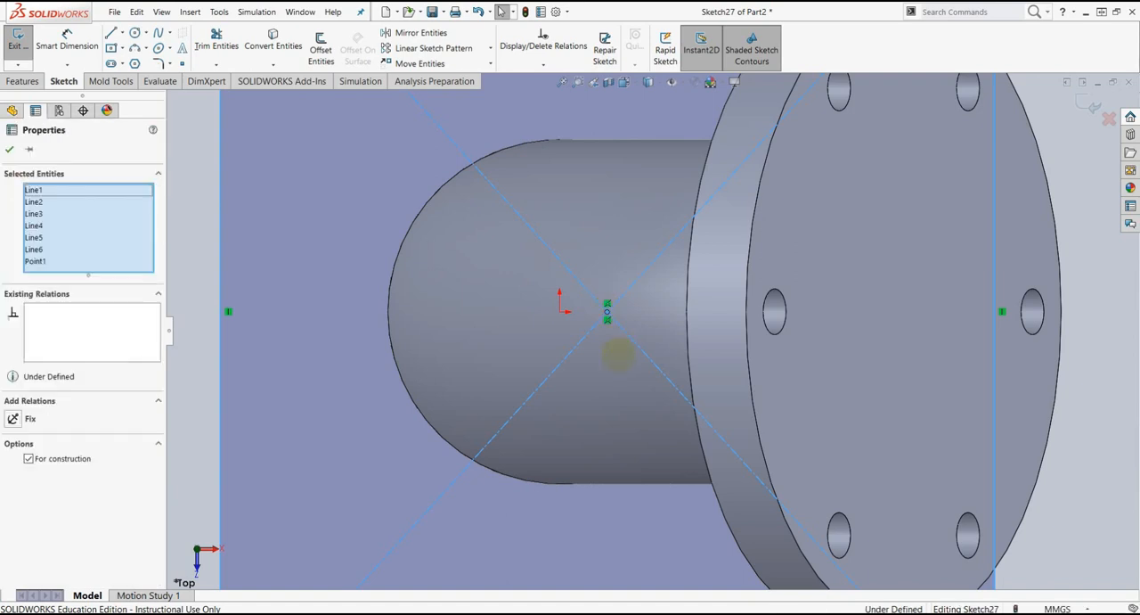
{"action": "left_click", "coordinate": [10, 153]}
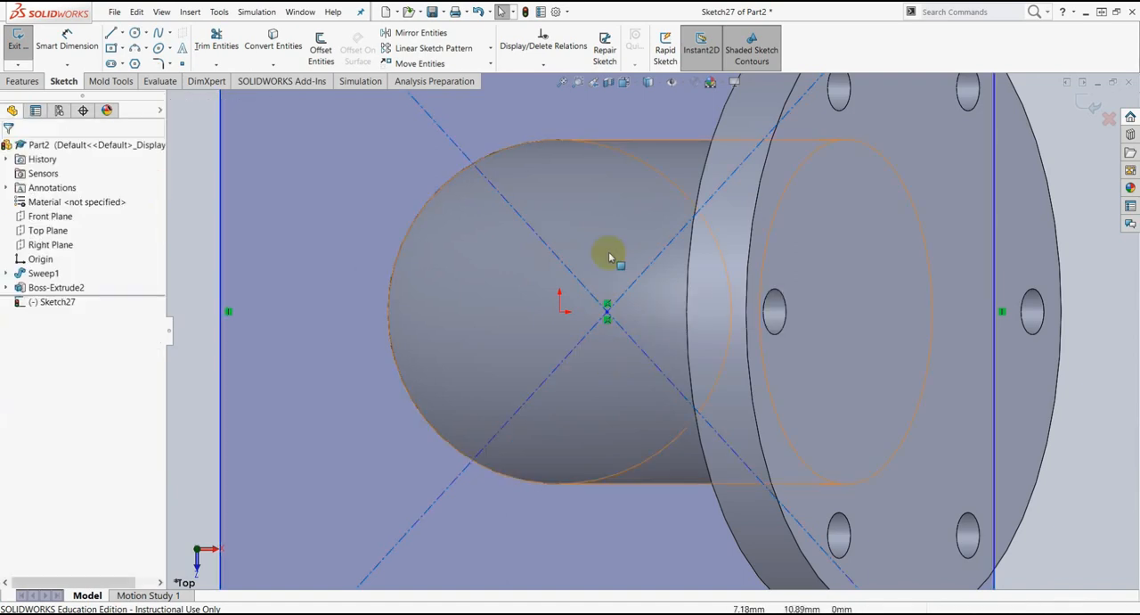
{"action": "left_click", "coordinate": [608, 312]}
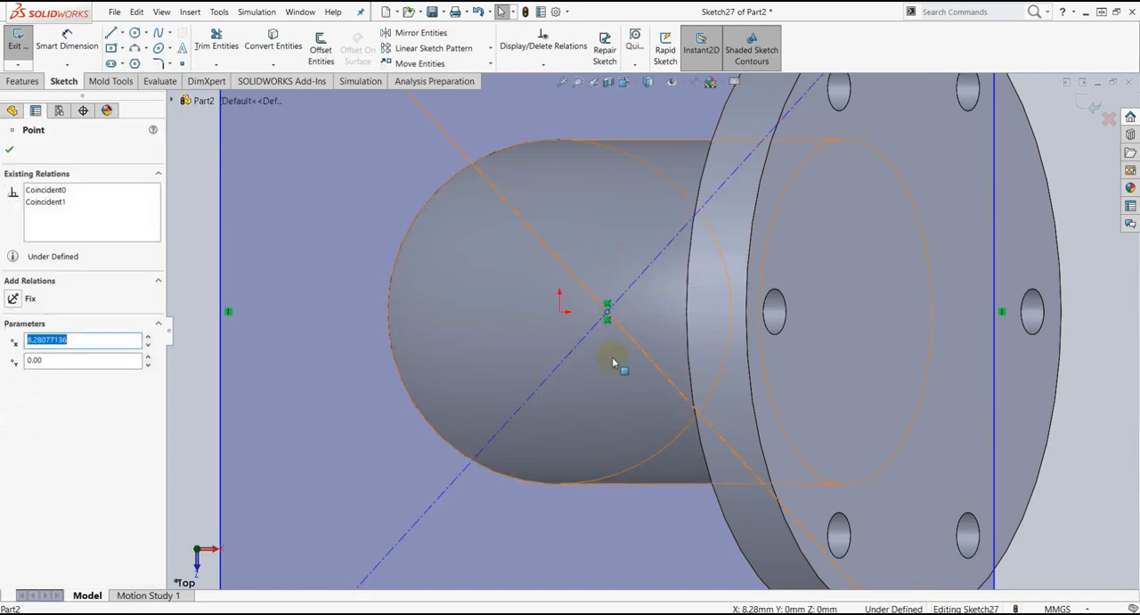
{"action": "left_click", "coordinate": [559, 312], "text": "ctrl"}
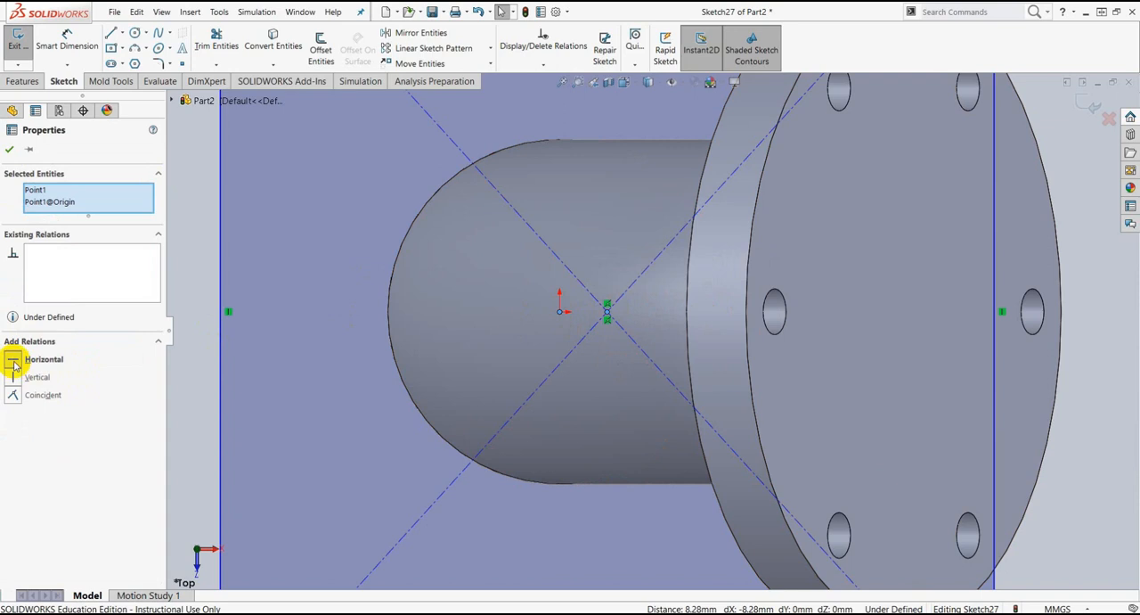
{"action": "left_click", "coordinate": [9, 149]}
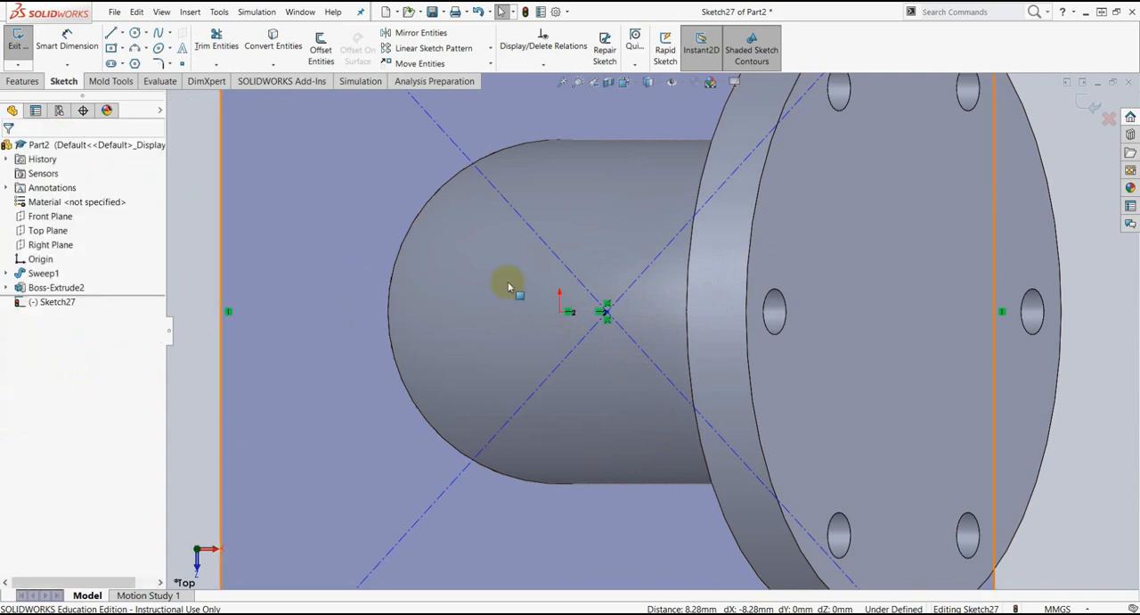
Step: Dimension the base rectangle 120 mm along its vertical side and 90 mm along its horizontal side
{"action": "key", "text": "f"}
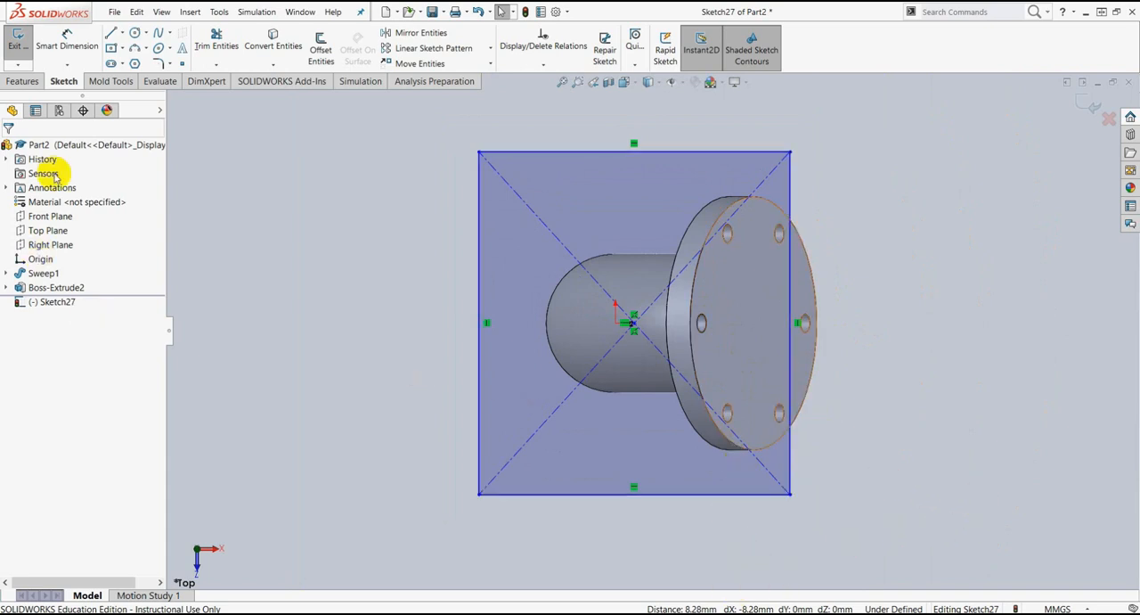
{"action": "left_click", "coordinate": [65, 50]}
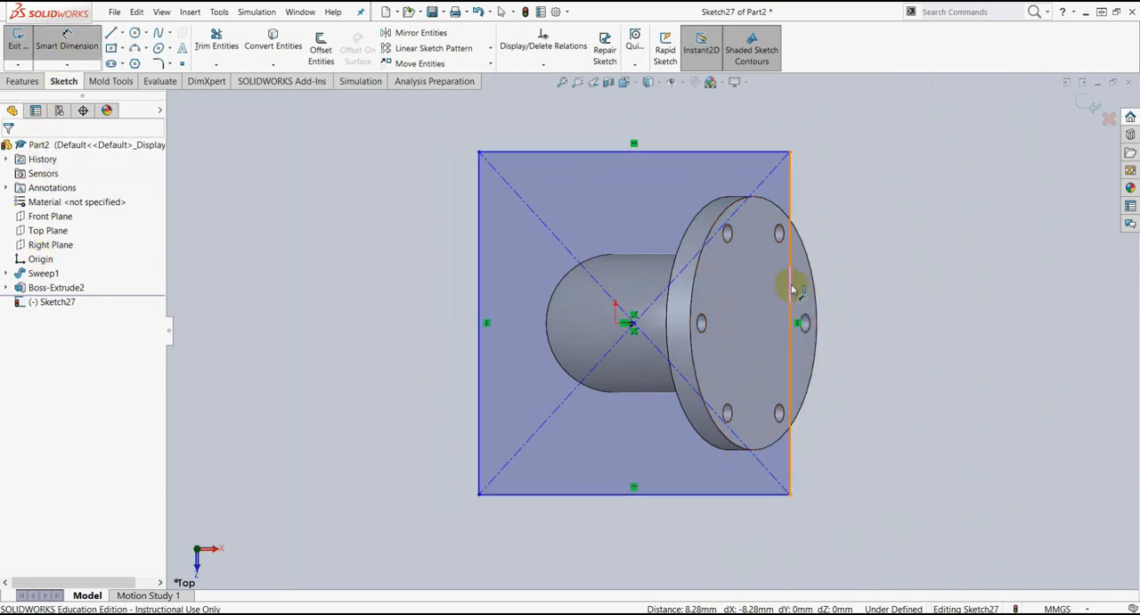
{"action": "left_click", "coordinate": [837, 283]}
{"action": "left_click", "coordinate": [909, 295]}
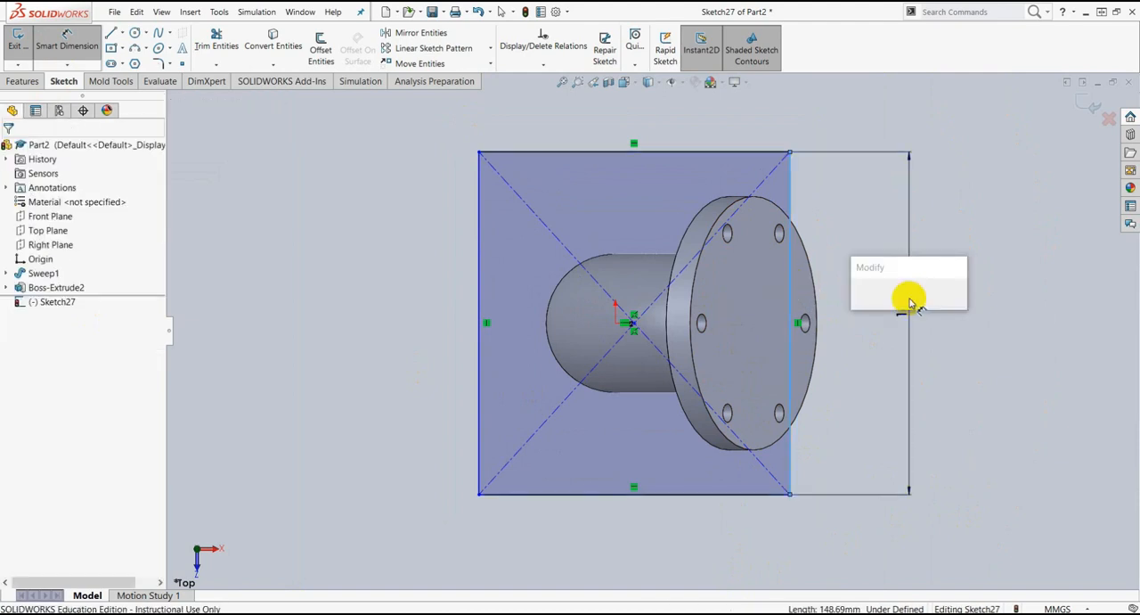
{"action": "type", "text": "120"}
{"action": "key", "text": "Return"}
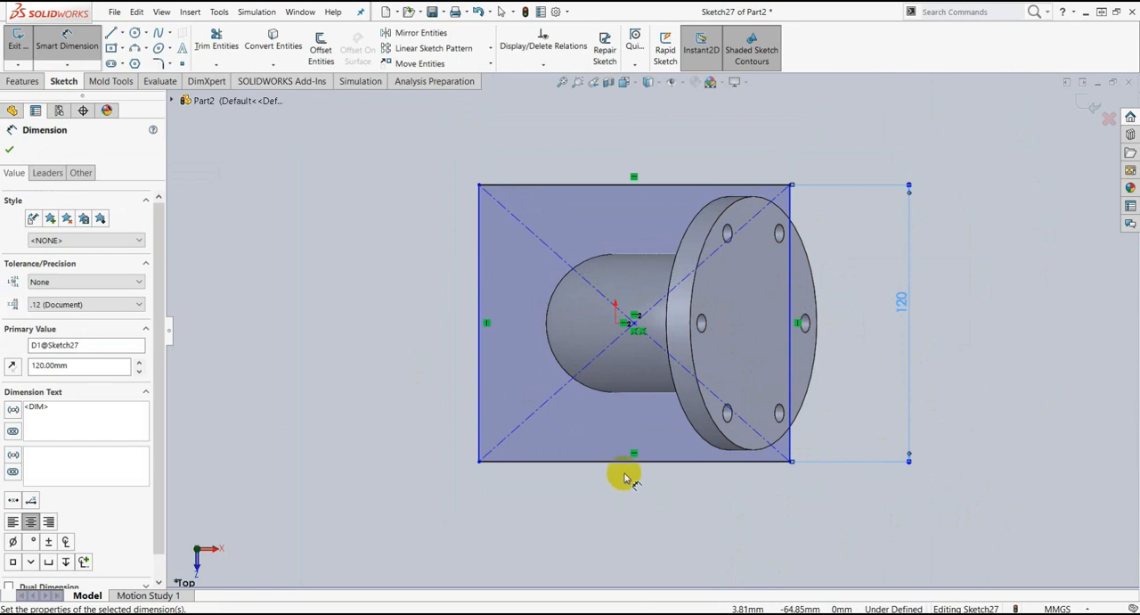
{"action": "left_click", "coordinate": [625, 463]}
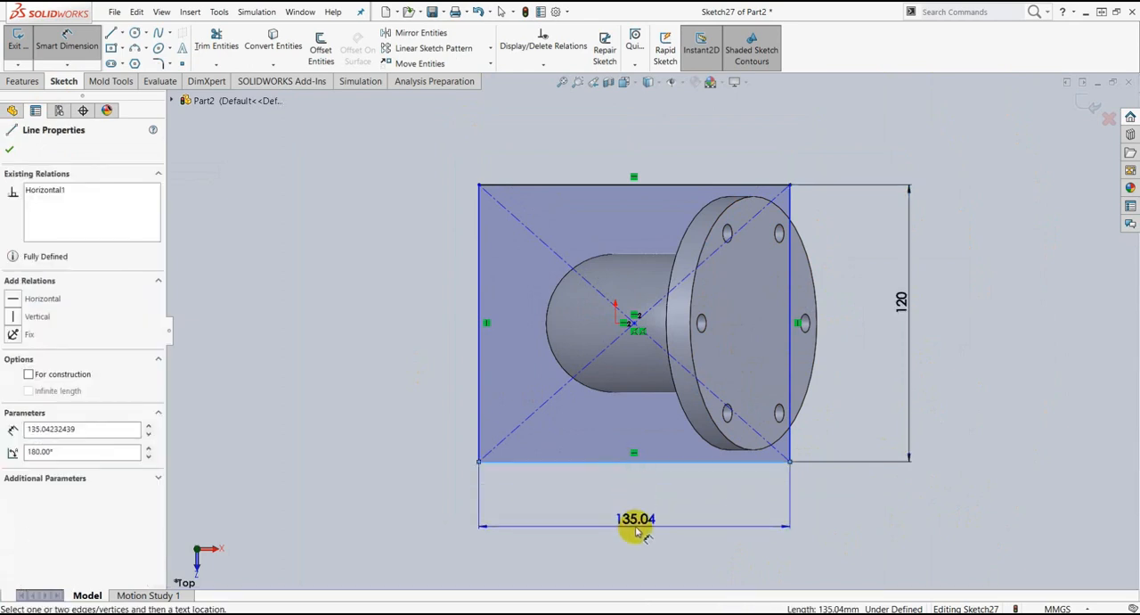
{"action": "left_click", "coordinate": [635, 531]}
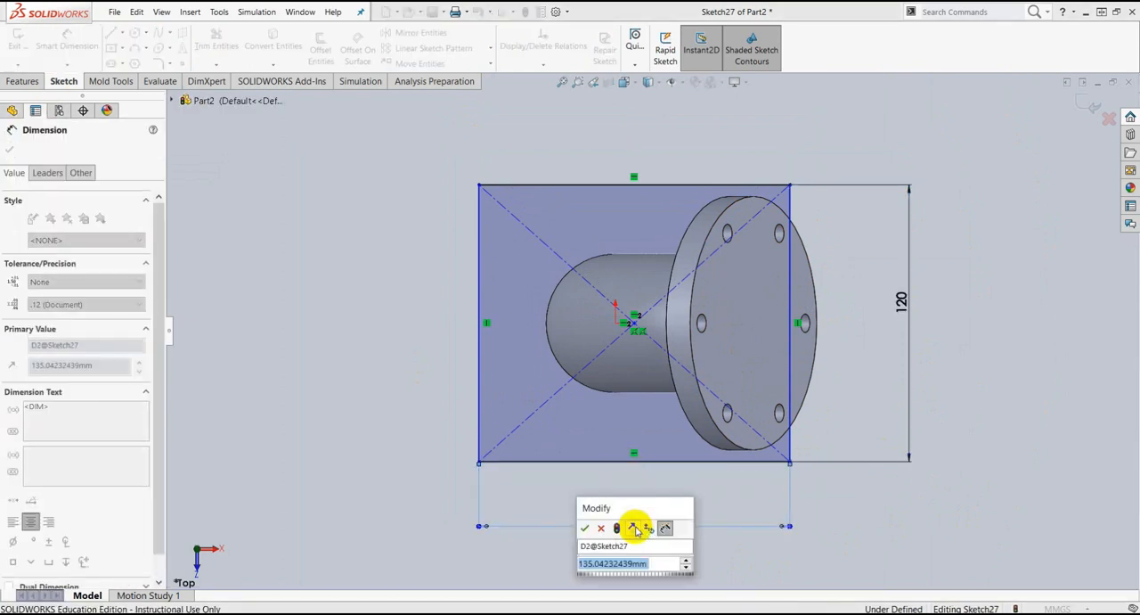
{"action": "type", "text": "90"}
{"action": "key", "text": "Return"}
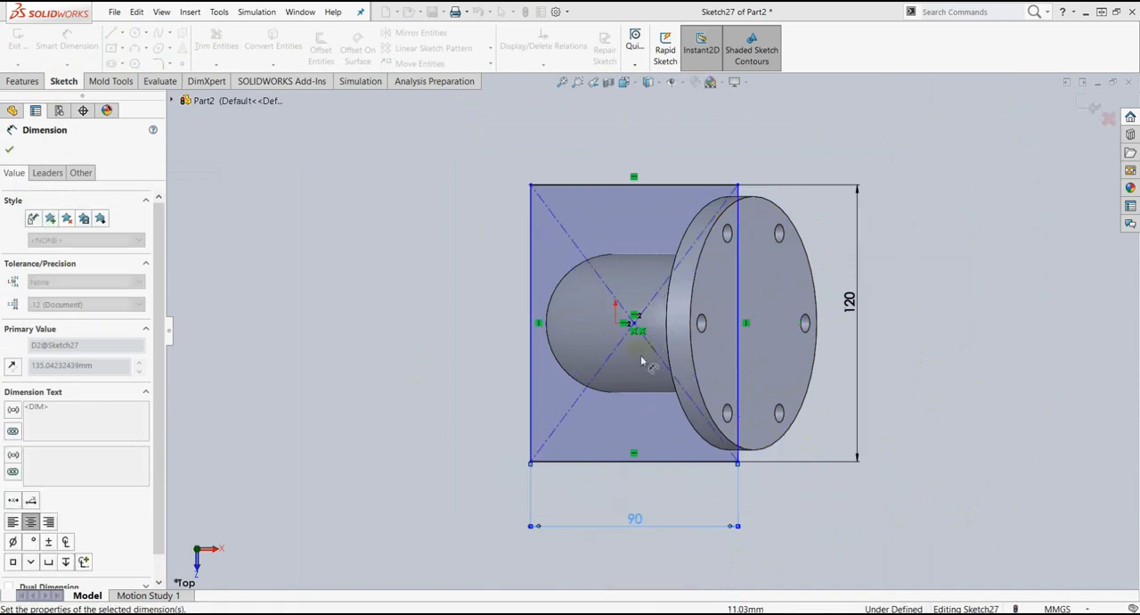
Step: Dimension the distance from the origin to the rectangle's vertical edge nearest the round flange as 40 mm
{"action": "scroll", "coordinate": [650, 347], "scroll_direction": "down", "scroll_amount": 5}
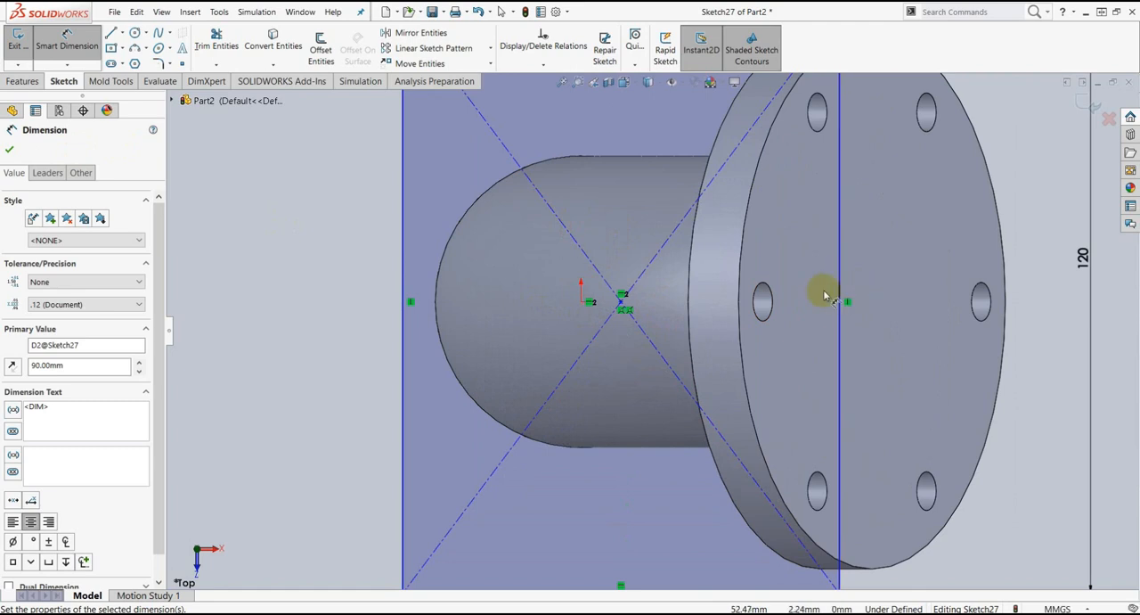
{"action": "left_click", "coordinate": [581, 305]}
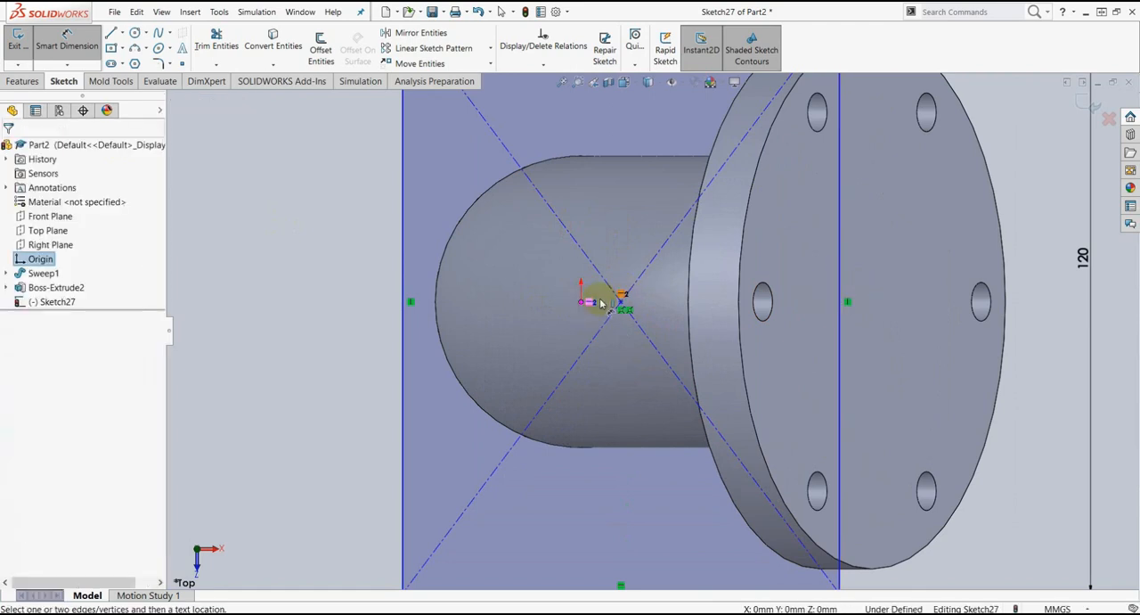
{"action": "left_click", "coordinate": [838, 305]}
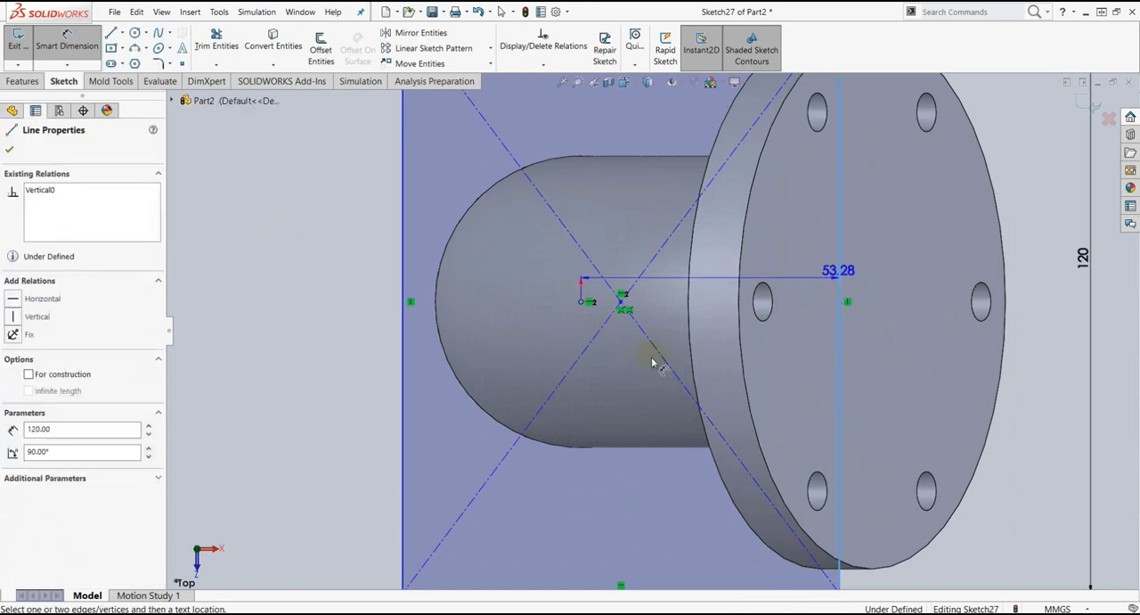
{"action": "scroll", "coordinate": [669, 402], "scroll_direction": "up", "scroll_amount": 5}
{"action": "left_click", "coordinate": [672, 443]}
{"action": "type", "text": "4"}
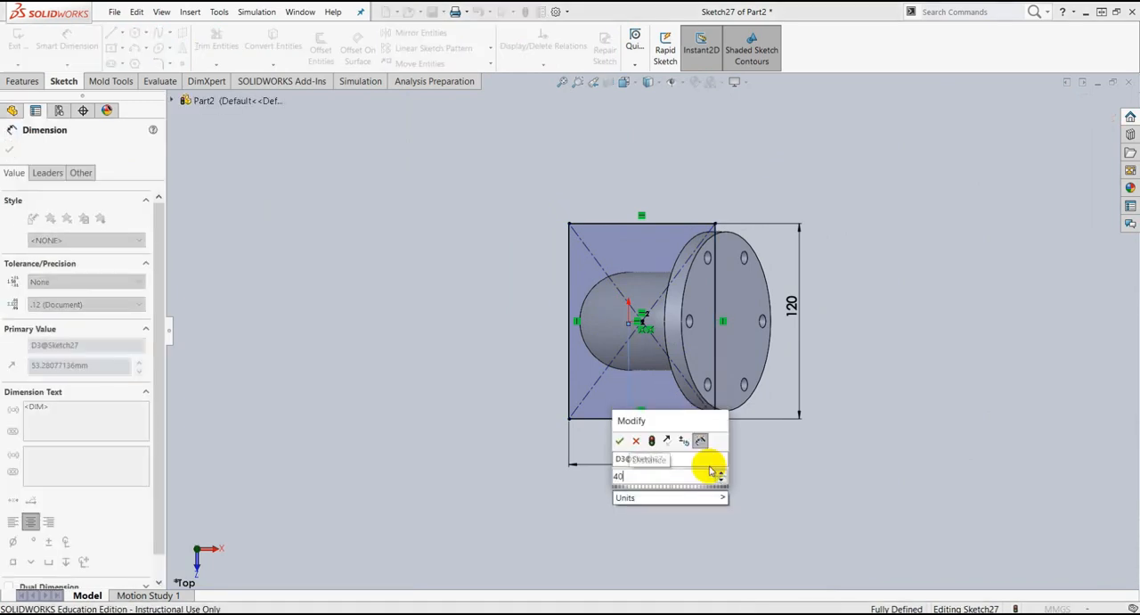
{"action": "type", "text": "0"}
{"action": "key", "text": "Return"}
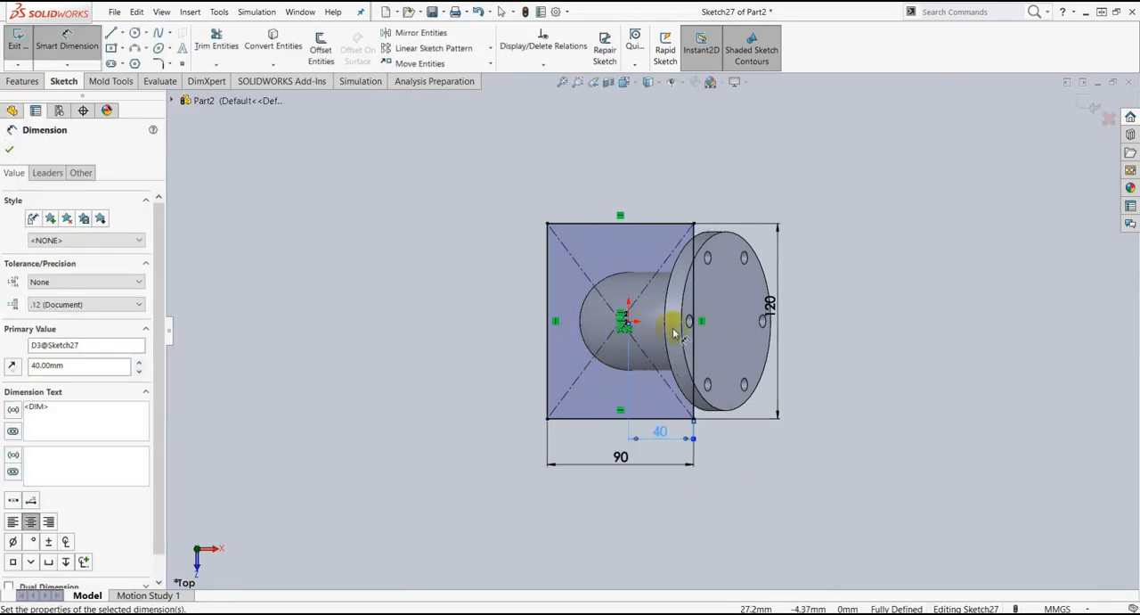
{"action": "scroll", "coordinate": [650, 329], "scroll_direction": "down", "scroll_amount": 4}
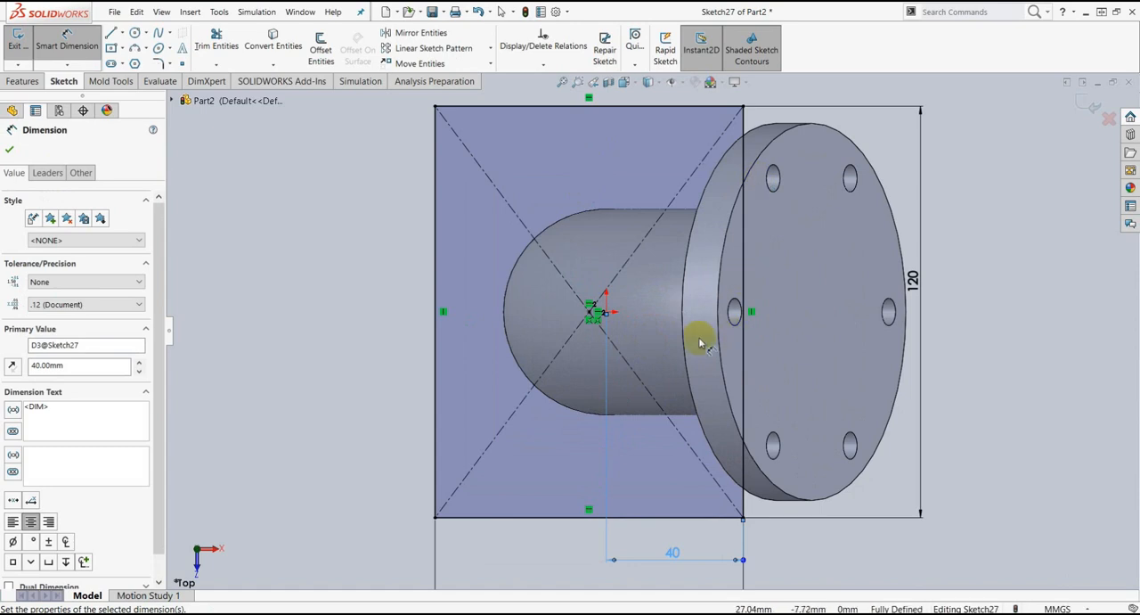
{"action": "left_click", "coordinate": [9, 153]}
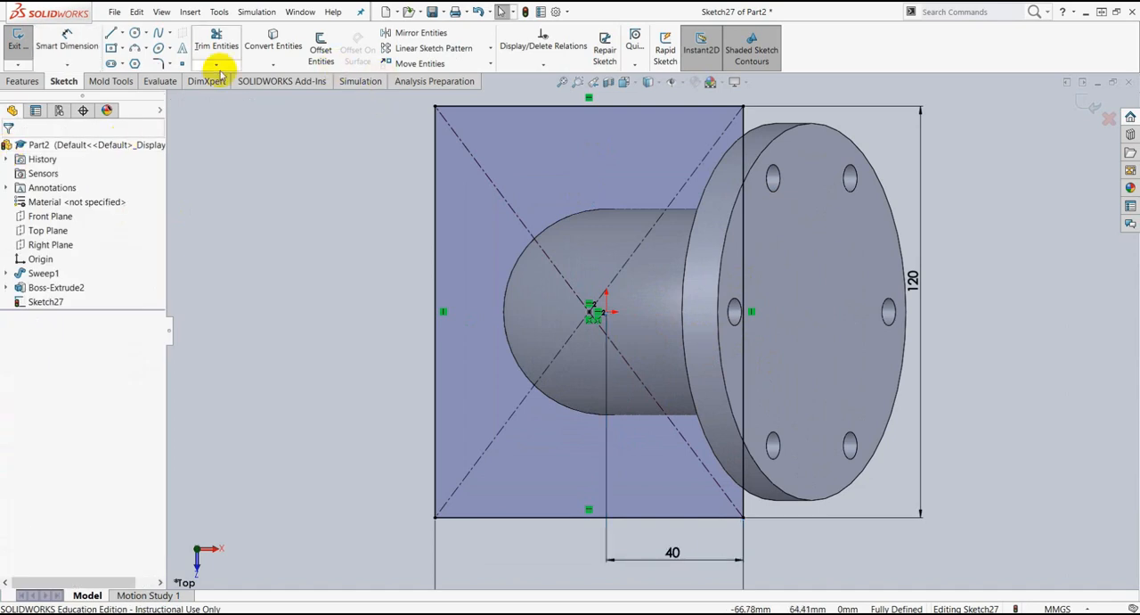
Step: Round all four corners of the base rectangle with 15 mm sketch fillets
{"action": "left_click", "coordinate": [162, 64]}
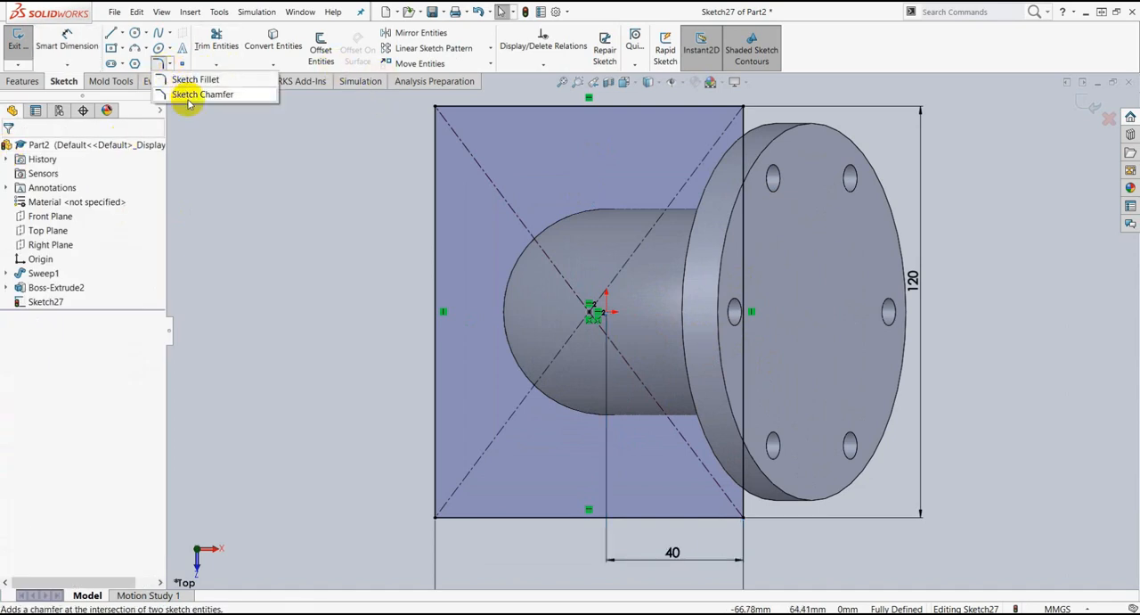
{"action": "left_click", "coordinate": [189, 81]}
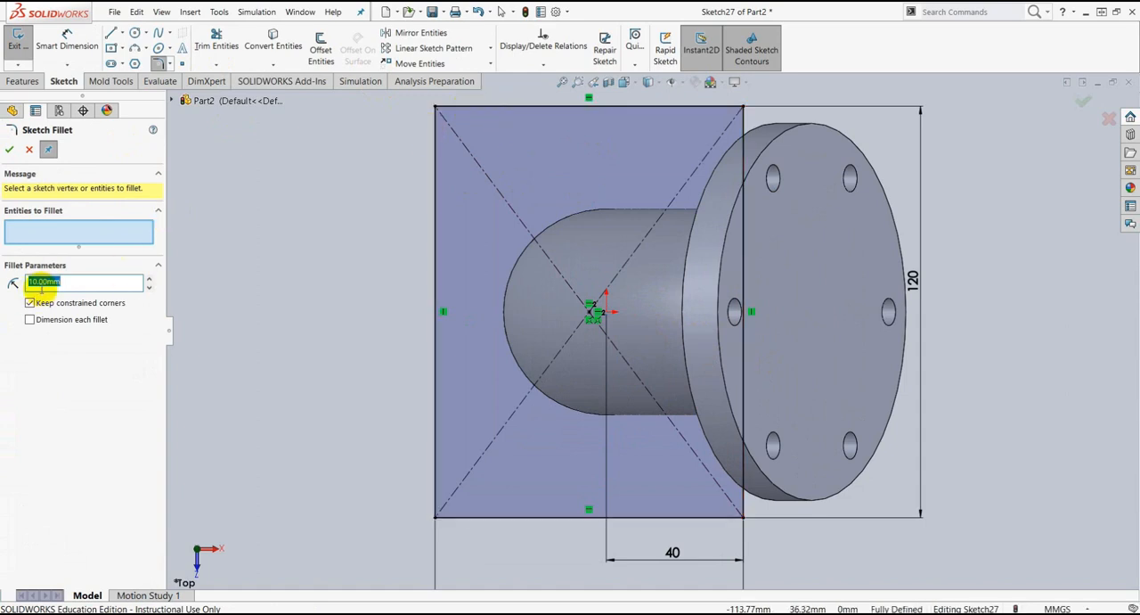
{"action": "left_click", "coordinate": [436, 131]}
{"action": "left_click", "coordinate": [453, 108]}
{"action": "left_click", "coordinate": [741, 126]}
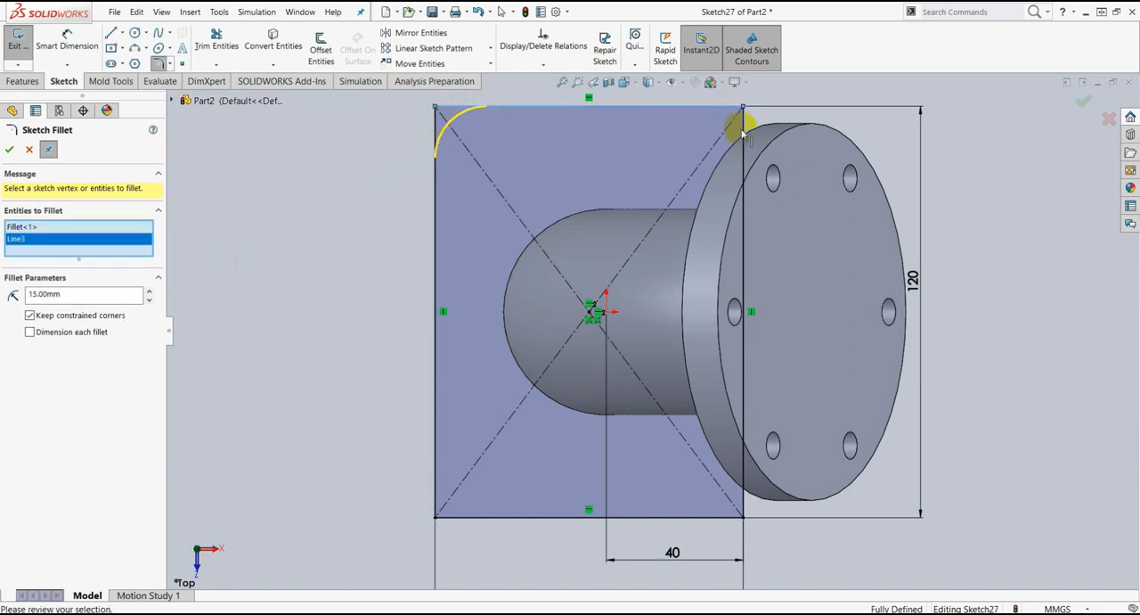
{"action": "left_click", "coordinate": [743, 503]}
{"action": "left_click", "coordinate": [712, 520]}
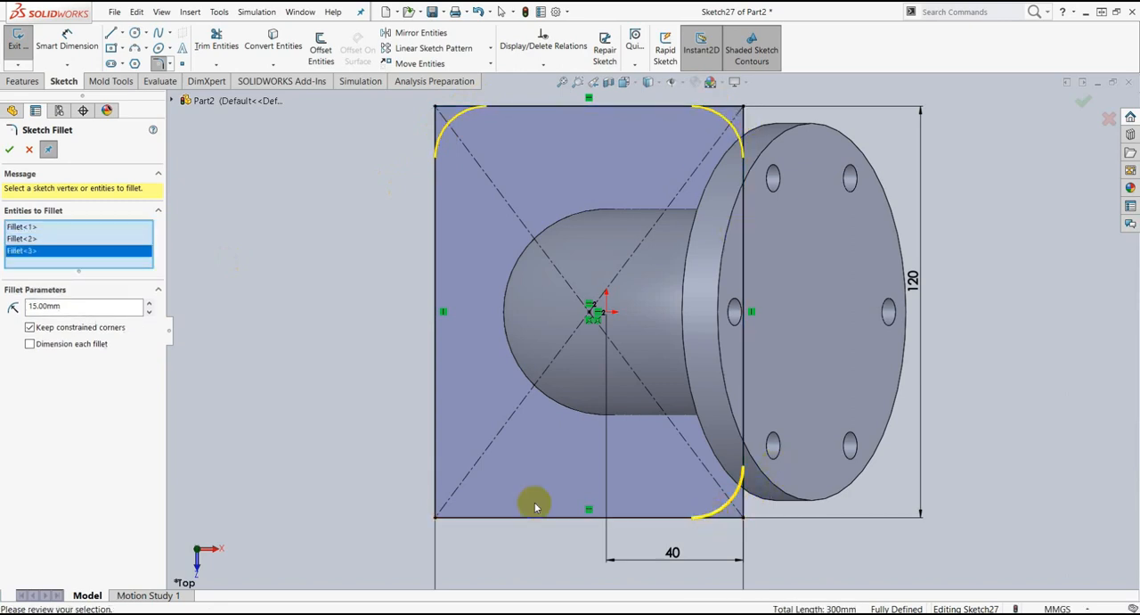
{"action": "left_click", "coordinate": [437, 501]}
{"action": "left_click", "coordinate": [465, 518]}
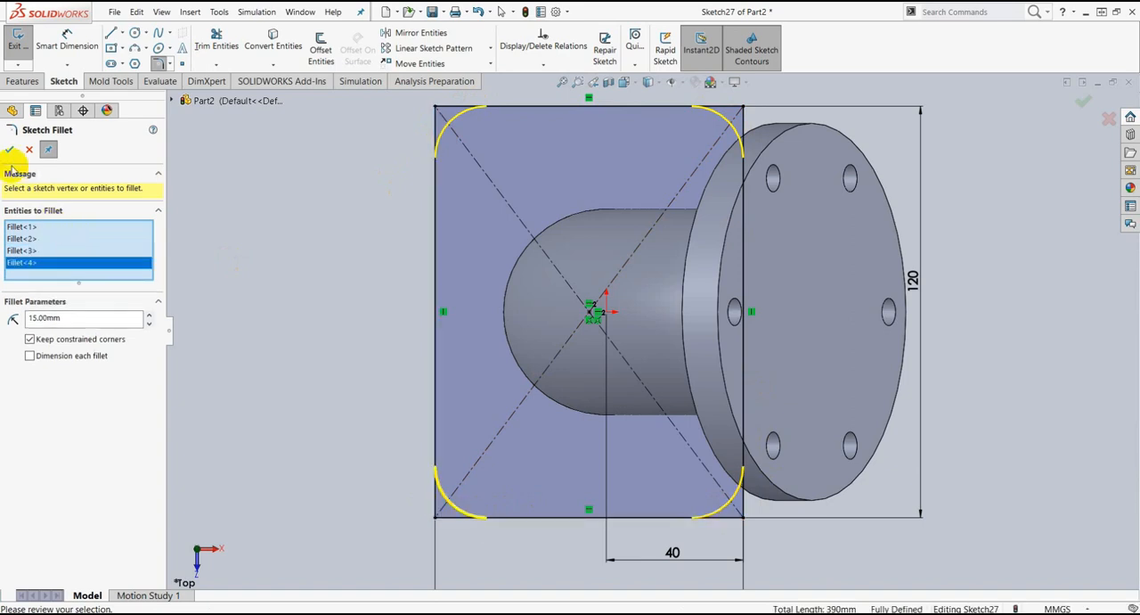
{"action": "left_click", "coordinate": [9, 153]}
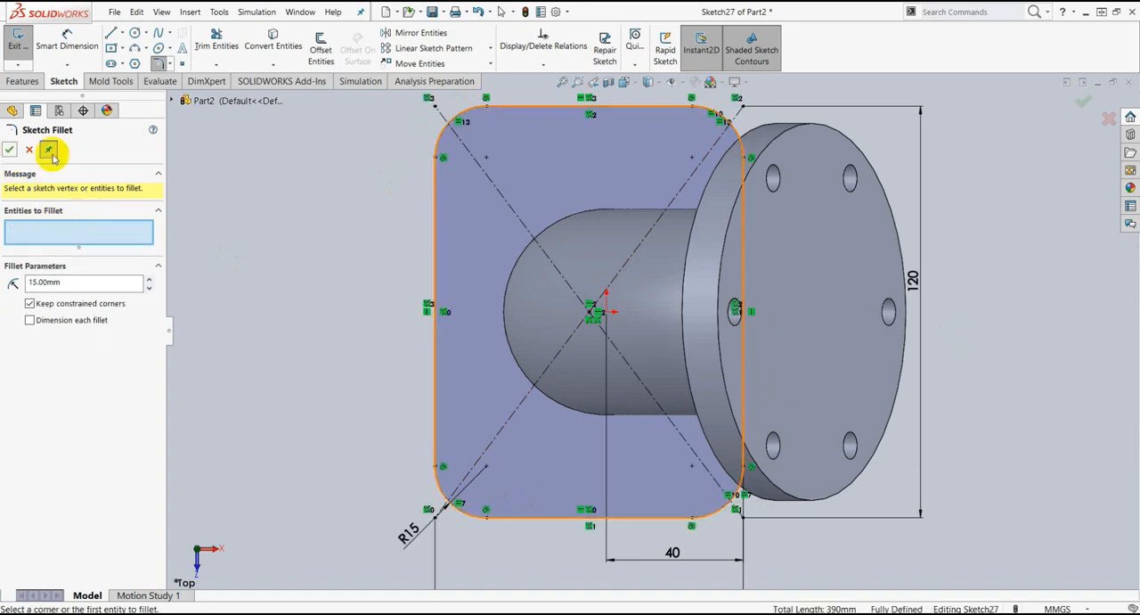
{"action": "left_click", "coordinate": [8, 150]}
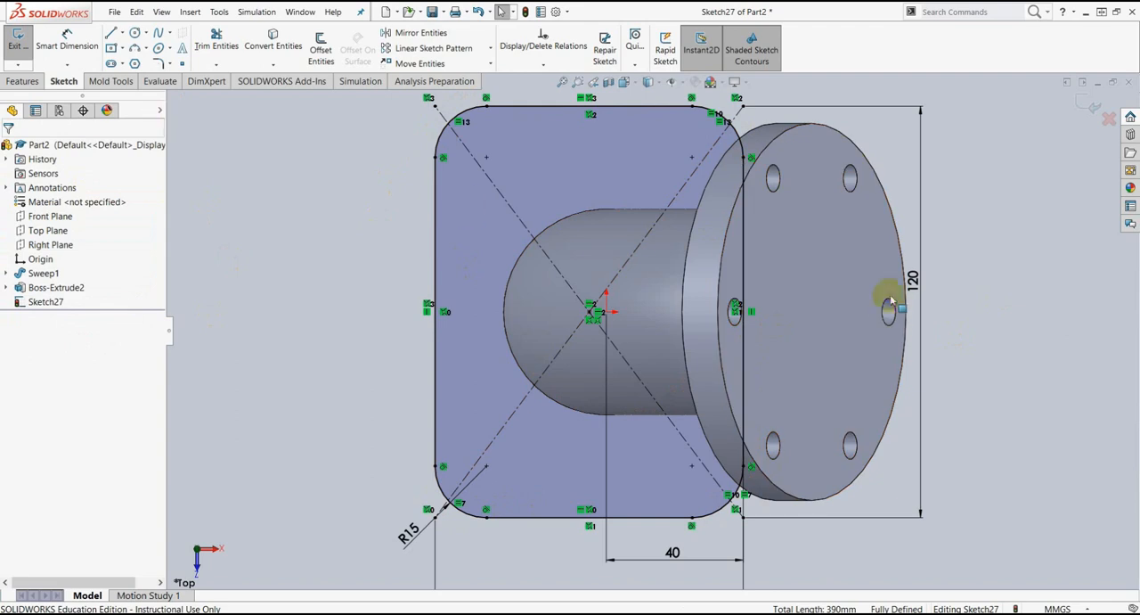
Step: Extrude the rounded base rectangle as a 15 mm blind boss merged with the pipe
{"action": "left_click", "coordinate": [26, 81]}
{"action": "mouse_move", "coordinate": [830, 394]}
{"action": "middle_mouse_down"}
{"action": "mouse_move", "coordinate": [879, 198]}
{"action": "mouse_move", "coordinate": [274, 165]}
{"action": "middle_mouse_up"}
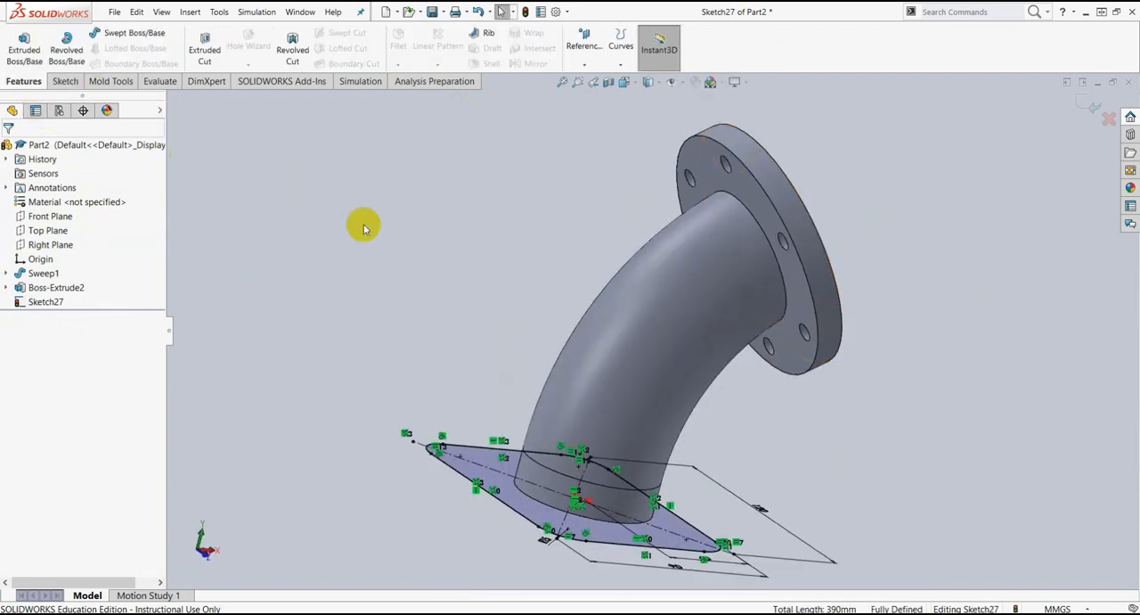
{"action": "left_click", "coordinate": [24, 53]}
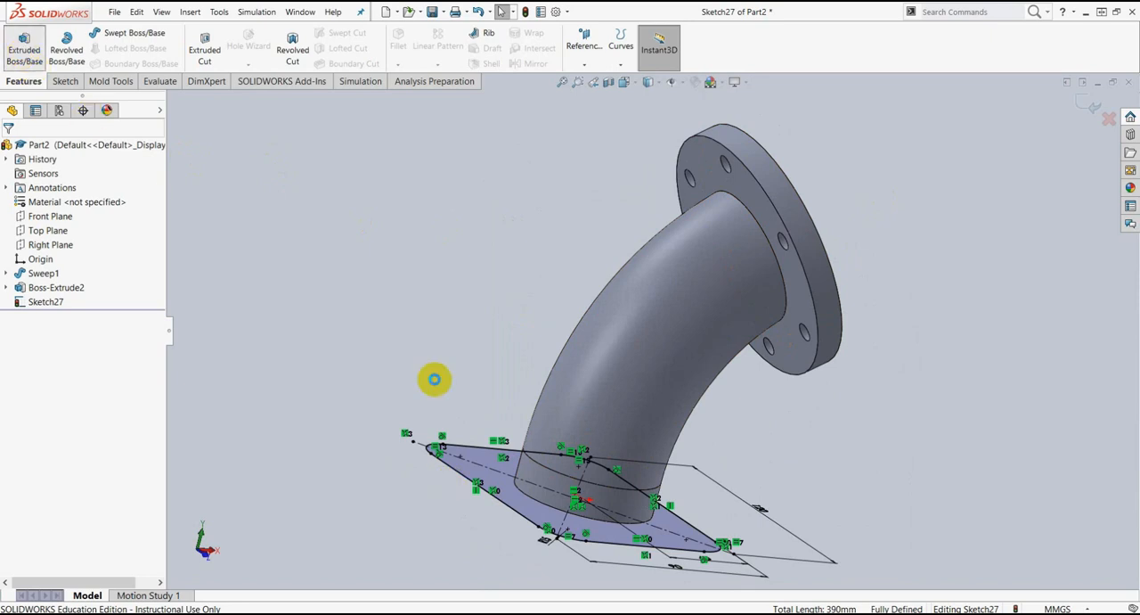
{"action": "middle_click_drag", "start_coordinate": [824, 479], "coordinate": [603, 517]}
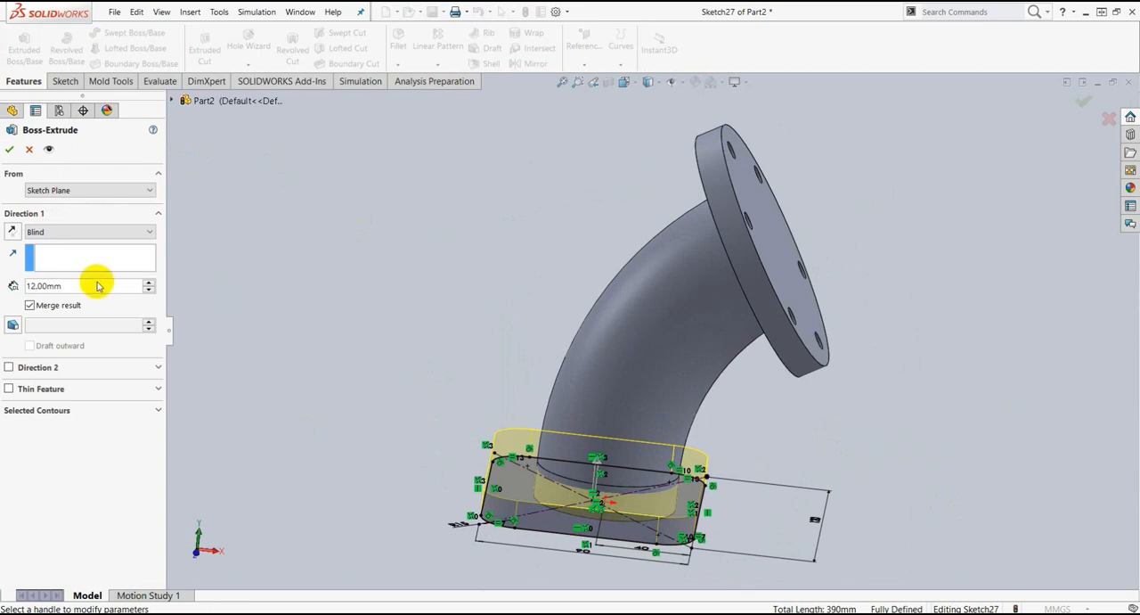
{"action": "left_click_drag", "start_coordinate": [99, 286], "coordinate": [11, 292]}
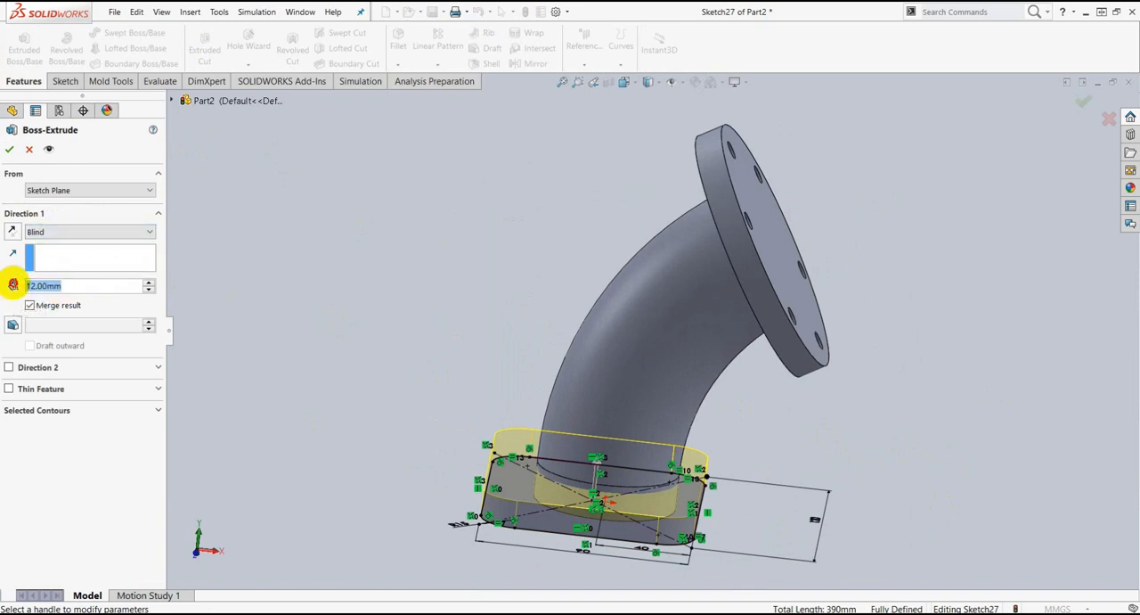
{"action": "type", "text": "15"}
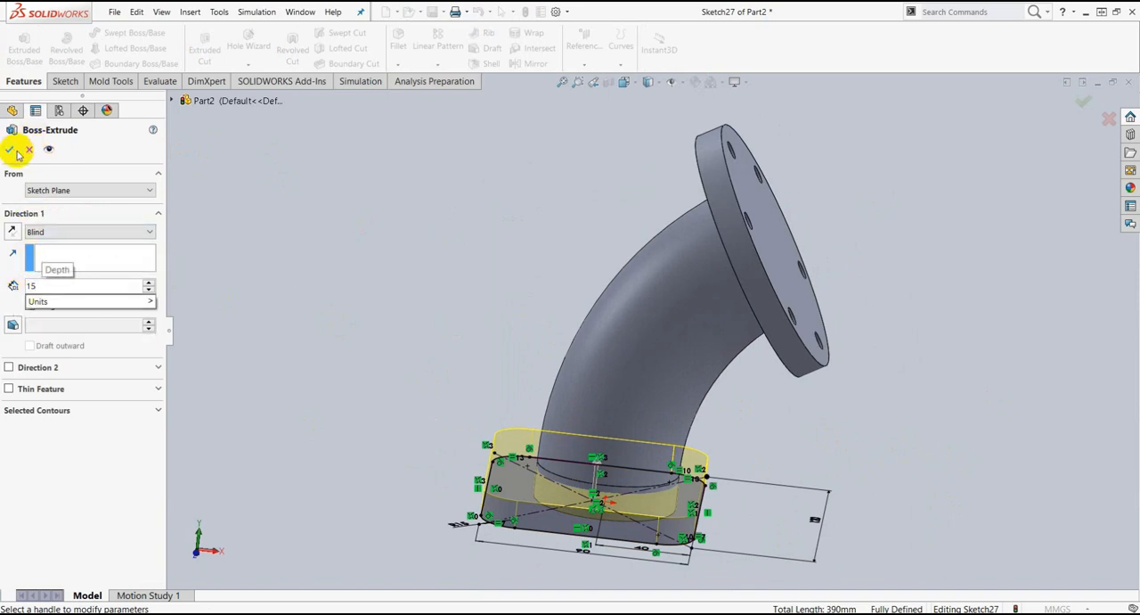
{"action": "left_click", "coordinate": [10, 150]}
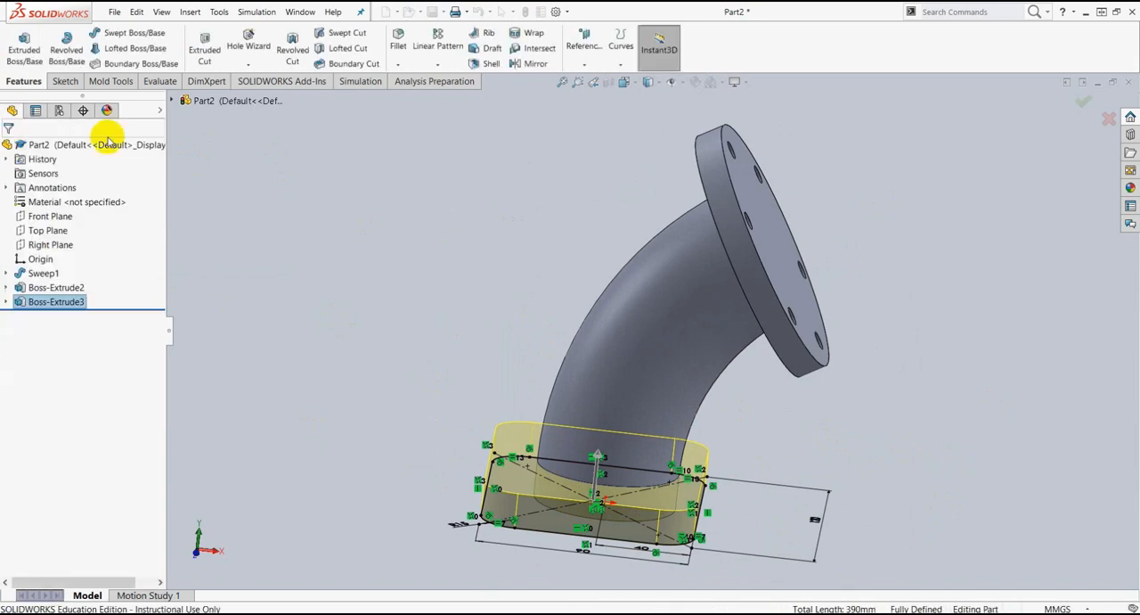
{"action": "middle_click_drag", "start_coordinate": [784, 401], "coordinate": [738, 389]}
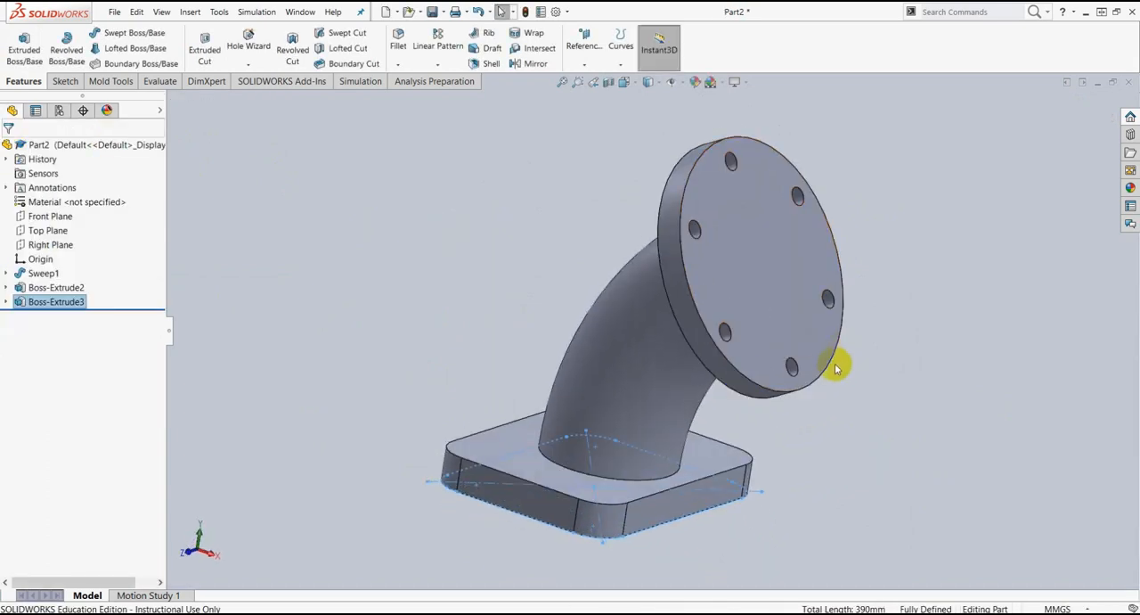
{"action": "middle_click_drag", "start_coordinate": [848, 400], "coordinate": [879, 433]}
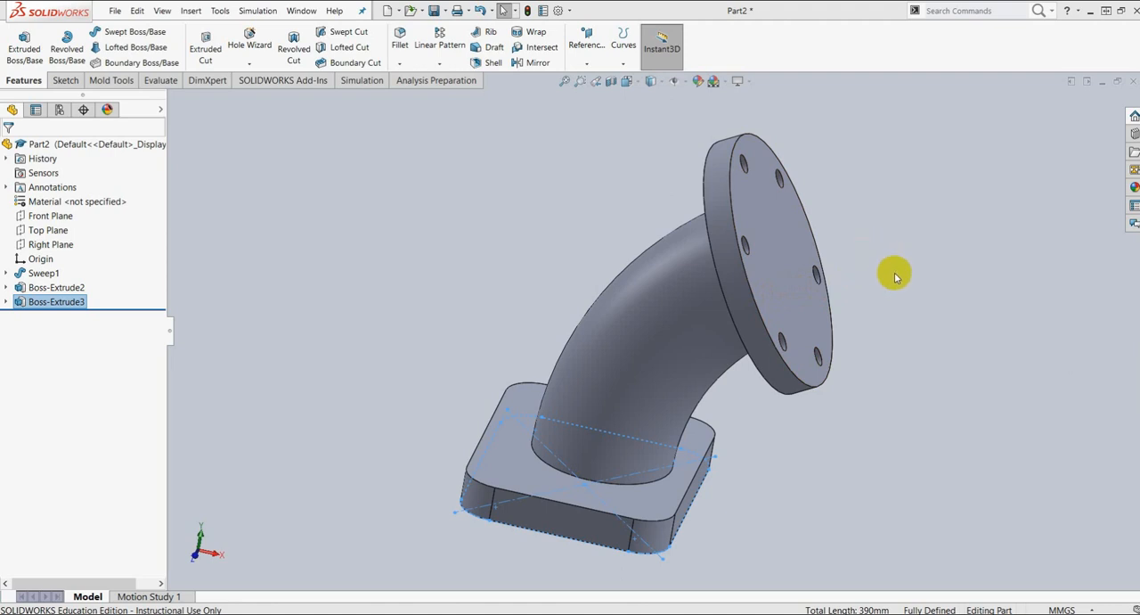
Step: Make the pipe's sweep path sketch visible under the sweep feature
{"action": "middle_click_drag", "start_coordinate": [896, 272], "coordinate": [835, 237]}
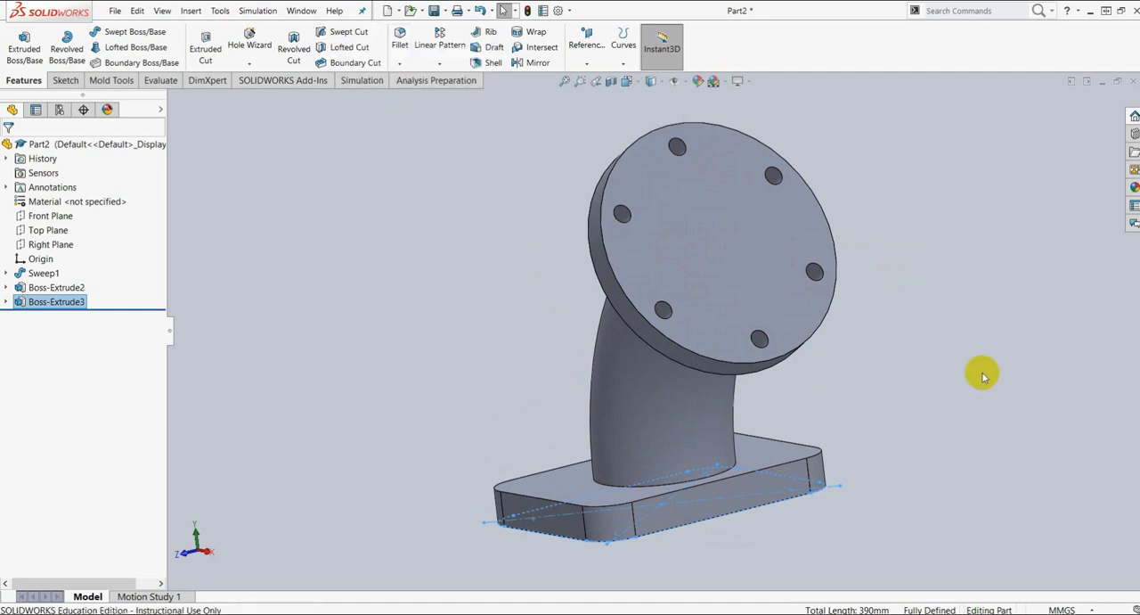
{"action": "middle_click_drag", "start_coordinate": [919, 410], "coordinate": [935, 359]}
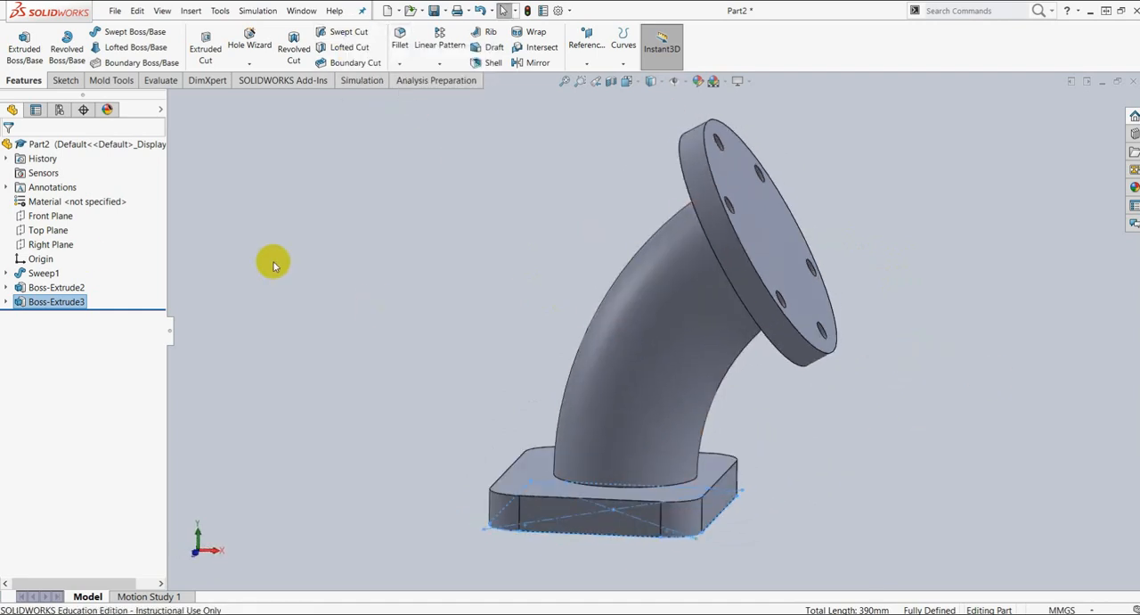
{"action": "left_click", "coordinate": [8, 272]}
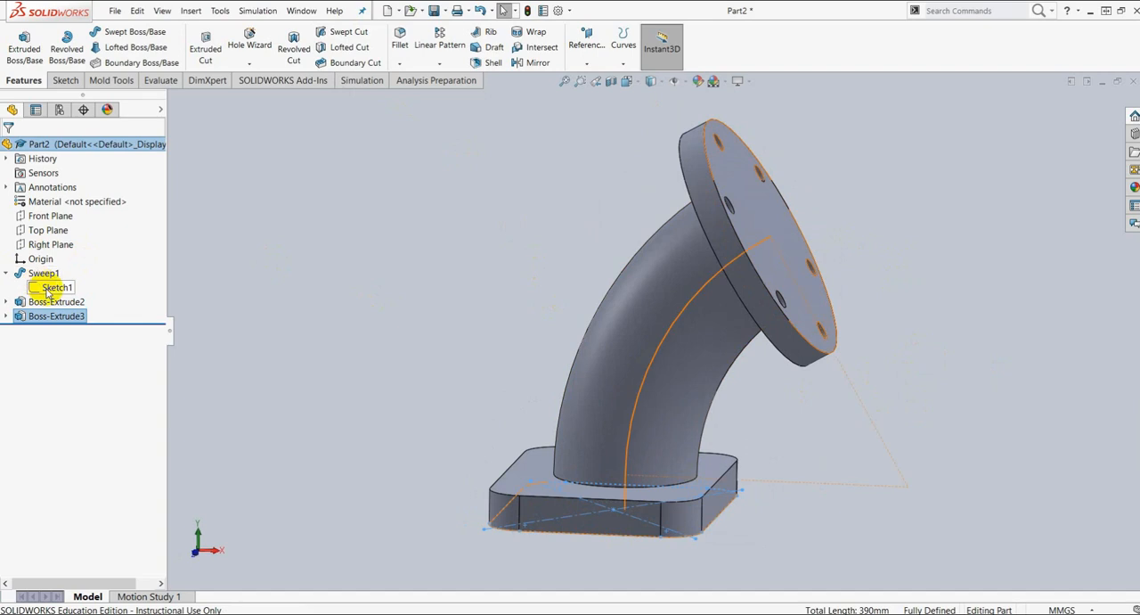
{"action": "left_click", "coordinate": [49, 287]}
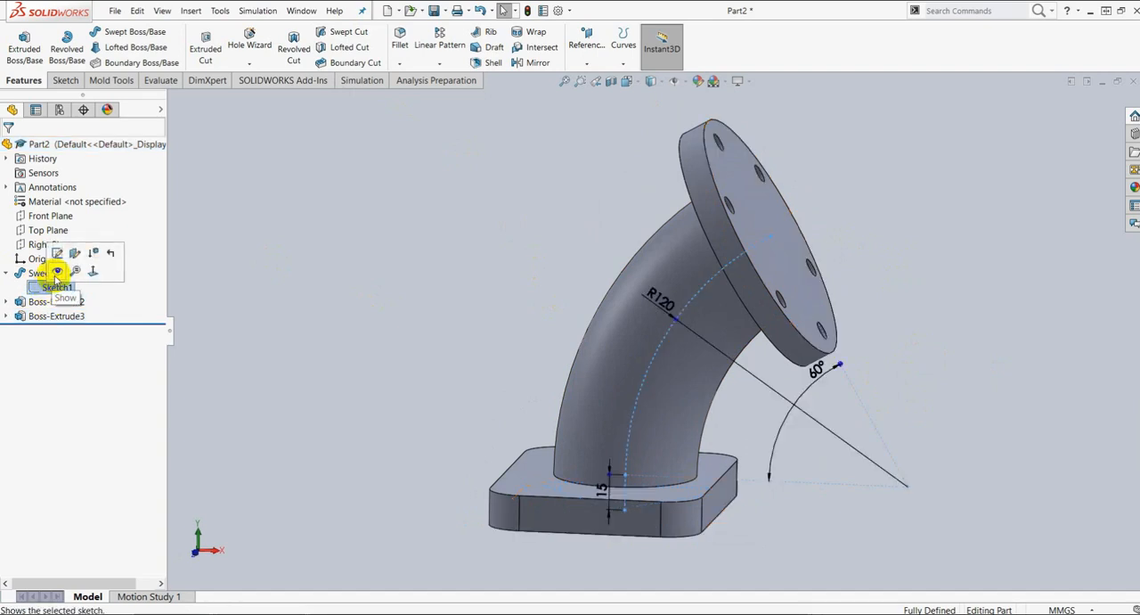
{"action": "left_click", "coordinate": [57, 272]}
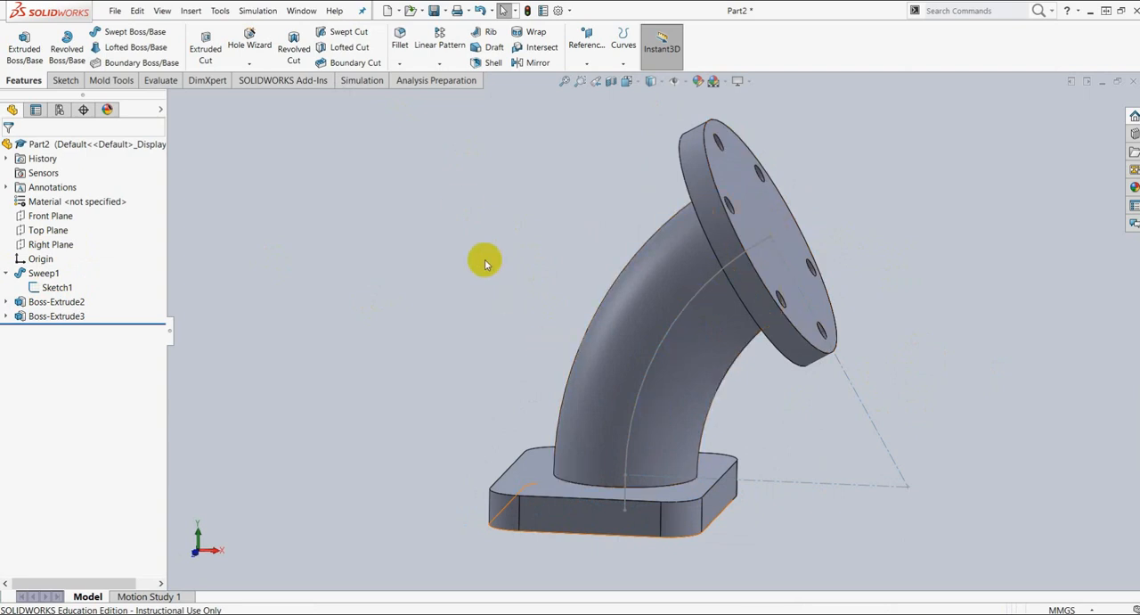
Step: Cut a bore through the elbow and both flanges with a 50 mm circular-profile Swept Cut along the path sketch
{"action": "left_click", "coordinate": [348, 33]}
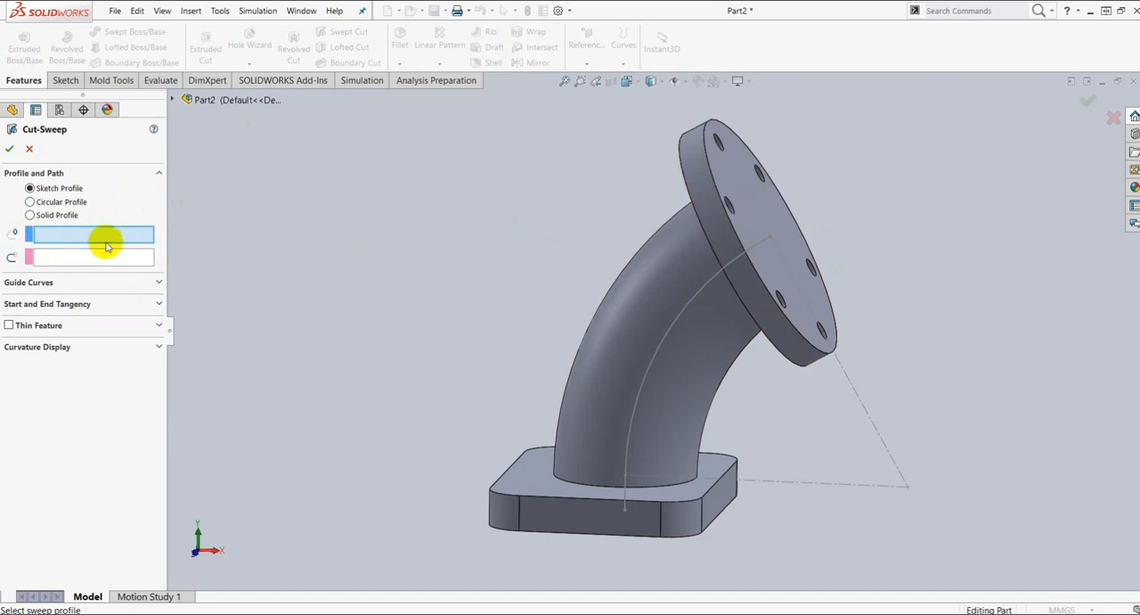
{"action": "left_click", "coordinate": [31, 203]}
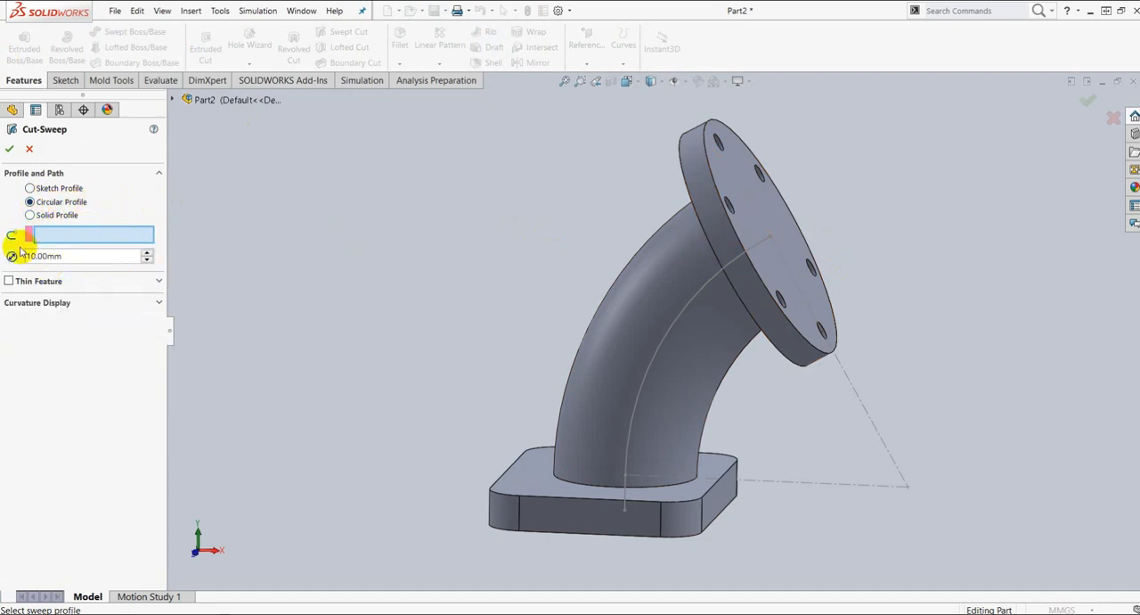
{"action": "left_click", "coordinate": [690, 308]}
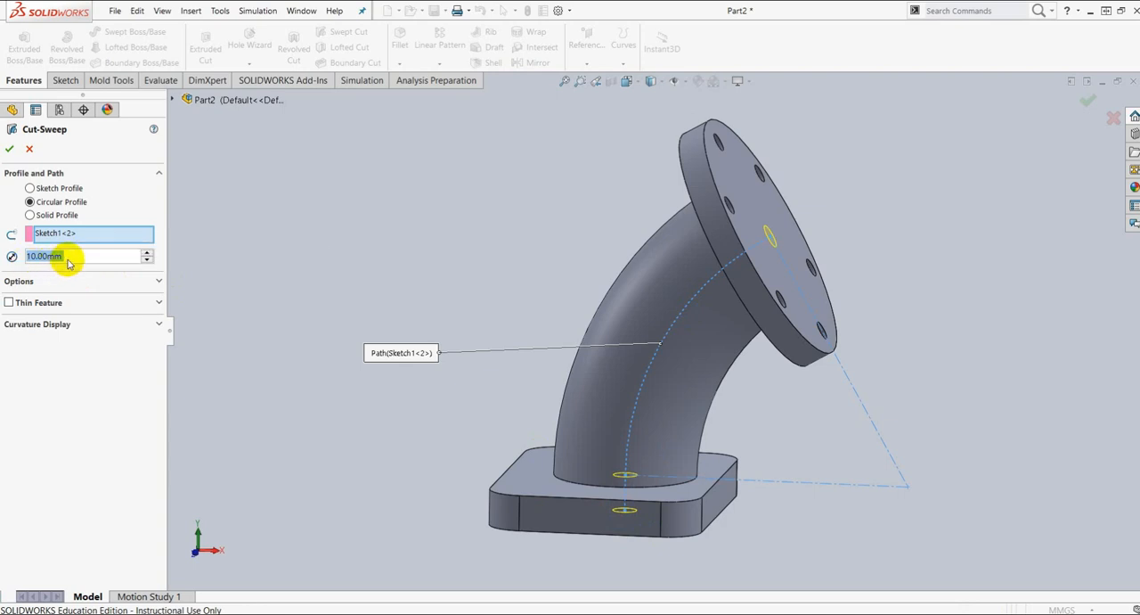
{"action": "left_click_drag", "start_coordinate": [69, 258], "coordinate": [1, 247]}
{"action": "type", "text": "50"}
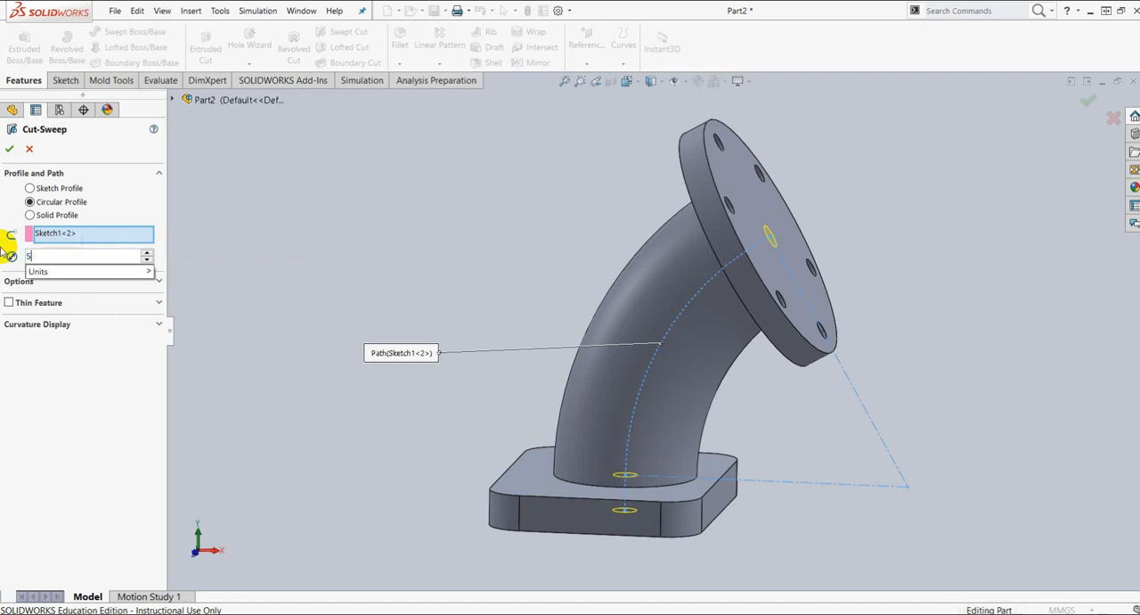
{"action": "left_click", "coordinate": [15, 159]}
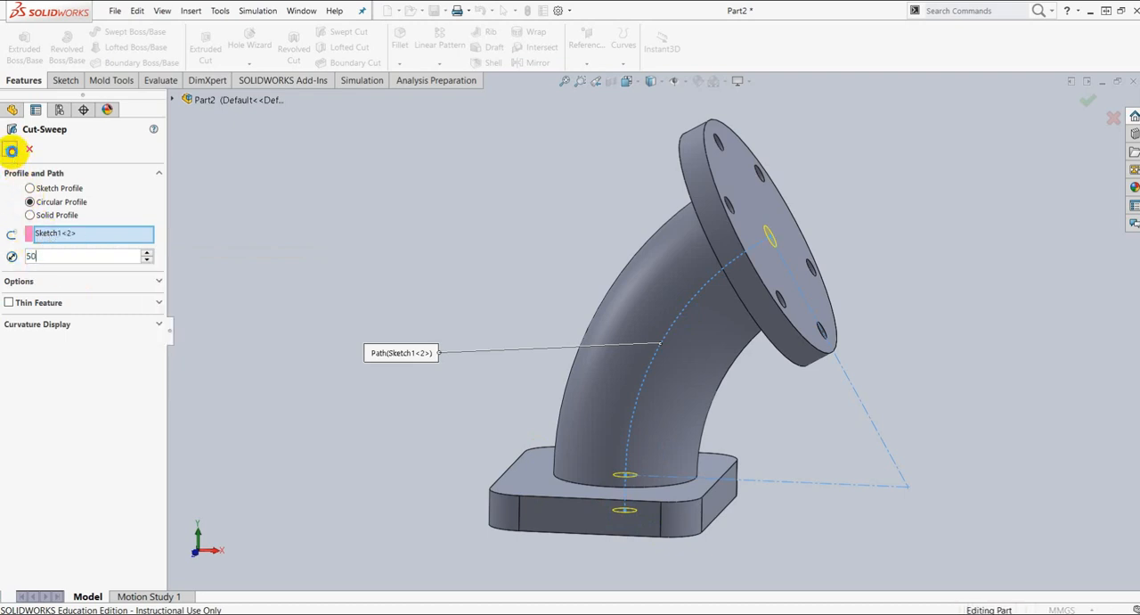
{"action": "middle_click_drag", "start_coordinate": [884, 220], "coordinate": [837, 252]}
{"action": "left_click", "coordinate": [17, 150]}
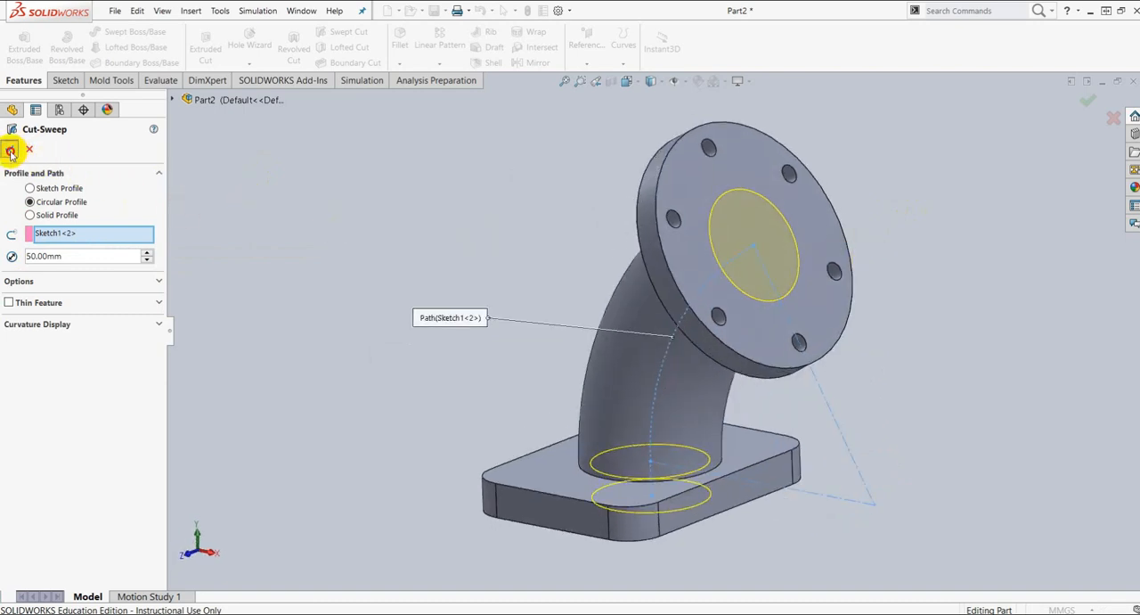
Step: Hide the sweep path sketch and consult the PDF drawing
{"action": "middle_click_drag", "start_coordinate": [893, 315], "coordinate": [947, 275]}
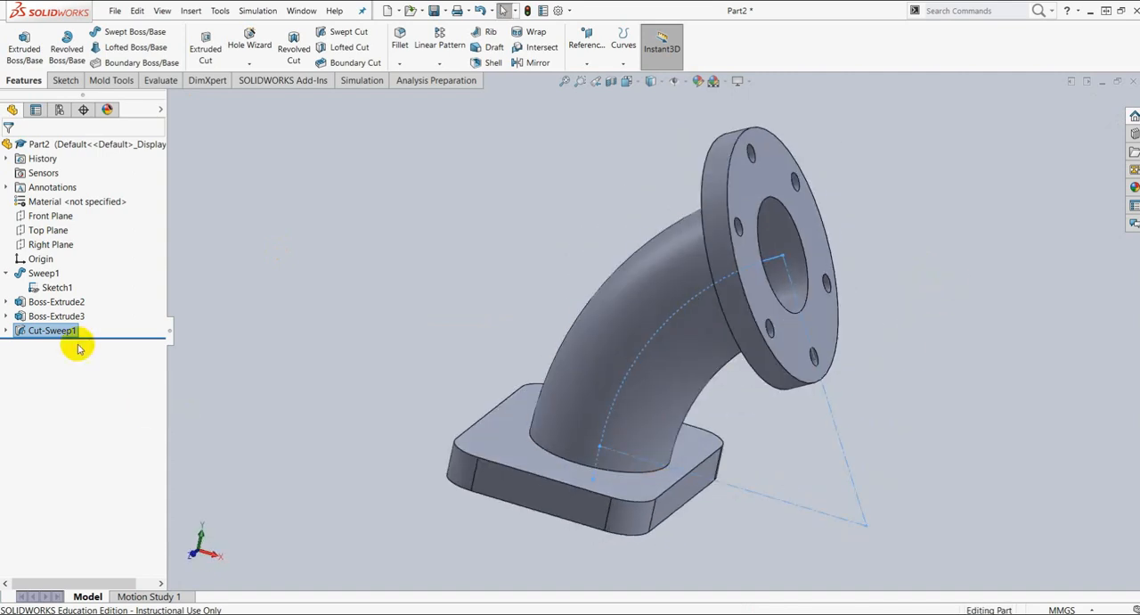
{"action": "left_click", "coordinate": [55, 287]}
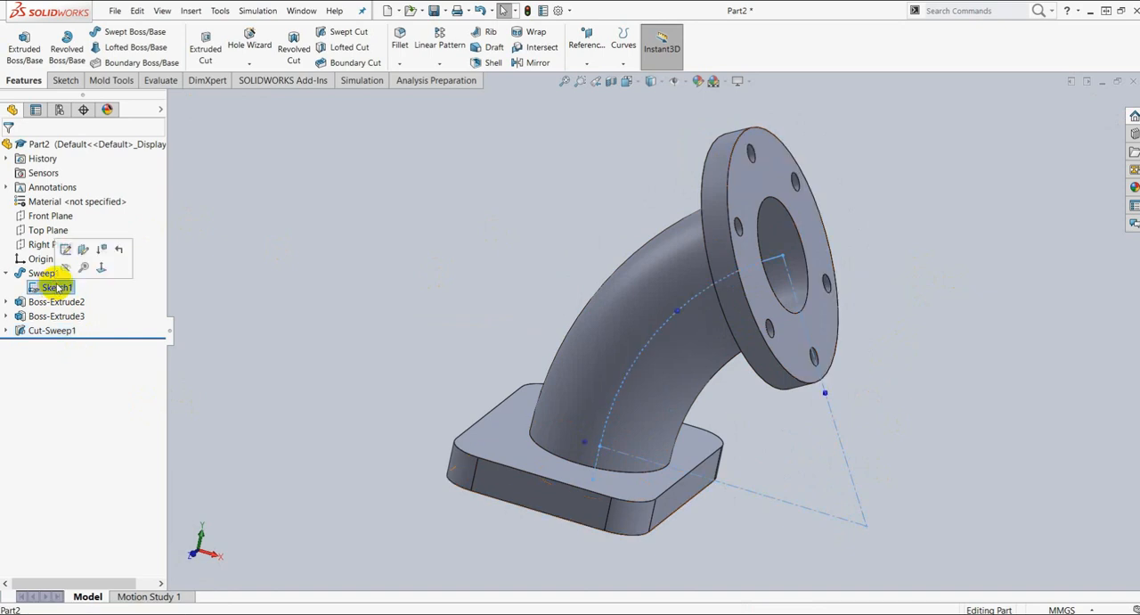
{"action": "left_click", "coordinate": [68, 268]}
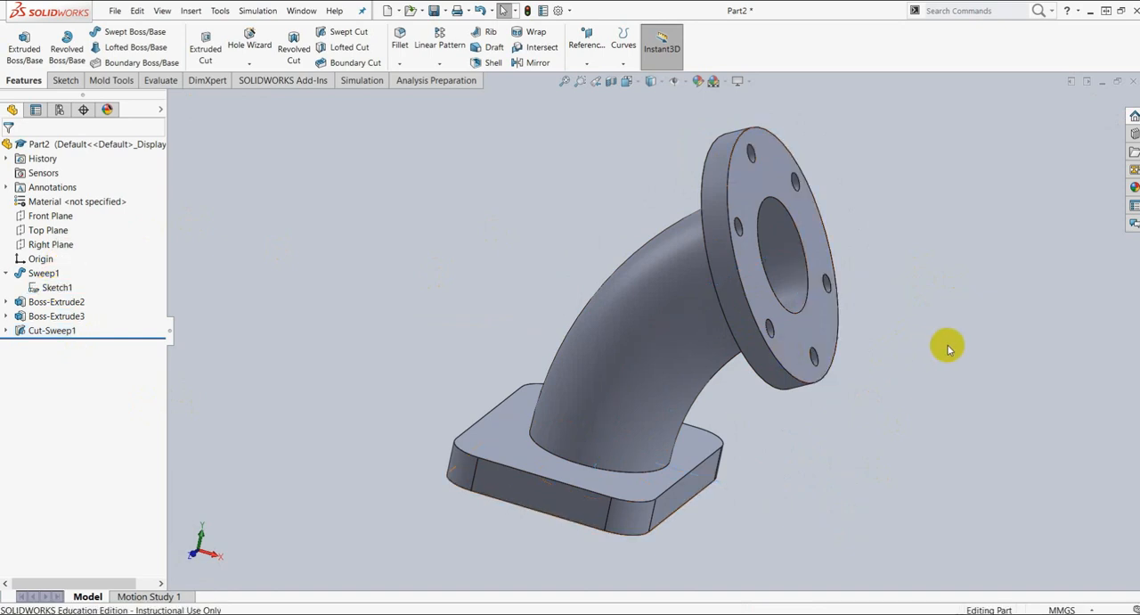
{"action": "scroll", "coordinate": [700, 251], "scroll_direction": "down", "scroll_amount": 2}
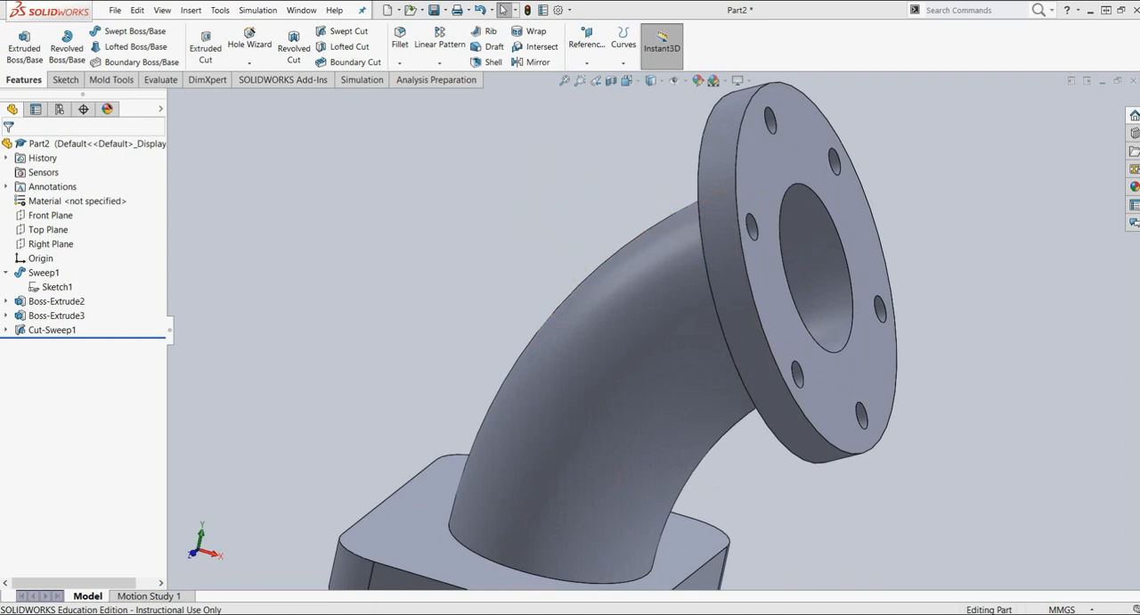
{"action": "key", "text": "alt+Tab"}
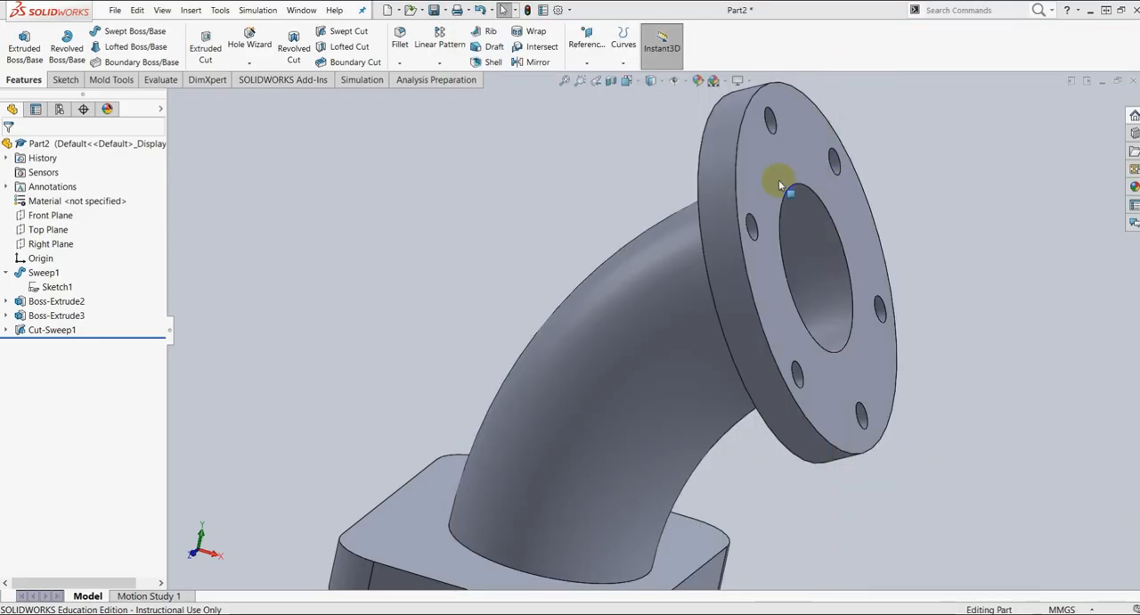
{"action": "scroll", "coordinate": [782, 344], "scroll_direction": "down", "scroll_amount": 5}
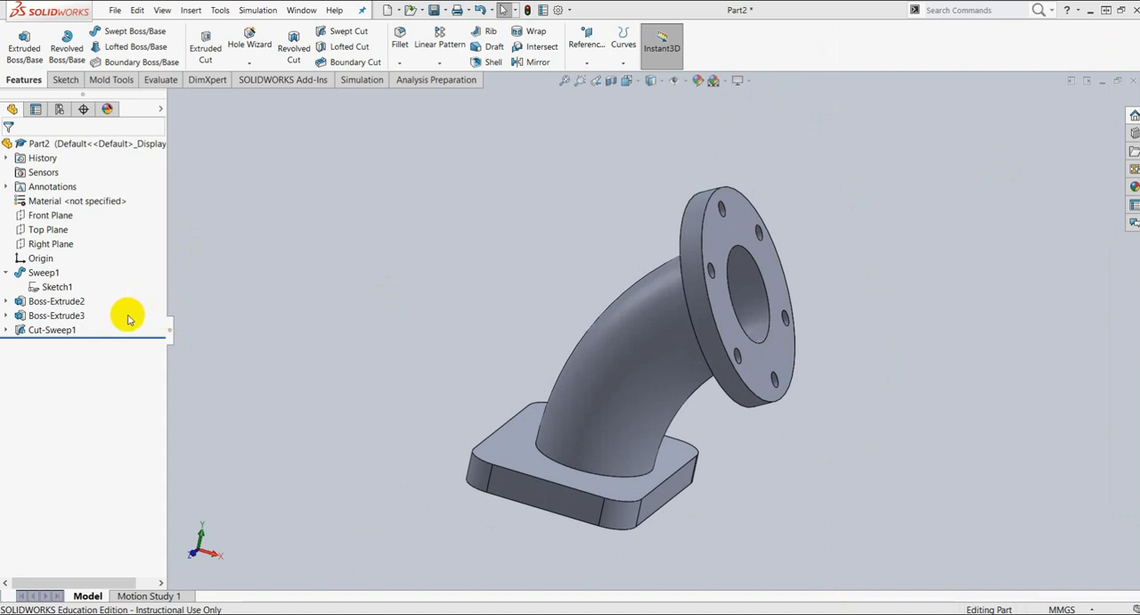
Step: Show the sweep path sketch again and start a new sketch on the Front Plane
{"action": "left_click", "coordinate": [49, 215]}
{"action": "middle_click_drag", "start_coordinate": [877, 361], "coordinate": [939, 377]}
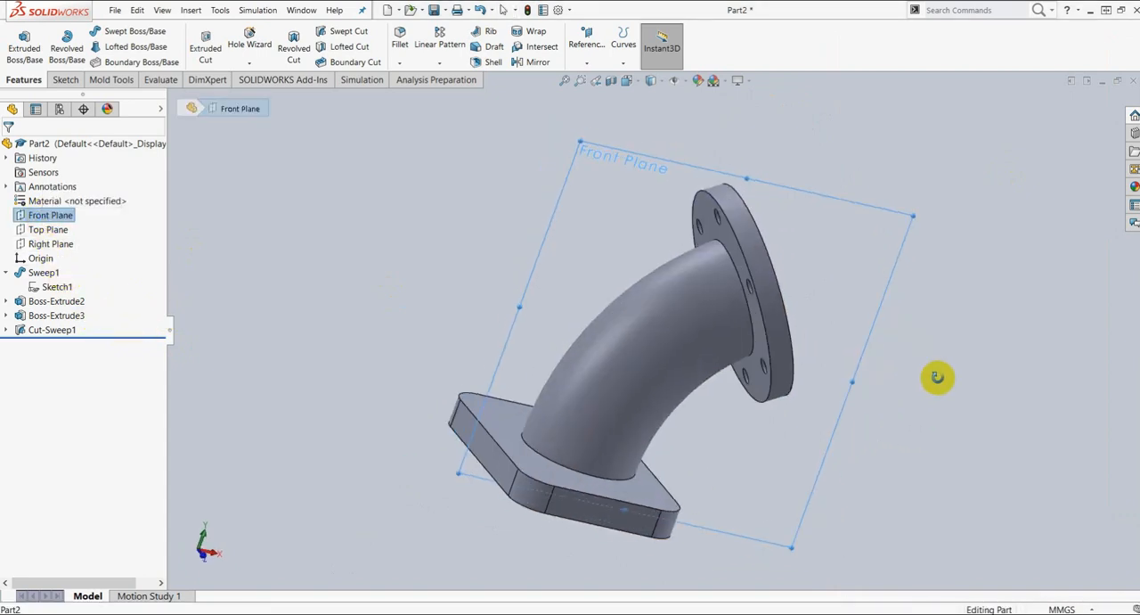
{"action": "left_click", "coordinate": [54, 286]}
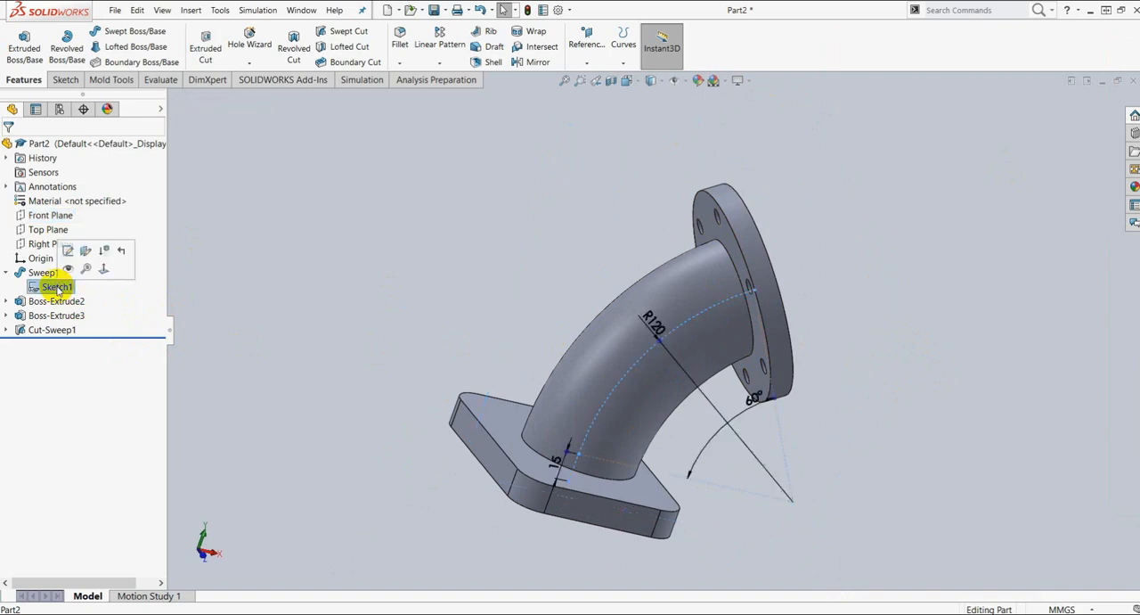
{"action": "left_click", "coordinate": [67, 270]}
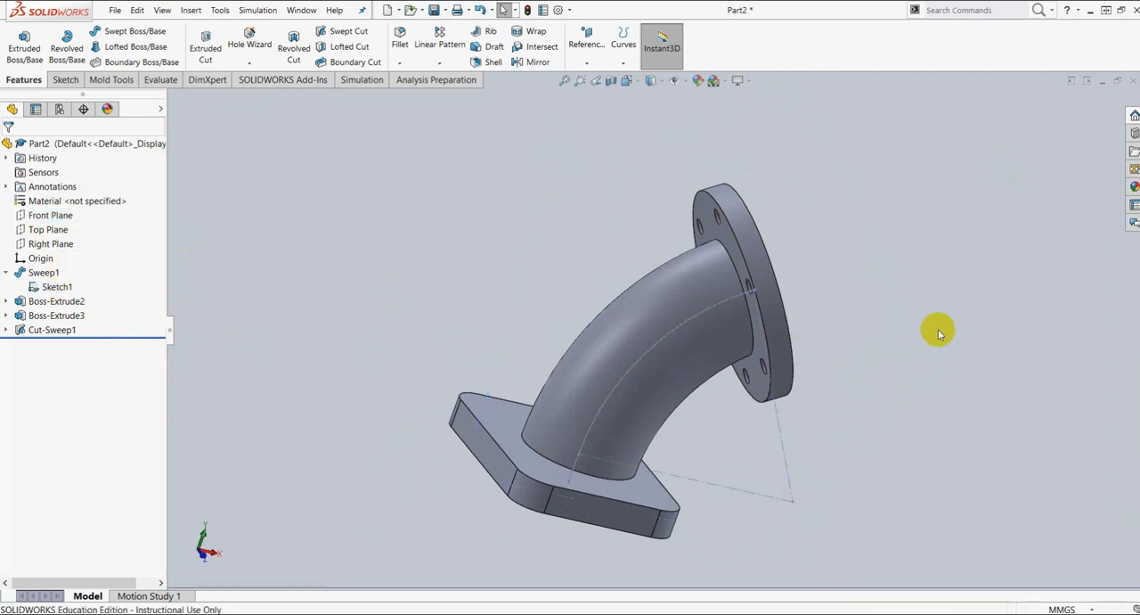
{"action": "left_click", "coordinate": [55, 216]}
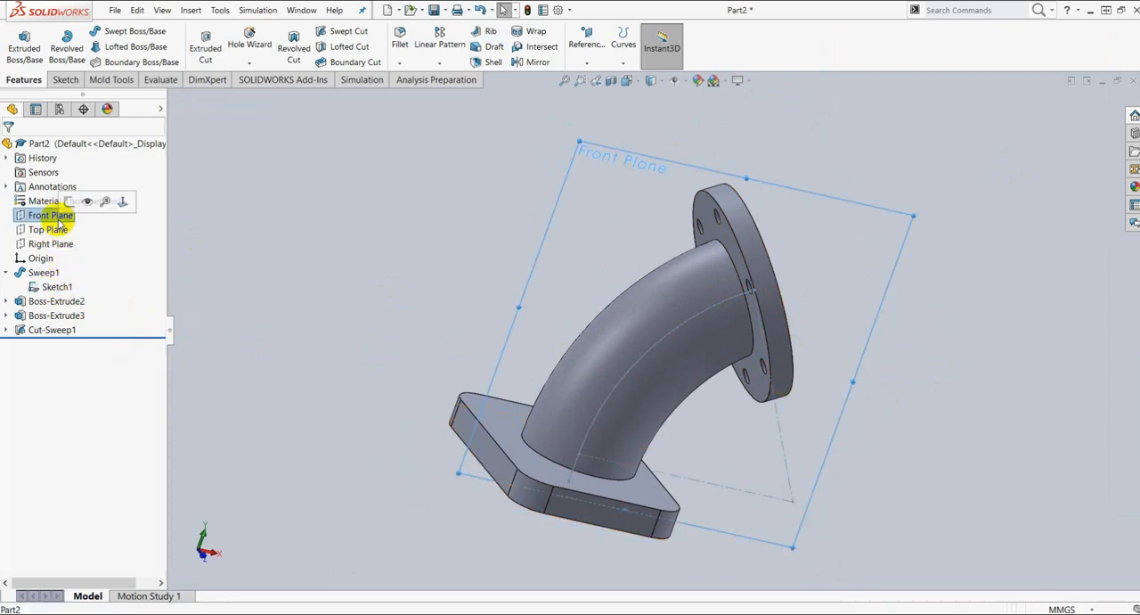
{"action": "left_click", "coordinate": [69, 201]}
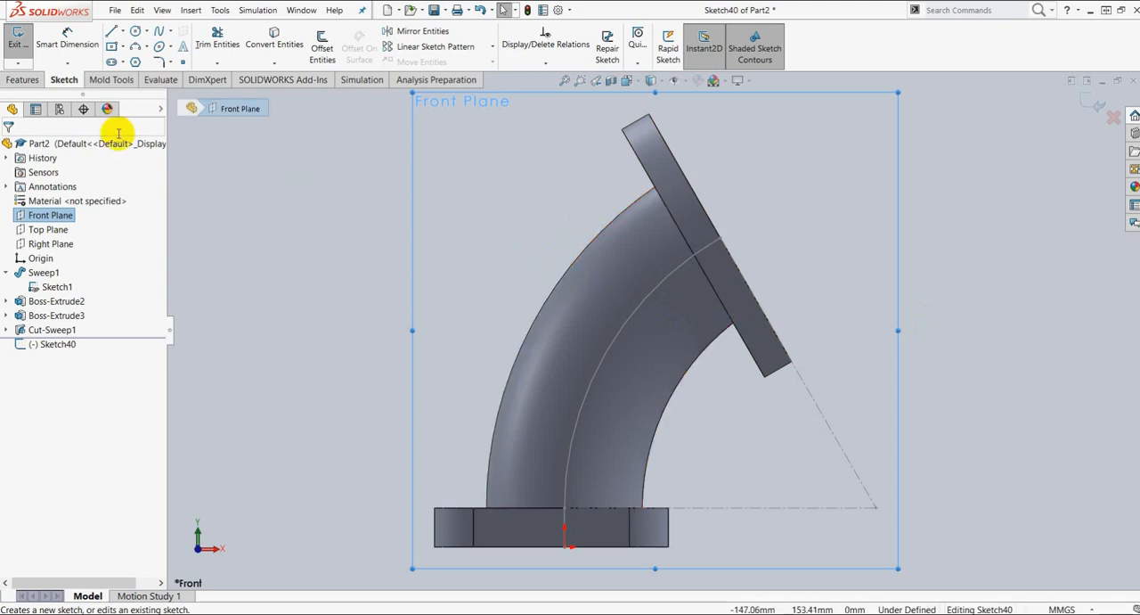
Step: Sketch a centerline about 150 mm long from the arc centre to the pipe's outer edge, extended by a collinear one about 9.3 mm long
{"action": "left_click", "coordinate": [122, 31]}
{"action": "left_click", "coordinate": [132, 62]}
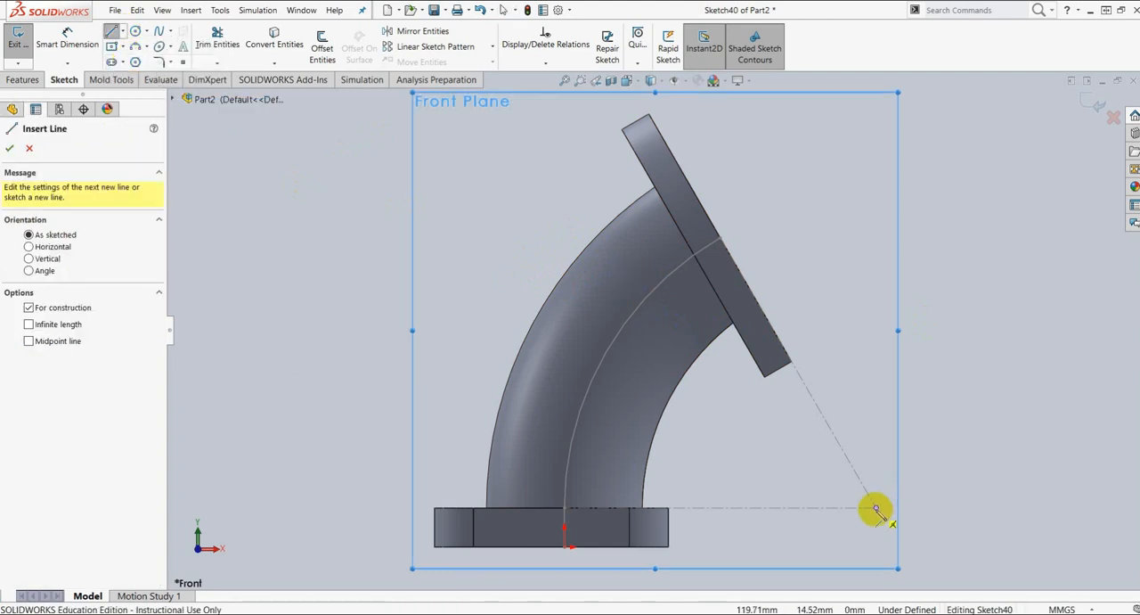
{"action": "left_click_drag", "start_coordinate": [877, 509], "coordinate": [609, 296]}
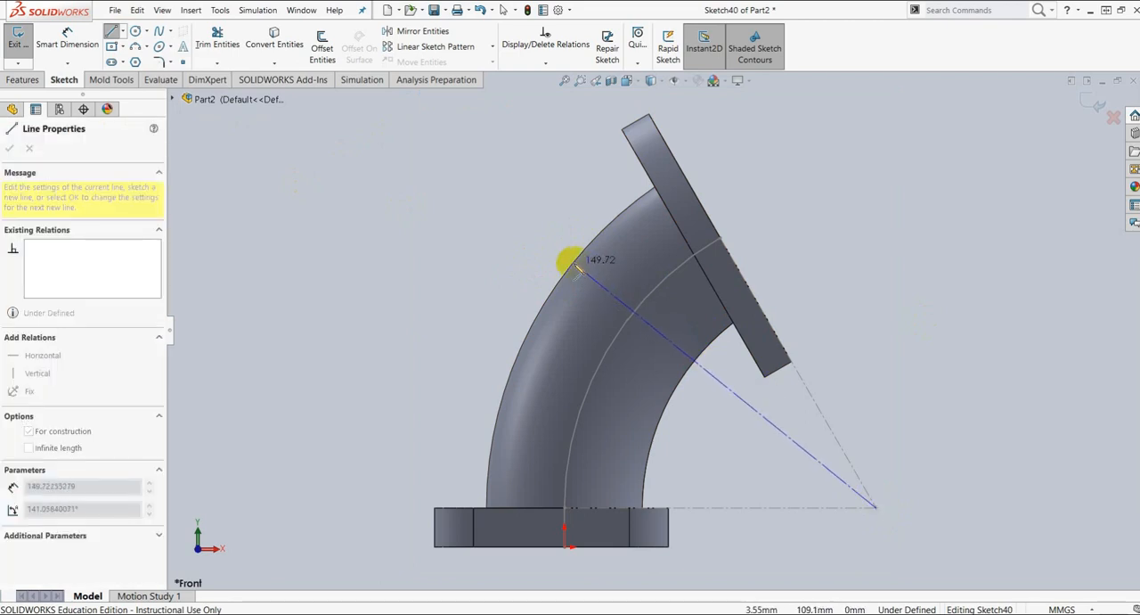
{"action": "left_click", "coordinate": [575, 265]}
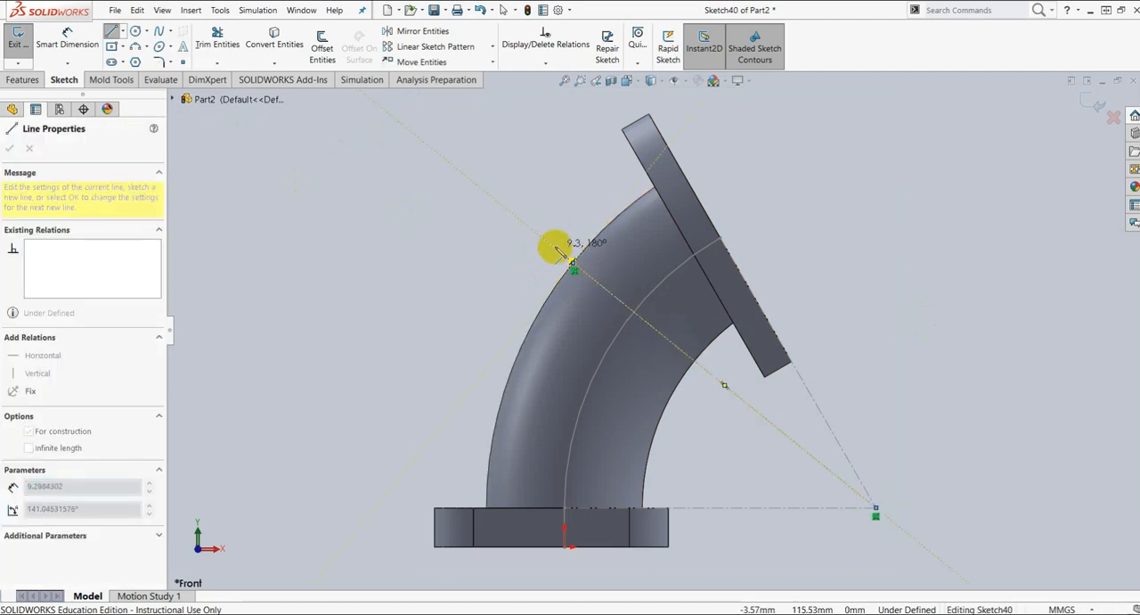
{"action": "left_click_drag", "start_coordinate": [554, 248], "coordinate": [550, 179]}
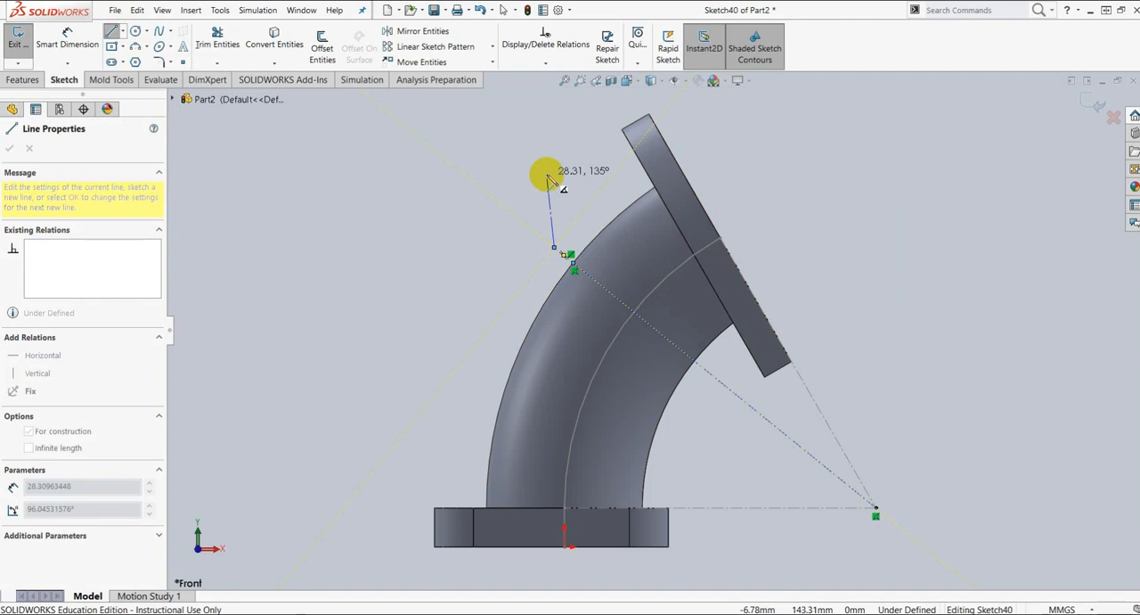
{"action": "key", "text": "Escape"}
{"action": "key", "text": "Escape"}
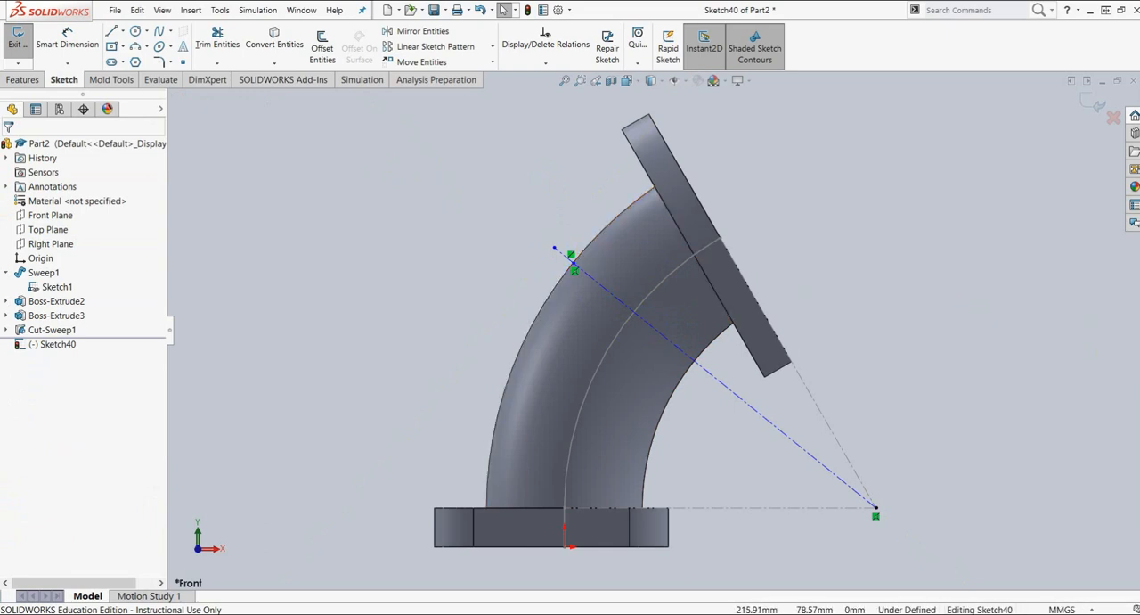
Step: Dimension the angle between the long centerline and the path sketch's construction line along the round flange as 20 degrees
{"action": "left_click", "coordinate": [46, 51]}
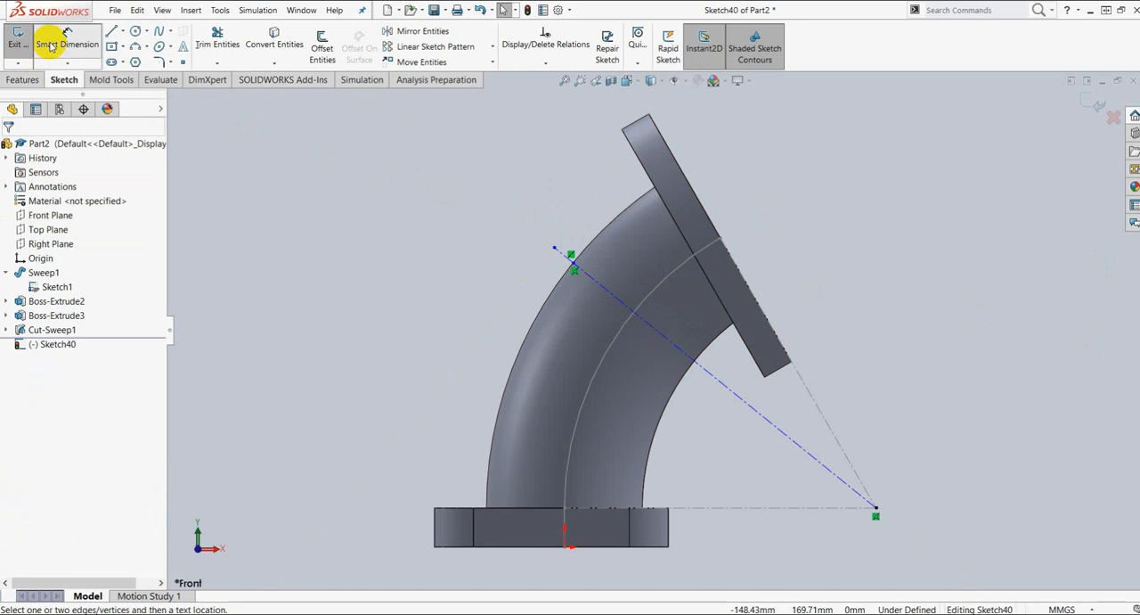
{"action": "left_click", "coordinate": [771, 425]}
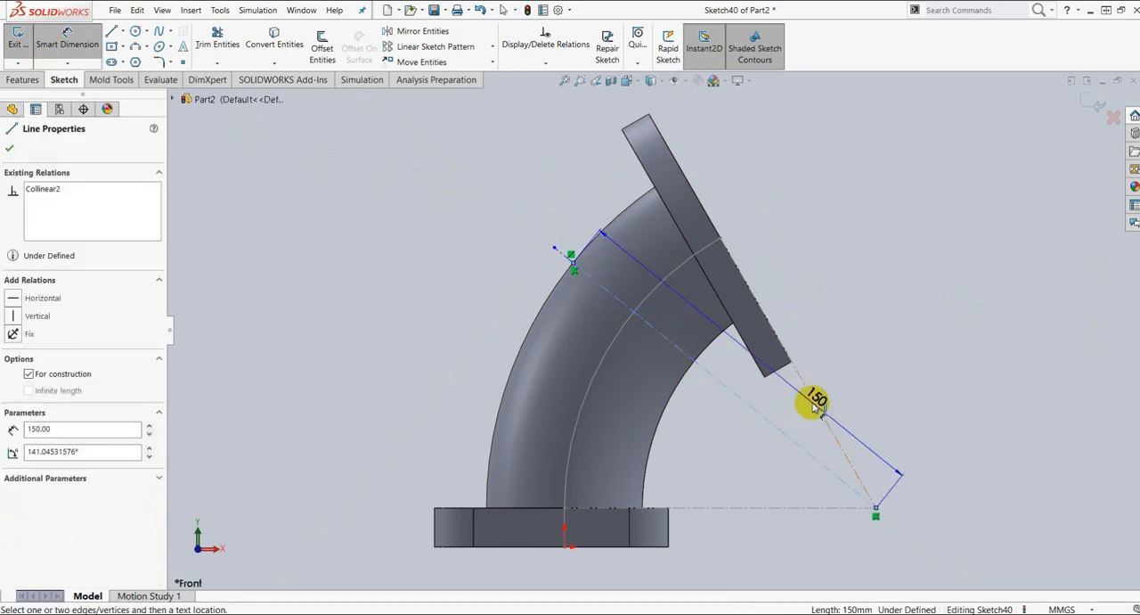
{"action": "left_click", "coordinate": [815, 401]}
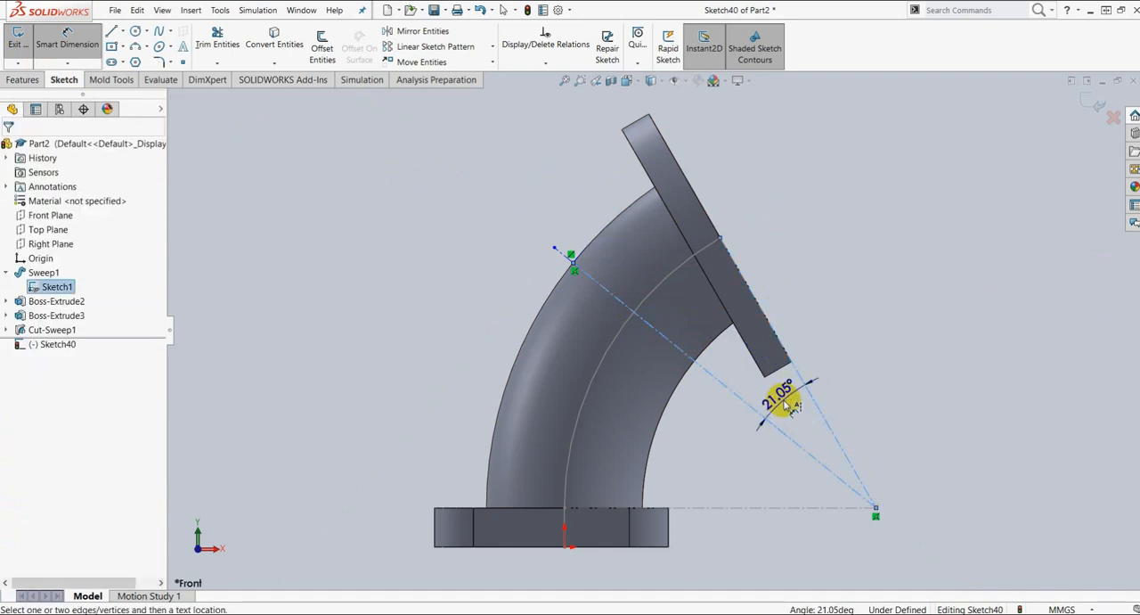
{"action": "left_click", "coordinate": [784, 403]}
{"action": "type", "text": "20"}
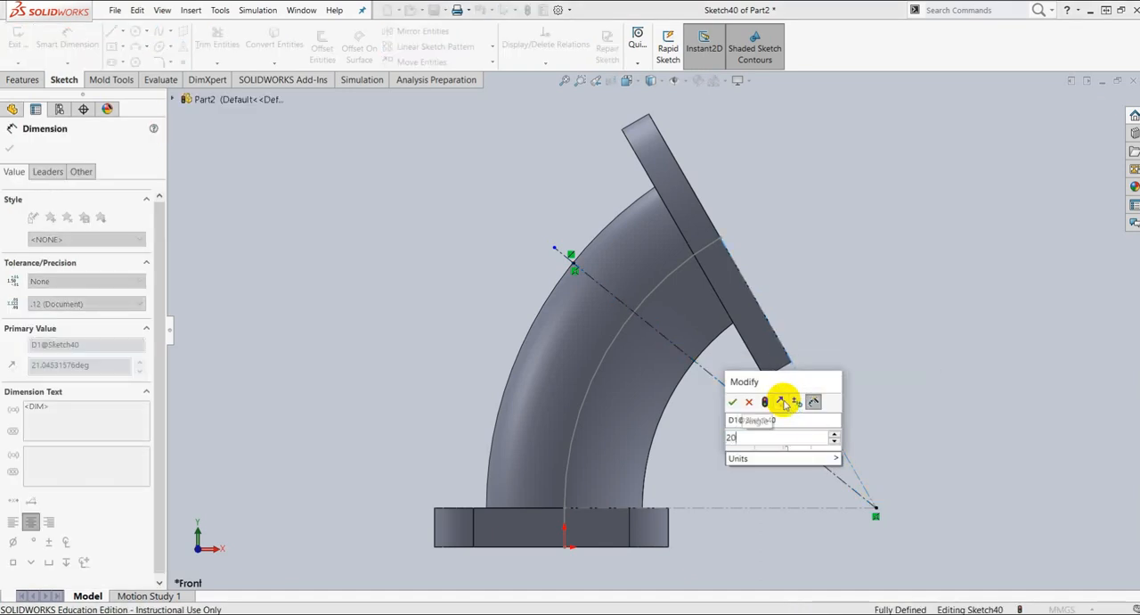
{"action": "key", "text": "Return"}
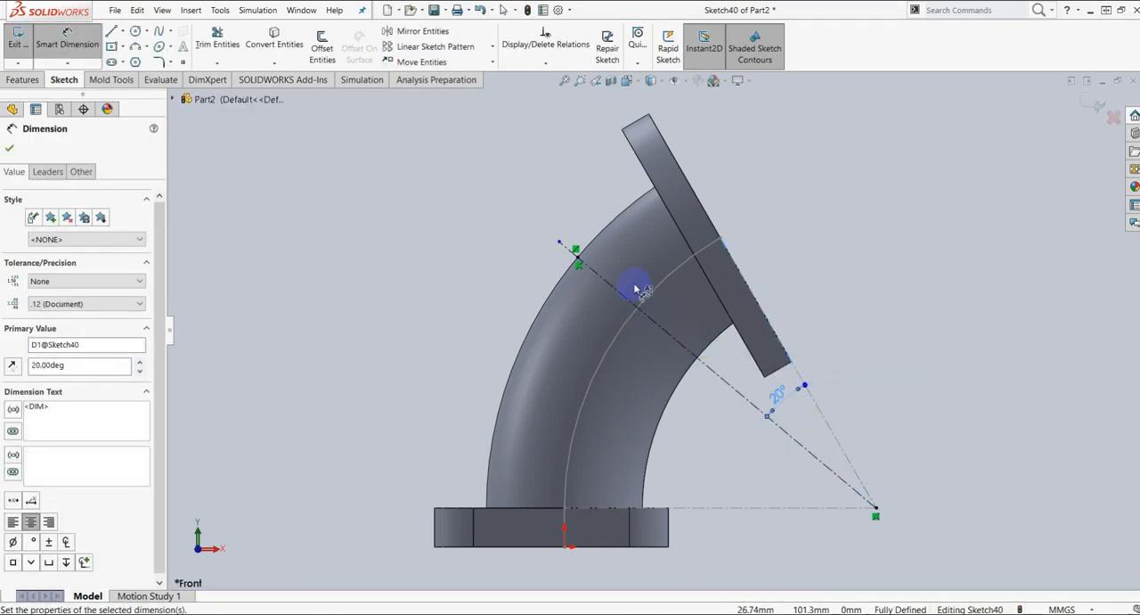
Step: Dimension the short centerline outside the pipe's outer edge as 9 mm and finish the sketch
{"action": "scroll", "coordinate": [635, 288], "scroll_direction": "down", "scroll_amount": 5}
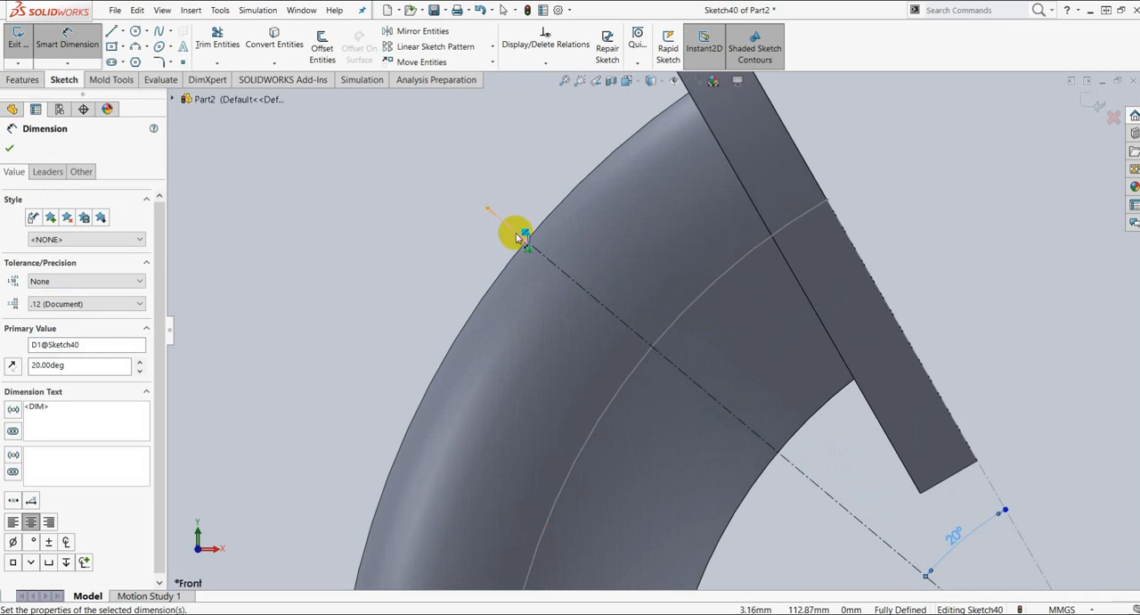
{"action": "left_click", "coordinate": [512, 234]}
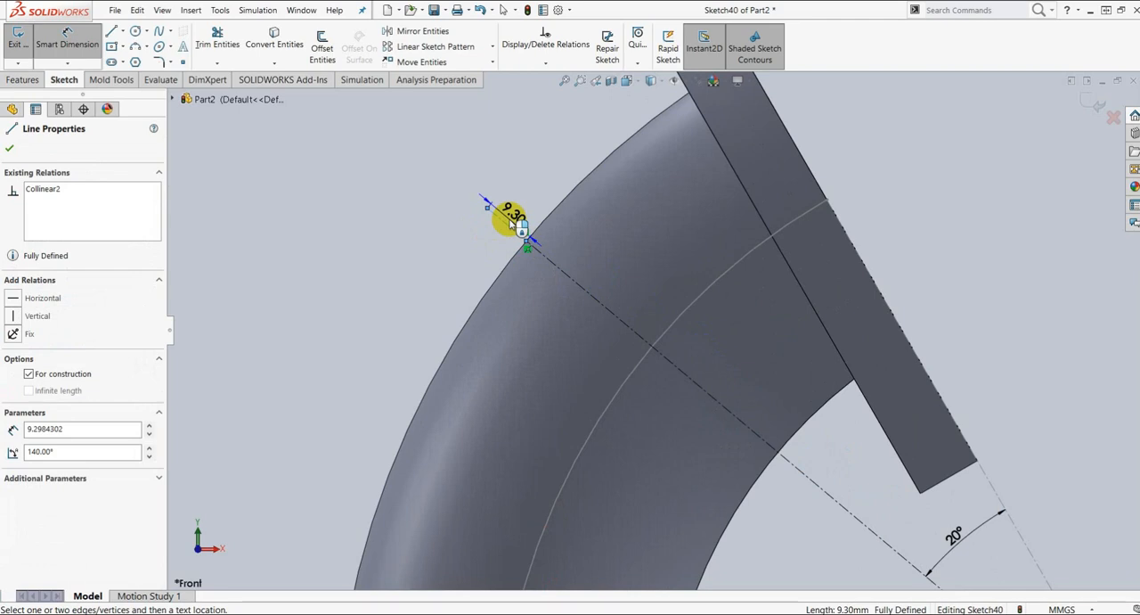
{"action": "left_click", "coordinate": [513, 221]}
{"action": "type", "text": "9"}
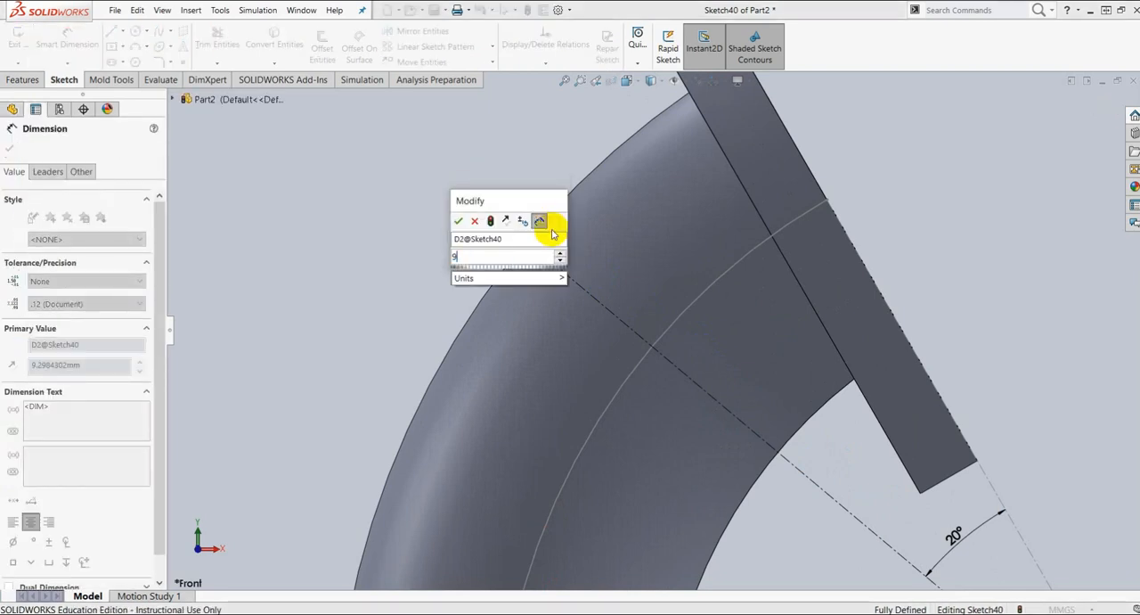
{"action": "key", "text": "Return"}
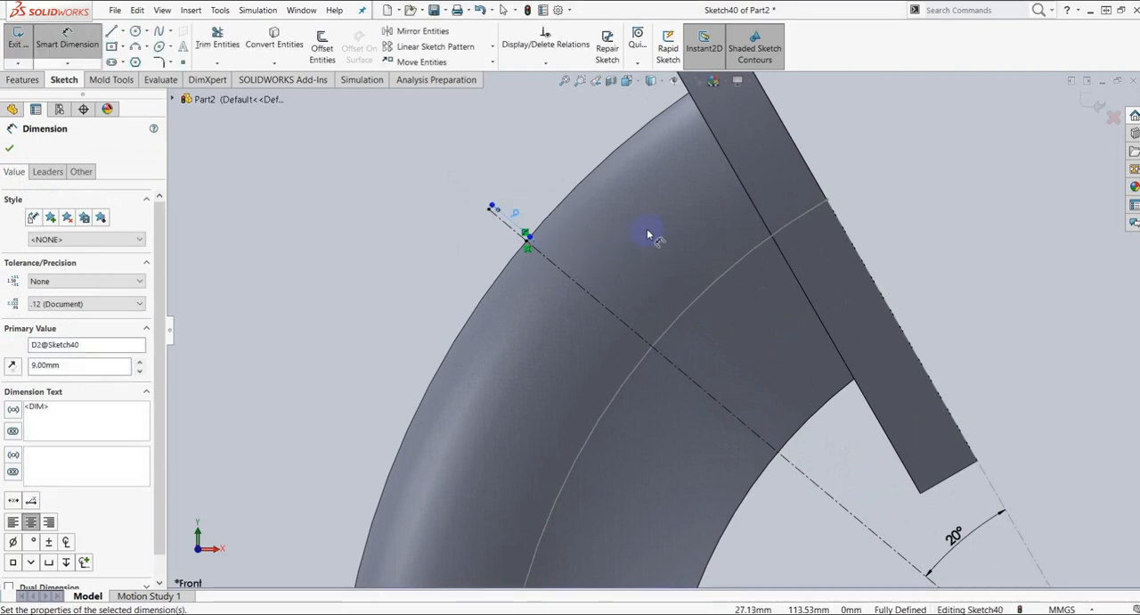
{"action": "left_click", "coordinate": [24, 151]}
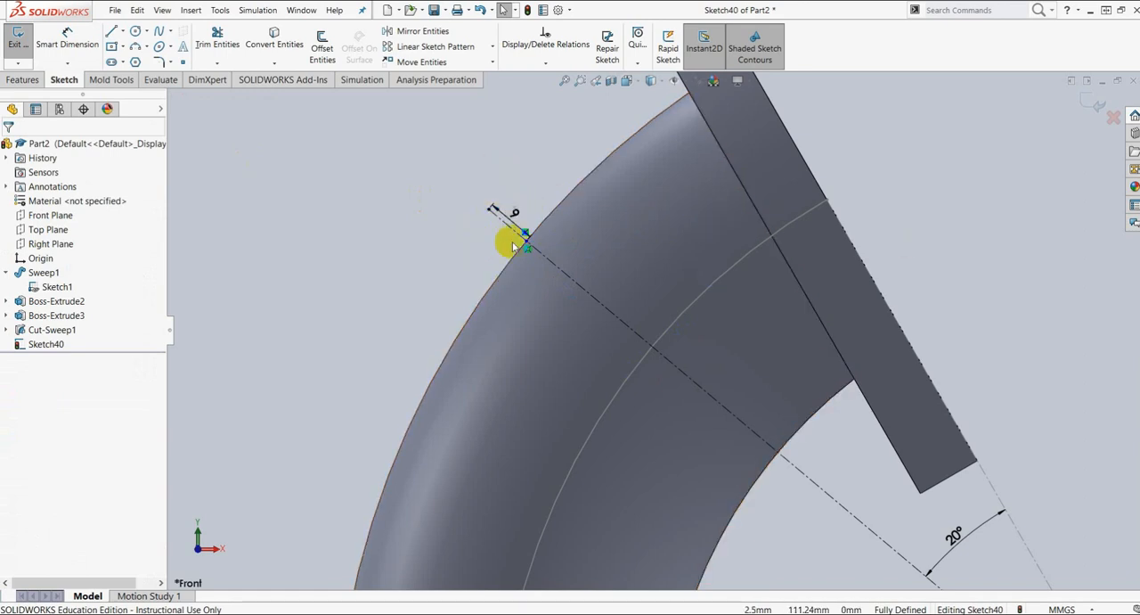
{"action": "left_click", "coordinate": [30, 82]}
{"action": "left_click", "coordinate": [588, 64]}
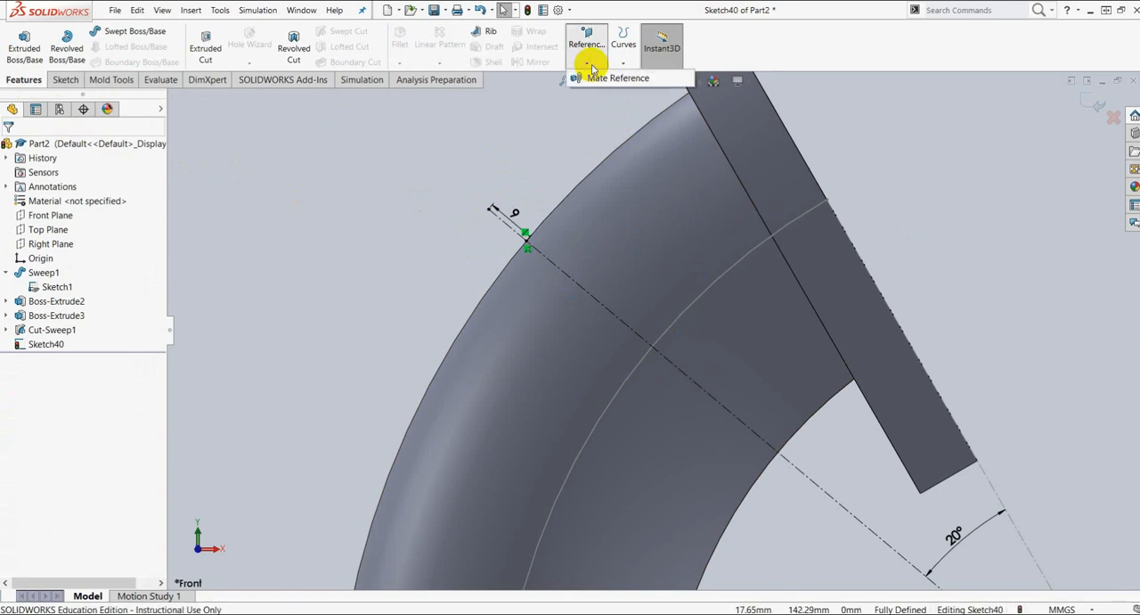
{"action": "left_click", "coordinate": [1091, 101]}
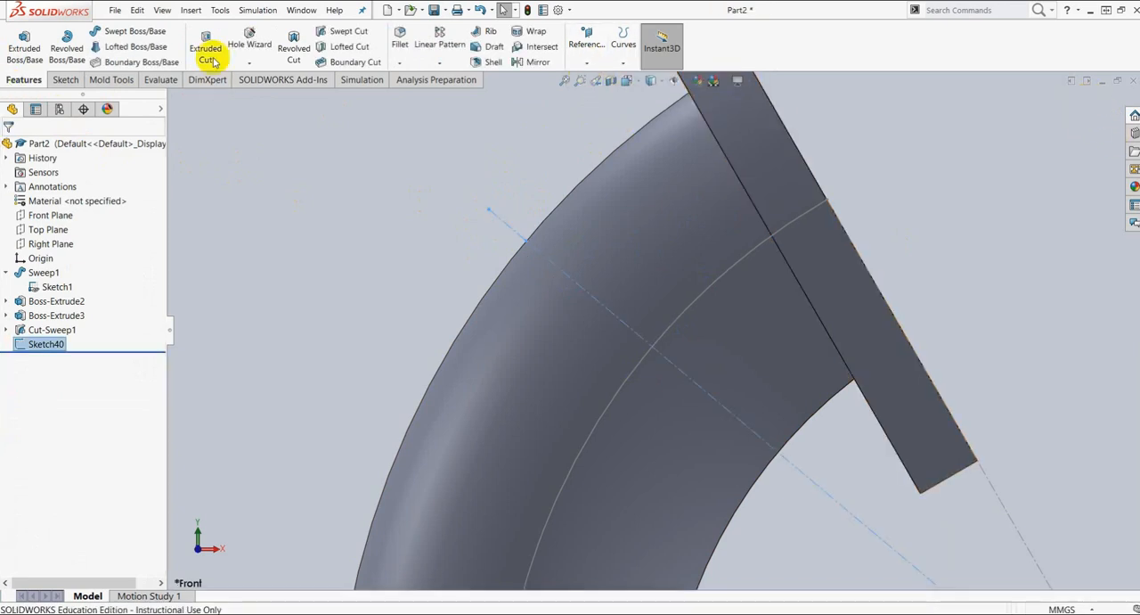
Step: Create a reference plane perpendicular to the 9 mm centerline, passing through its outer endpoint
{"action": "left_click", "coordinate": [587, 63]}
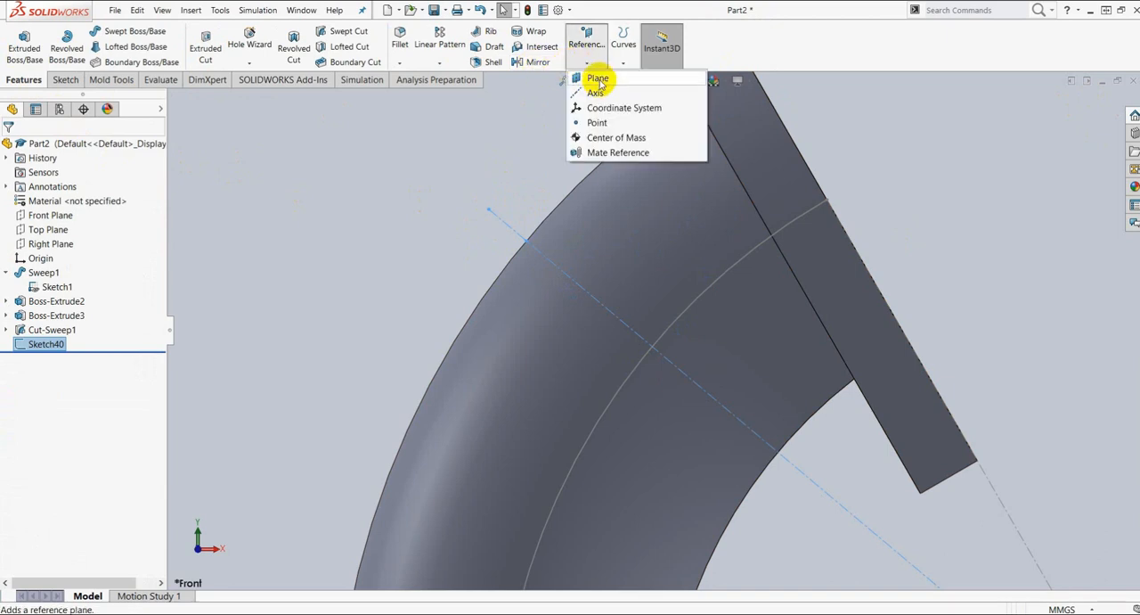
{"action": "left_click", "coordinate": [595, 81]}
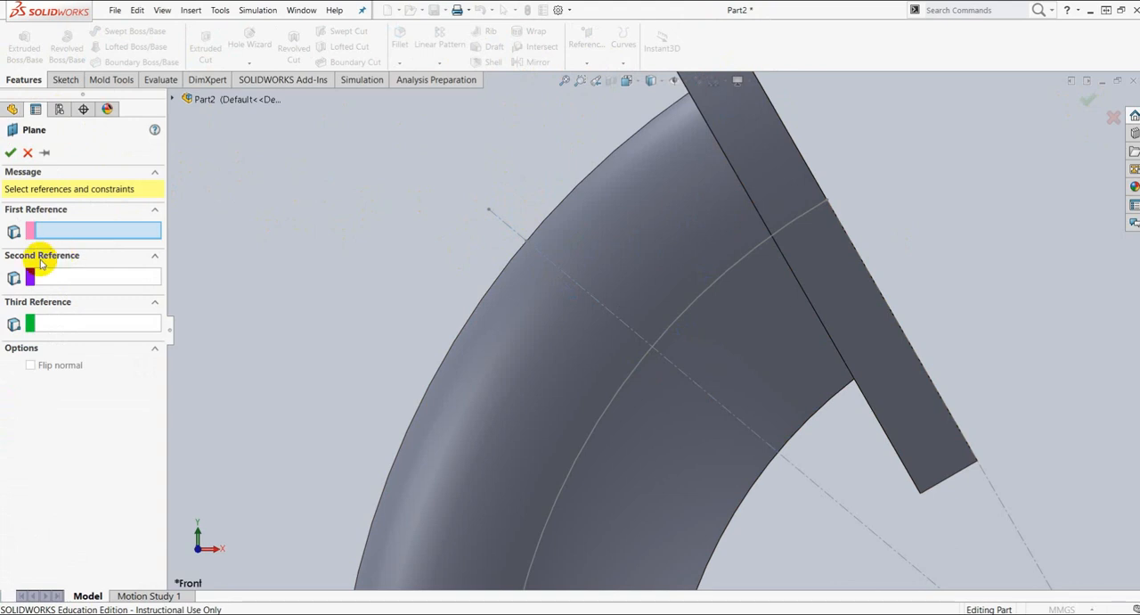
{"action": "left_click", "coordinate": [510, 230]}
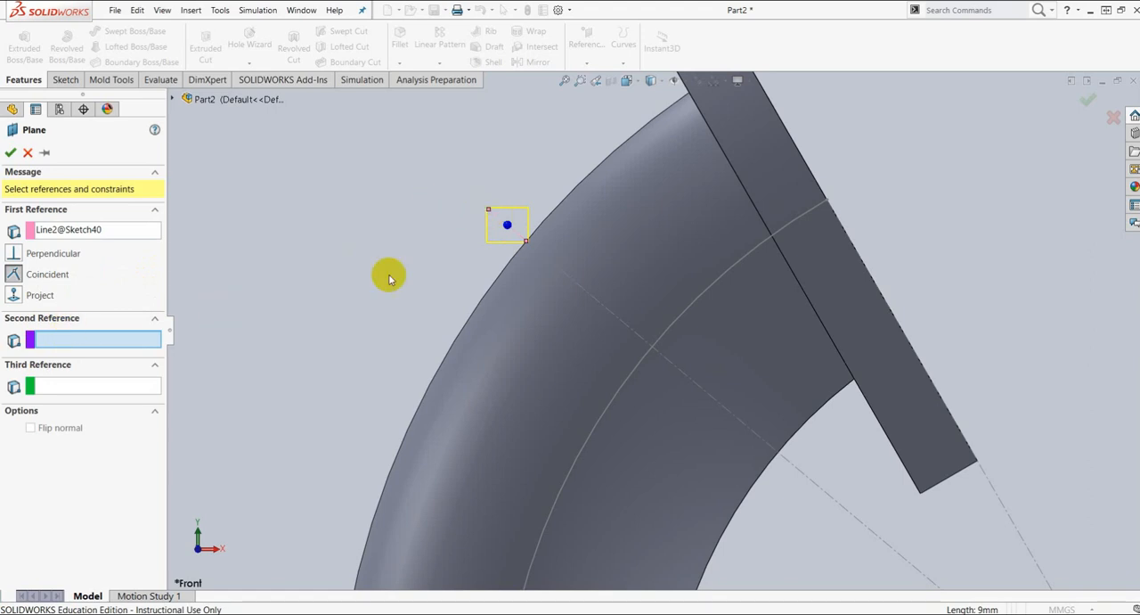
{"action": "scroll", "coordinate": [499, 222], "scroll_direction": "down", "scroll_amount": 1}
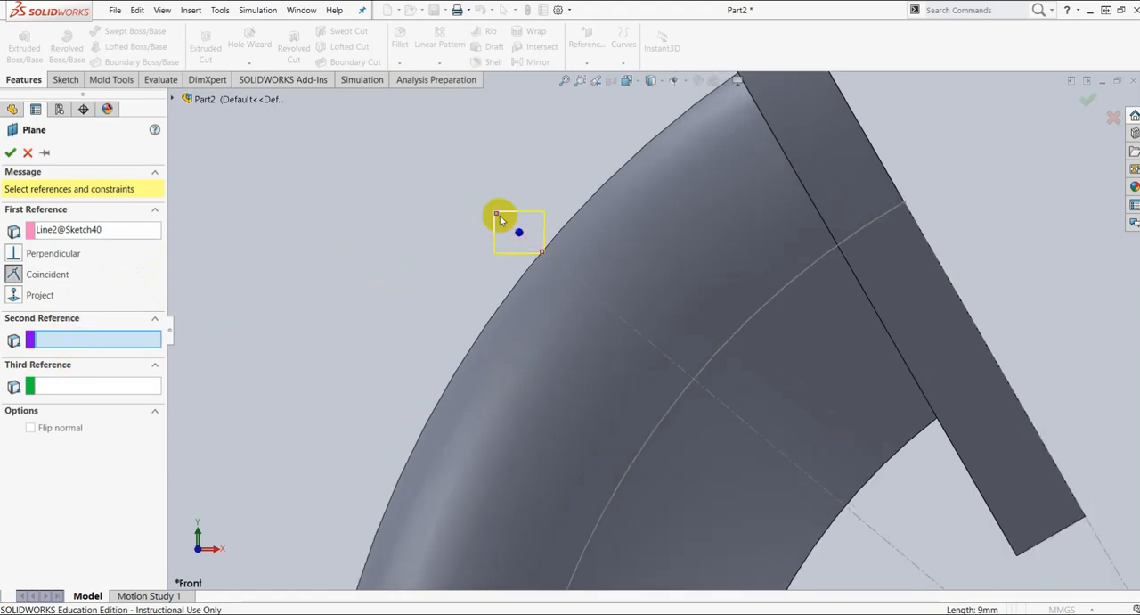
{"action": "scroll", "coordinate": [522, 227], "scroll_direction": "down", "scroll_amount": 1}
{"action": "left_click", "coordinate": [500, 221]}
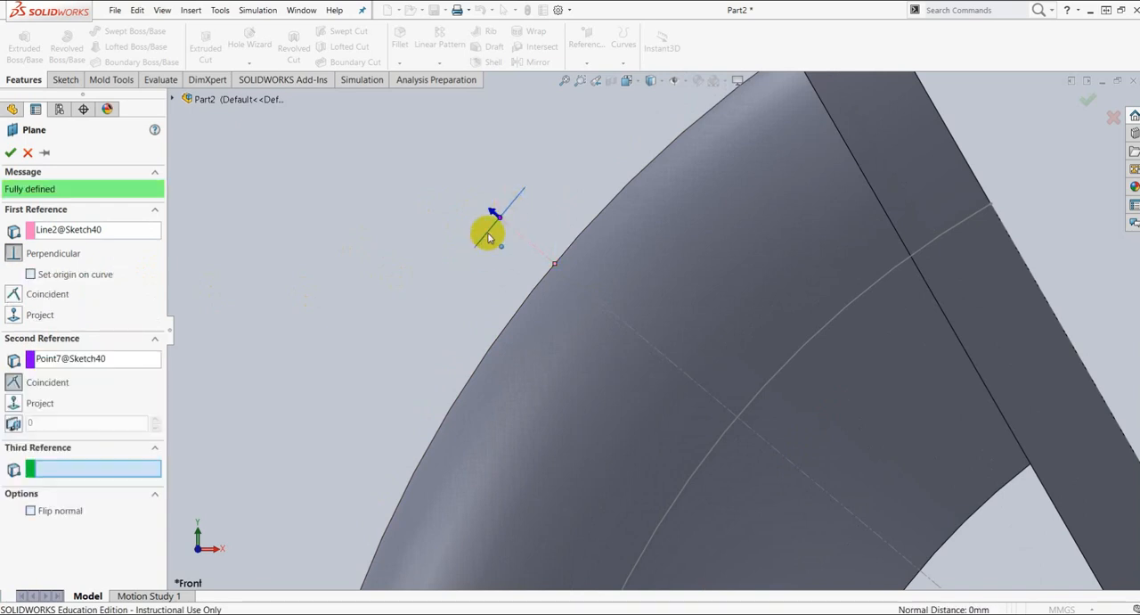
{"action": "left_click", "coordinate": [11, 153]}
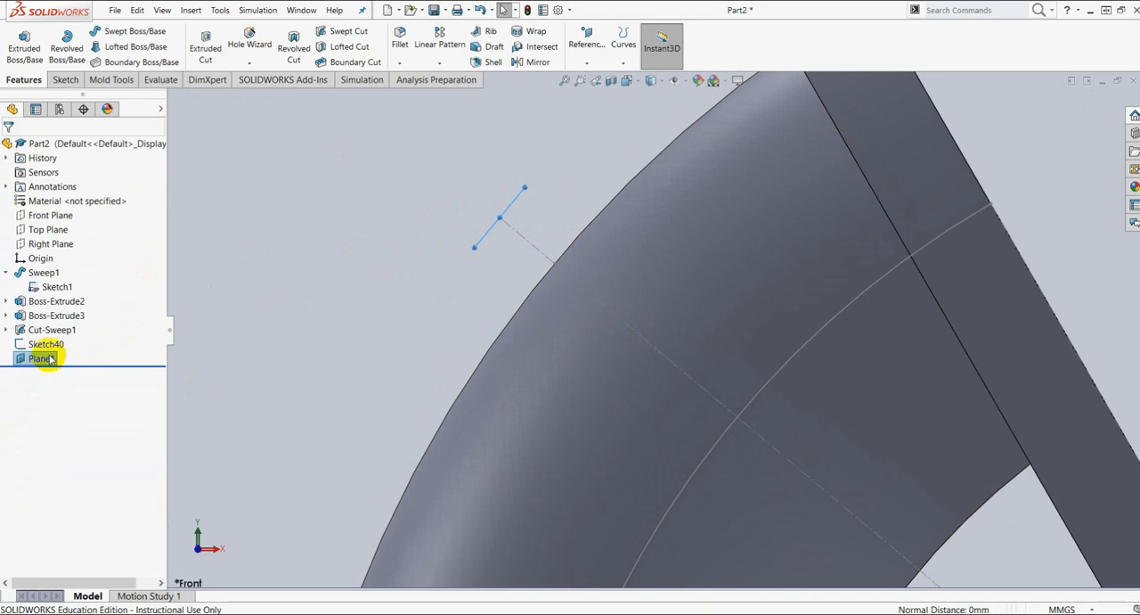
Step: Start a sketch on the new reference plane, viewed face-on, and enlarge the plane's displayed border to roughly the pipe's width
{"action": "right_click", "coordinate": [49, 362]}
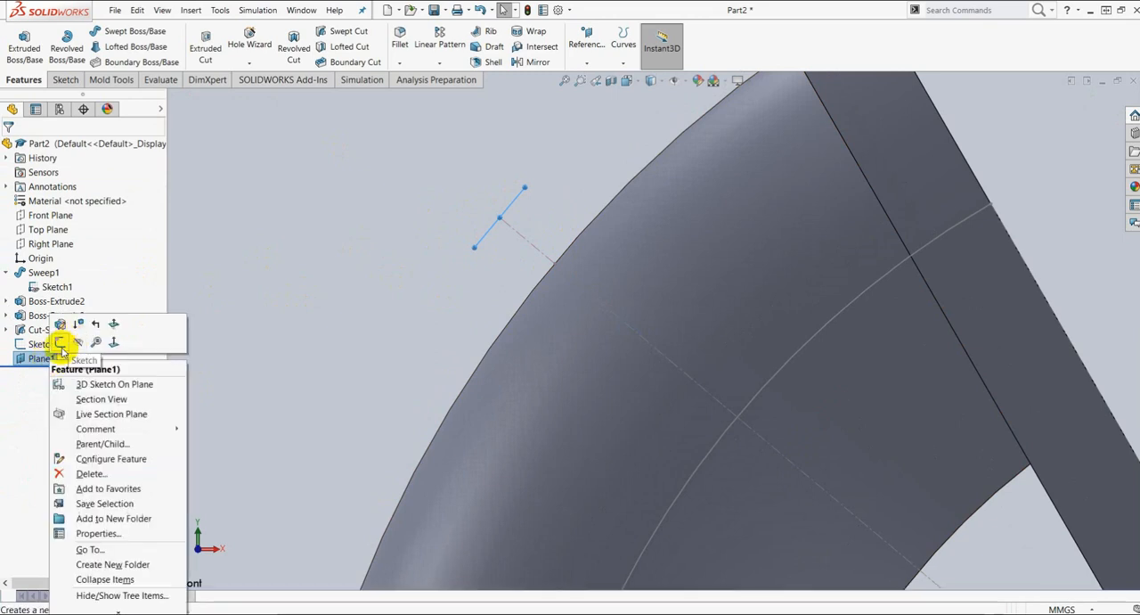
{"action": "left_click", "coordinate": [61, 343]}
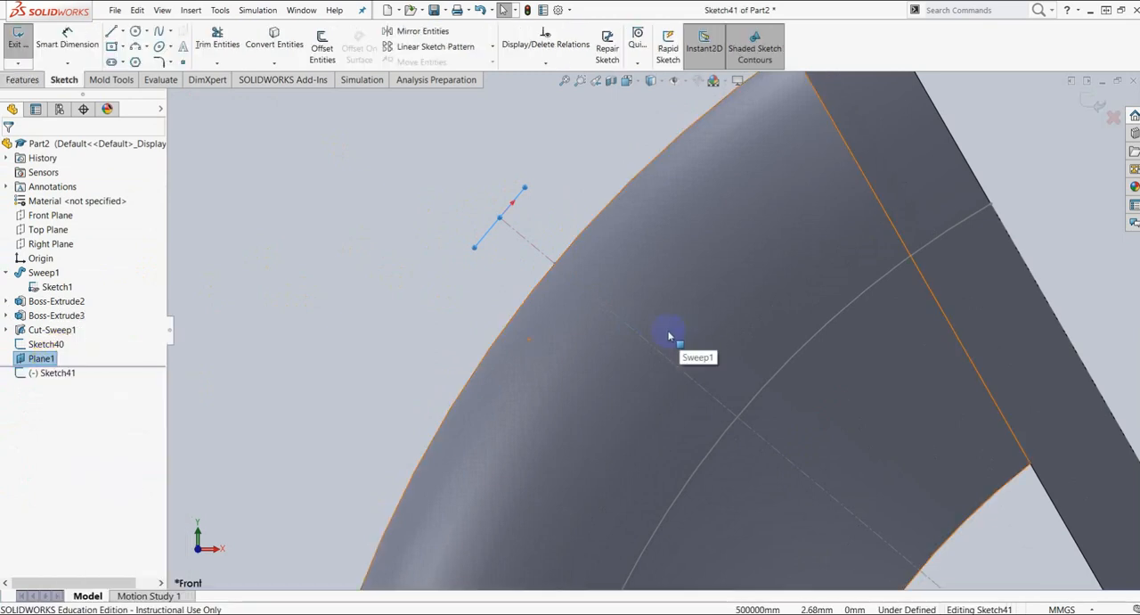
{"action": "key", "text": "ctrl+8"}
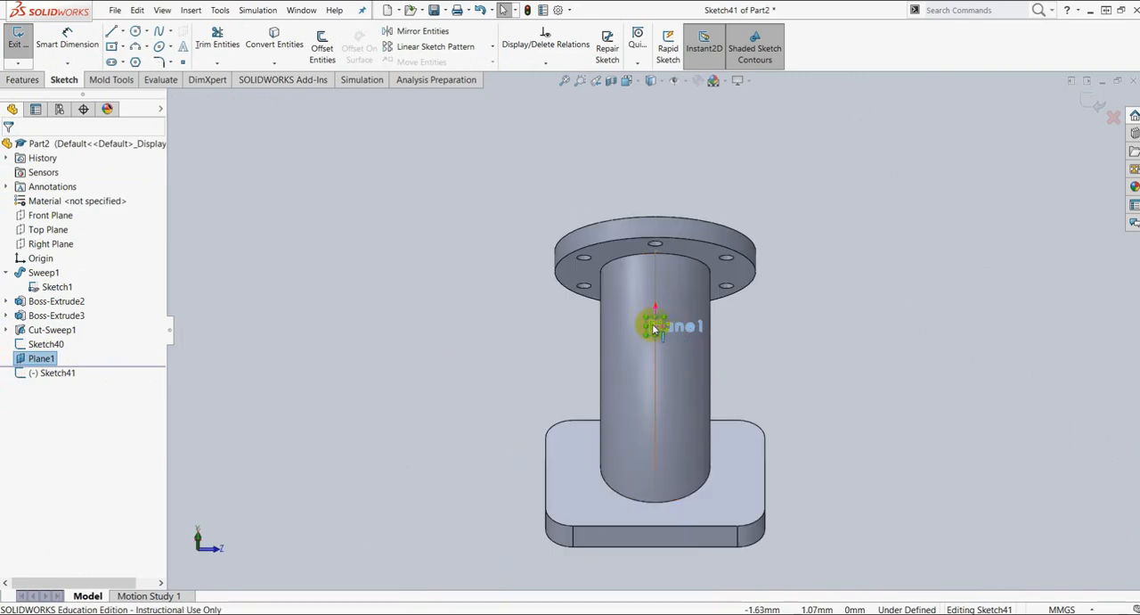
{"action": "scroll", "coordinate": [658, 331], "scroll_direction": "down", "scroll_amount": 5}
{"action": "scroll", "coordinate": [679, 344], "scroll_direction": "down", "scroll_amount": 2}
{"action": "left_click_drag", "start_coordinate": [677, 364], "coordinate": [815, 450]}
{"action": "left_click_drag", "start_coordinate": [611, 299], "coordinate": [404, 172]}
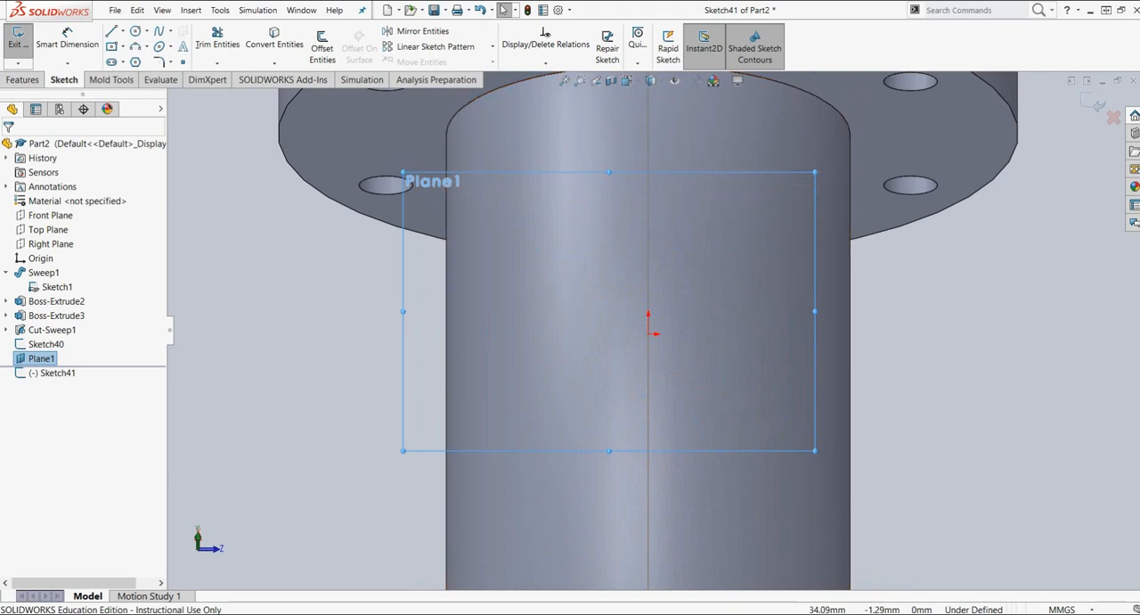
Step: Consult the elbow drawing in Nitro Pro, and sketch a center rectangle about 25 by 18.5 mm on the sketch origin in SolidWorks
{"action": "left_click_drag", "start_coordinate": [1139, 35], "coordinate": [721, 33]}
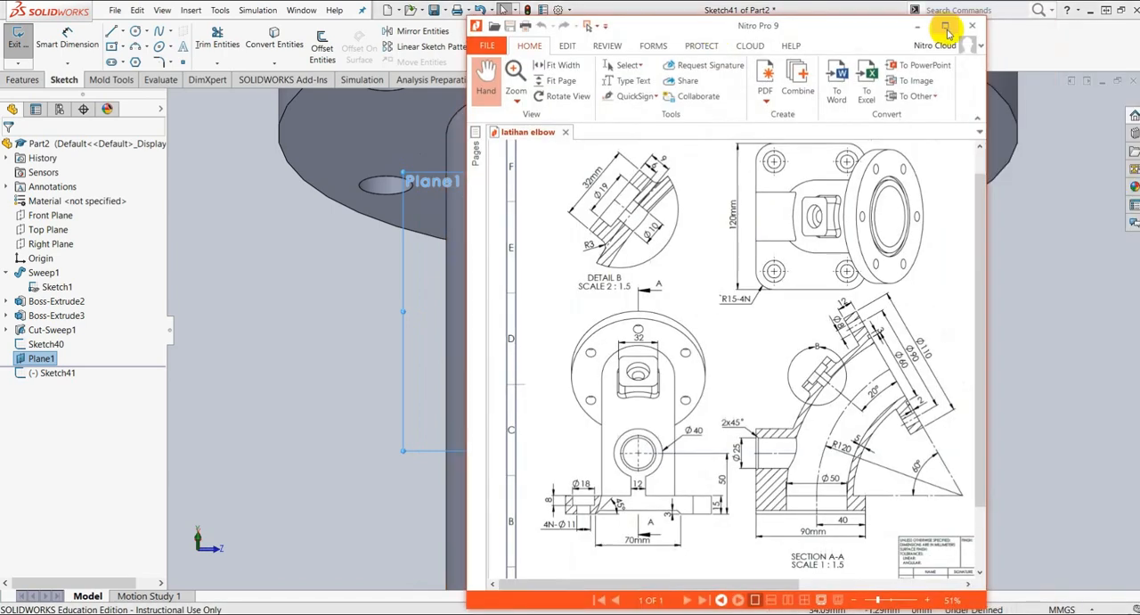
{"action": "left_click", "coordinate": [948, 28]}
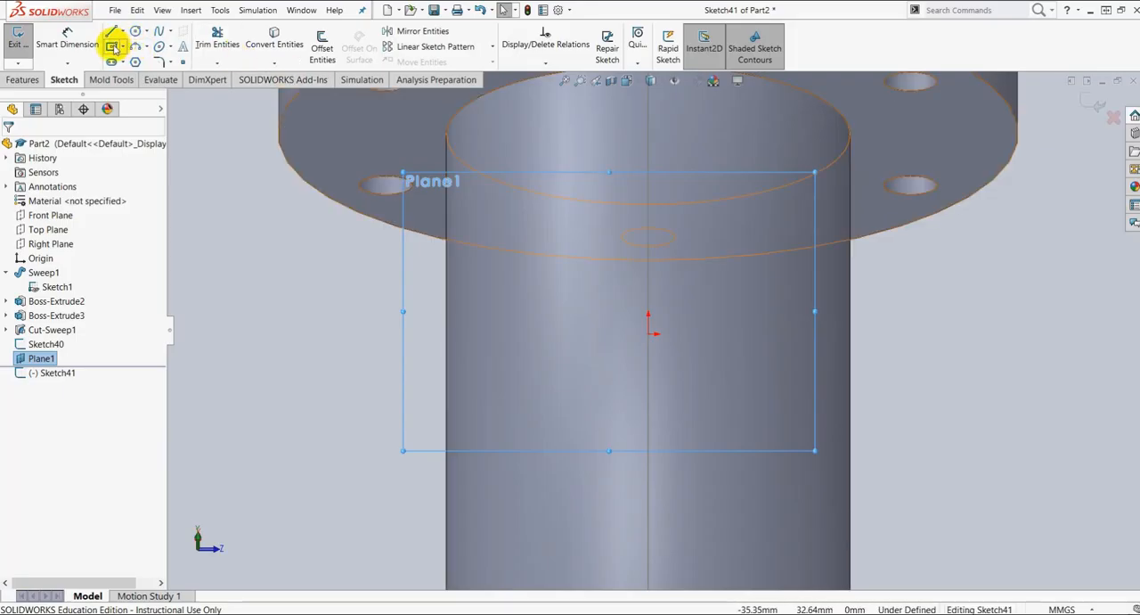
{"action": "left_click", "coordinate": [112, 46]}
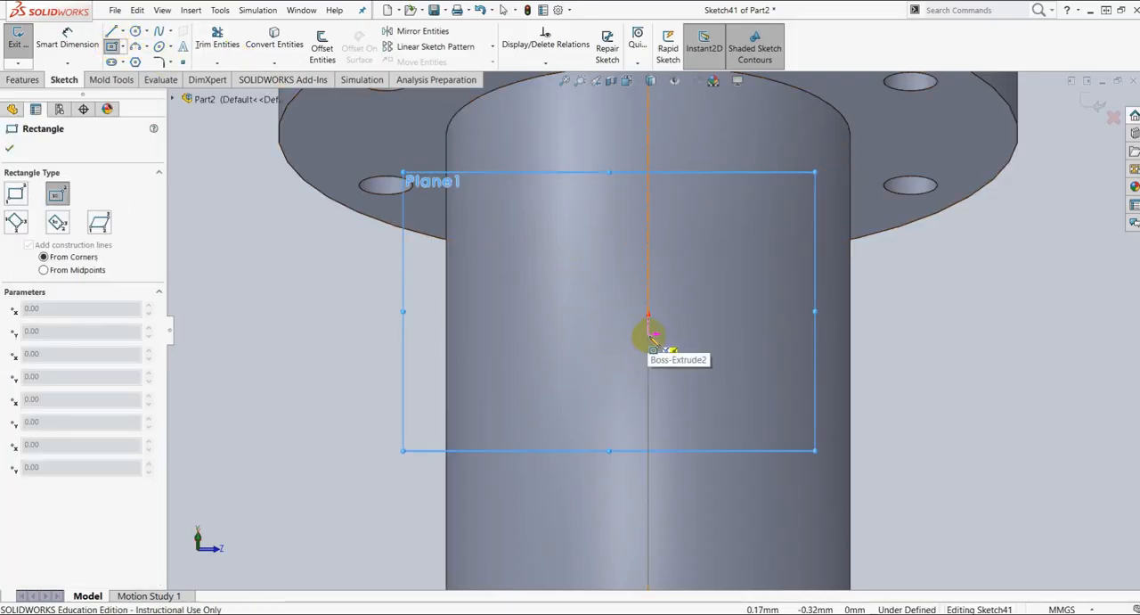
{"action": "scroll", "coordinate": [653, 336], "scroll_direction": "down", "scroll_amount": 3}
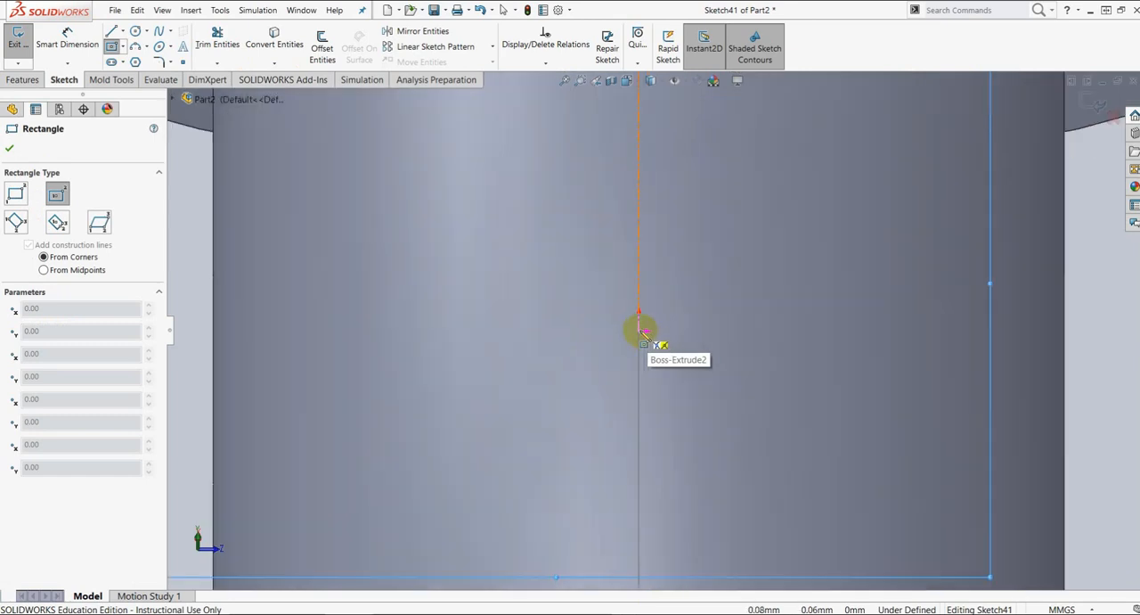
{"action": "left_click", "coordinate": [639, 331]}
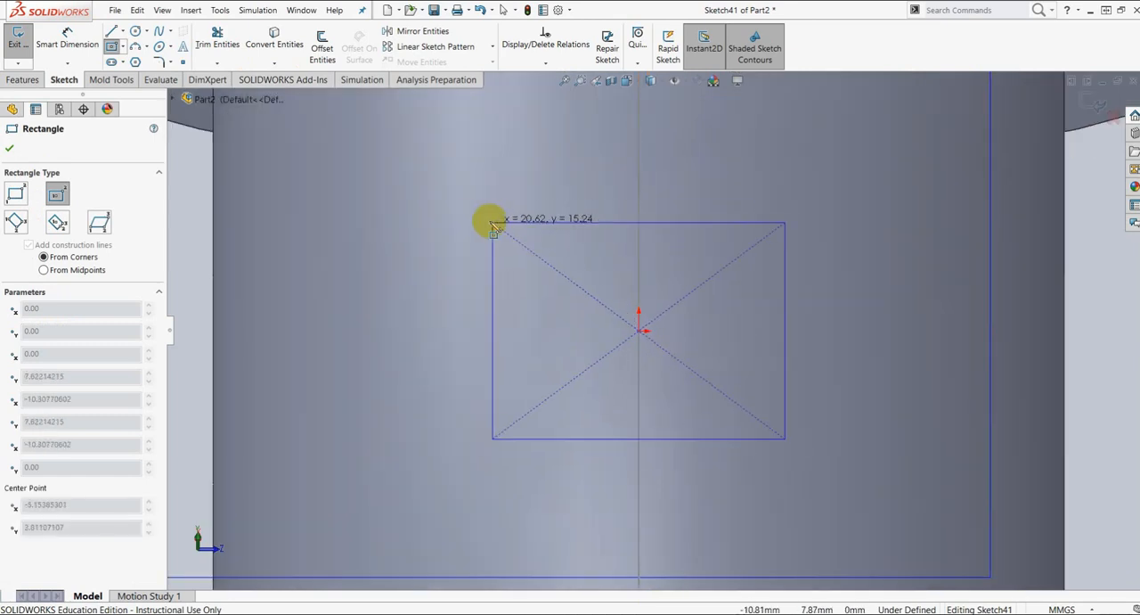
{"action": "left_click", "coordinate": [461, 195]}
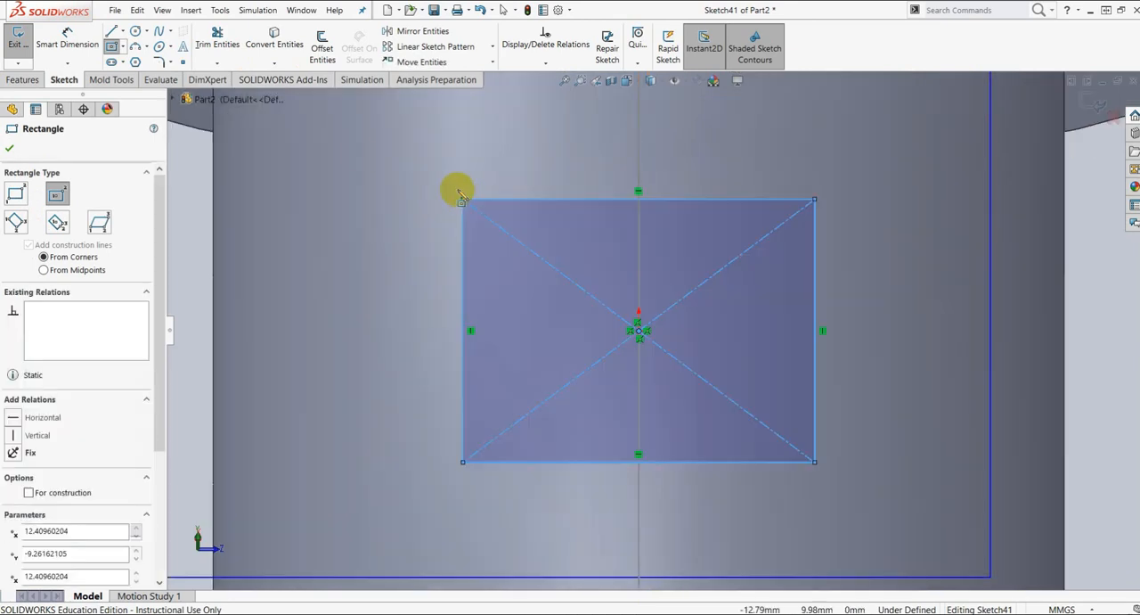
Step: Dimension the rectangle's width and height as 32 mm each
{"action": "left_click", "coordinate": [72, 40]}
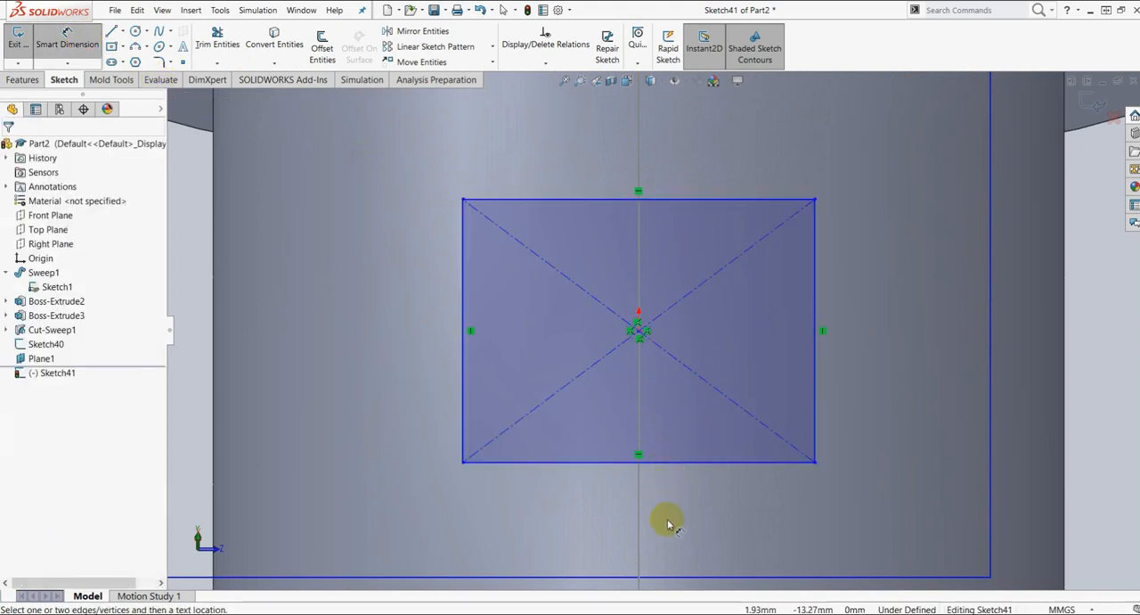
{"action": "left_click", "coordinate": [692, 466]}
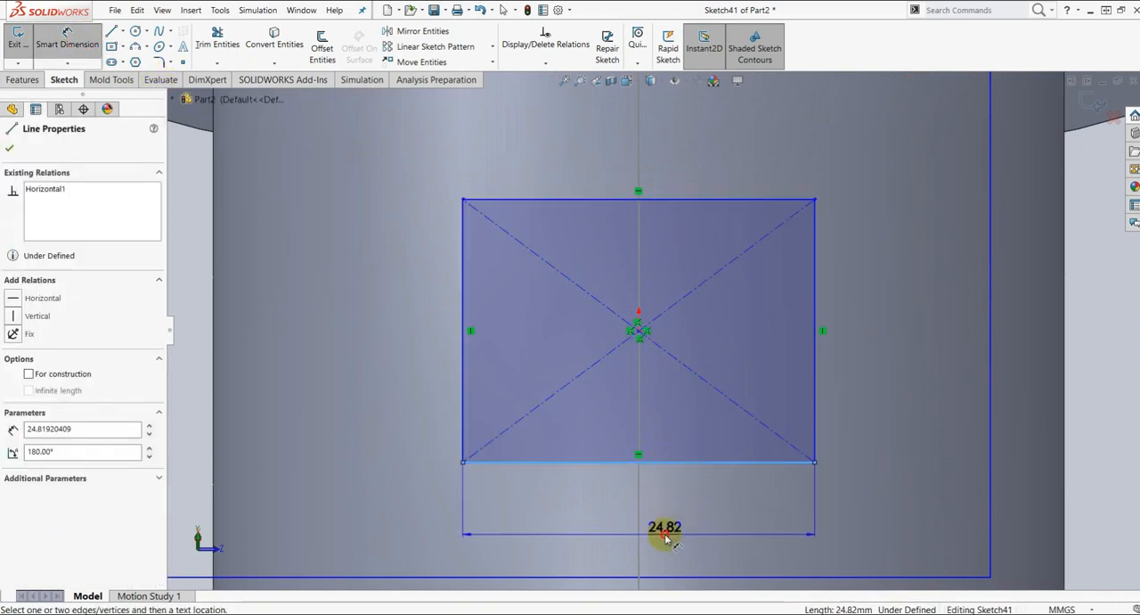
{"action": "left_click", "coordinate": [664, 536]}
{"action": "type", "text": "32"}
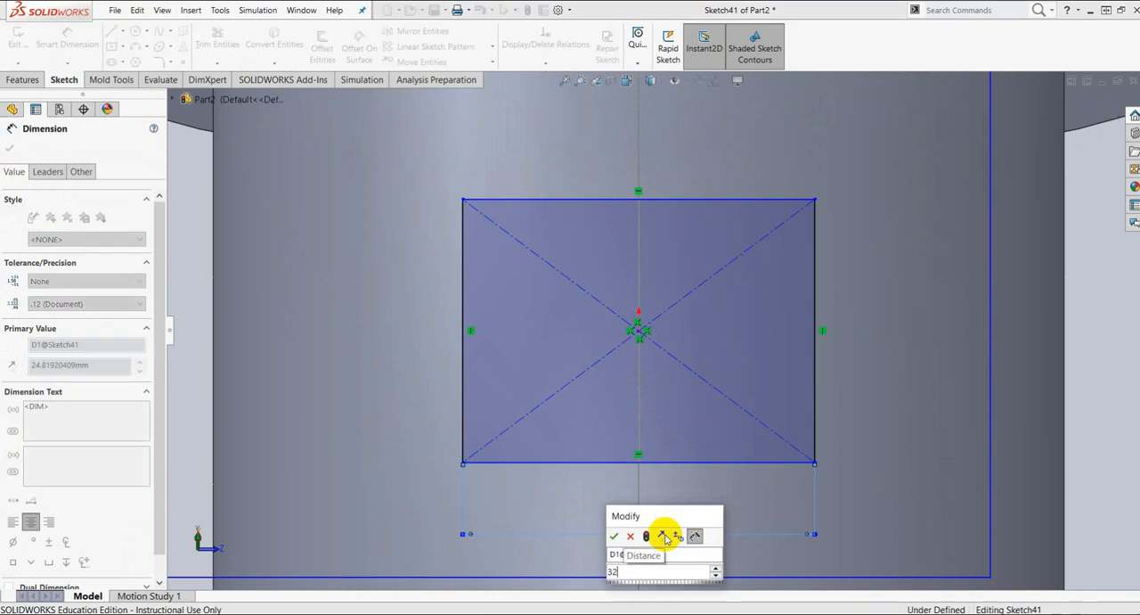
{"action": "key", "text": "Return"}
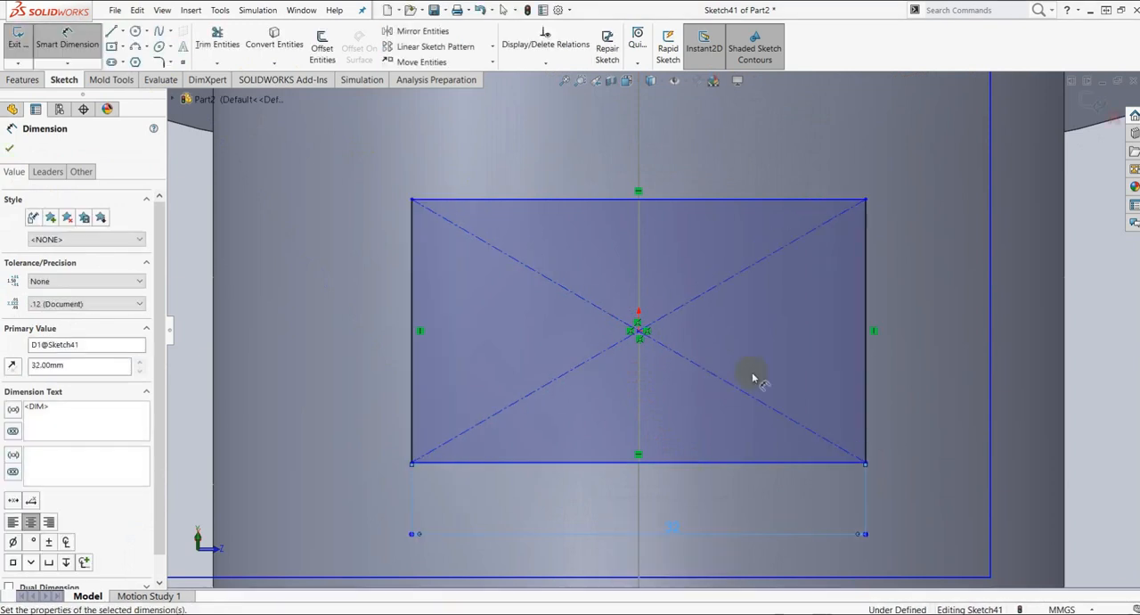
{"action": "left_click", "coordinate": [866, 297]}
{"action": "left_click", "coordinate": [931, 318]}
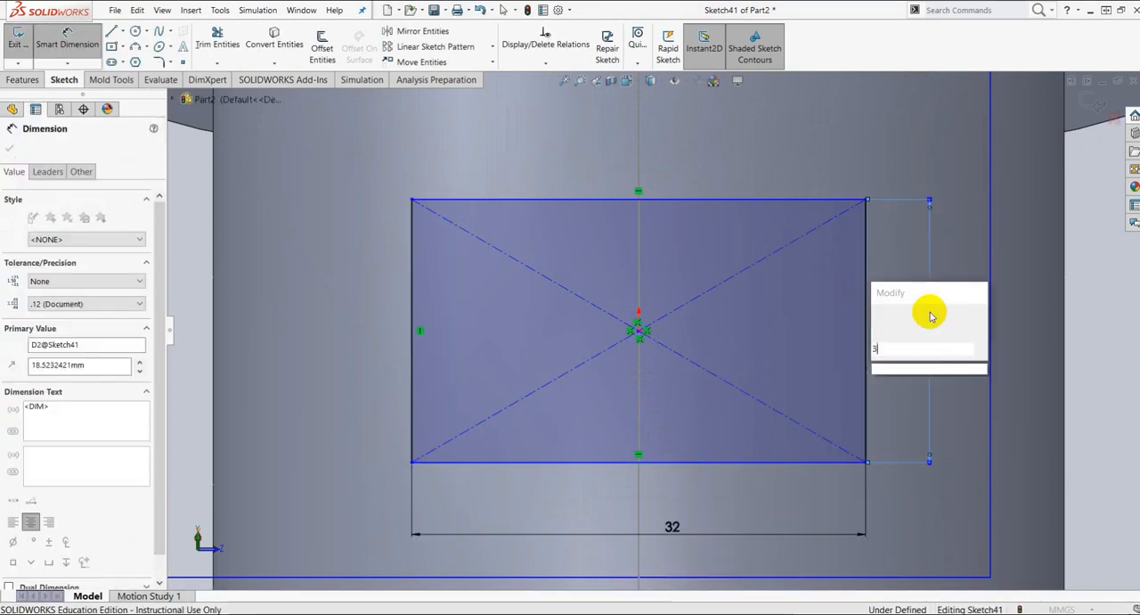
{"action": "type", "text": "32"}
{"action": "key", "text": "Return"}
{"action": "scroll", "coordinate": [838, 293], "scroll_direction": "up", "scroll_amount": 4}
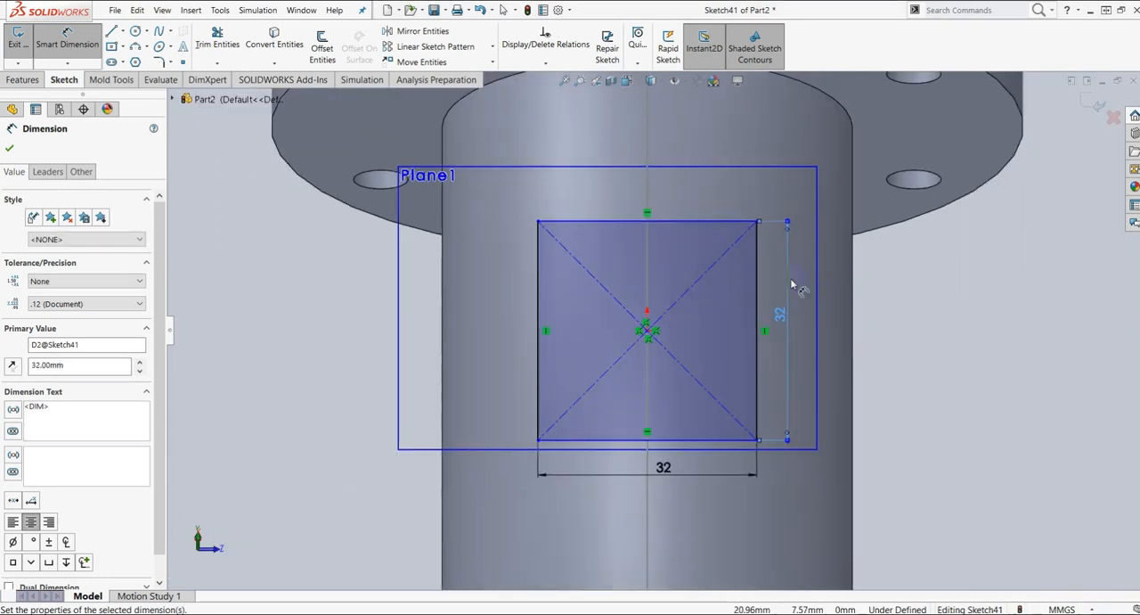
{"action": "left_click", "coordinate": [11, 150]}
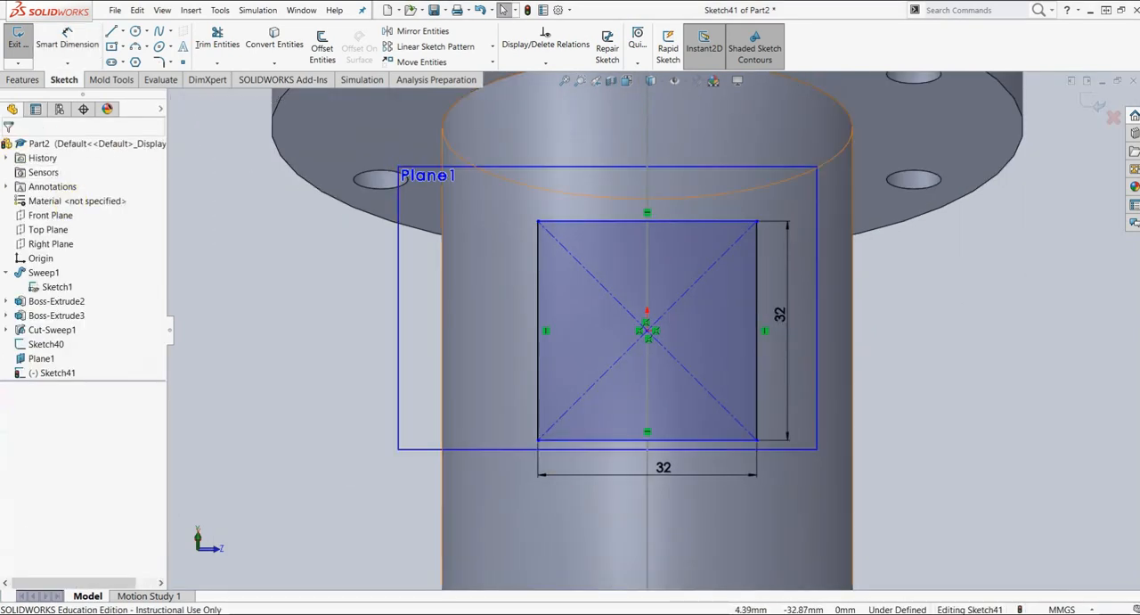
Step: Round all four corners of the 32 mm square with sketch fillets of about 4.45 mm radius
{"action": "scroll", "coordinate": [413, 233], "scroll_direction": "up", "scroll_amount": 1}
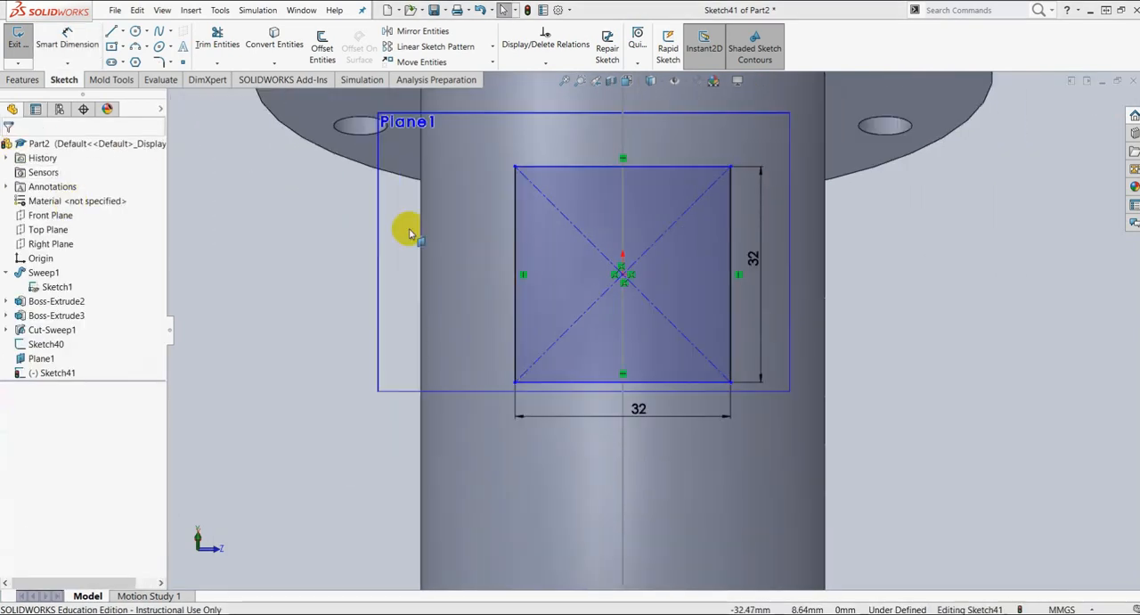
{"action": "left_click", "coordinate": [158, 61]}
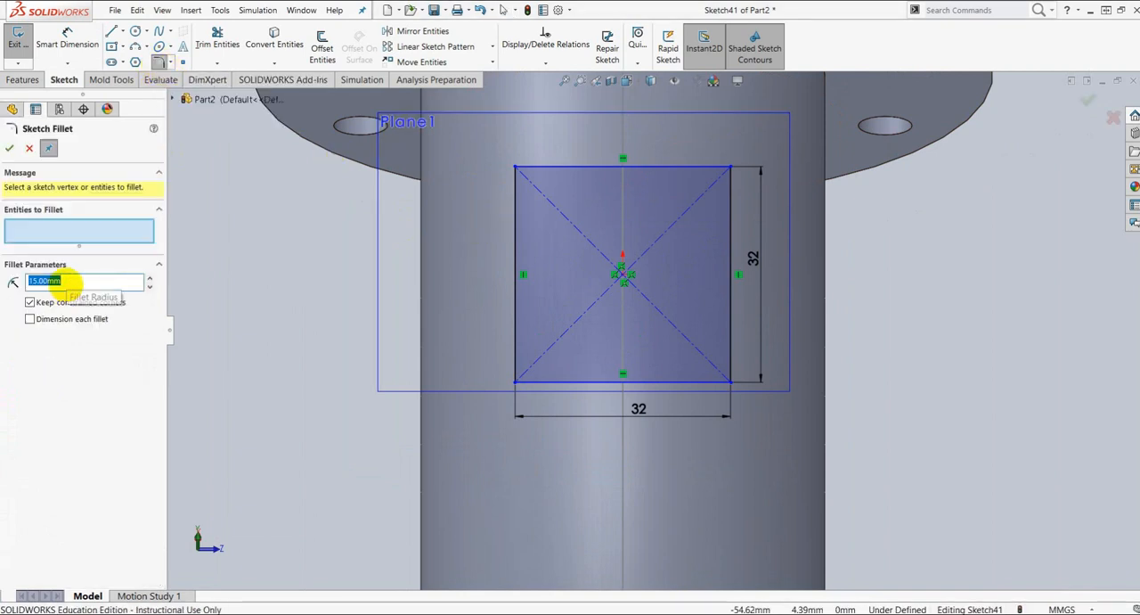
{"action": "type", "text": "5"}
{"action": "left_click", "coordinate": [538, 169]}
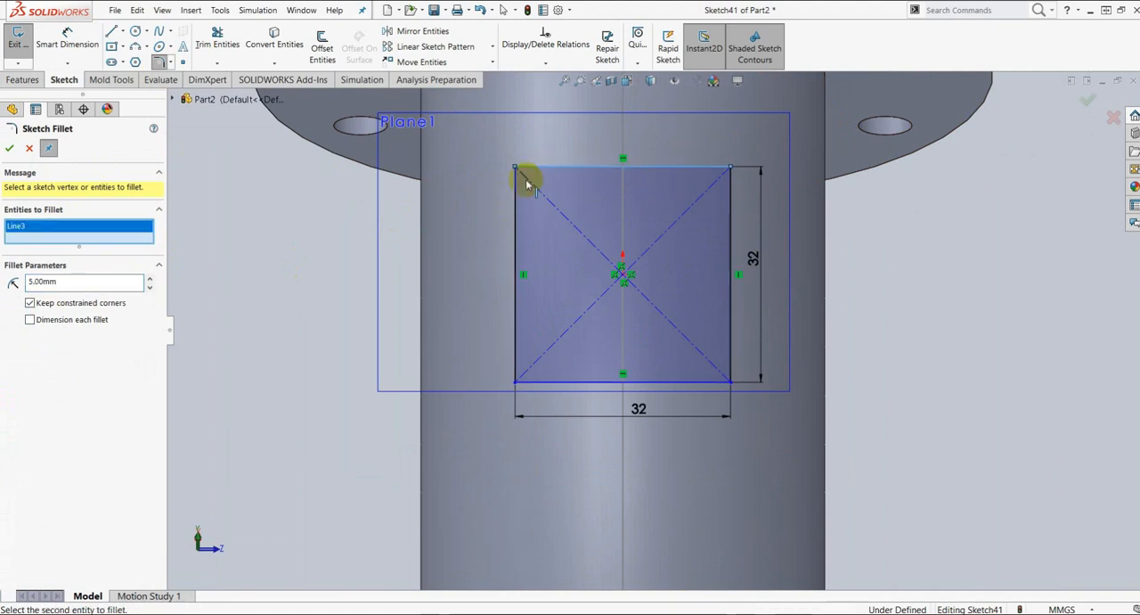
{"action": "left_click", "coordinate": [519, 189]}
{"action": "left_click", "coordinate": [695, 175]}
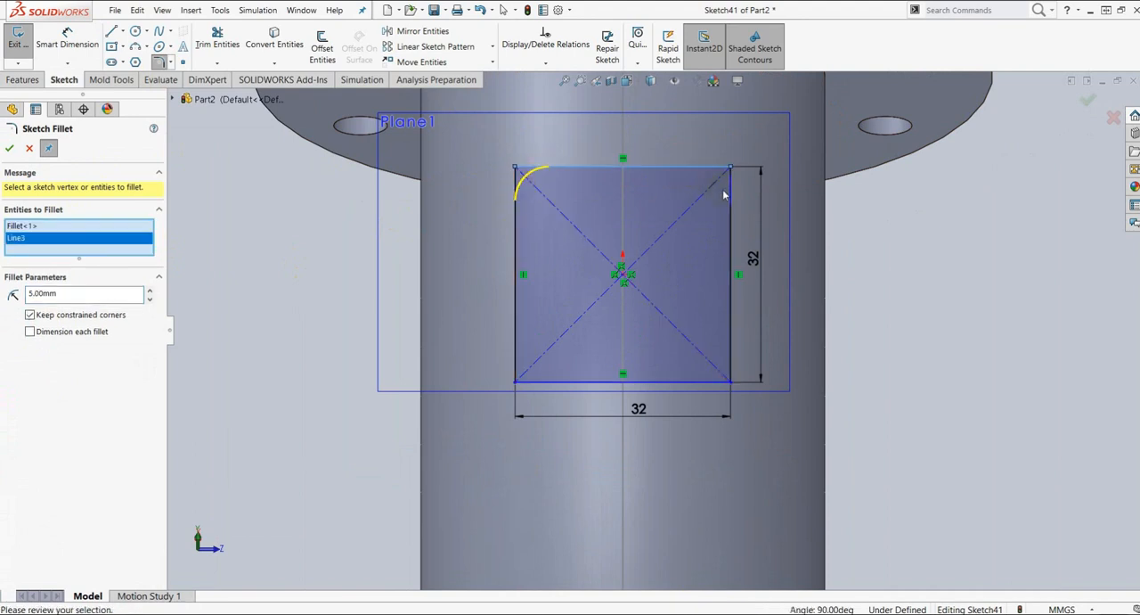
{"action": "left_click", "coordinate": [729, 192]}
{"action": "left_click", "coordinate": [718, 381]}
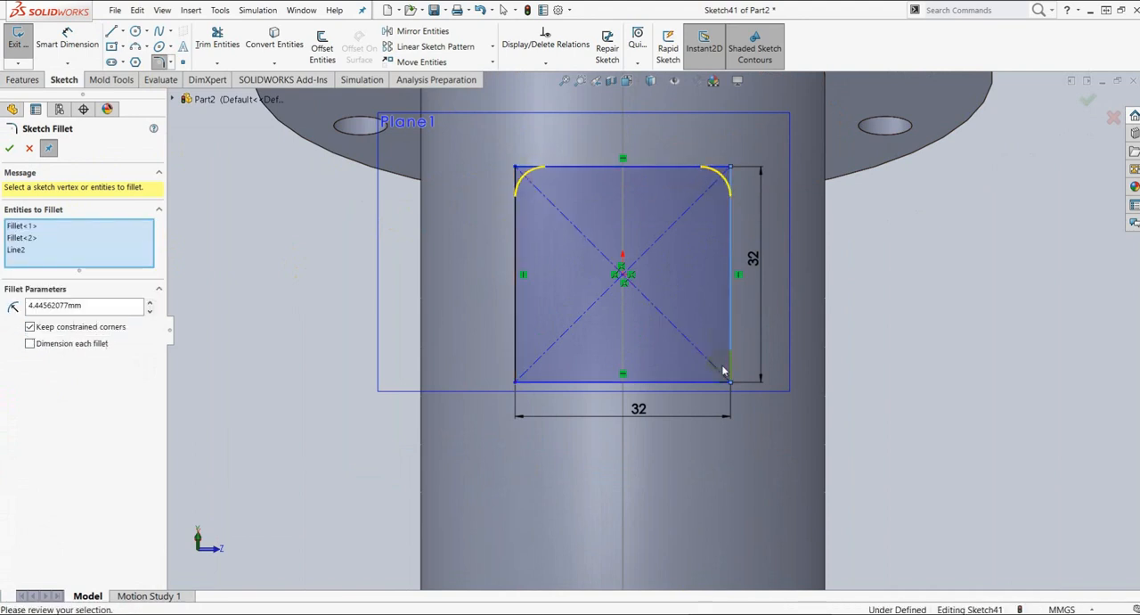
{"action": "left_click", "coordinate": [720, 383]}
{"action": "left_click", "coordinate": [558, 385]}
{"action": "left_click", "coordinate": [515, 363]}
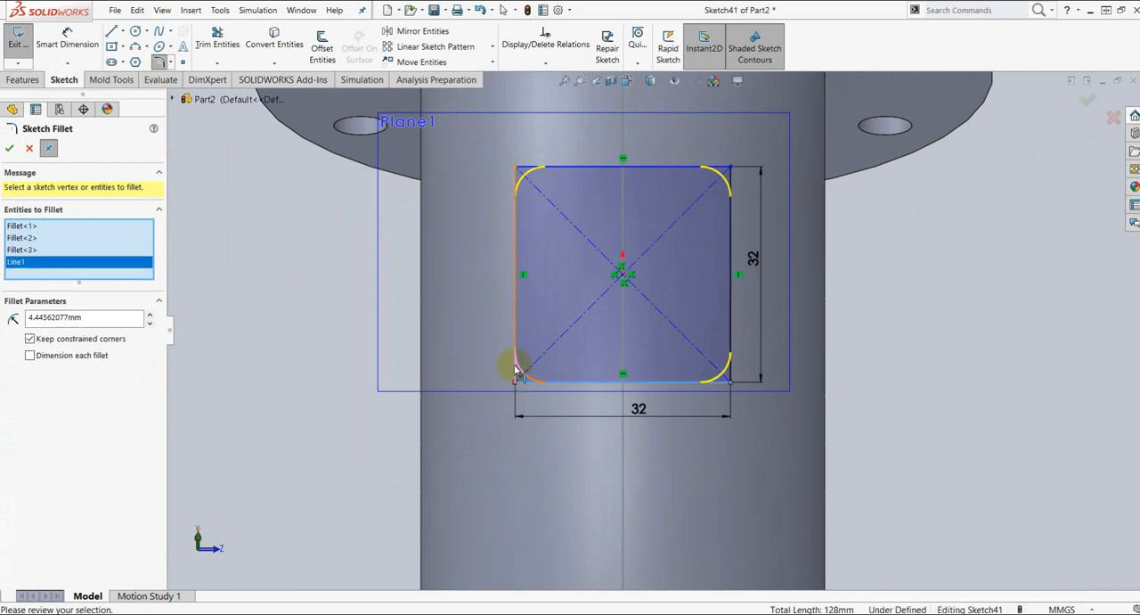
{"action": "left_click", "coordinate": [8, 151]}
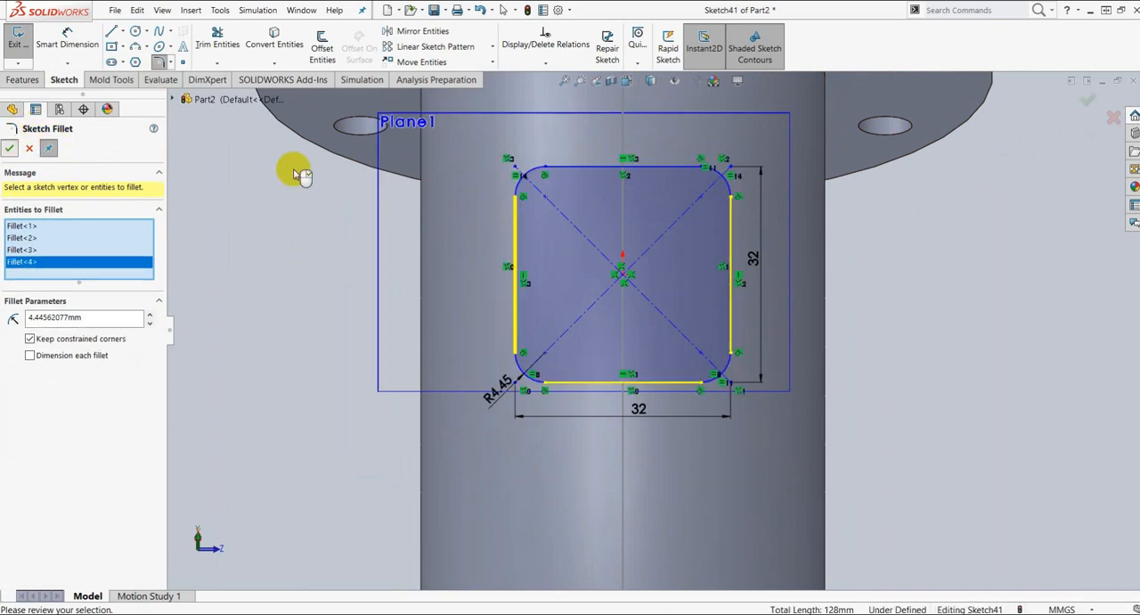
{"action": "left_click", "coordinate": [24, 81]}
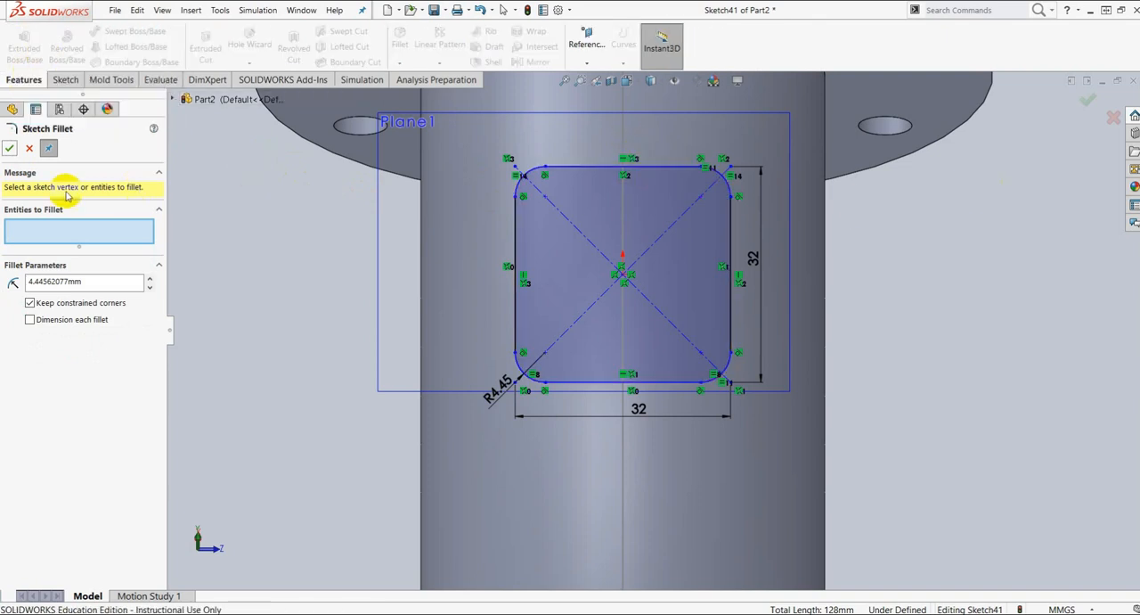
{"action": "left_click", "coordinate": [8, 152]}
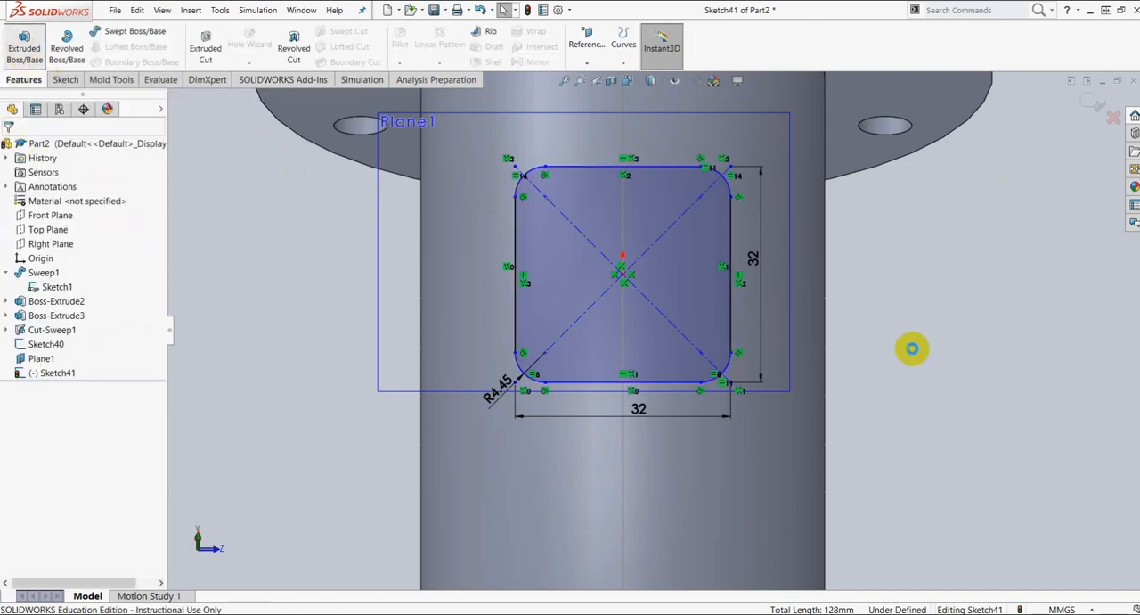
Step: Extrude the rounded square toward the pipe with the Up To Next end condition, merging the result
{"action": "middle_click_drag", "start_coordinate": [927, 311], "coordinate": [662, 323]}
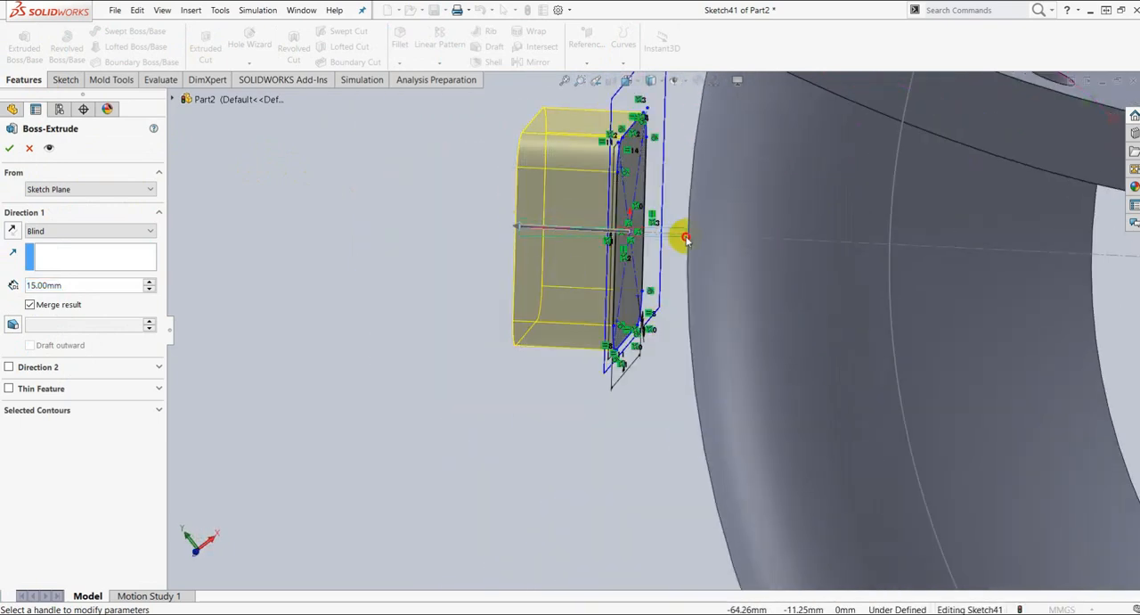
{"action": "left_click_drag", "start_coordinate": [521, 230], "coordinate": [754, 237]}
{"action": "left_click", "coordinate": [81, 232]}
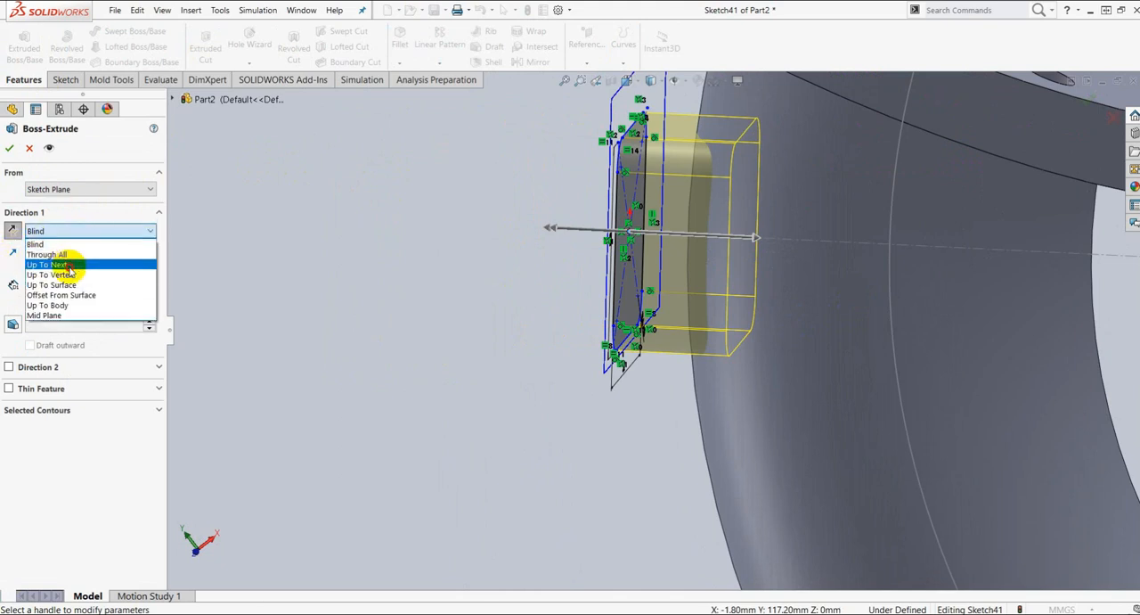
{"action": "left_click", "coordinate": [62, 265]}
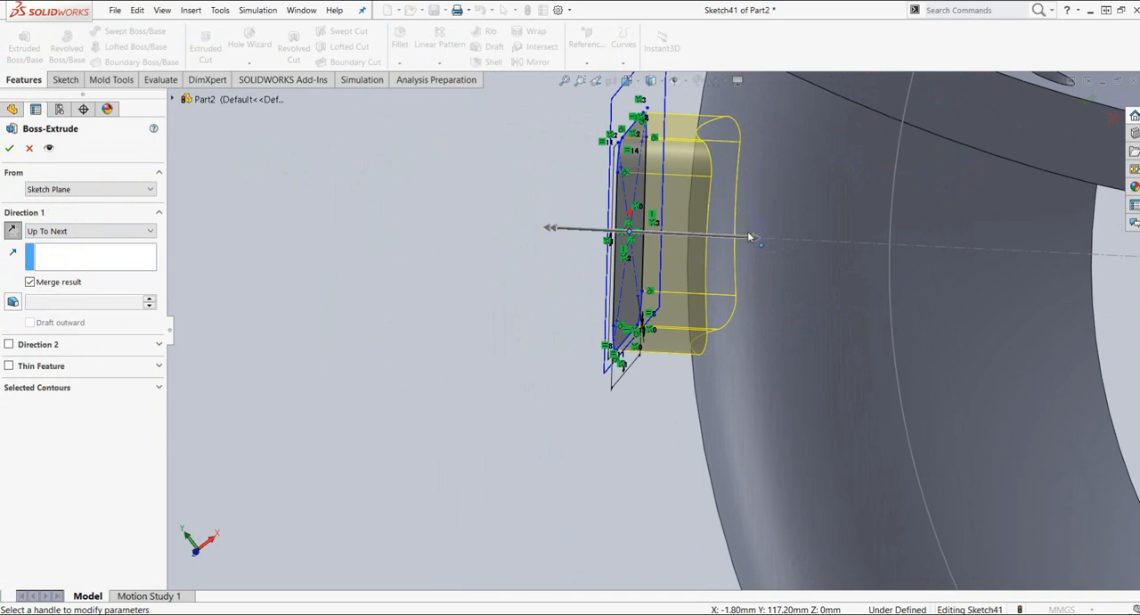
{"action": "mouse_move", "coordinate": [811, 269]}
{"action": "middle_mouse_down"}
{"action": "mouse_move", "coordinate": [878, 198]}
{"action": "mouse_move", "coordinate": [670, 231]}
{"action": "middle_mouse_up"}
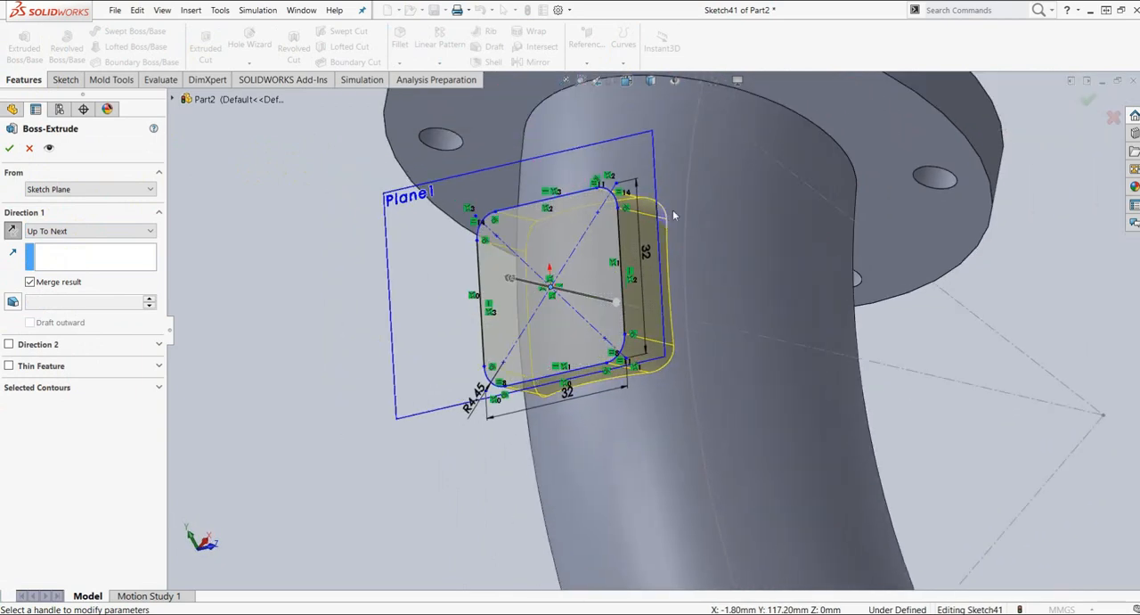
{"action": "mouse_move", "coordinate": [720, 177]}
{"action": "middle_mouse_down"}
{"action": "mouse_move", "coordinate": [754, 253]}
{"action": "mouse_move", "coordinate": [645, 171]}
{"action": "middle_mouse_up"}
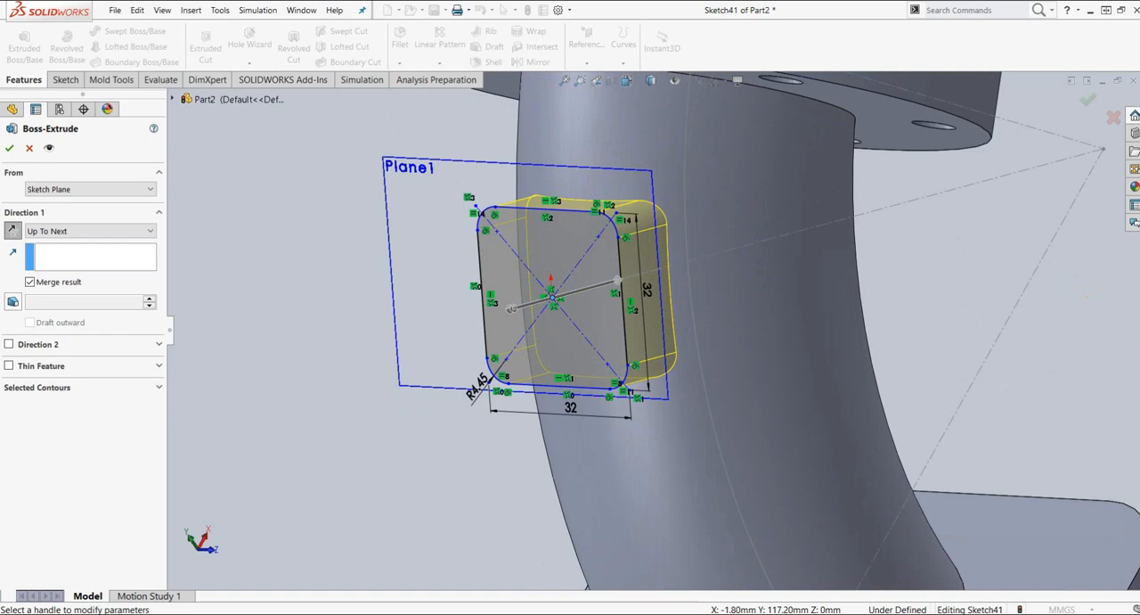
{"action": "left_click", "coordinate": [13, 149]}
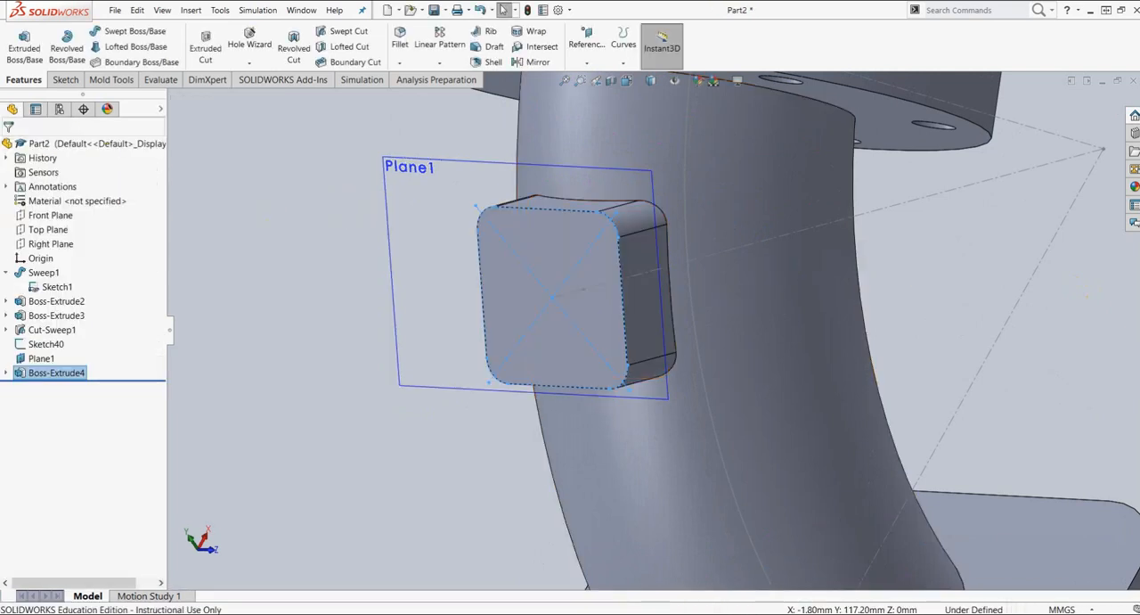
{"action": "left_click", "coordinate": [527, 286]}
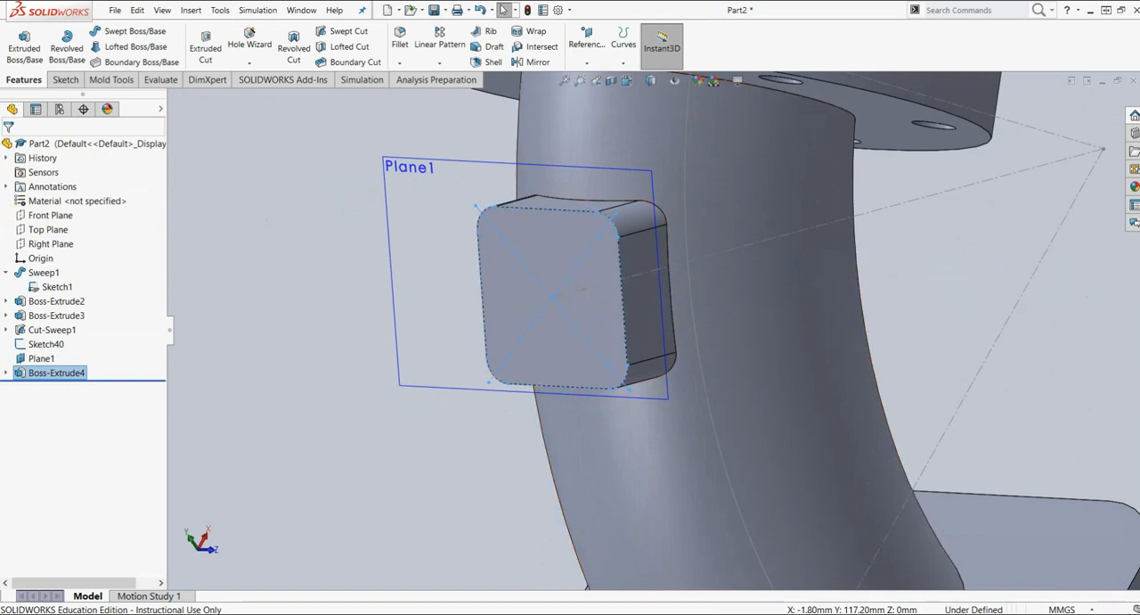
Step: Consult the elbow drawing in Nitro Pro, and start a SolidWorks sketch on the base flange's side face below the square boss
{"action": "scroll", "coordinate": [736, 440], "scroll_direction": "up", "scroll_amount": 8}
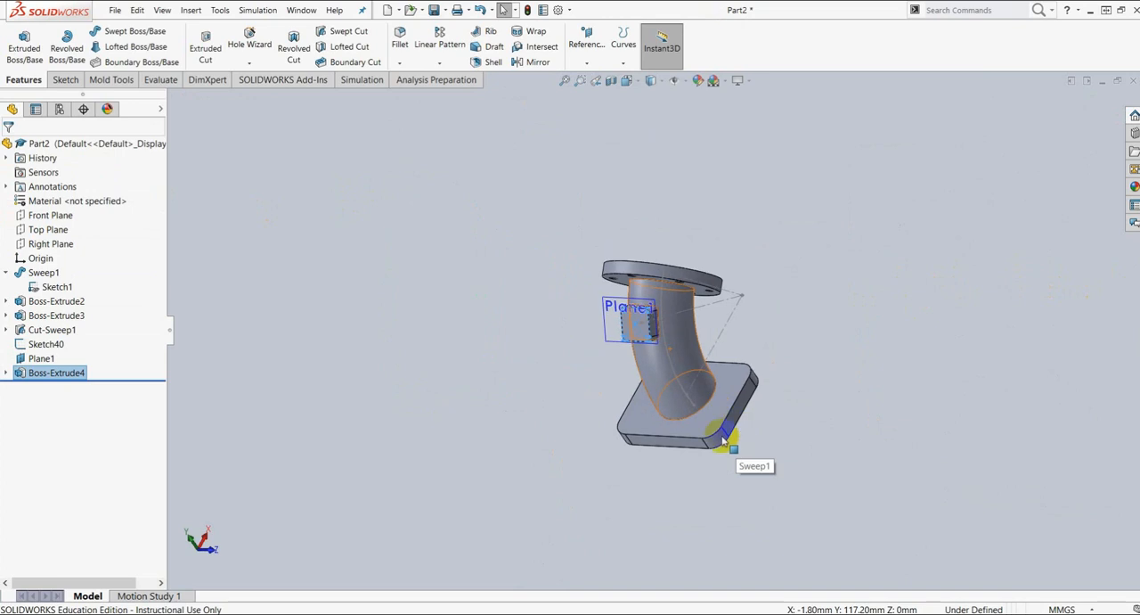
{"action": "left_click_drag", "start_coordinate": [1139, 87], "coordinate": [590, 45]}
{"action": "left_click", "coordinate": [813, 43]}
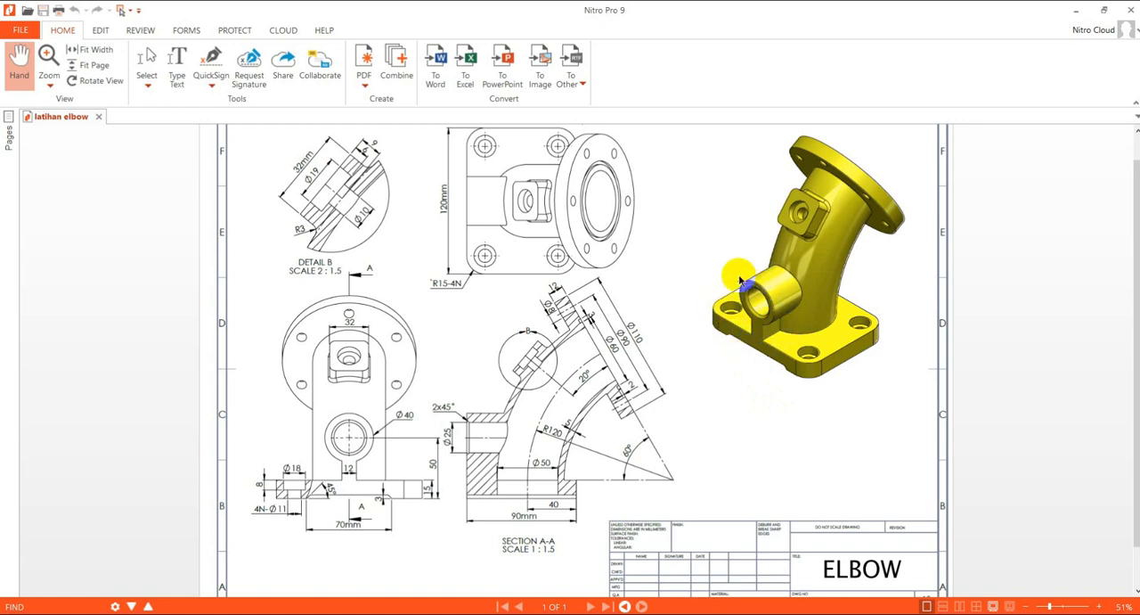
{"action": "left_click_drag", "start_coordinate": [856, 13], "coordinate": [1139, 89]}
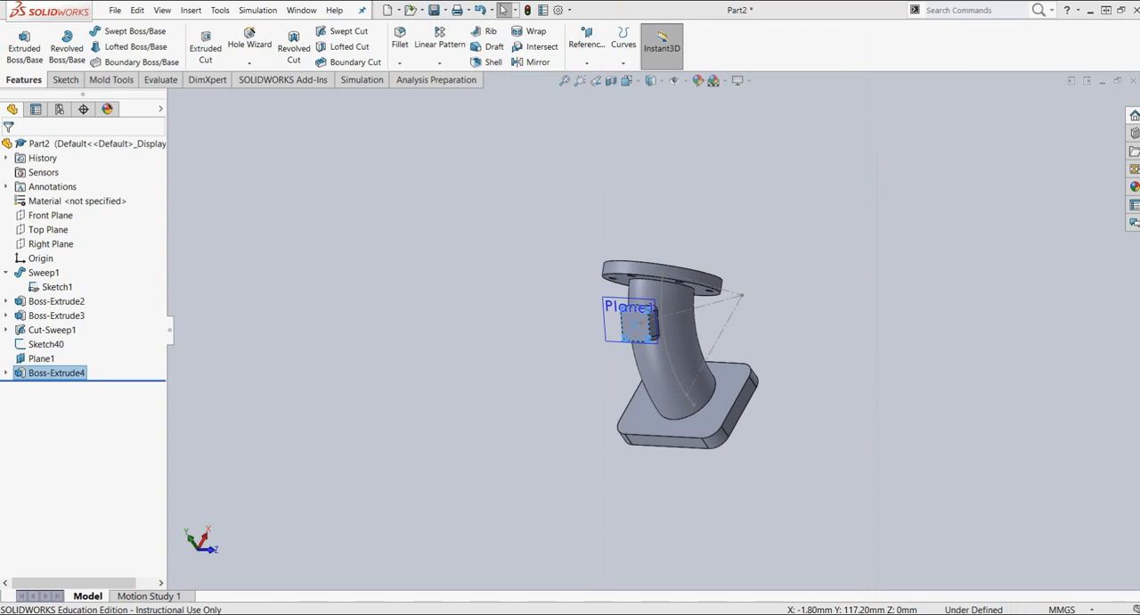
{"action": "left_click", "coordinate": [812, 284]}
{"action": "middle_click_drag", "start_coordinate": [840, 359], "coordinate": [820, 412]}
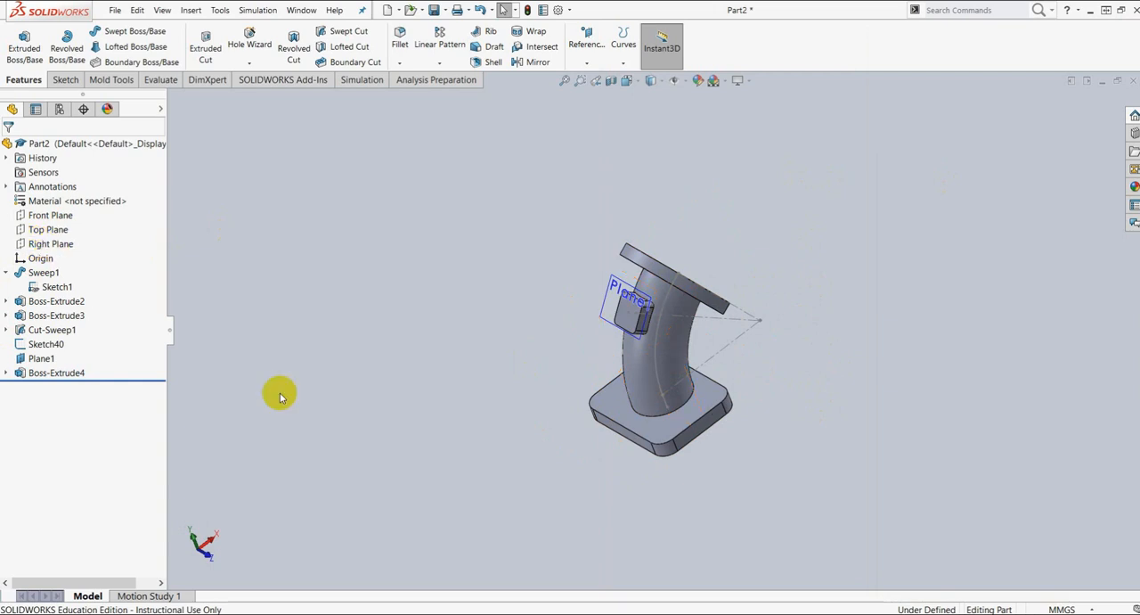
{"action": "middle_click_drag", "start_coordinate": [587, 451], "coordinate": [662, 424]}
{"action": "scroll", "coordinate": [662, 425], "scroll_direction": "down", "scroll_amount": 3}
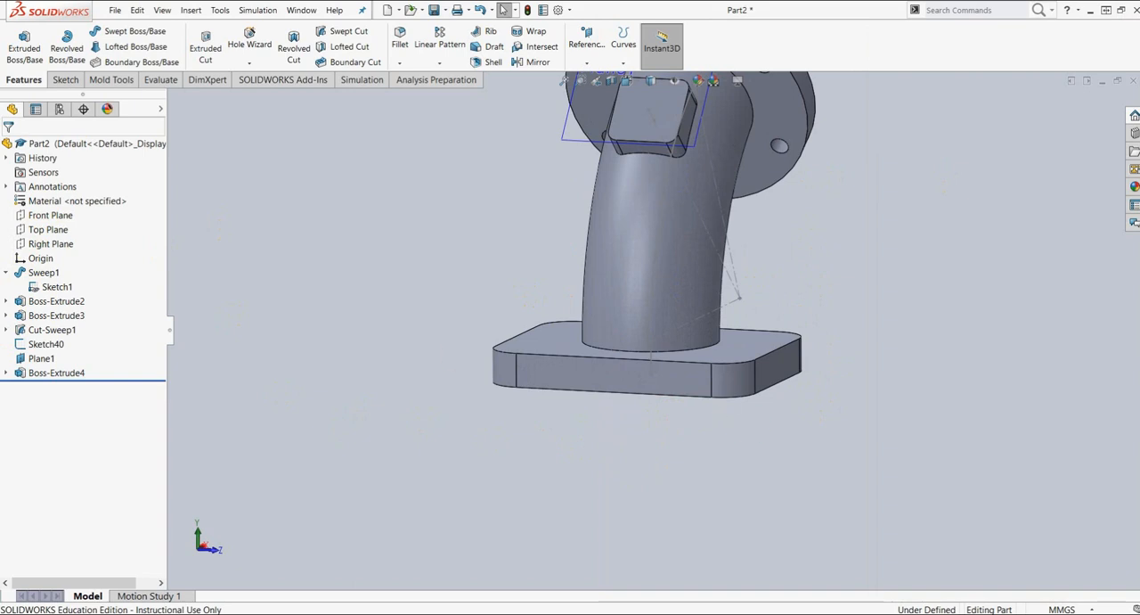
{"action": "left_click", "coordinate": [609, 381]}
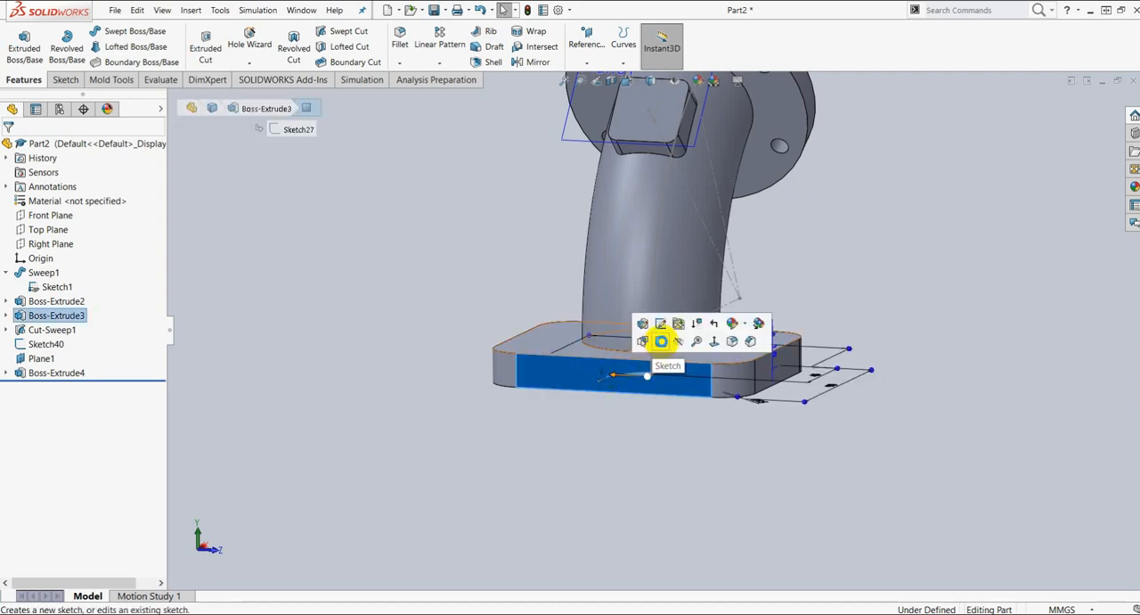
{"action": "left_click", "coordinate": [661, 341]}
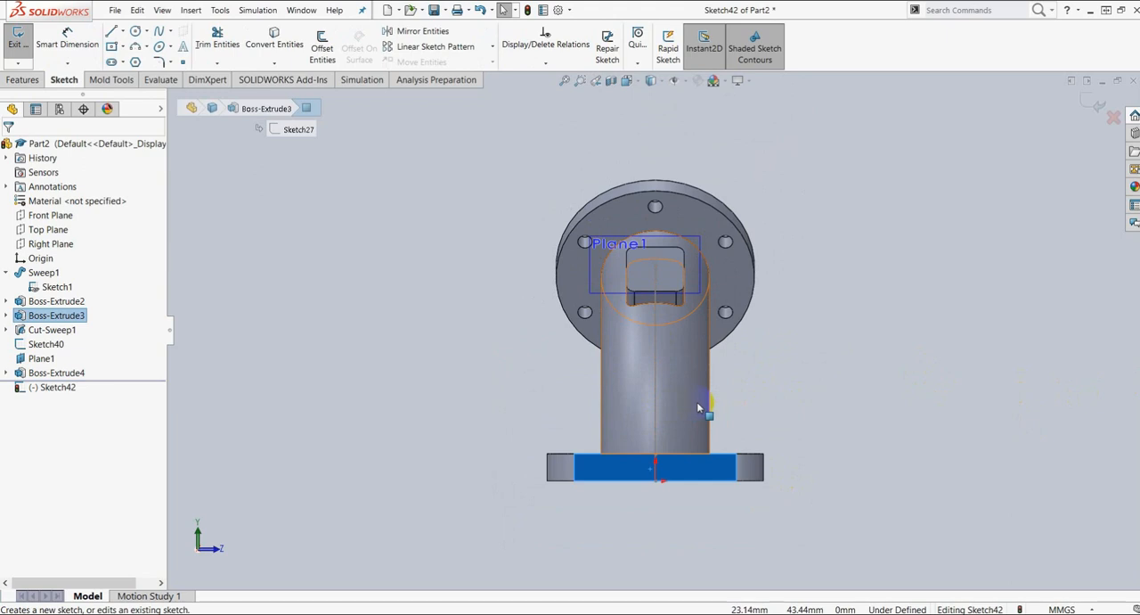
Step: Sketch a circle about 28 mm in diameter on the pipe's vertical centerline, just above the base flange
{"action": "scroll", "coordinate": [700, 407], "scroll_direction": "down", "scroll_amount": 2}
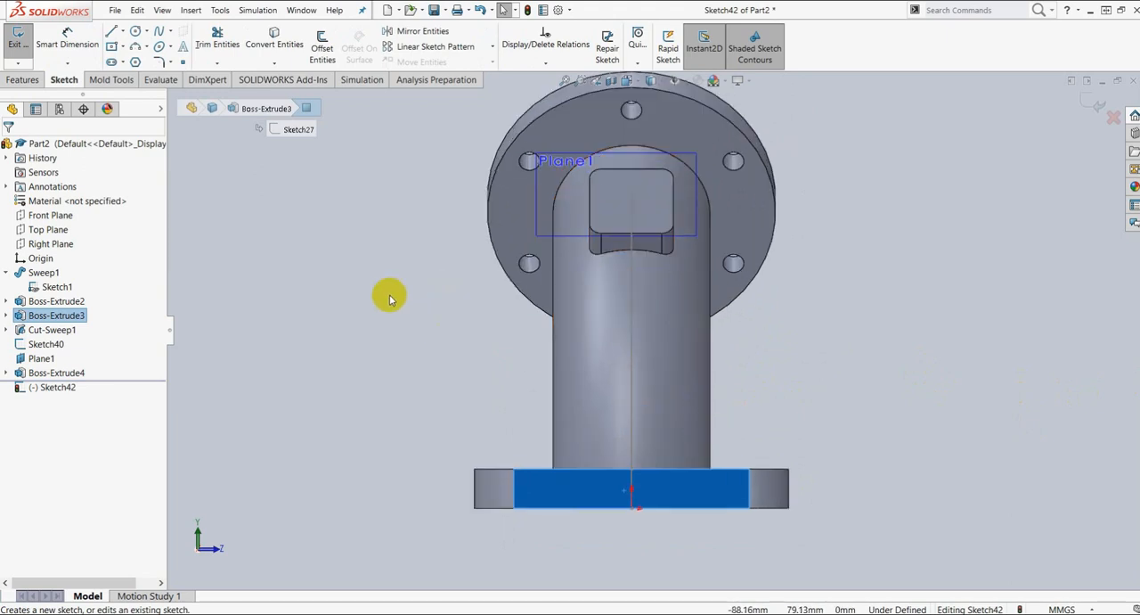
{"action": "left_click", "coordinate": [134, 33]}
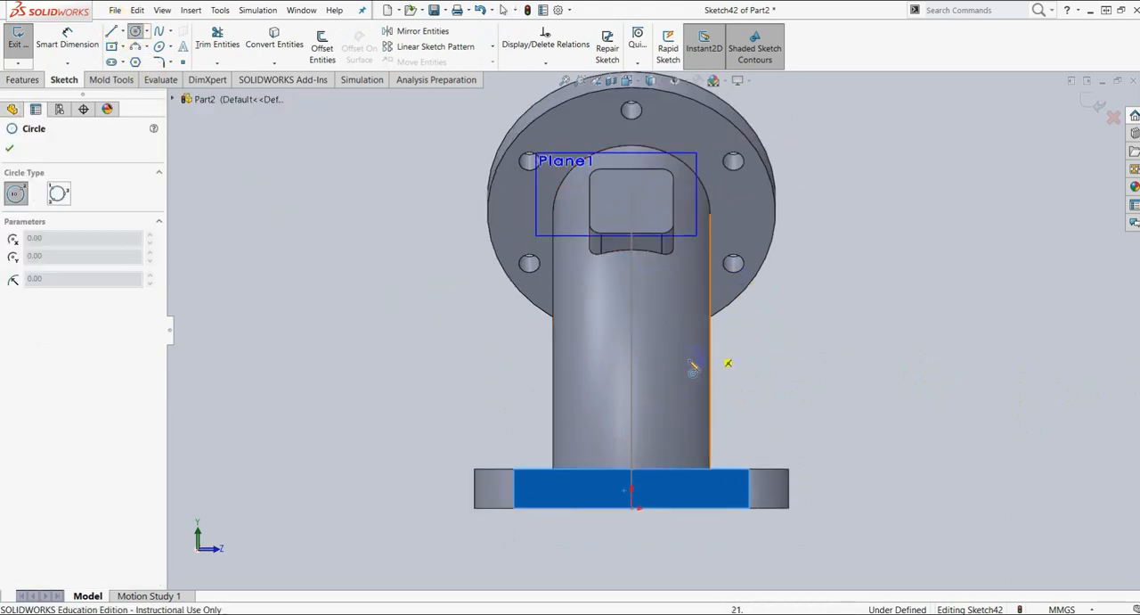
{"action": "left_click", "coordinate": [632, 409]}
{"action": "left_click", "coordinate": [606, 385]}
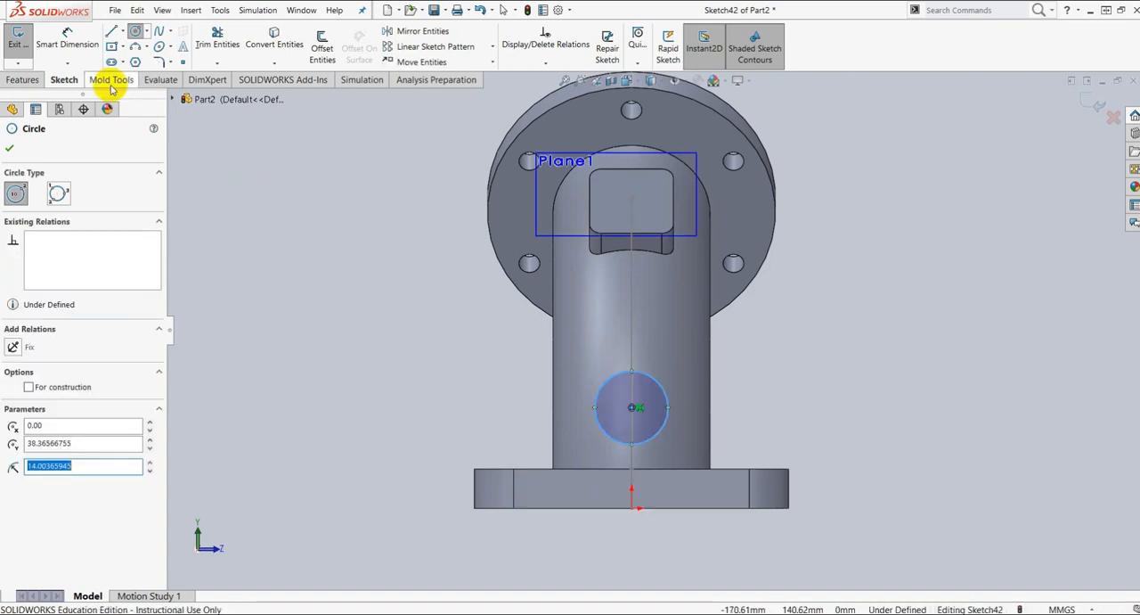
Step: Dimension the circle's diameter as 40 mm
{"action": "left_click", "coordinate": [70, 40]}
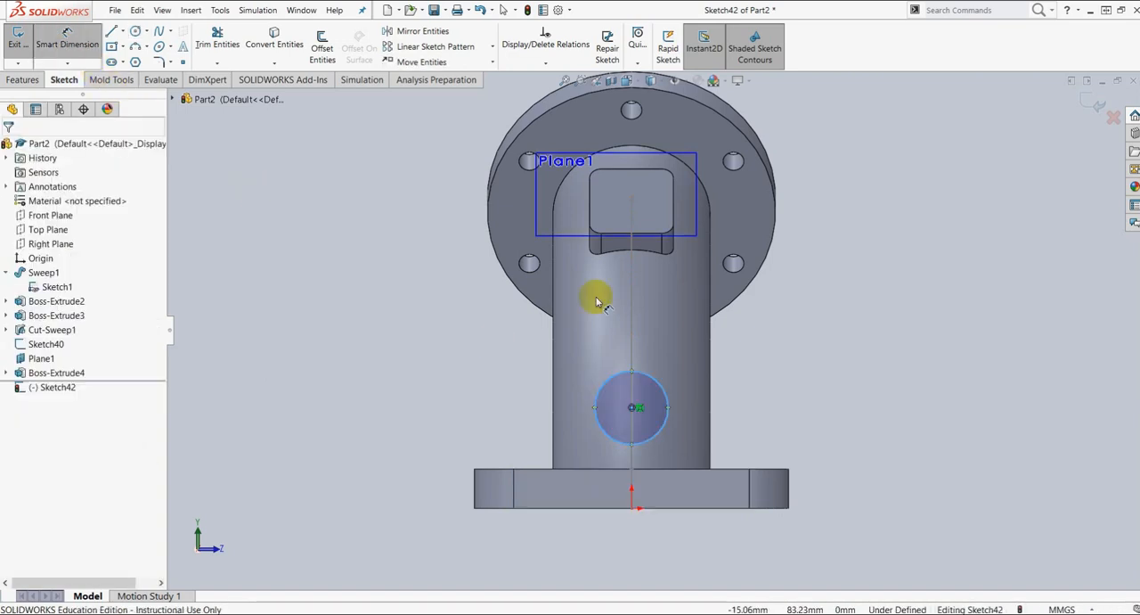
{"action": "left_click", "coordinate": [670, 402]}
{"action": "left_click", "coordinate": [744, 403]}
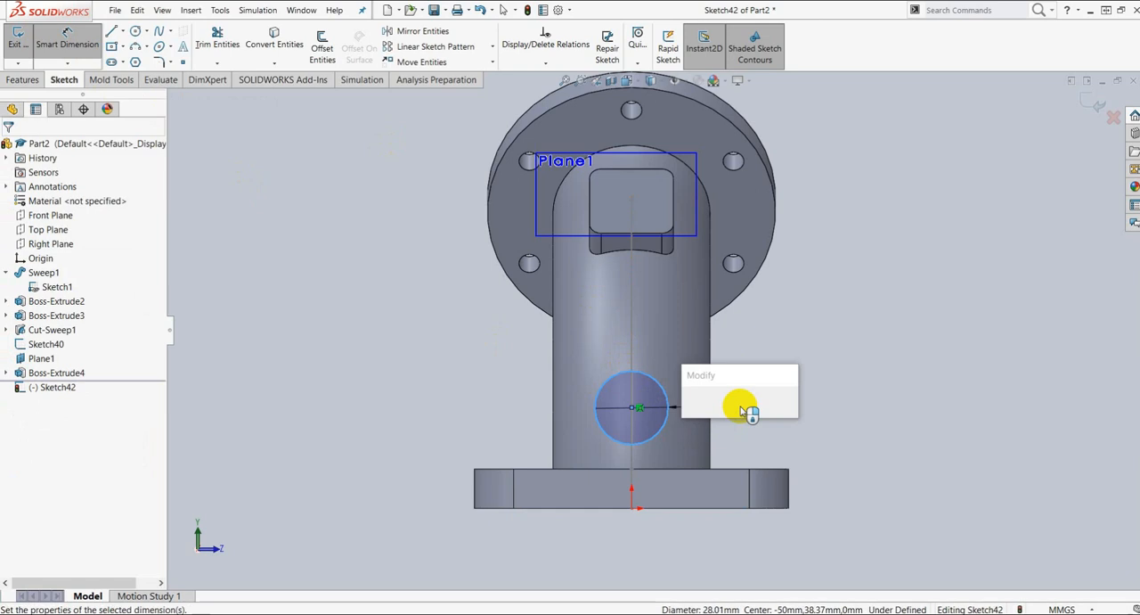
{"action": "type", "text": "40"}
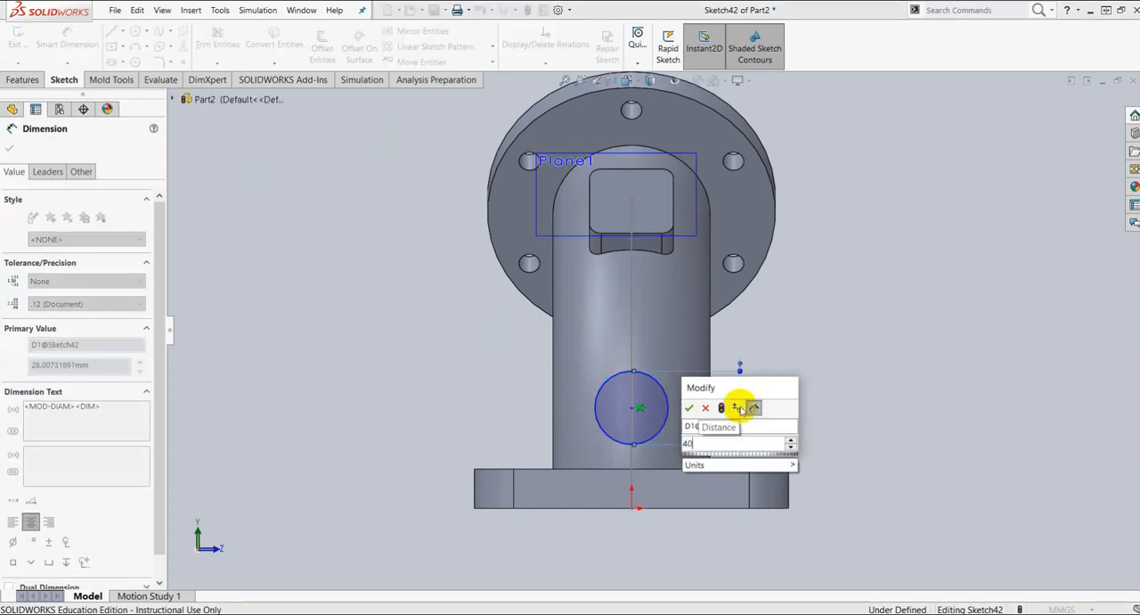
{"action": "key", "text": "Return"}
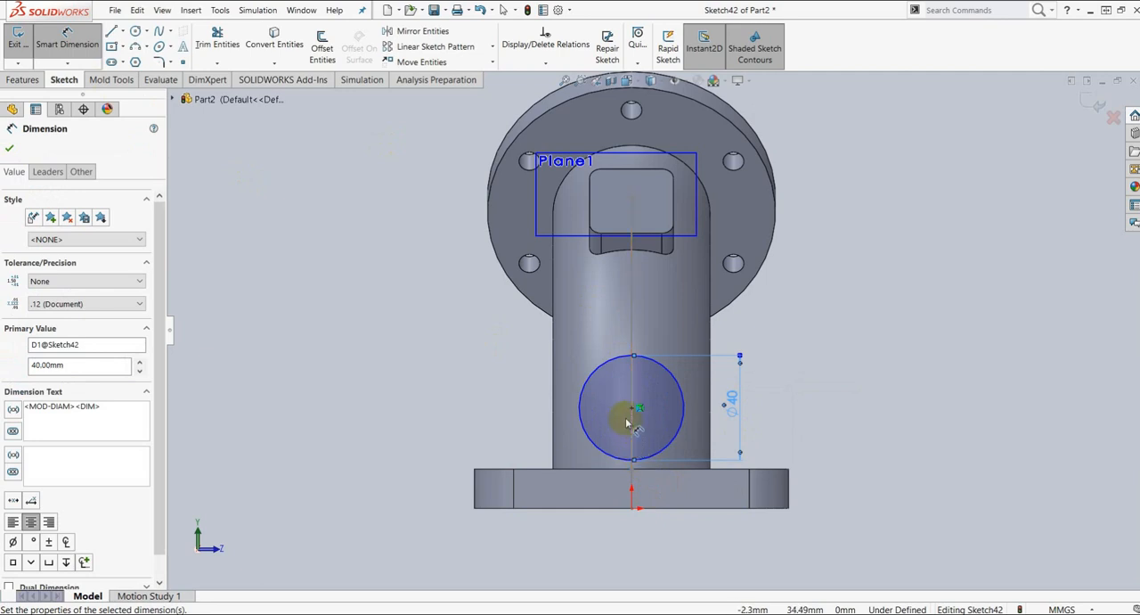
Step: Dimension the height from the origin to the circle's center as 50 mm
{"action": "scroll", "coordinate": [638, 408], "scroll_direction": "down", "scroll_amount": 5}
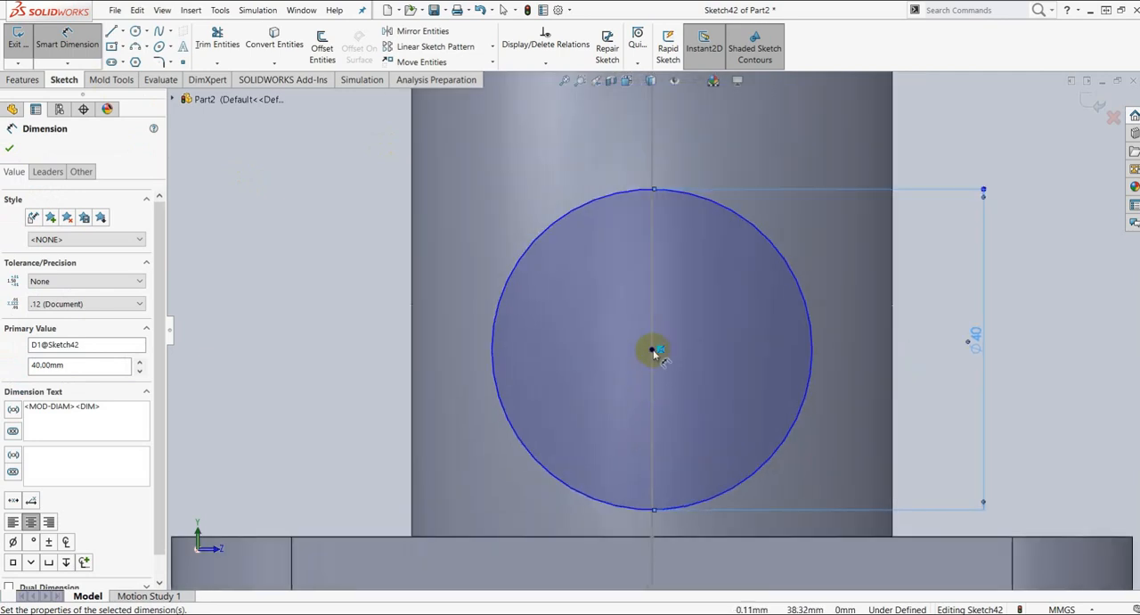
{"action": "left_click", "coordinate": [652, 350]}
{"action": "scroll", "coordinate": [686, 496], "scroll_direction": "up", "scroll_amount": 5}
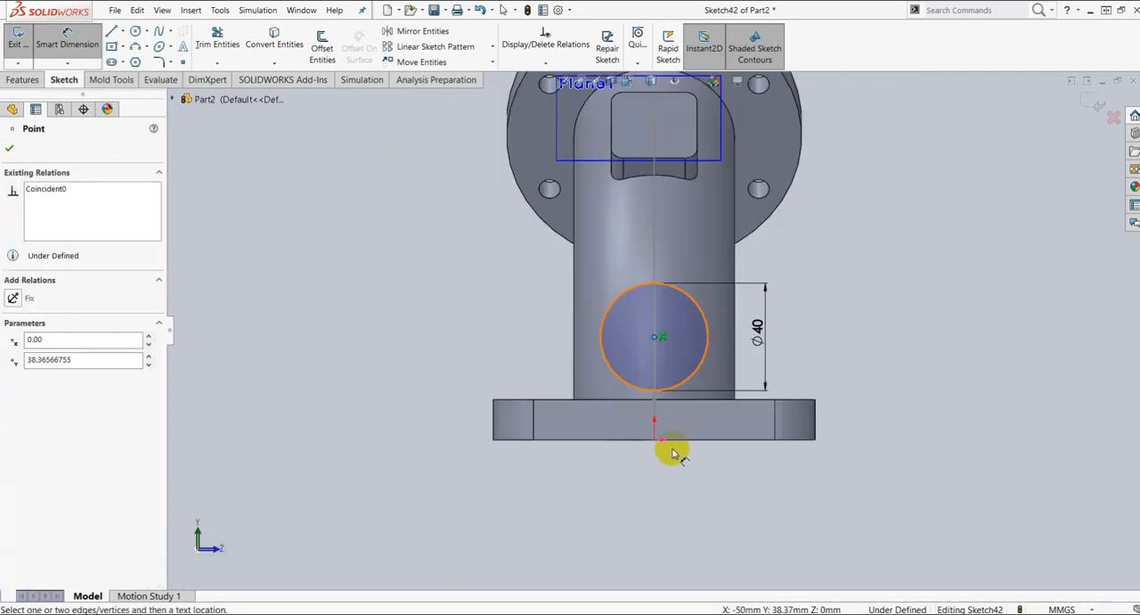
{"action": "scroll", "coordinate": [672, 453], "scroll_direction": "down", "scroll_amount": 3}
{"action": "left_click", "coordinate": [640, 415]}
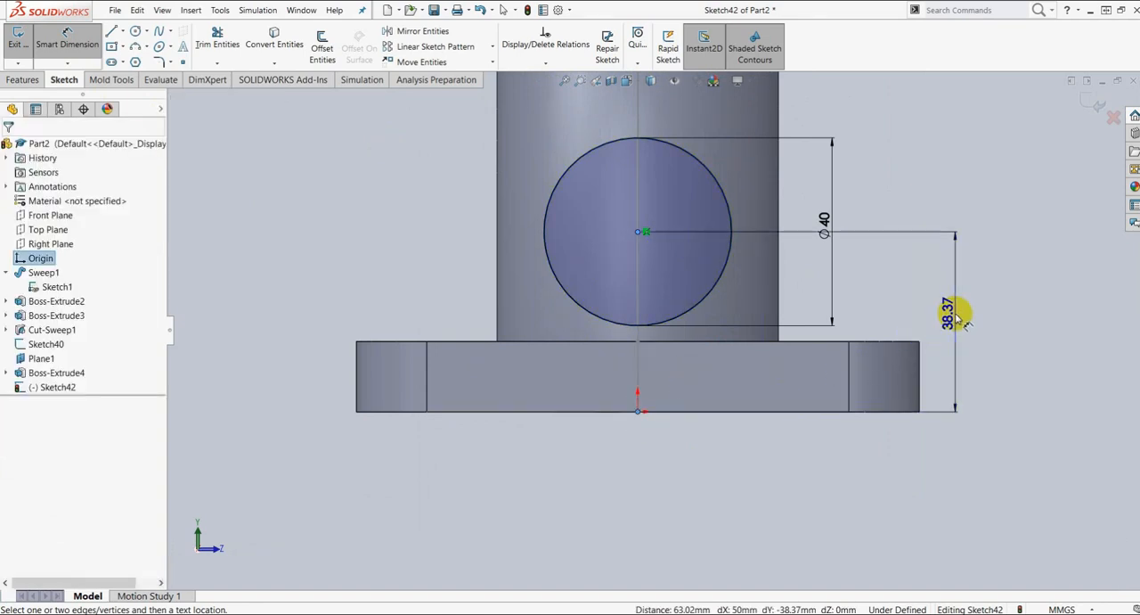
{"action": "left_click", "coordinate": [955, 314]}
{"action": "type", "text": "50"}
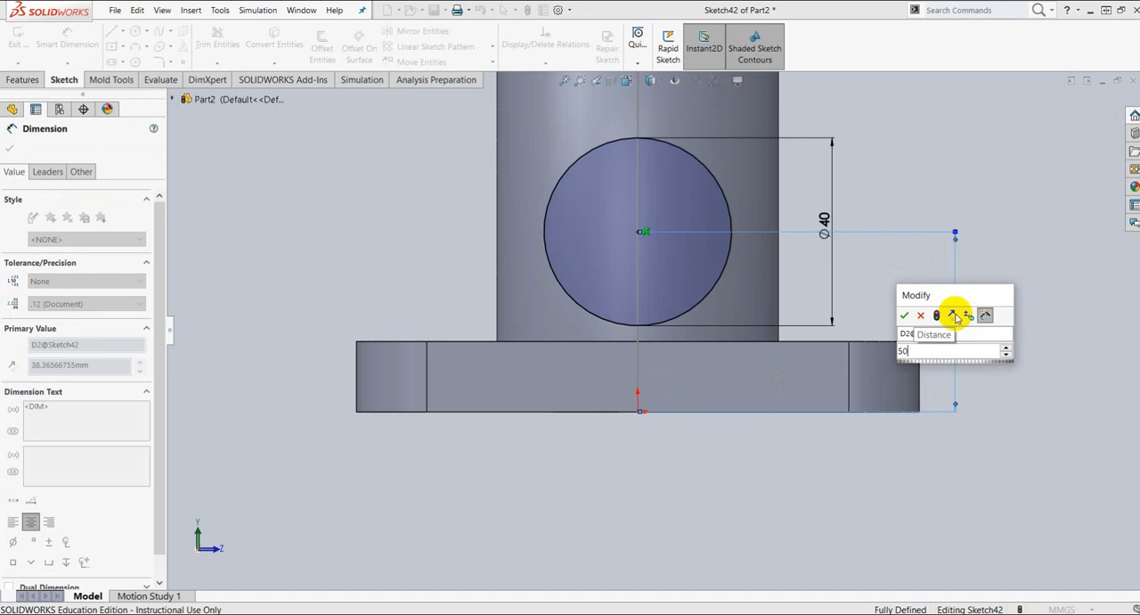
{"action": "key", "text": "Return"}
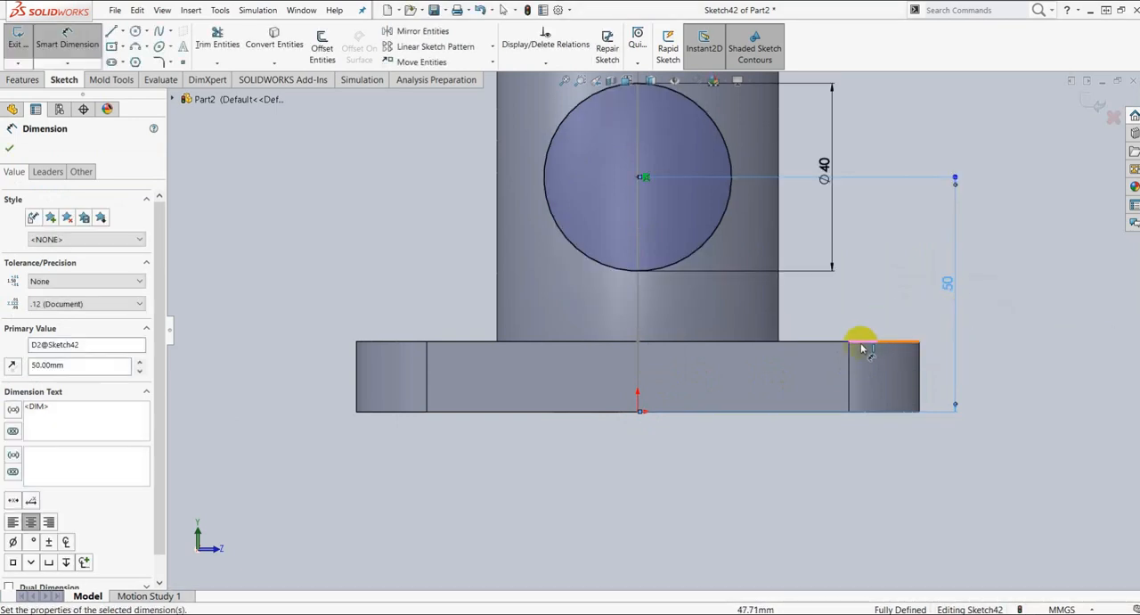
Step: Sketch a vertical line about 17 mm long from the circle's lower left arc down to the base flange's top edge
{"action": "scroll", "coordinate": [695, 306], "scroll_direction": "up", "scroll_amount": 2}
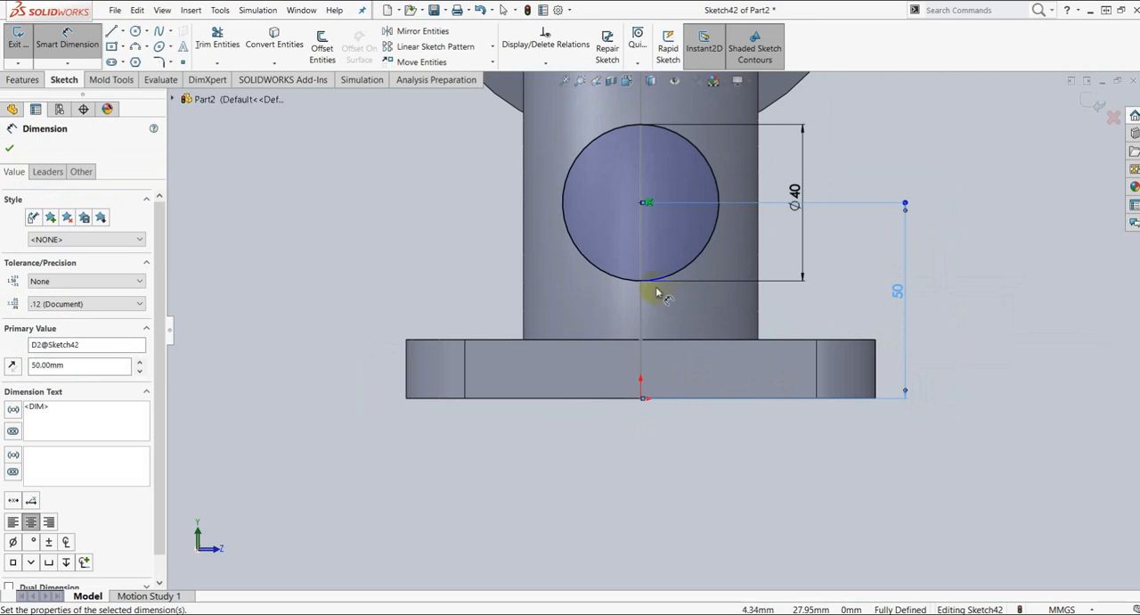
{"action": "scroll", "coordinate": [631, 278], "scroll_direction": "down", "scroll_amount": 3}
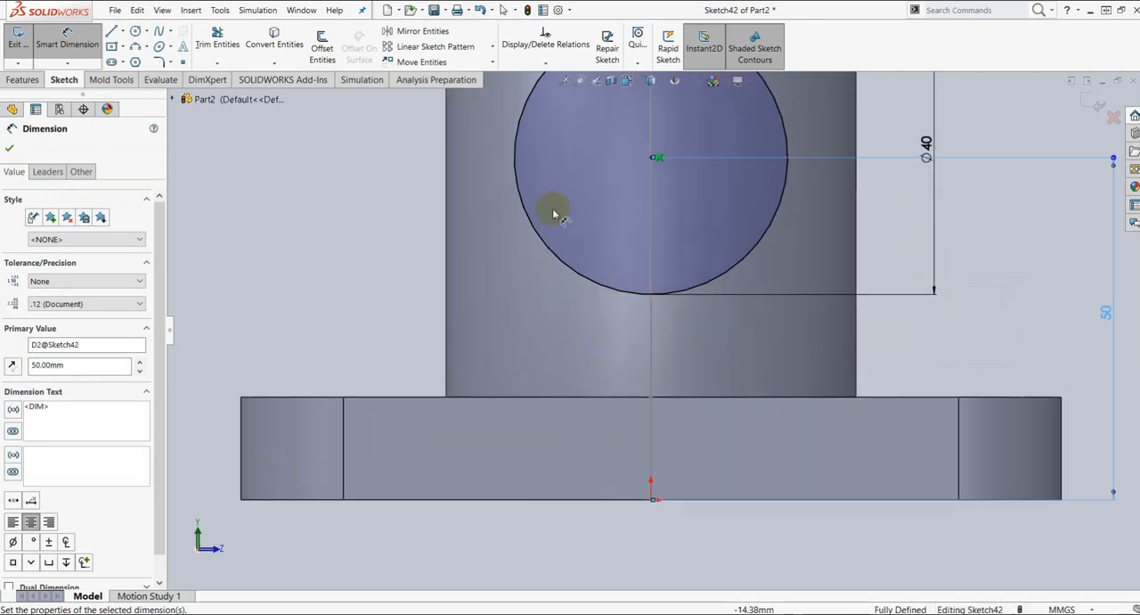
{"action": "left_click", "coordinate": [111, 31]}
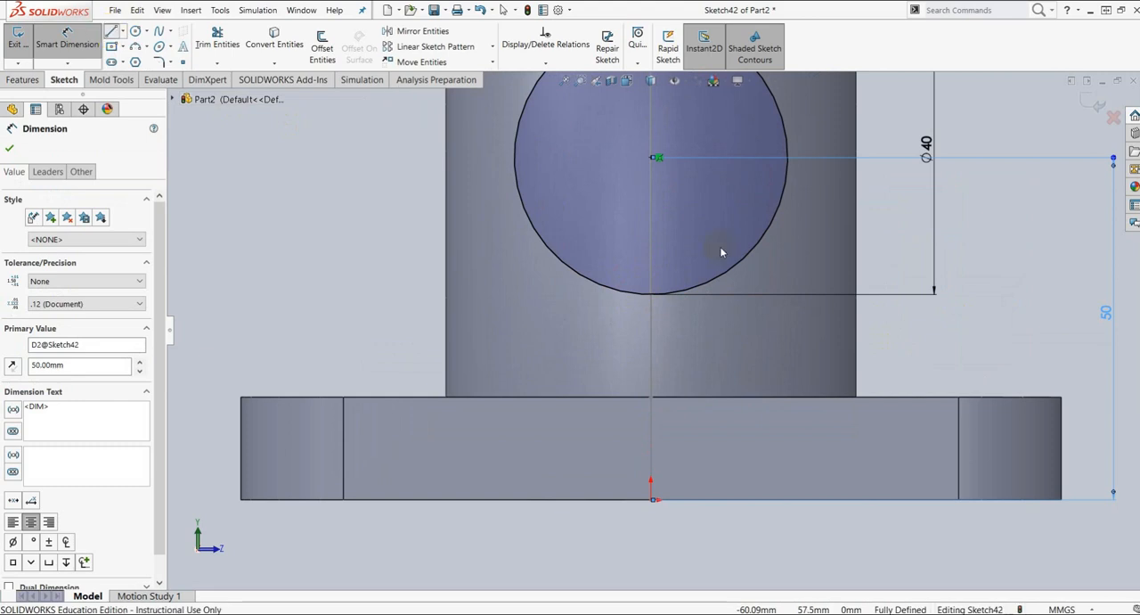
{"action": "left_click", "coordinate": [597, 285]}
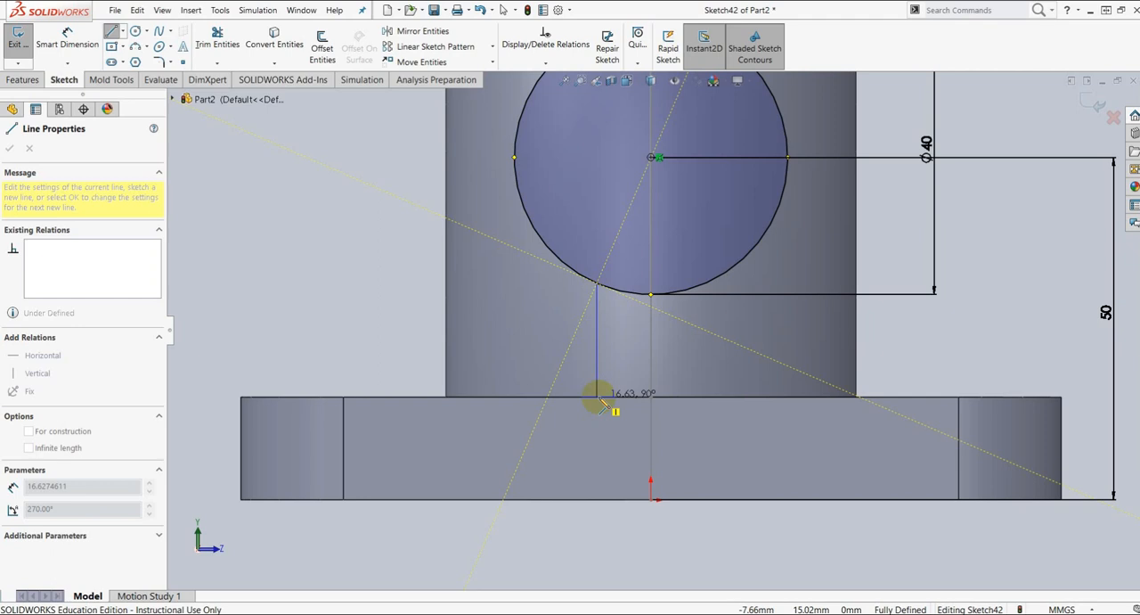
{"action": "left_click", "coordinate": [602, 403]}
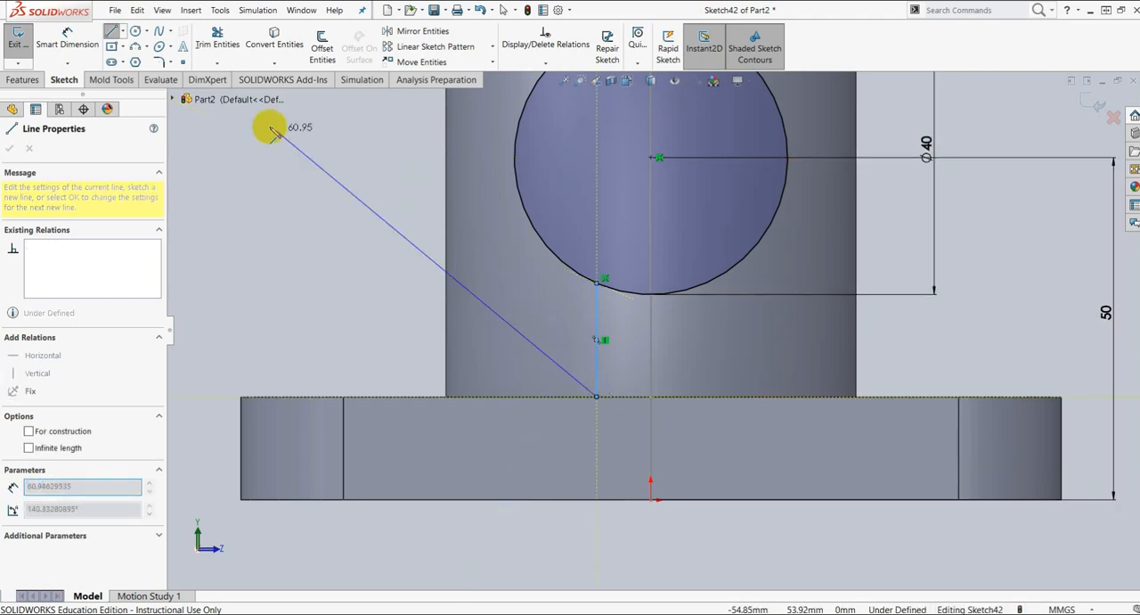
{"action": "key", "text": "Escape"}
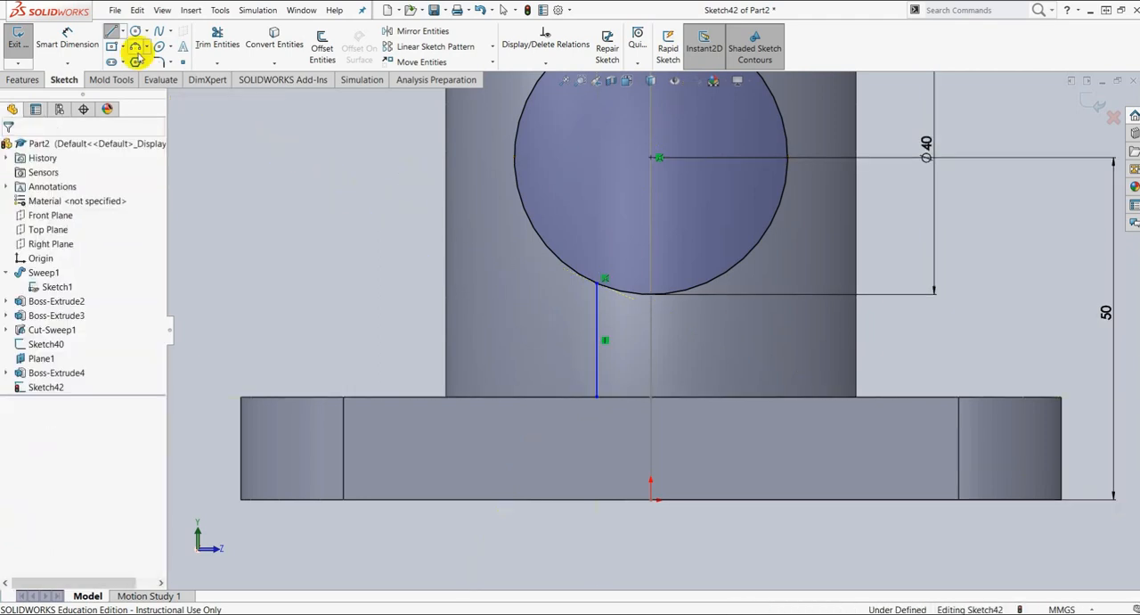
Step: Draw a vertical construction centerline from the circle's center down to the origin
{"action": "left_click", "coordinate": [122, 31]}
{"action": "left_click", "coordinate": [135, 62]}
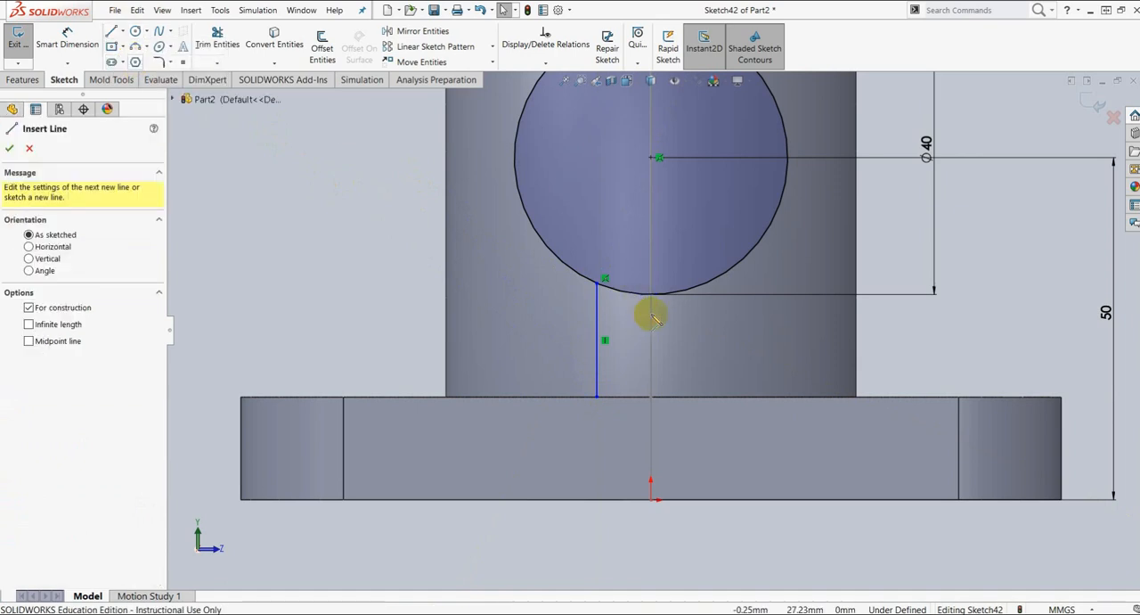
{"action": "left_click", "coordinate": [652, 158]}
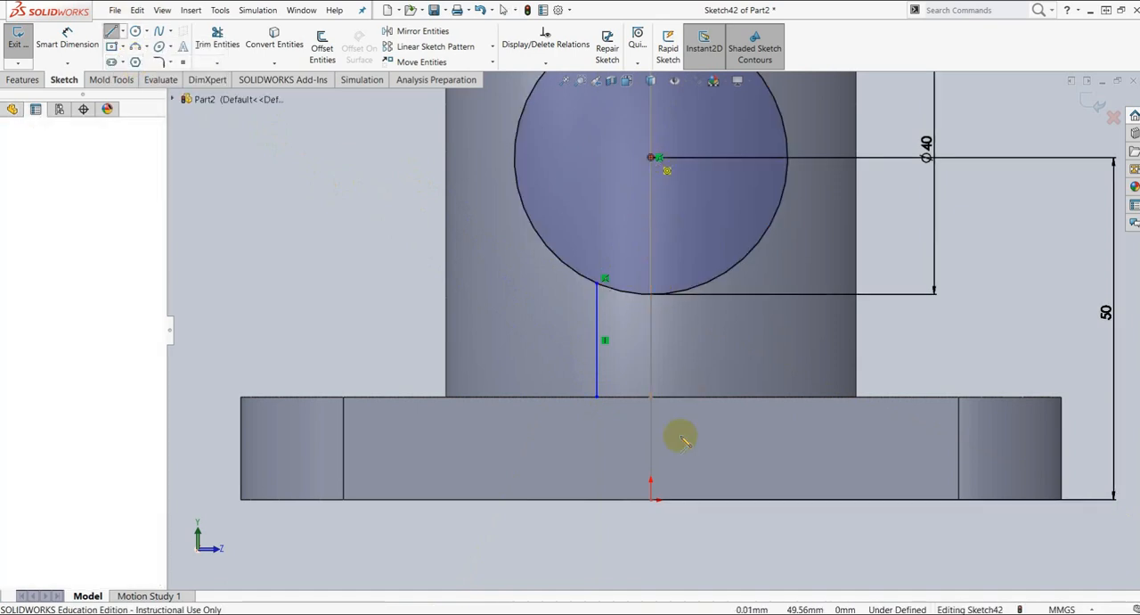
{"action": "left_click", "coordinate": [652, 501]}
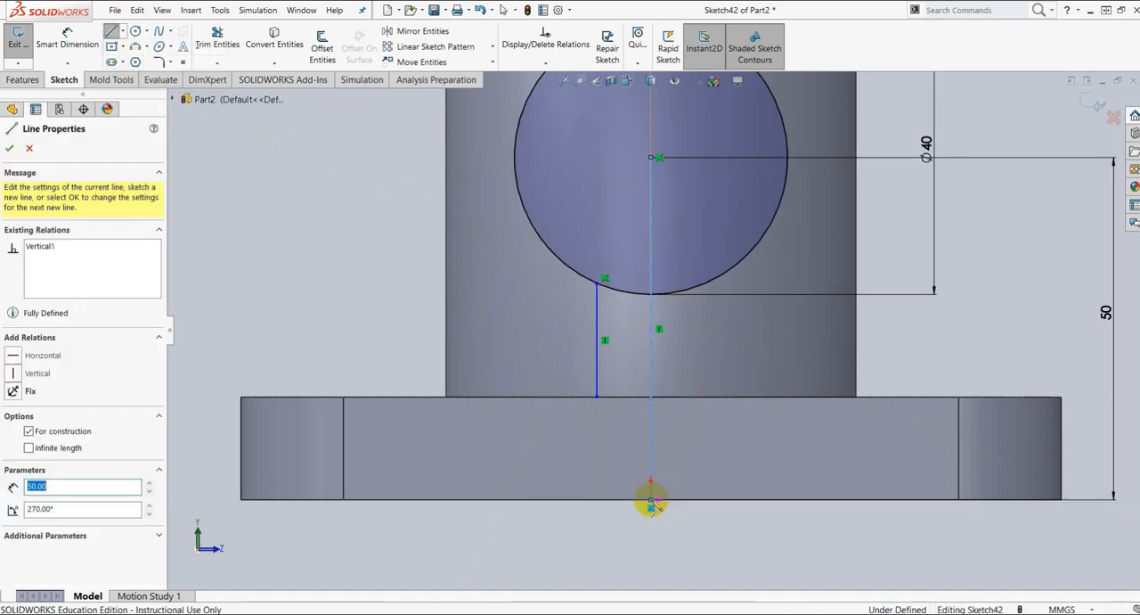
{"action": "key", "text": "Escape"}
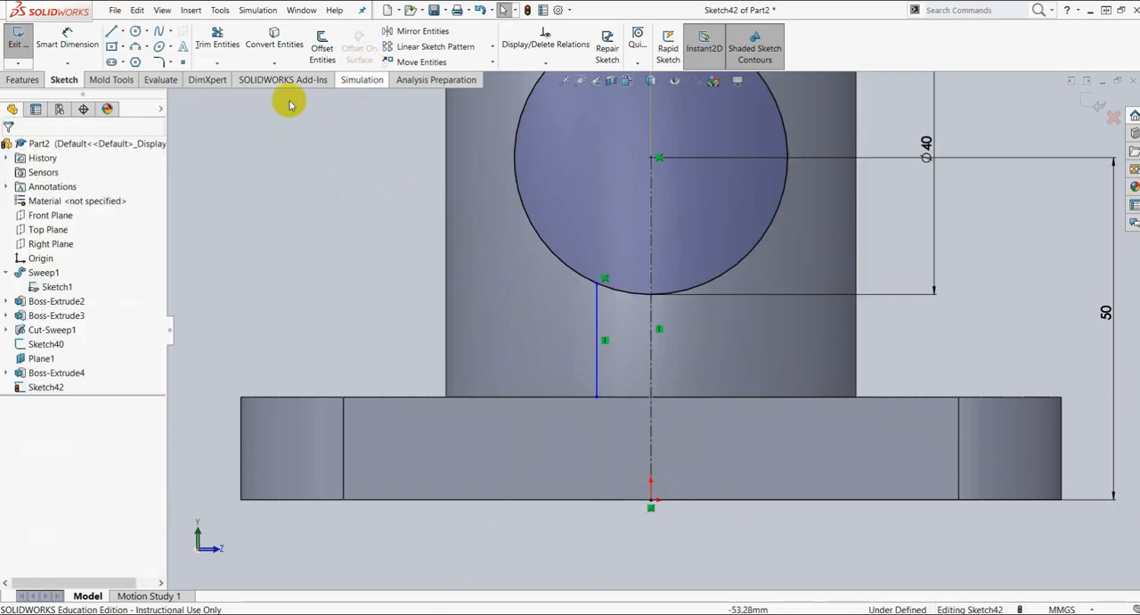
Step: Mirror the short vertical line below the circle about the construction centerline
{"action": "left_click", "coordinate": [398, 31]}
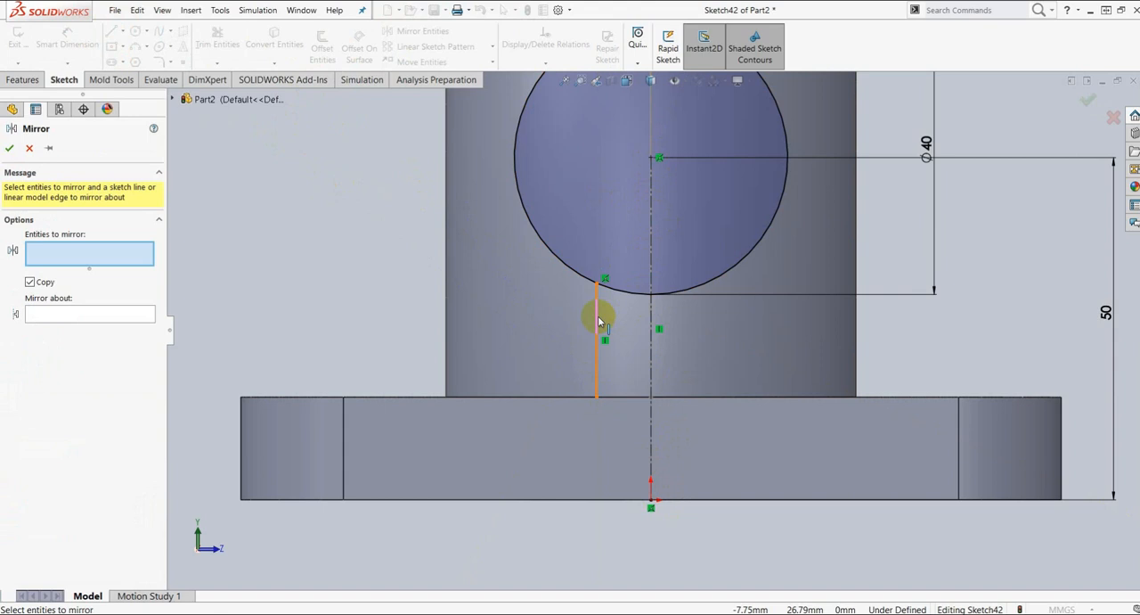
{"action": "left_click", "coordinate": [598, 321]}
{"action": "left_click", "coordinate": [27, 314]}
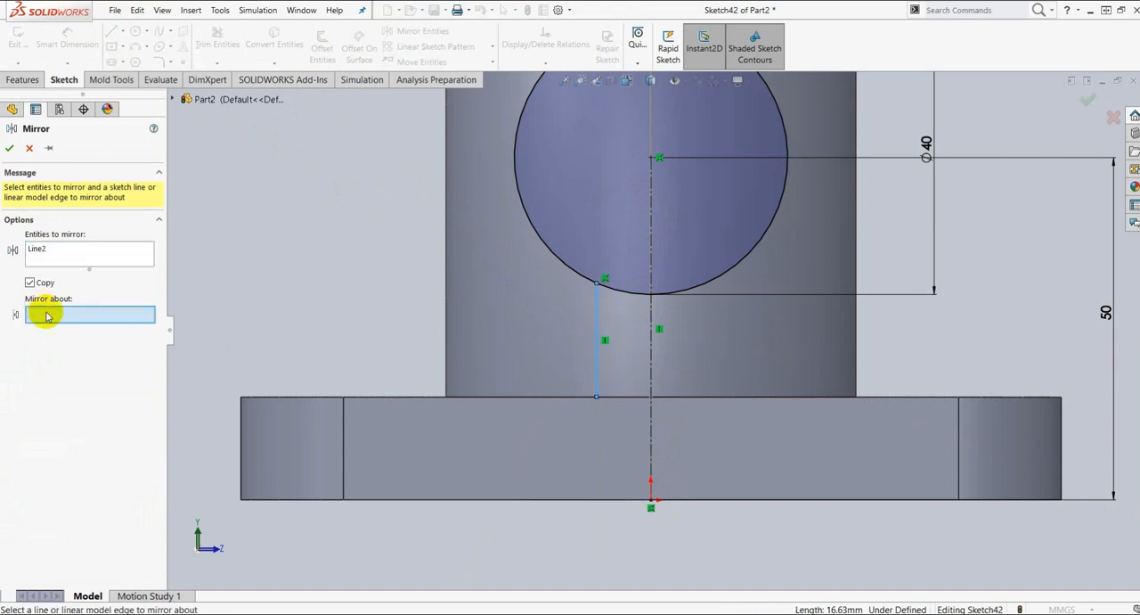
{"action": "left_click", "coordinate": [651, 341]}
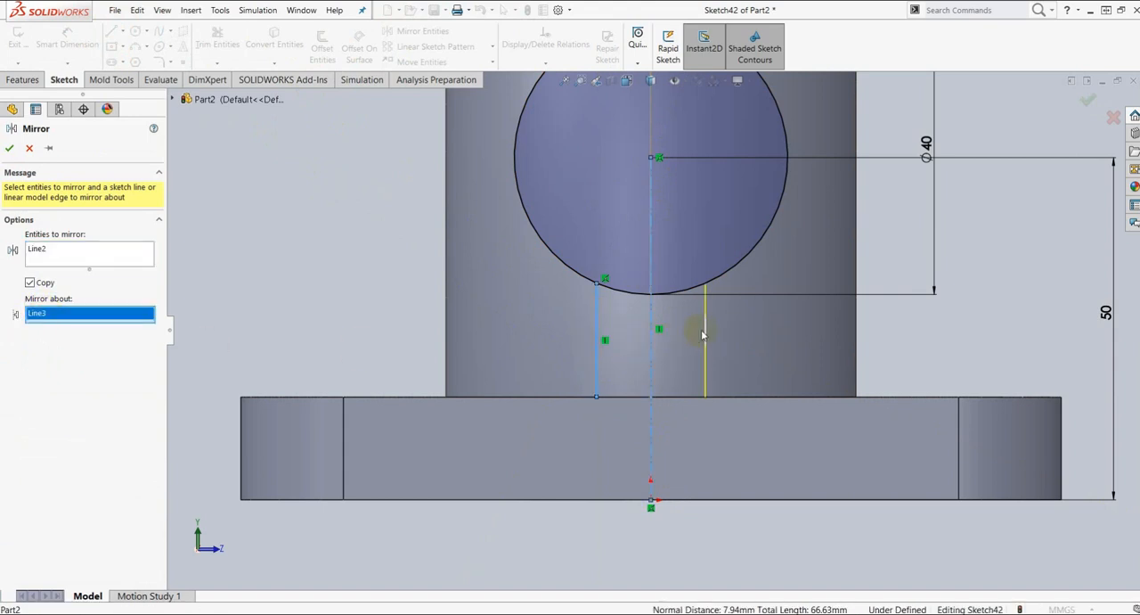
{"action": "left_click", "coordinate": [9, 148]}
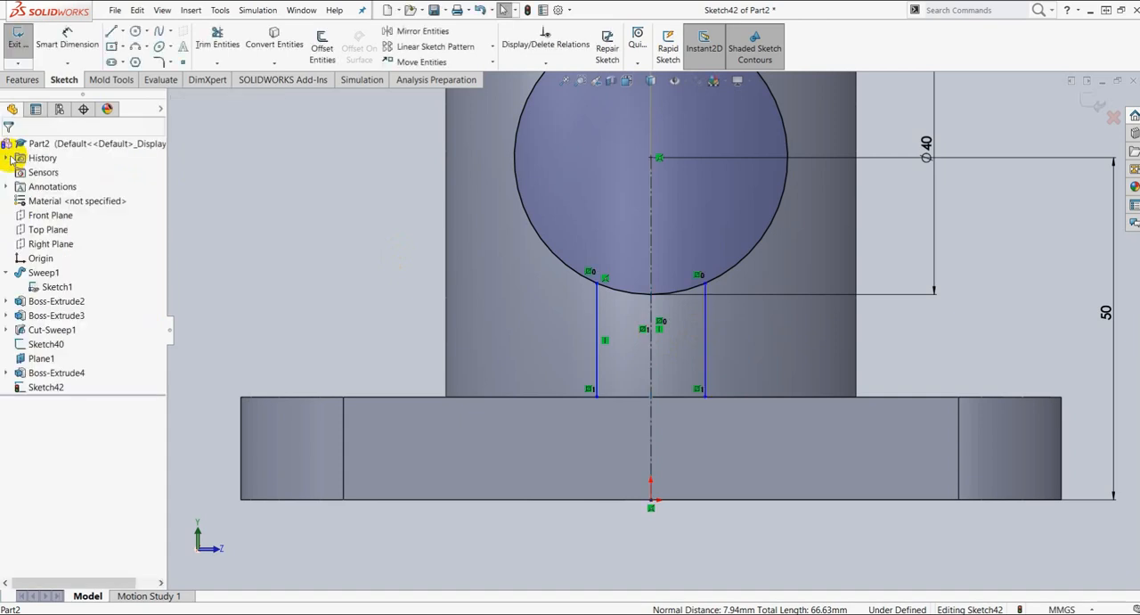
Step: Dimension the distance from the original vertical line to the centerline as 6 mm
{"action": "left_click", "coordinate": [66, 49]}
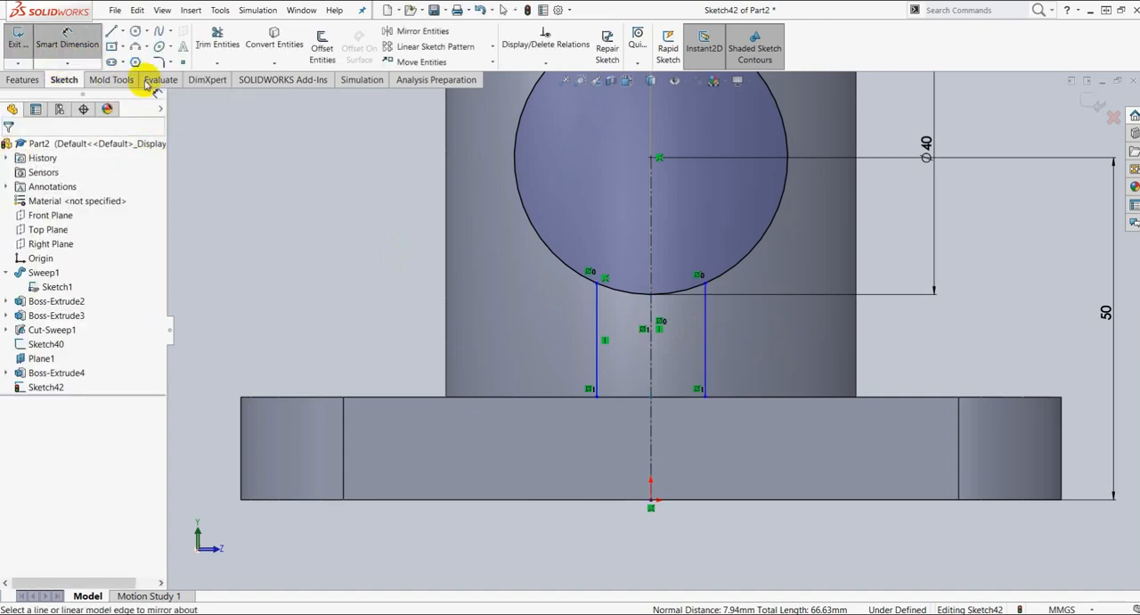
{"action": "left_click", "coordinate": [598, 367]}
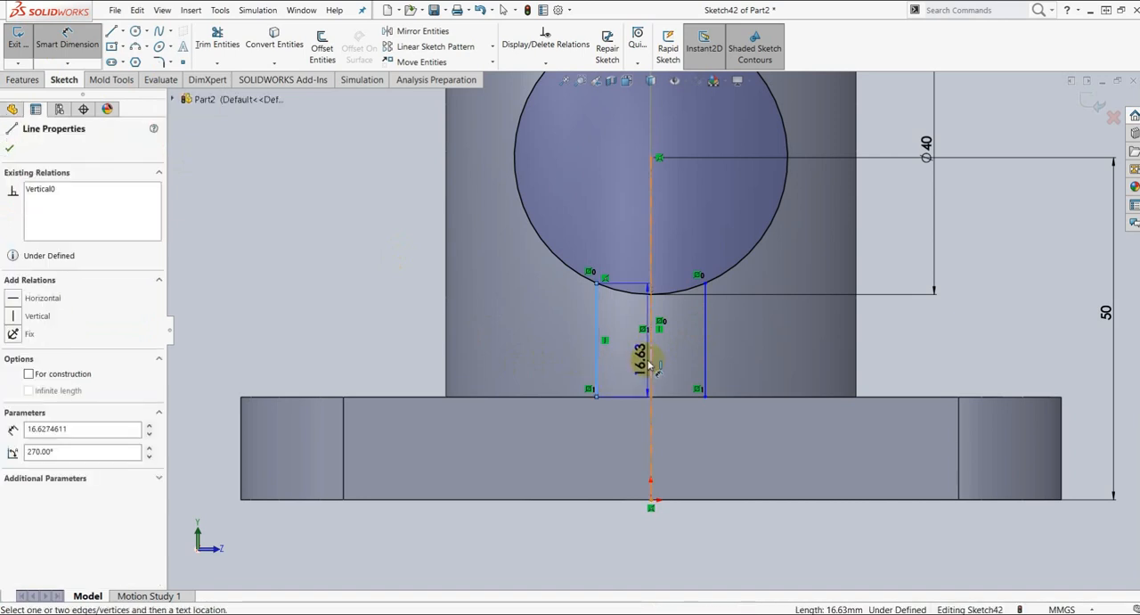
{"action": "left_click", "coordinate": [651, 428]}
{"action": "left_click", "coordinate": [630, 465]}
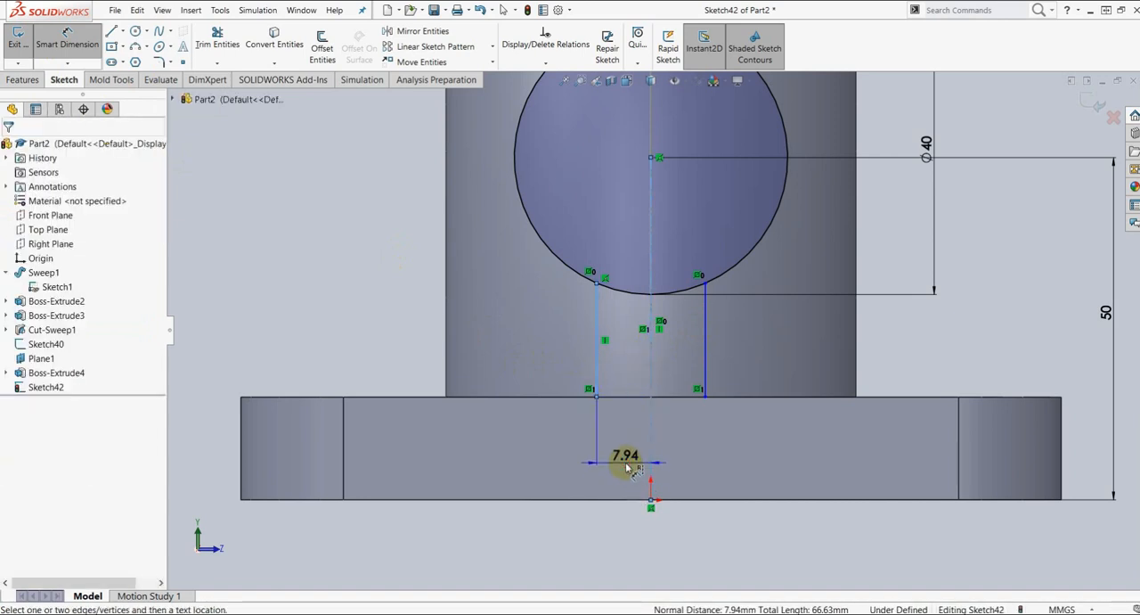
{"action": "type", "text": "6"}
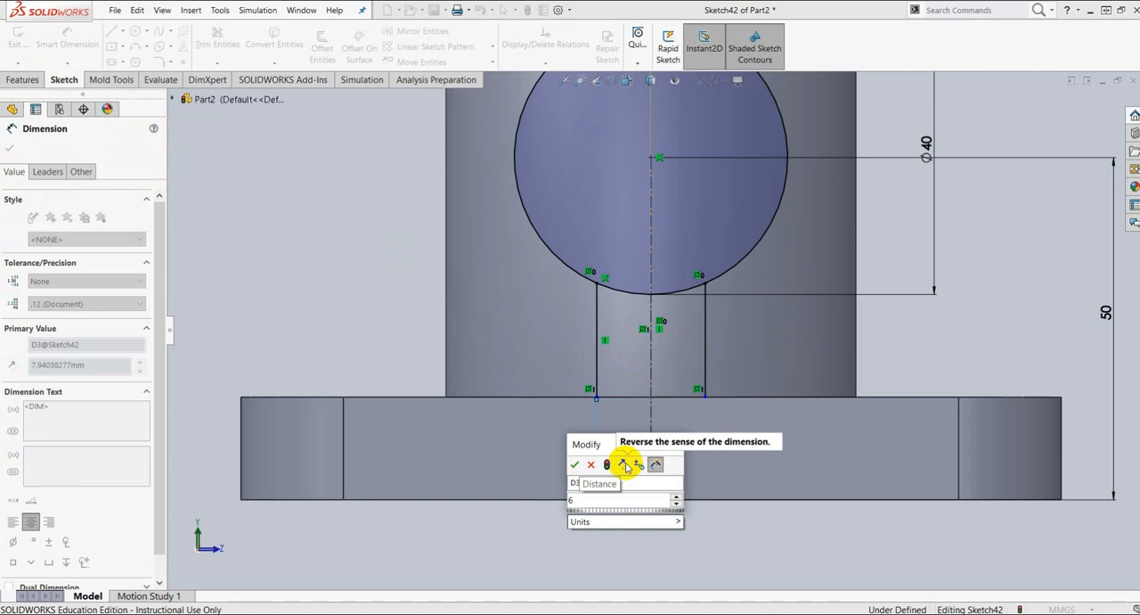
{"action": "key", "text": "Return"}
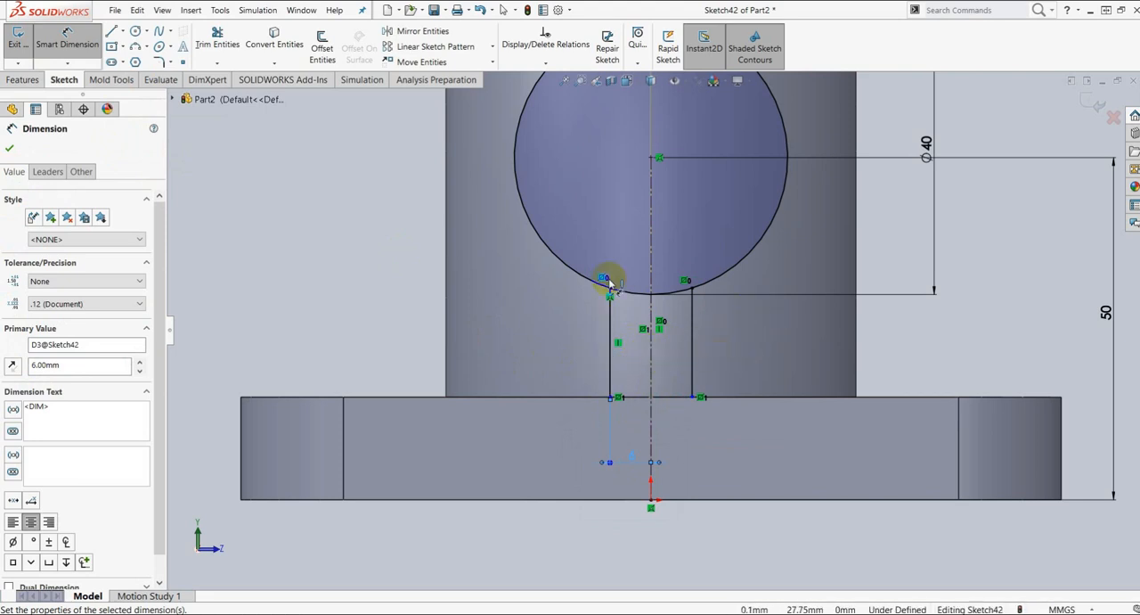
Step: Close the rib profile with a horizontal line joining the lower ends of the two vertical lines on the flange's top edge
{"action": "left_click", "coordinate": [111, 31]}
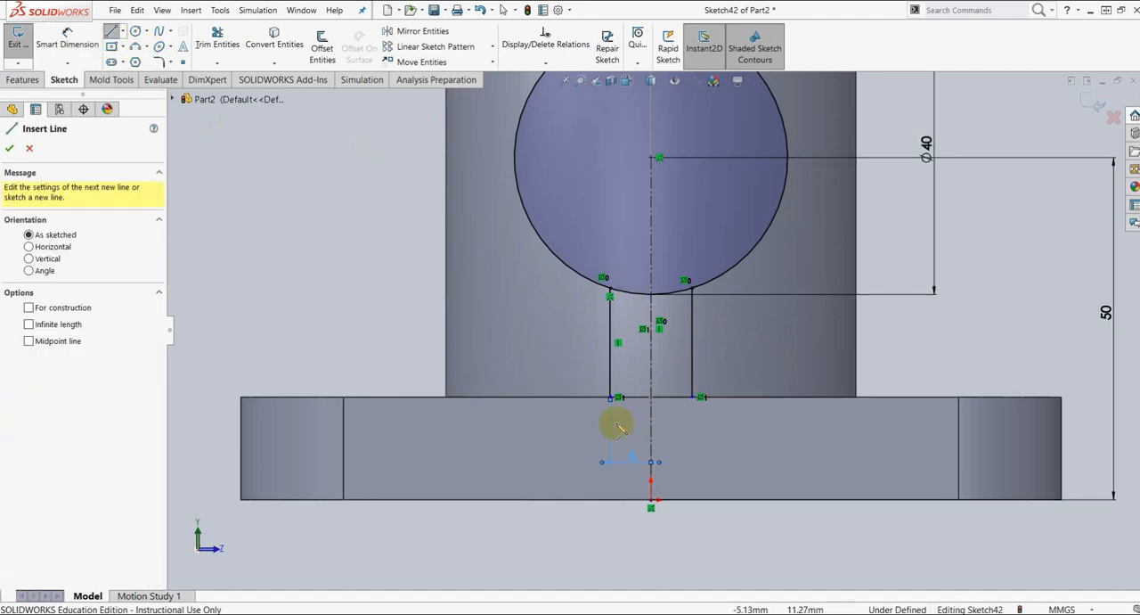
{"action": "left_click", "coordinate": [610, 396]}
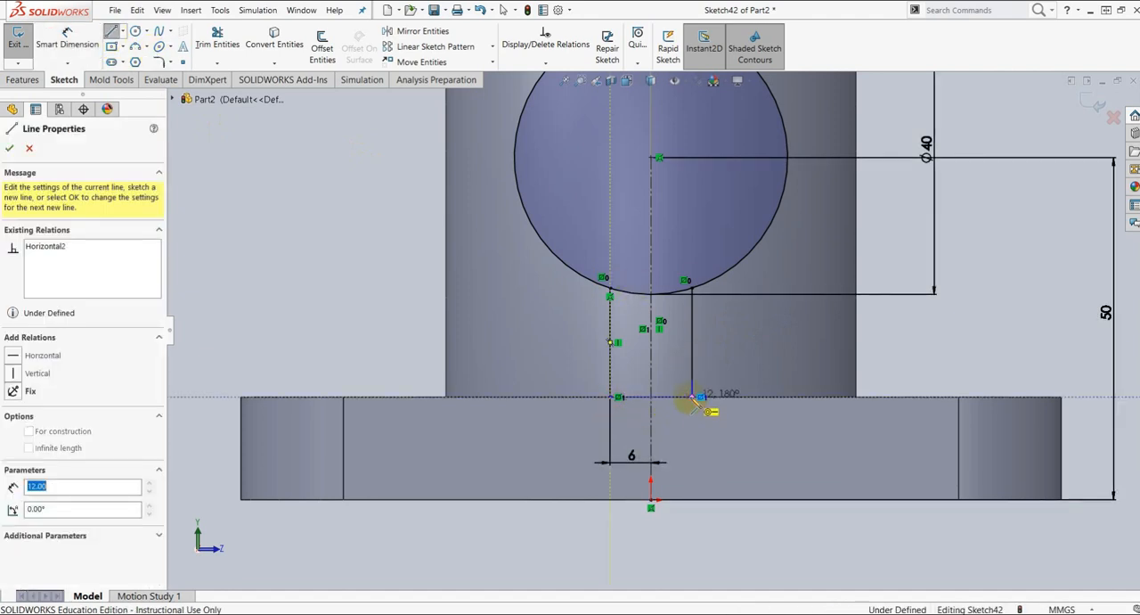
{"action": "left_click", "coordinate": [692, 397]}
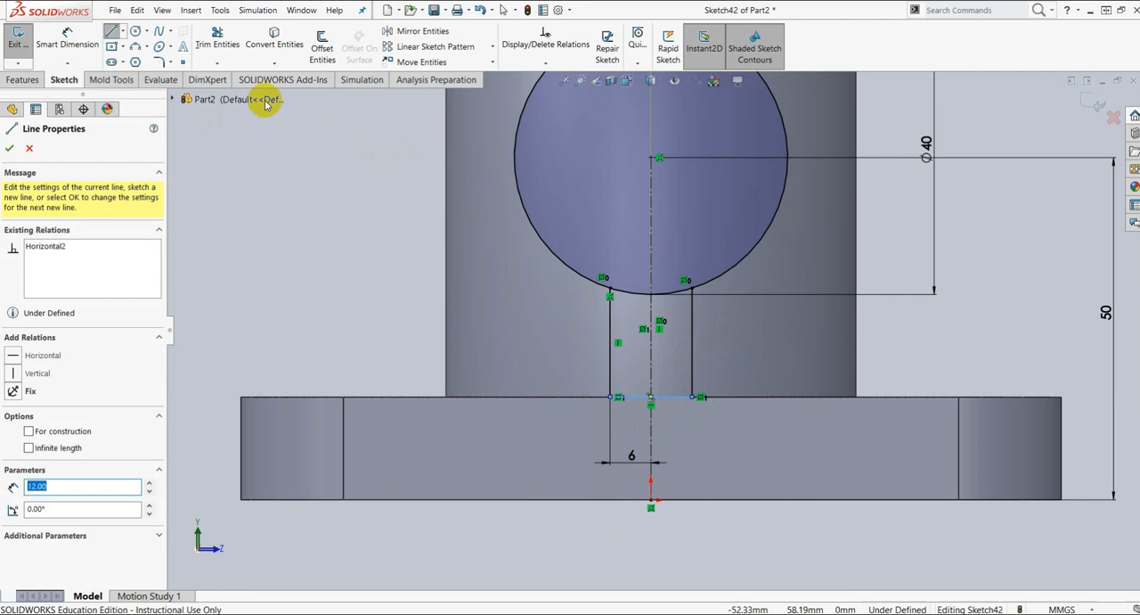
{"action": "left_click", "coordinate": [9, 148]}
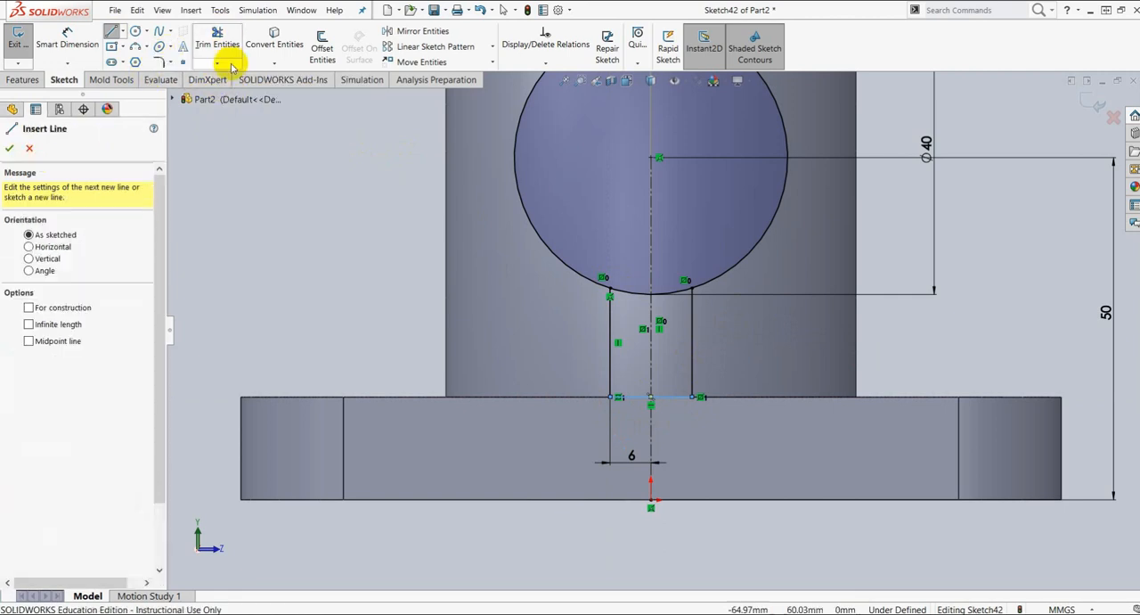
Step: Power-trim the circle's arc between the two vertical lines so the circle and rib form one profile
{"action": "left_click", "coordinate": [230, 64]}
{"action": "left_click", "coordinate": [237, 77]}
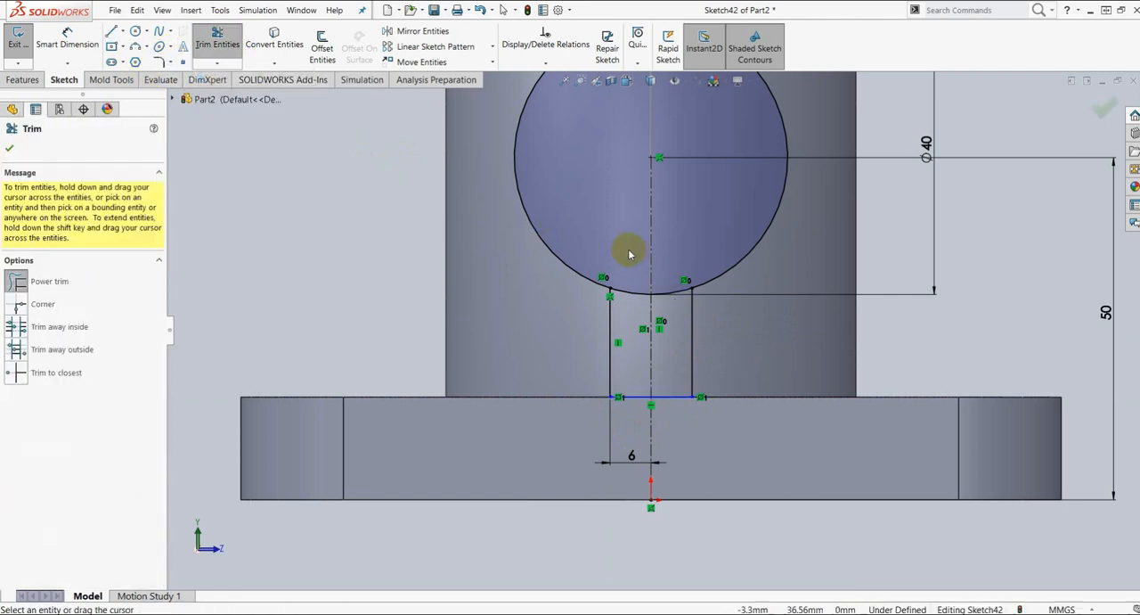
{"action": "left_click_drag", "start_coordinate": [627, 252], "coordinate": [633, 310]}
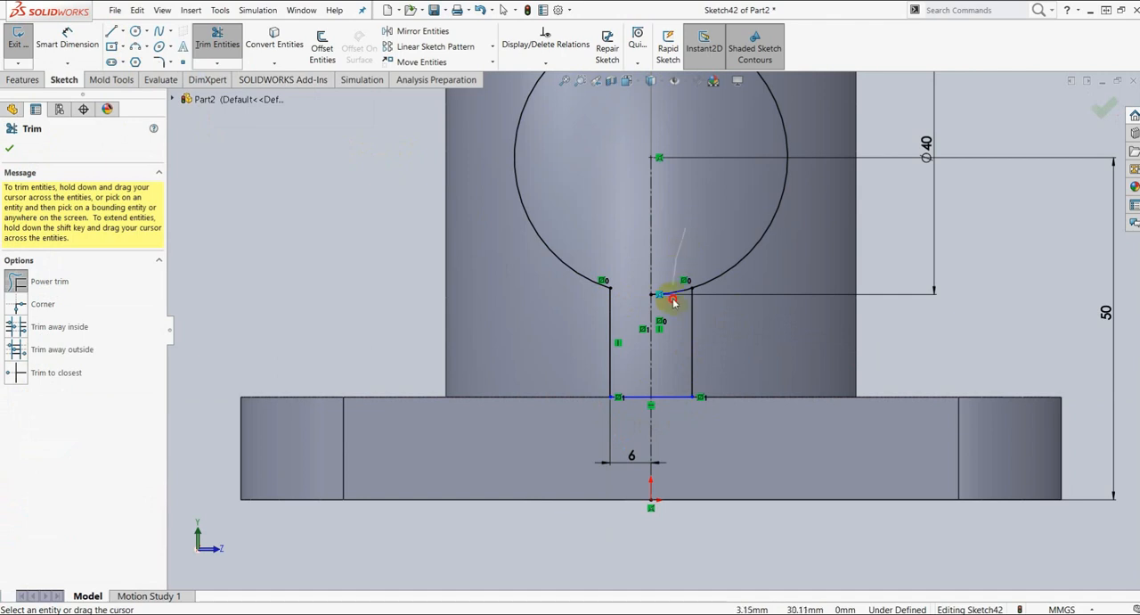
{"action": "left_click_drag", "start_coordinate": [675, 276], "coordinate": [679, 292]}
{"action": "scroll", "coordinate": [734, 284], "scroll_direction": "up", "scroll_amount": 3}
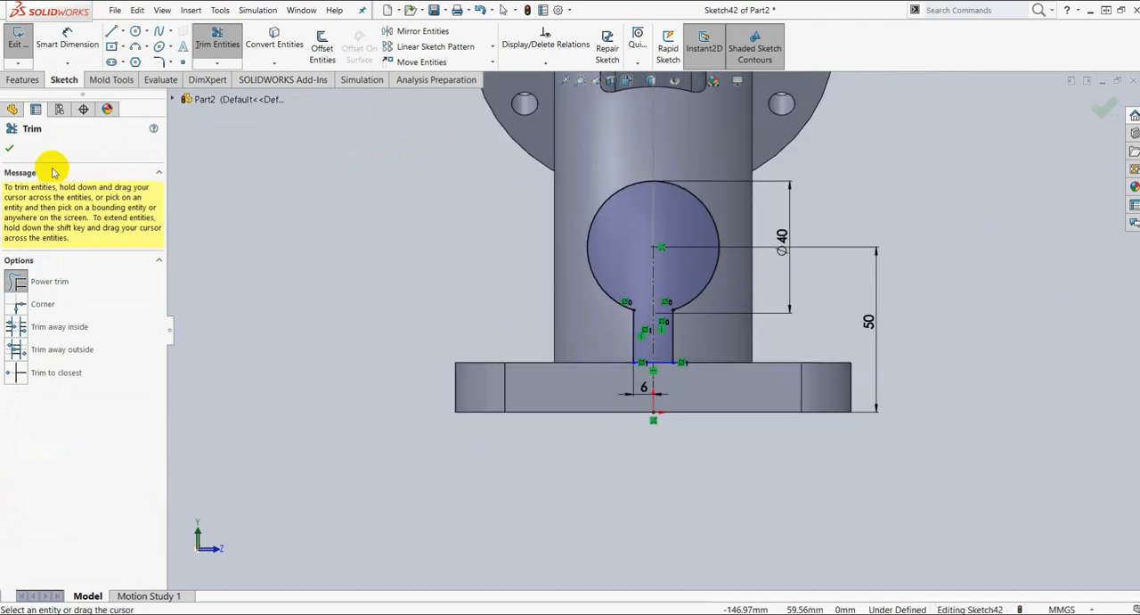
{"action": "left_click", "coordinate": [14, 150]}
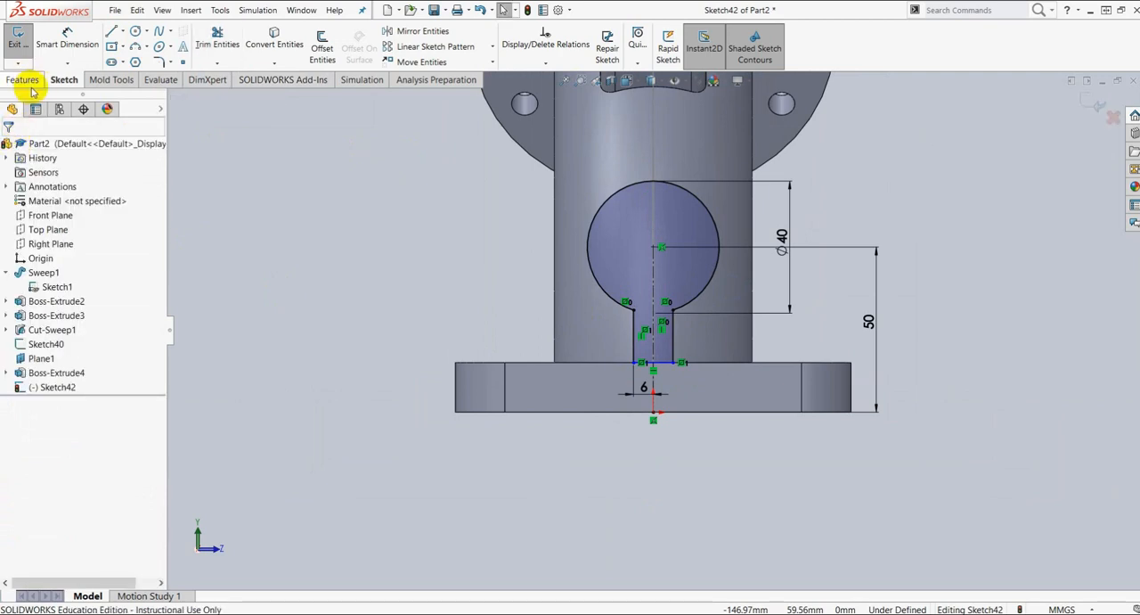
Step: Extrude the circle-and-rib profile as a boss in the reversed direction toward the pipe, with the Up To Next end condition
{"action": "left_click", "coordinate": [22, 80]}
{"action": "left_click", "coordinate": [29, 54]}
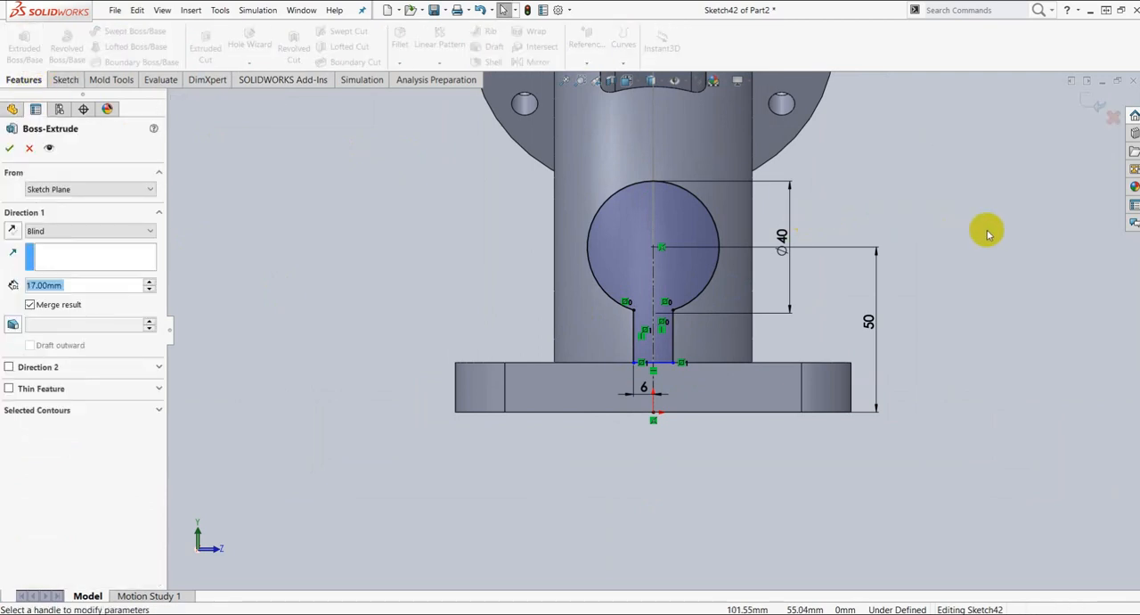
{"action": "middle_click_drag", "start_coordinate": [917, 195], "coordinate": [873, 248]}
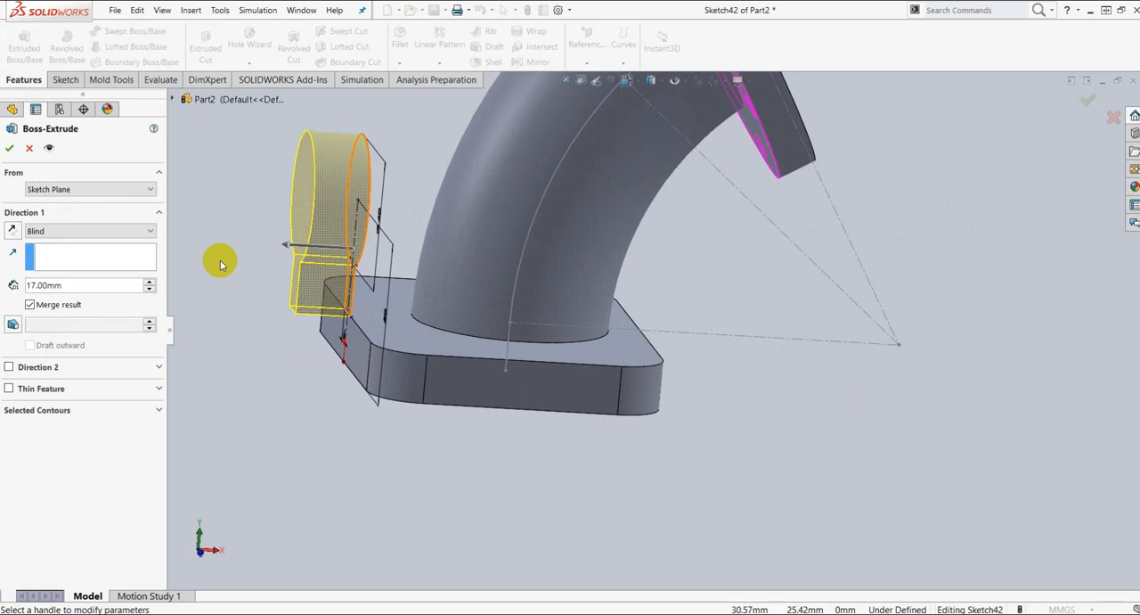
{"action": "left_click", "coordinate": [504, 228]}
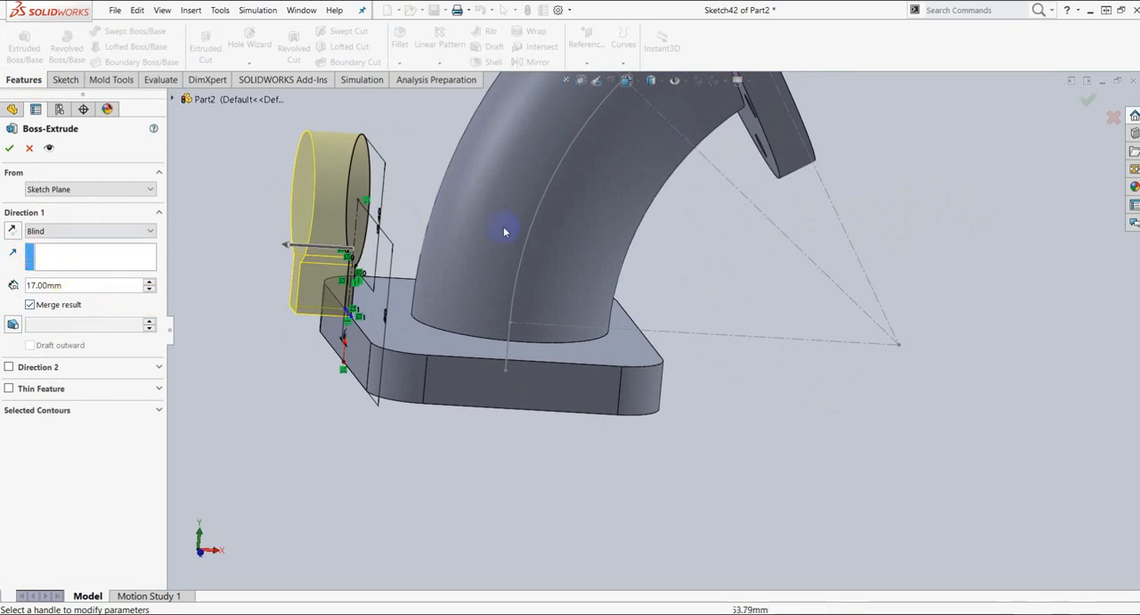
{"action": "left_click", "coordinate": [13, 252]}
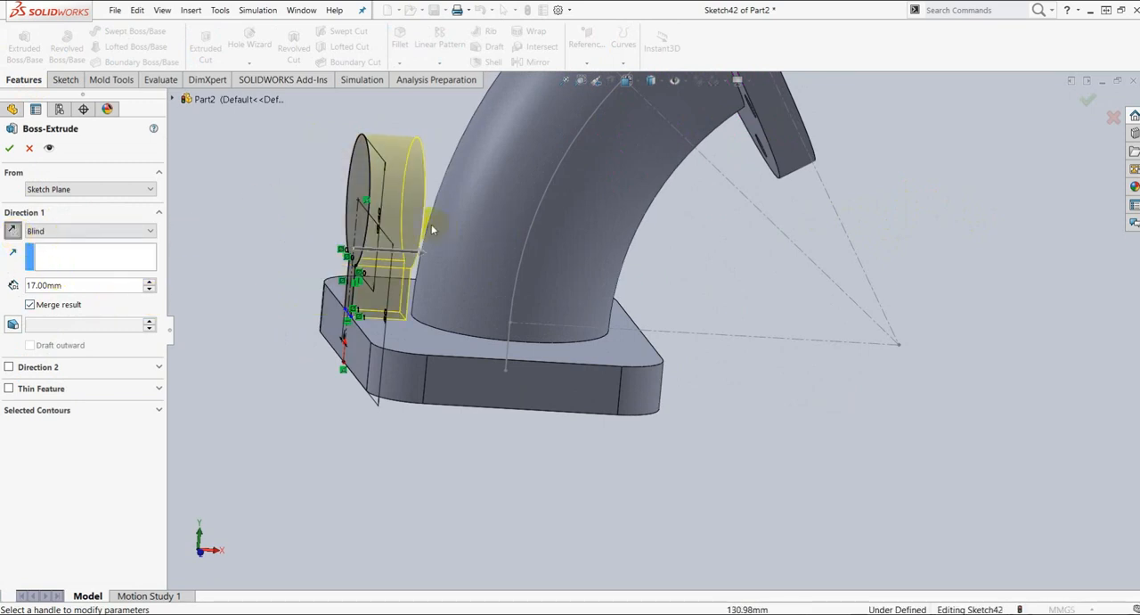
{"action": "left_click", "coordinate": [149, 231]}
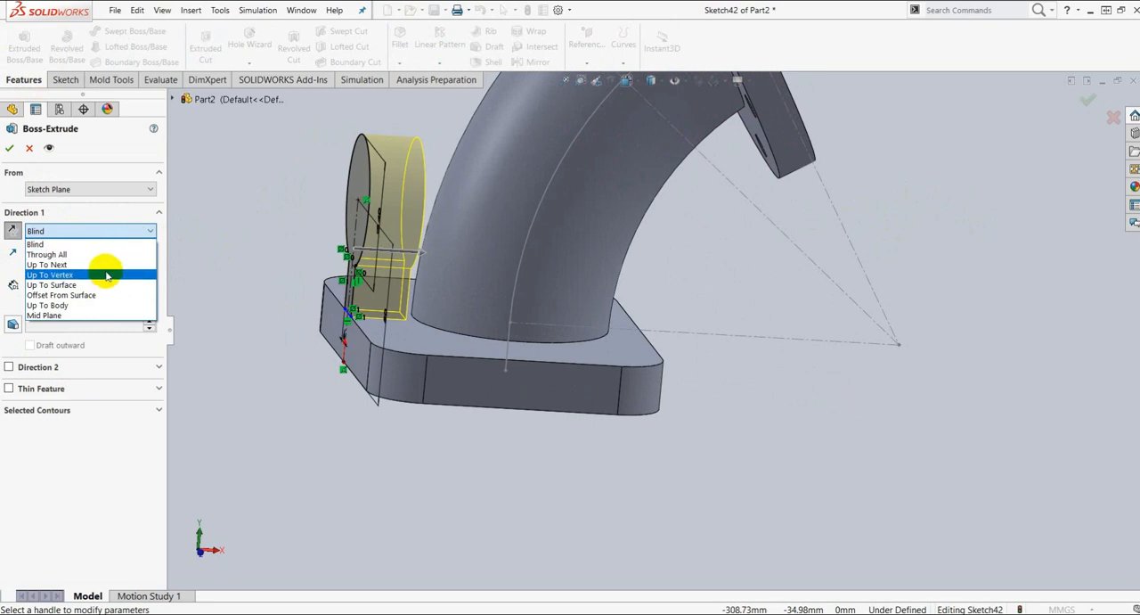
{"action": "left_click", "coordinate": [54, 264]}
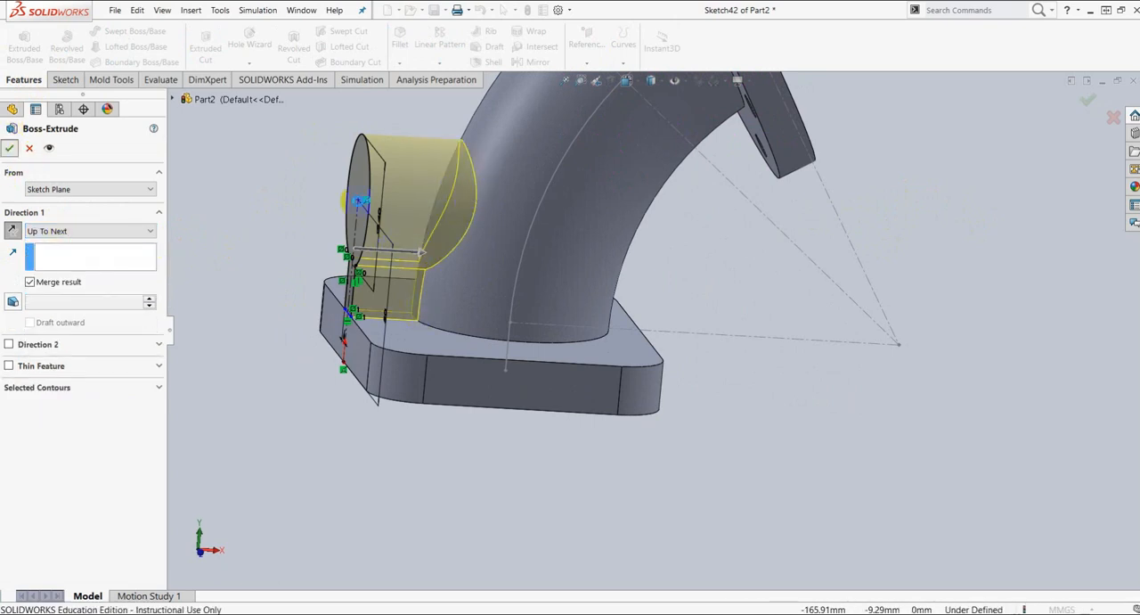
{"action": "left_click", "coordinate": [9, 148]}
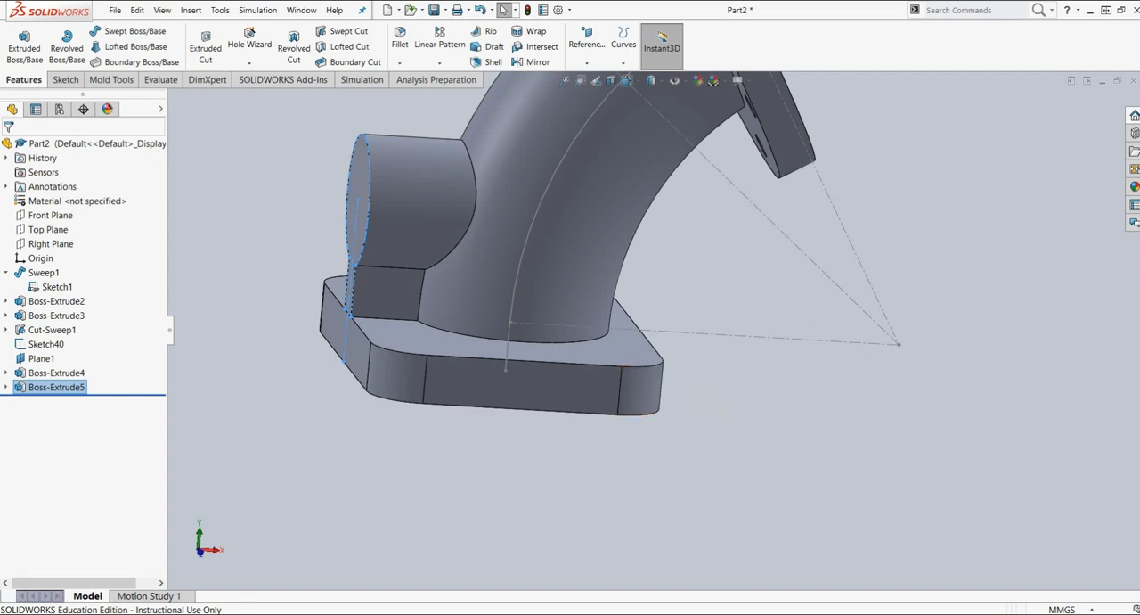
Step: Switch to Nitro Pro to consult the elbow drawing for the side boss's hole details
{"action": "left_click", "coordinate": [667, 14]}
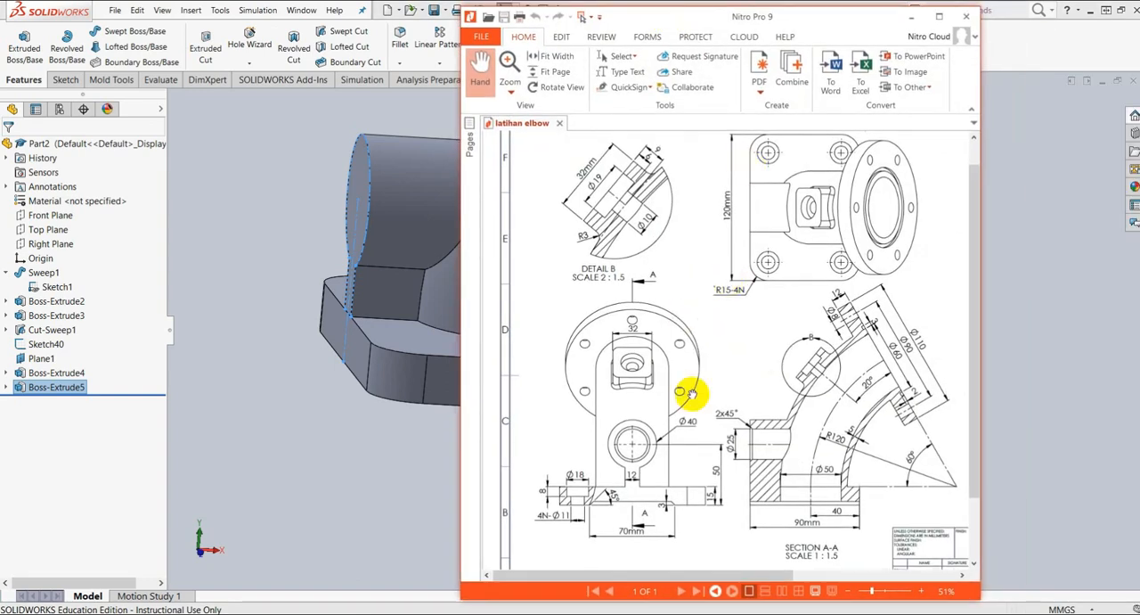
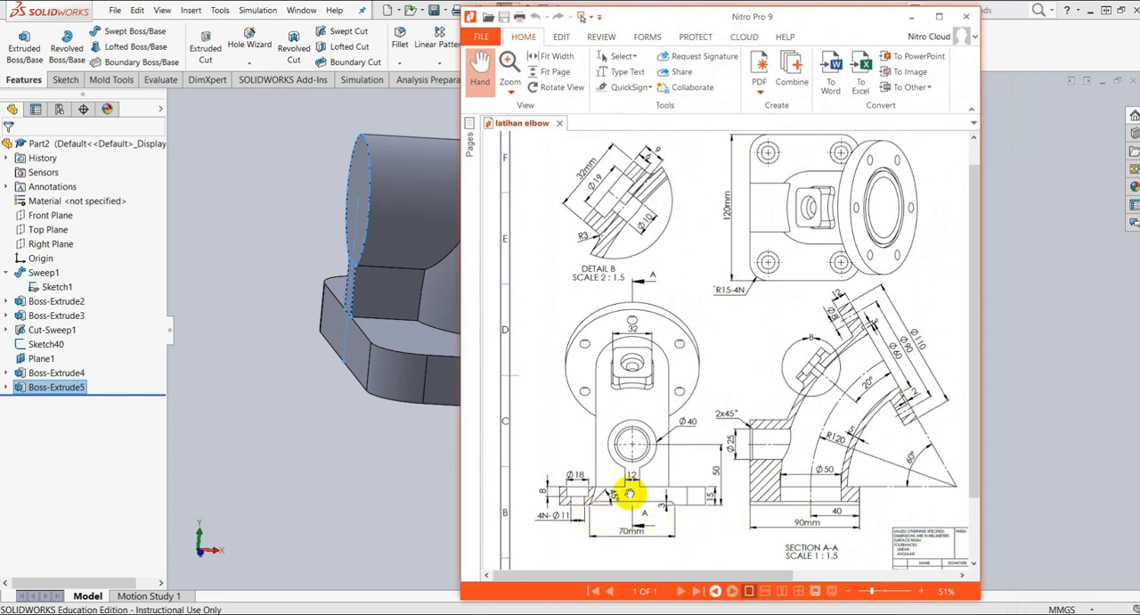
Step: Switch back to SolidWorks and examine the base flange from its underside and side
{"action": "left_click_drag", "start_coordinate": [689, 18], "coordinate": [1139, 18]}
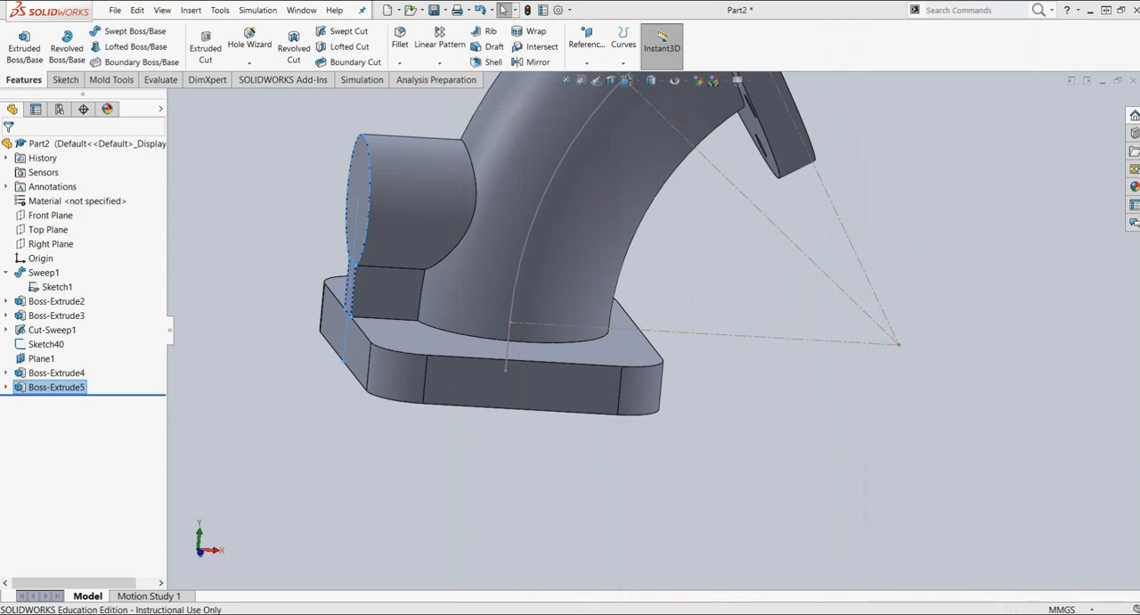
{"action": "middle_click_drag", "start_coordinate": [641, 446], "coordinate": [621, 371]}
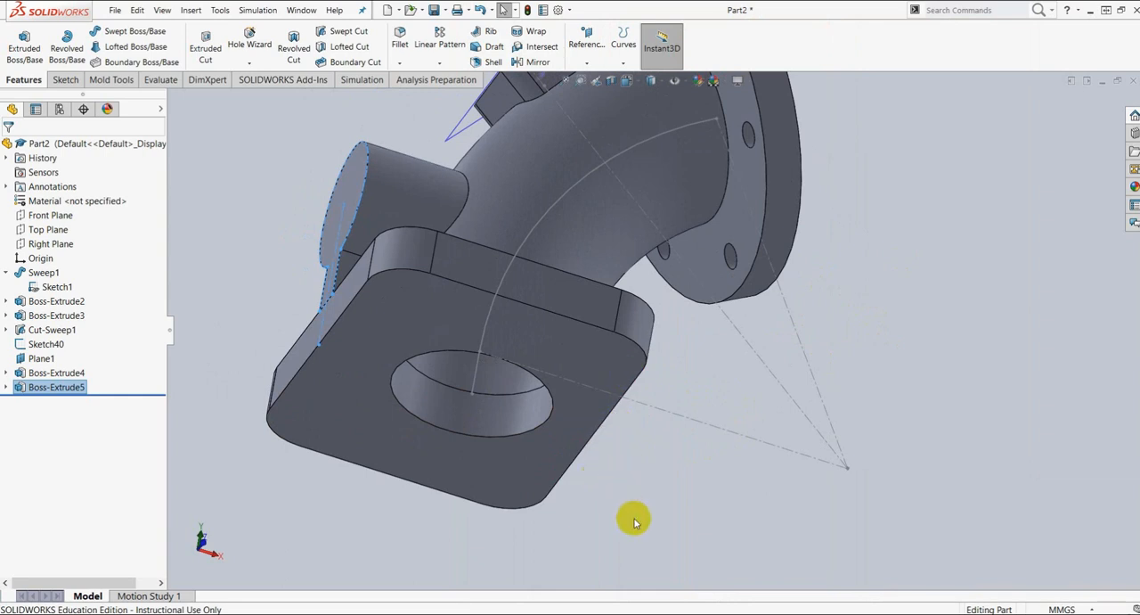
{"action": "middle_click_drag", "start_coordinate": [656, 505], "coordinate": [634, 548]}
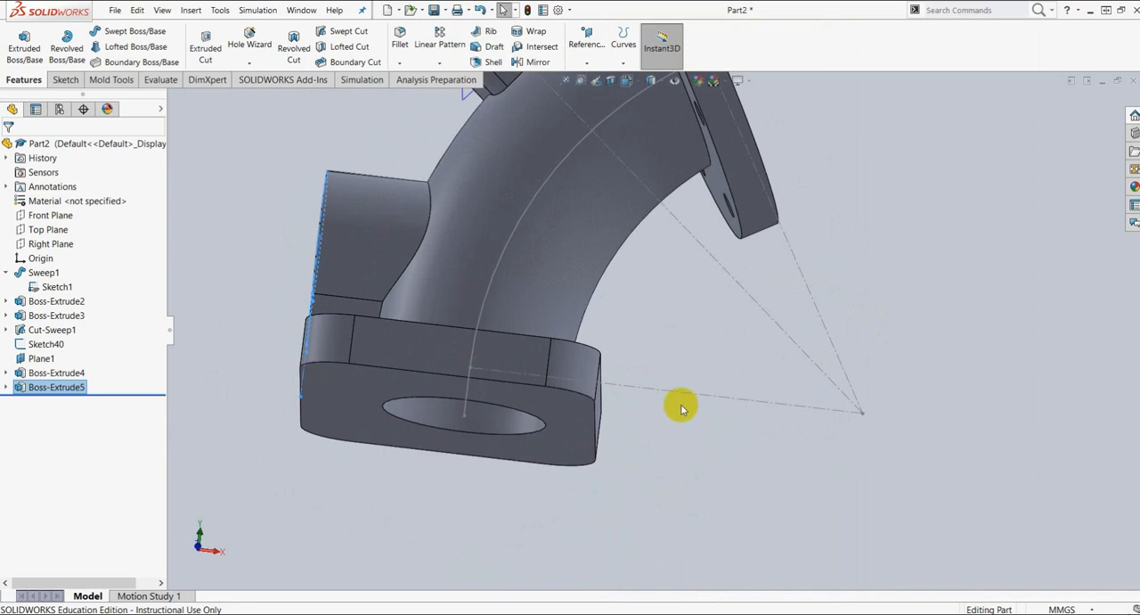
{"action": "middle_click_drag", "start_coordinate": [652, 360], "coordinate": [648, 424]}
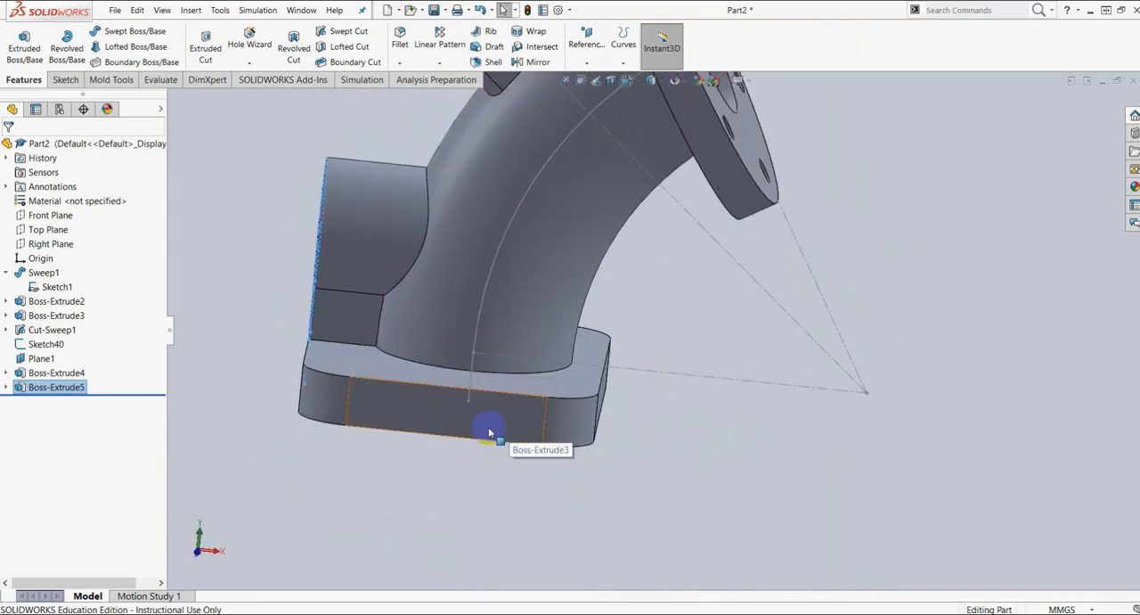
{"action": "left_click", "coordinate": [449, 424]}
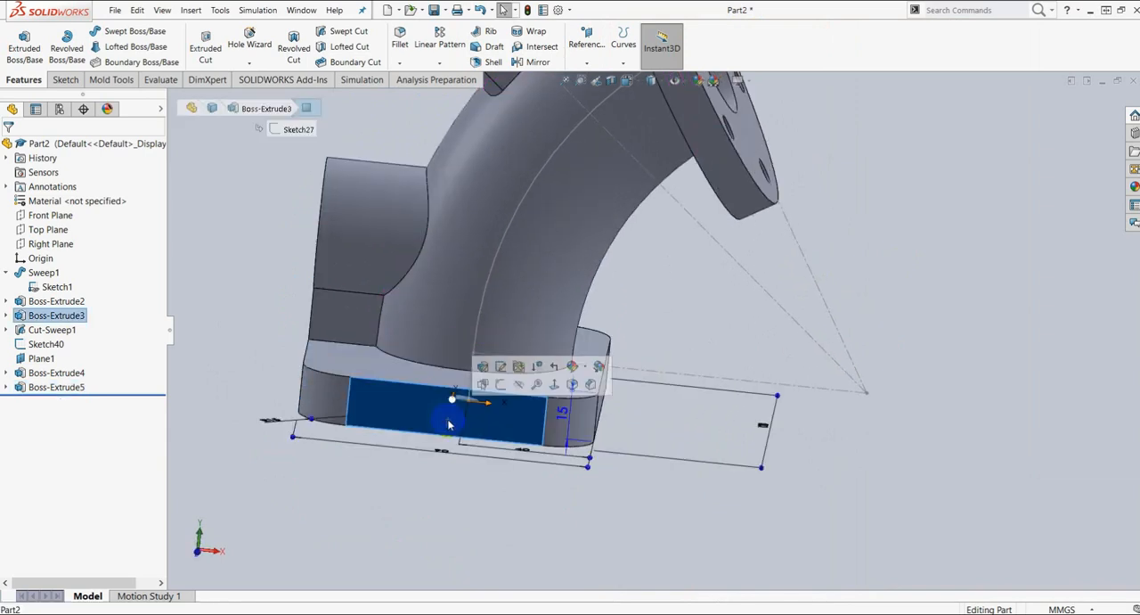
{"action": "left_click", "coordinate": [502, 385]}
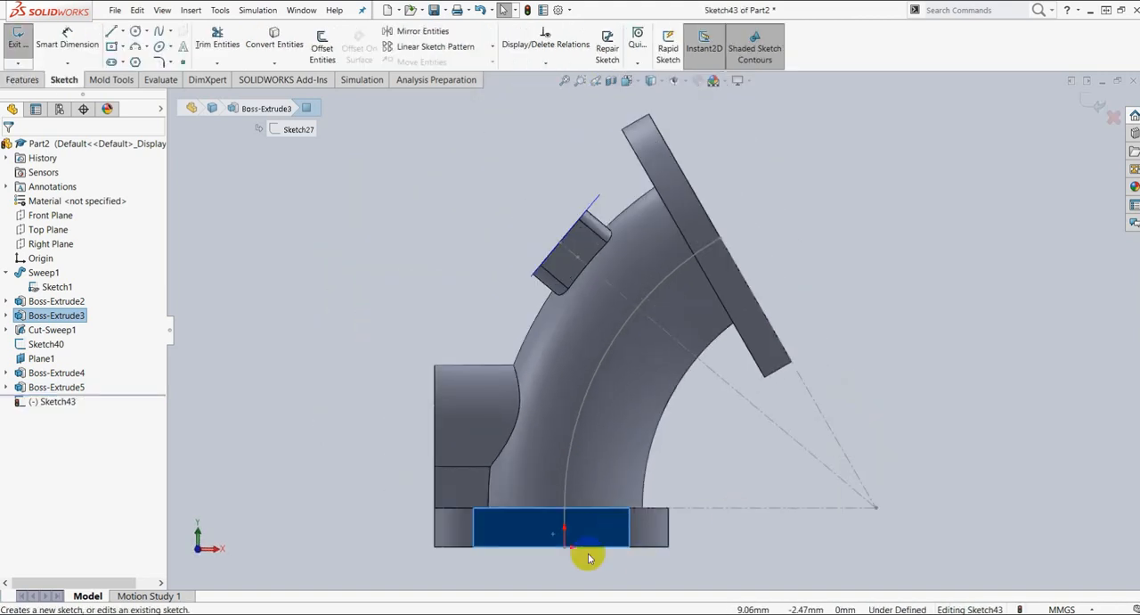
{"action": "scroll", "coordinate": [586, 550], "scroll_direction": "down", "scroll_amount": 3}
{"action": "scroll", "coordinate": [572, 532], "scroll_direction": "down", "scroll_amount": 1}
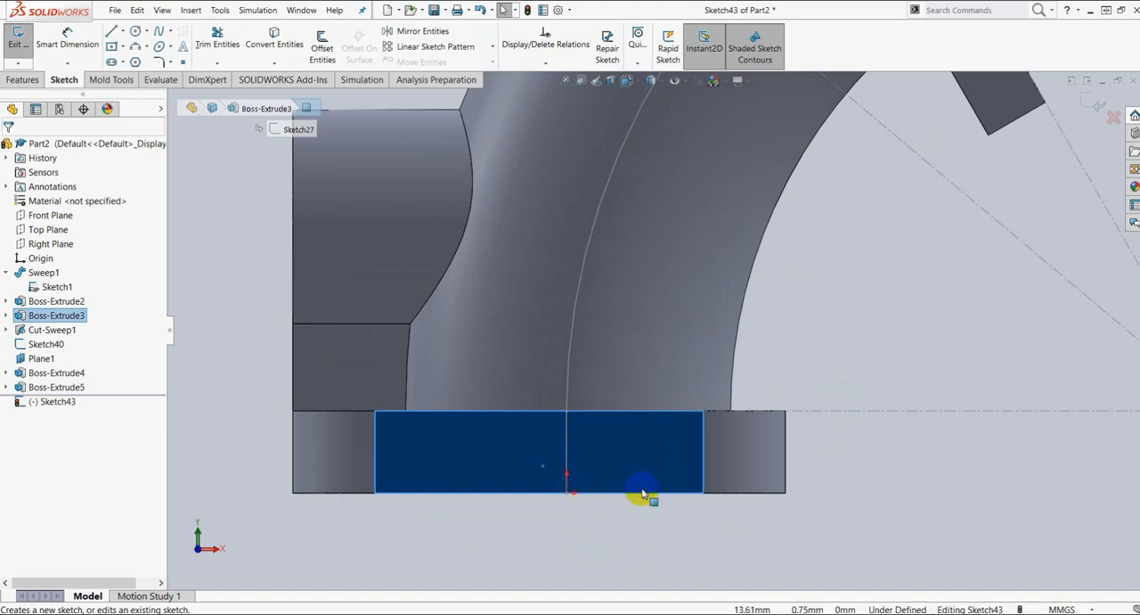
{"action": "scroll", "coordinate": [574, 497], "scroll_direction": "up", "scroll_amount": 5}
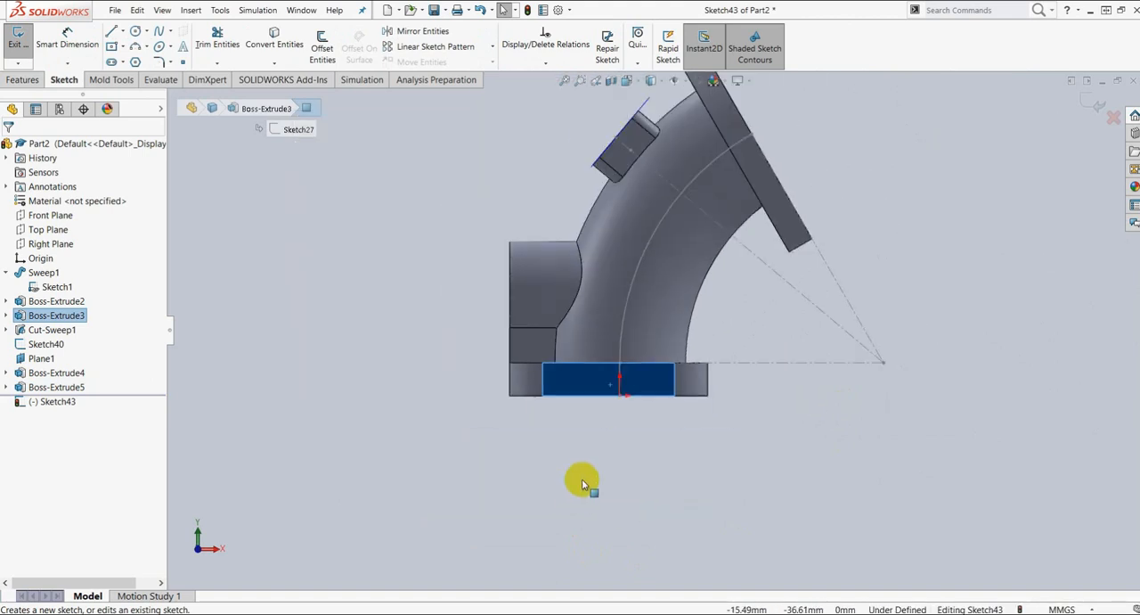
{"action": "left_click", "coordinate": [630, 454]}
{"action": "middle_click_drag", "start_coordinate": [618, 412], "coordinate": [687, 423]}
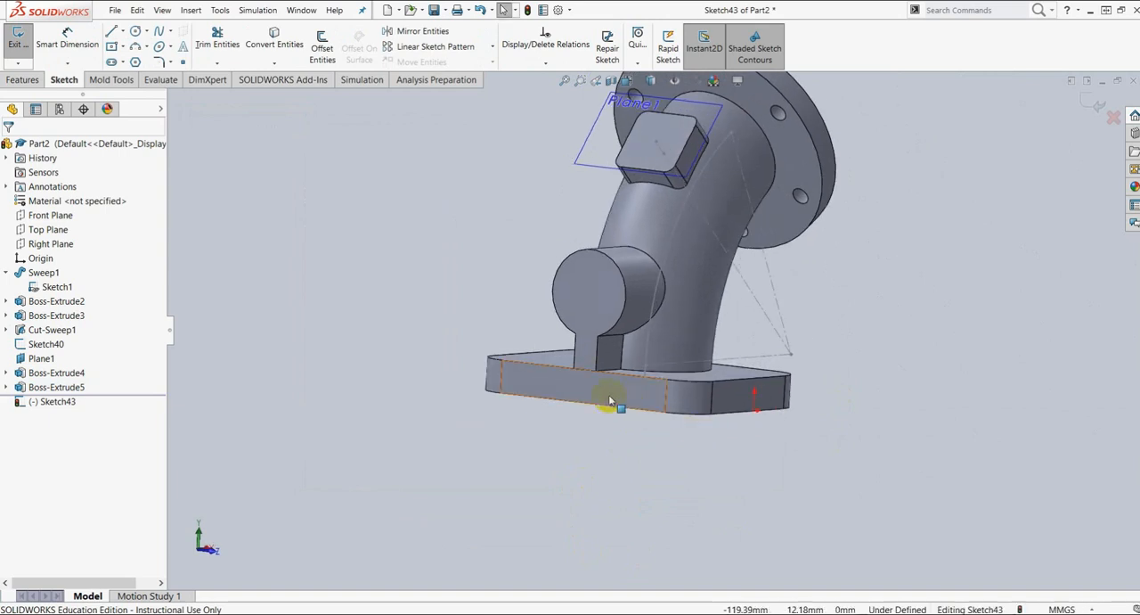
{"action": "left_click", "coordinate": [609, 399]}
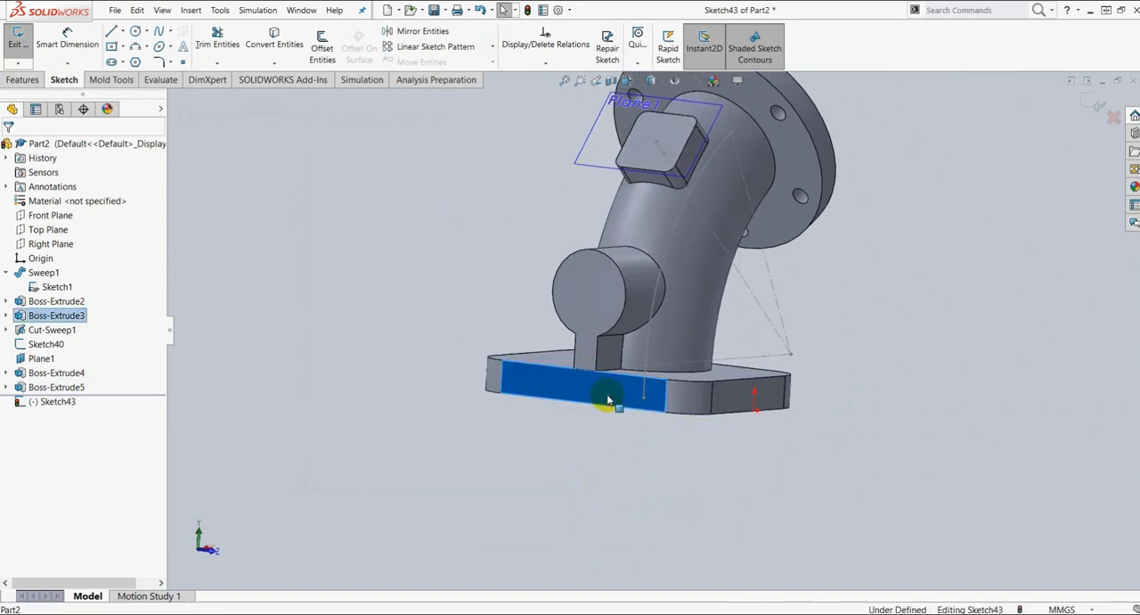
{"action": "key", "text": "ctrl+8"}
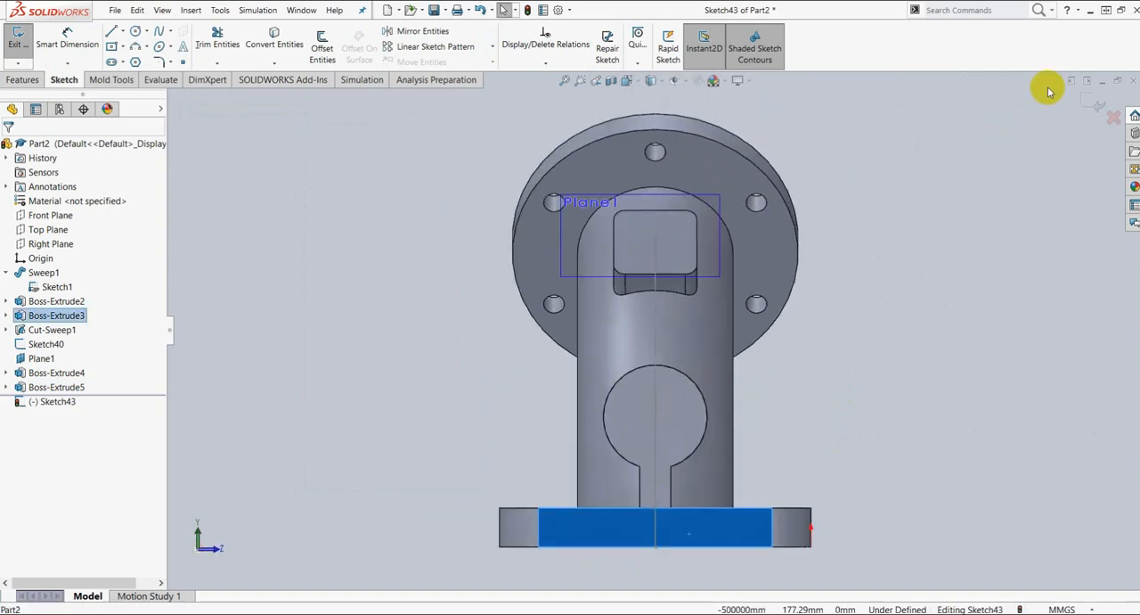
{"action": "left_click", "coordinate": [1099, 105]}
Step: On the flange's side face below the rib, sketch a 45° line about 3.8 mm long from the bottom edge and a horizontal line to the centre
{"action": "left_click", "coordinate": [733, 532]}
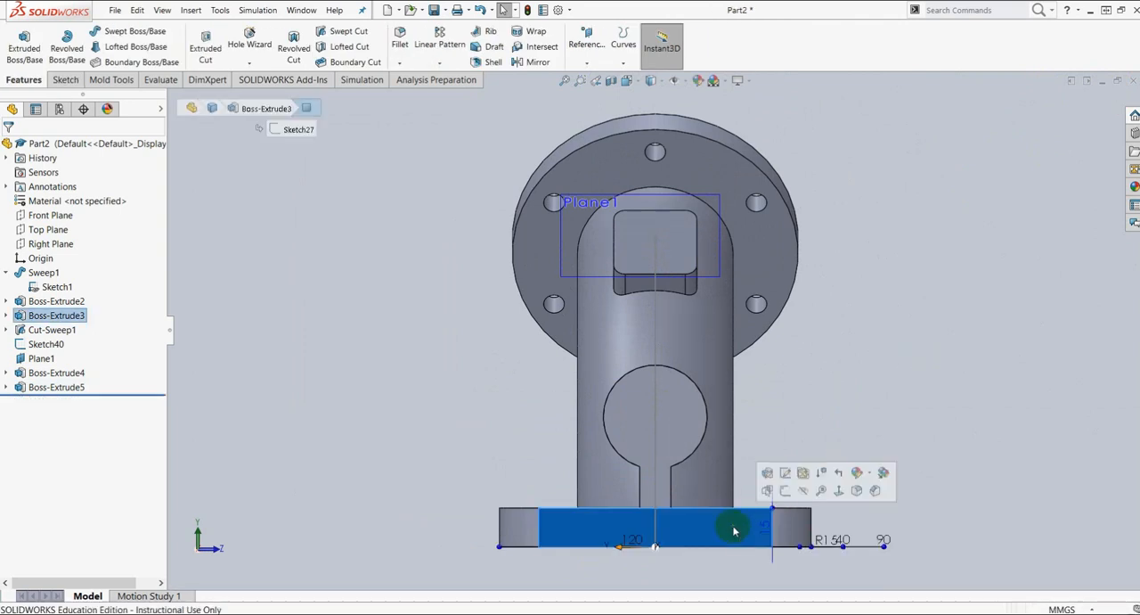
{"action": "left_click", "coordinate": [796, 482]}
{"action": "scroll", "coordinate": [669, 565], "scroll_direction": "down", "scroll_amount": 5}
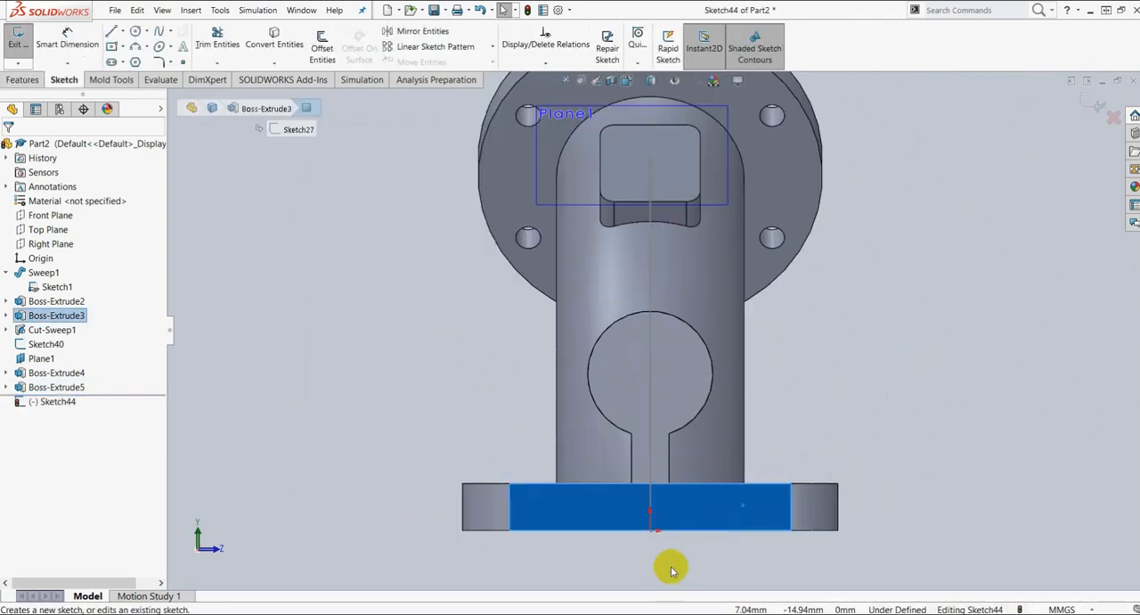
{"action": "left_click", "coordinate": [111, 31]}
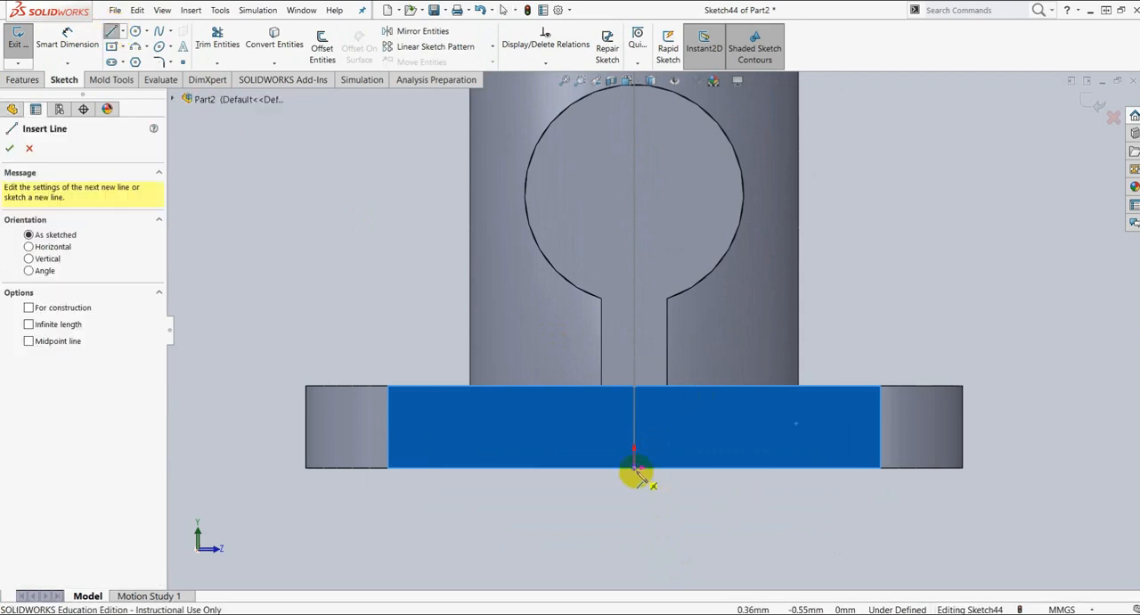
{"action": "left_click", "coordinate": [487, 467]}
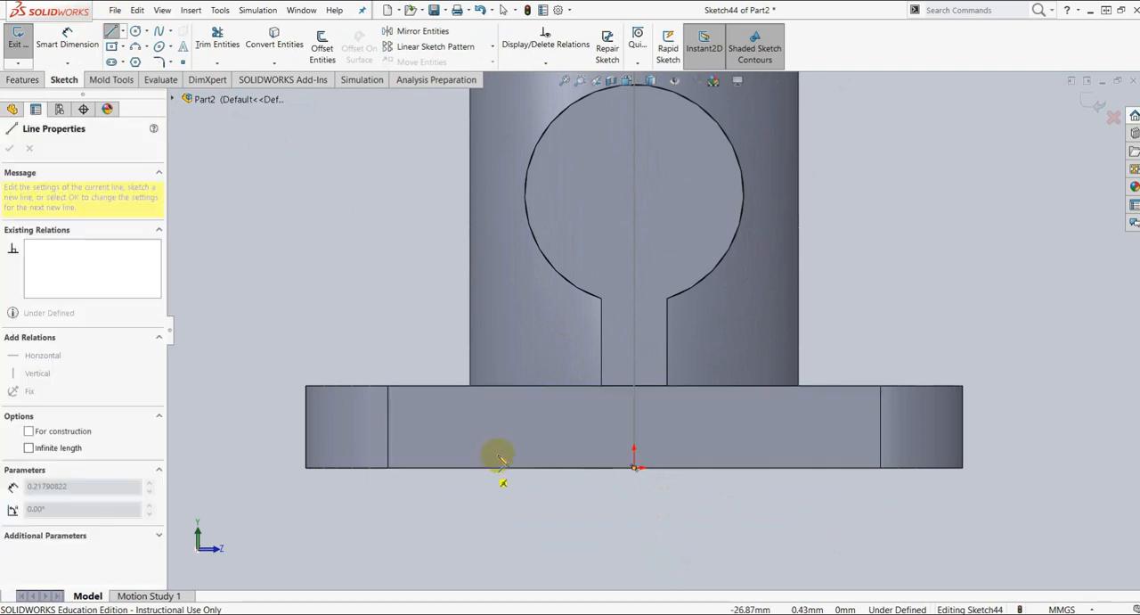
{"action": "left_click", "coordinate": [501, 455]}
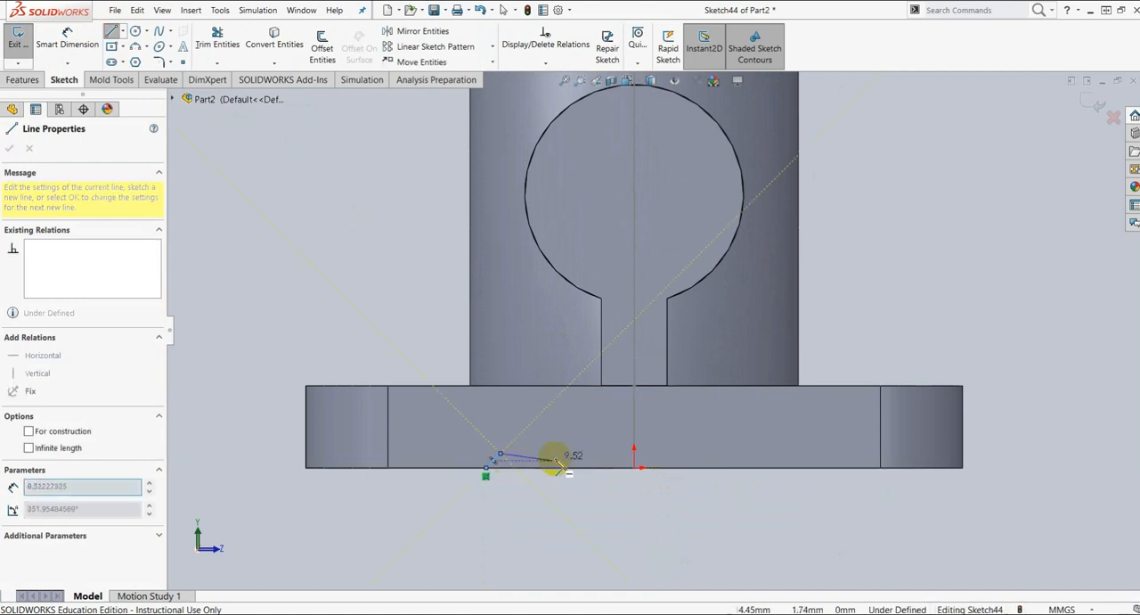
{"action": "left_click", "coordinate": [635, 454]}
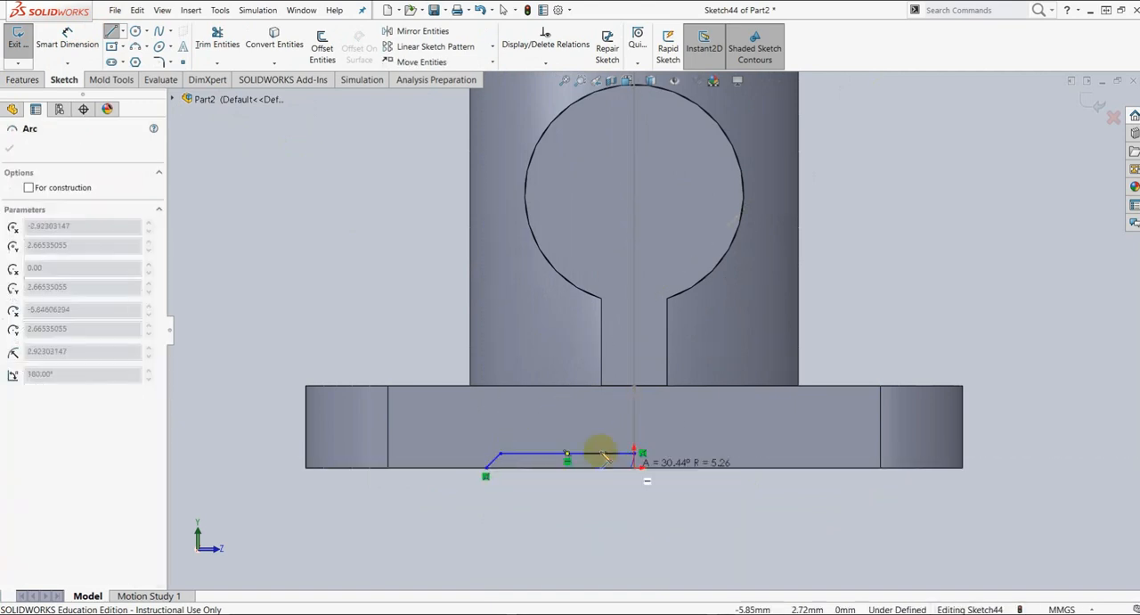
{"action": "key", "text": "Escape"}
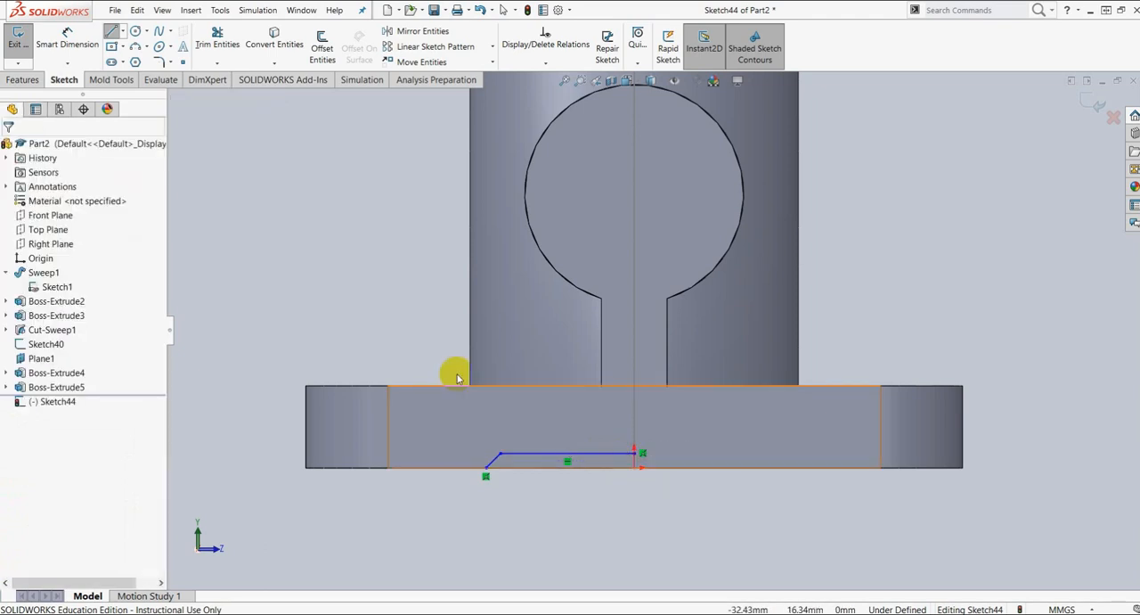
Step: Draw a horizontal line about 27 mm long along the flange's bottom edge from the sloped line's lower end to the origin
{"action": "scroll", "coordinate": [450, 414], "scroll_direction": "down", "scroll_amount": 2}
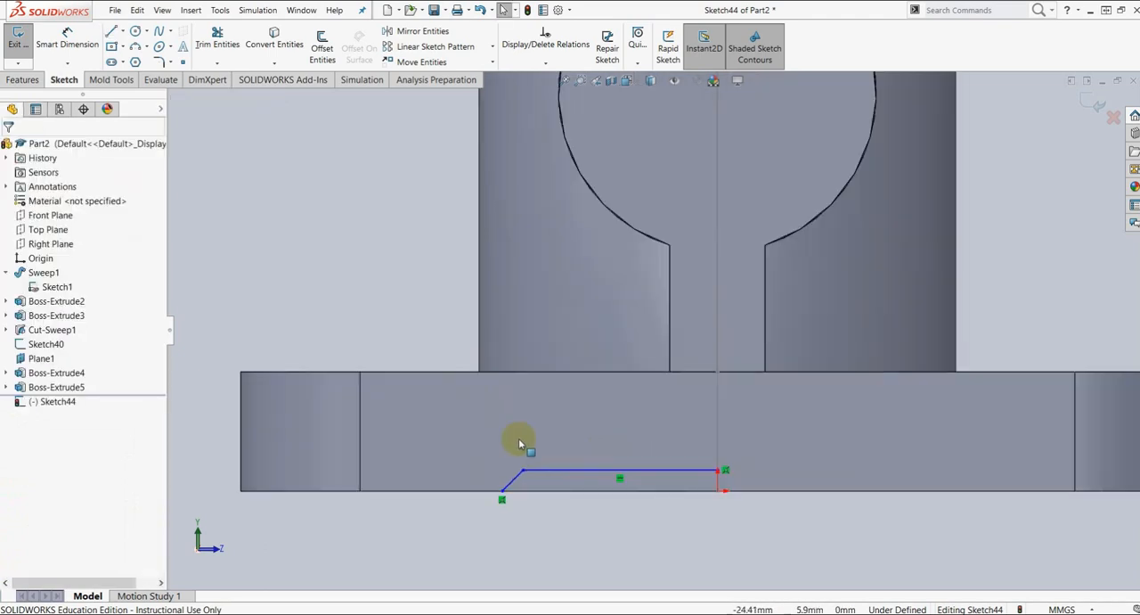
{"action": "left_click", "coordinate": [110, 32]}
{"action": "left_click", "coordinate": [502, 499]}
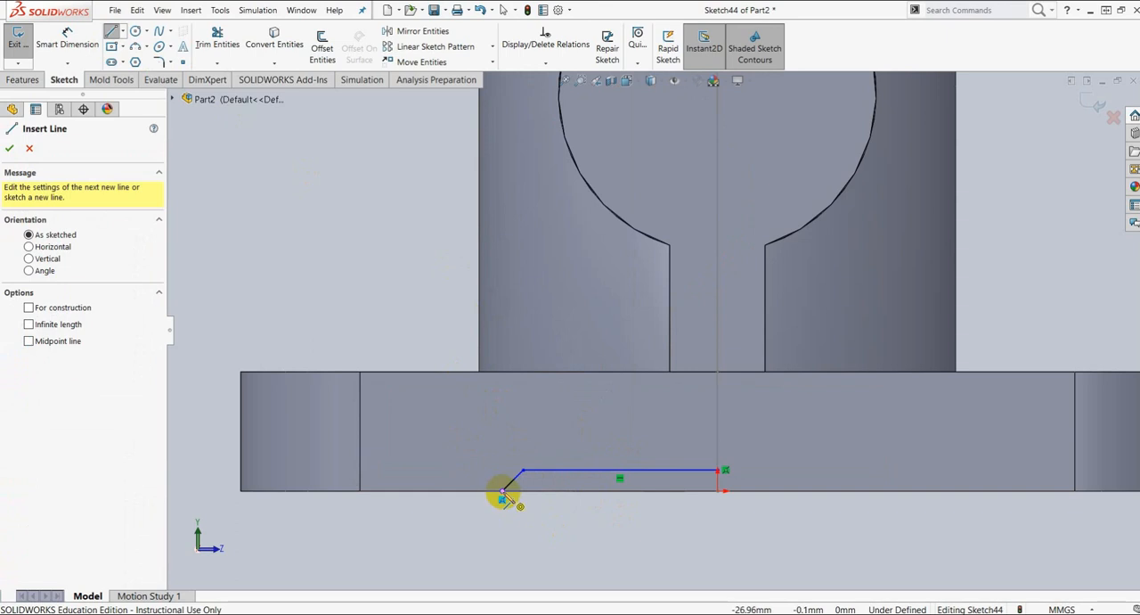
{"action": "left_click", "coordinate": [717, 497]}
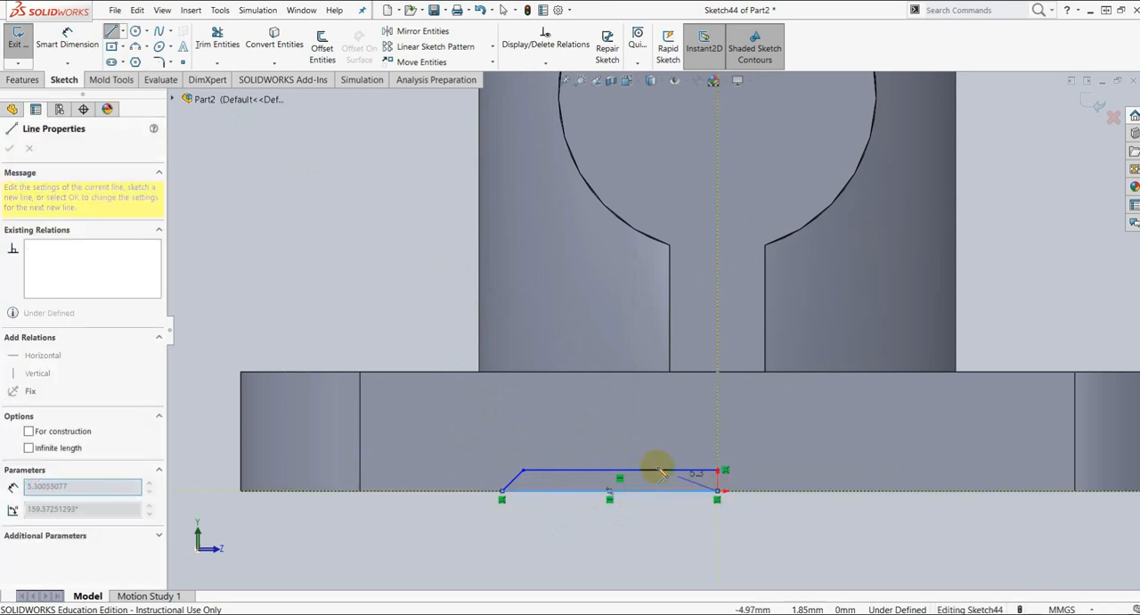
{"action": "key", "text": "Escape"}
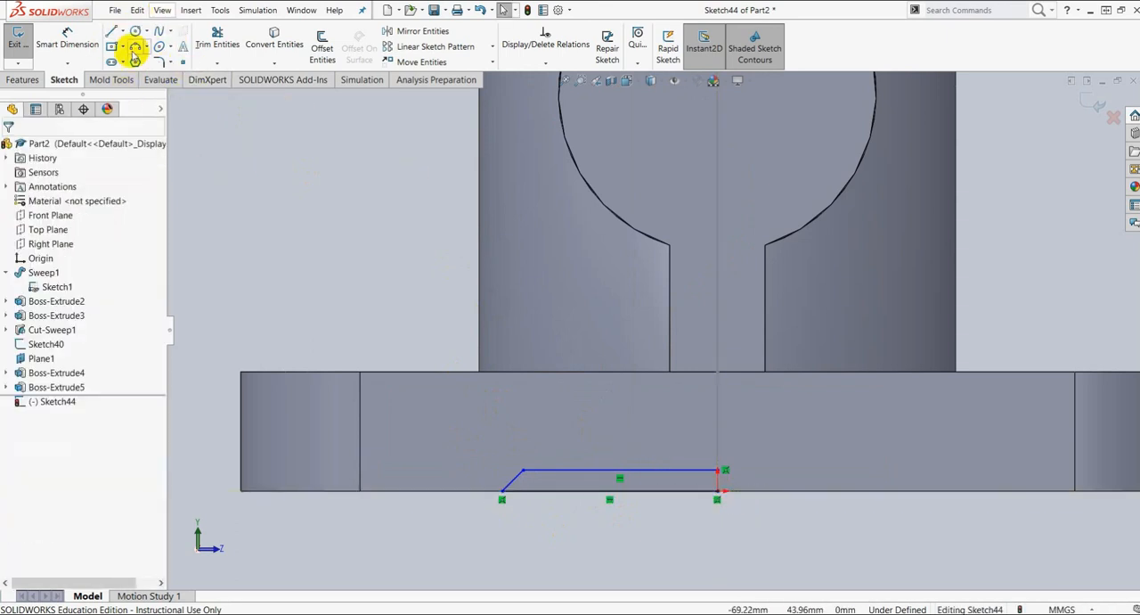
Step: Draw a vertical centerline through the middle of the flange face, from its top edge down to the origin
{"action": "left_click", "coordinate": [124, 32]}
{"action": "left_click", "coordinate": [147, 60]}
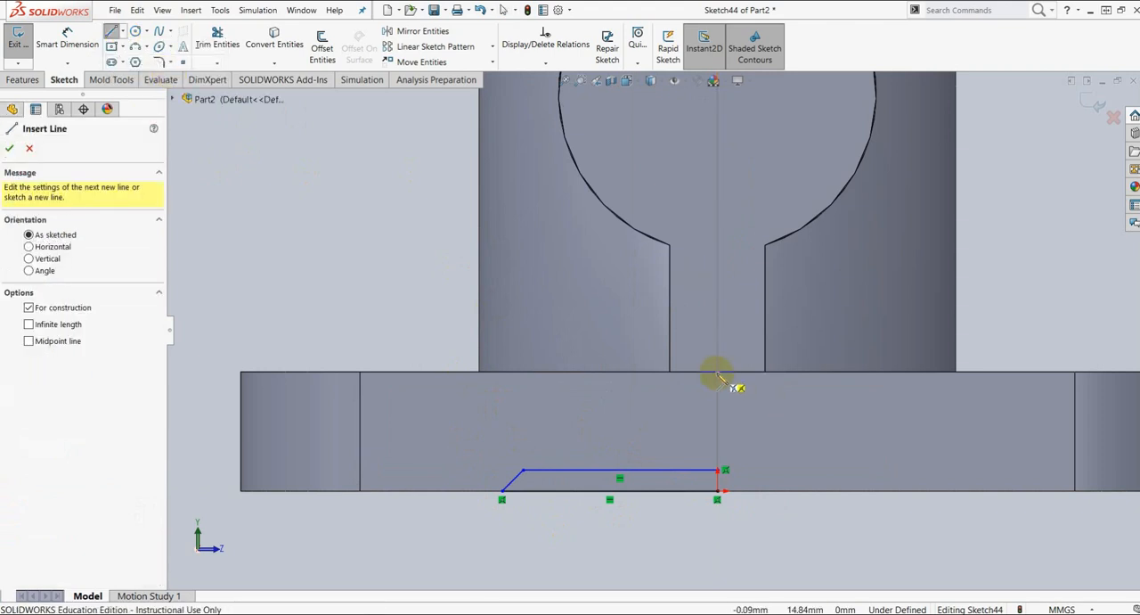
{"action": "key", "text": "Escape"}
{"action": "left_click", "coordinate": [123, 32]}
{"action": "left_click", "coordinate": [128, 62]}
{"action": "mouse_move", "coordinate": [717, 370]}
{"action": "left_mouse_down"}
{"action": "mouse_move", "coordinate": [736, 454]}
{"action": "mouse_move", "coordinate": [718, 499]}
{"action": "left_mouse_up"}
{"action": "key", "text": "Escape"}
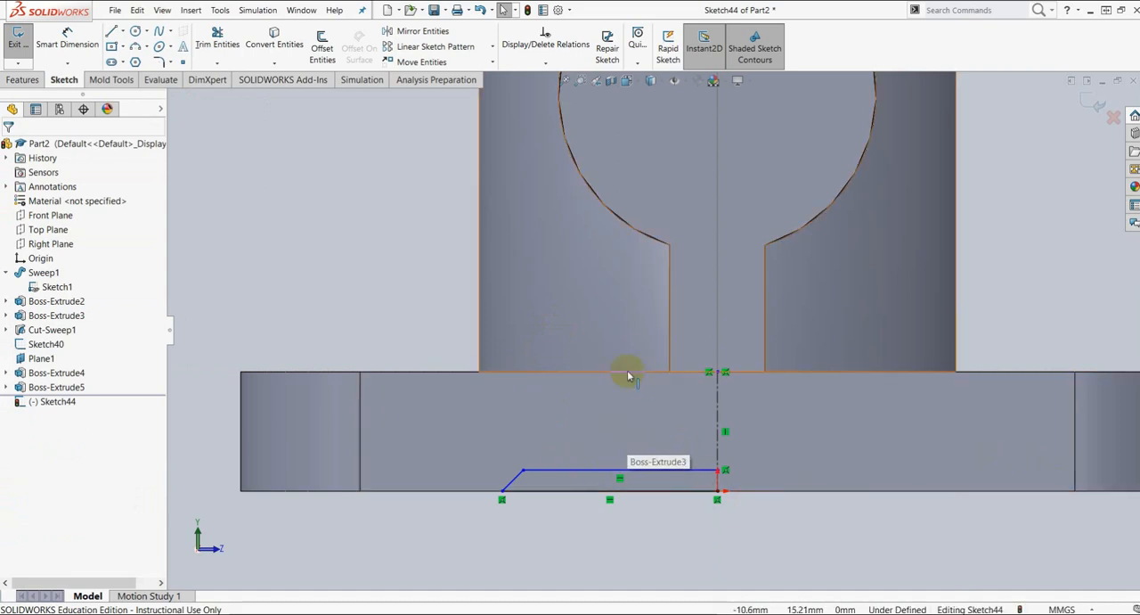
Step: Dimension the profile's bottom line to 35 mm with Smart Dimension
{"action": "left_click", "coordinate": [71, 40]}
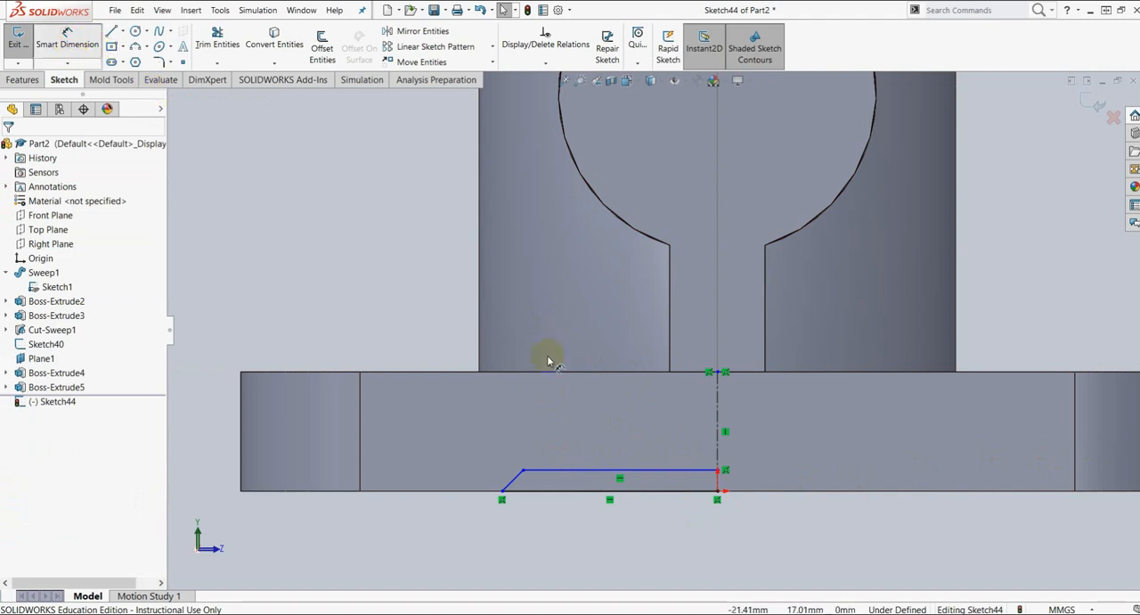
{"action": "left_click", "coordinate": [635, 491]}
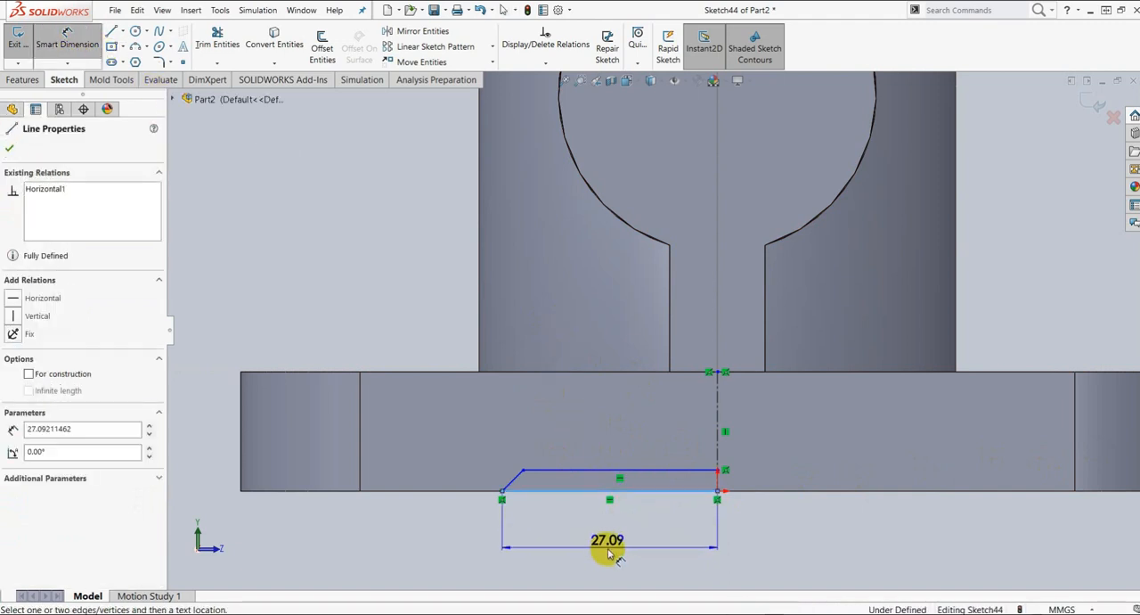
{"action": "left_click", "coordinate": [604, 553]}
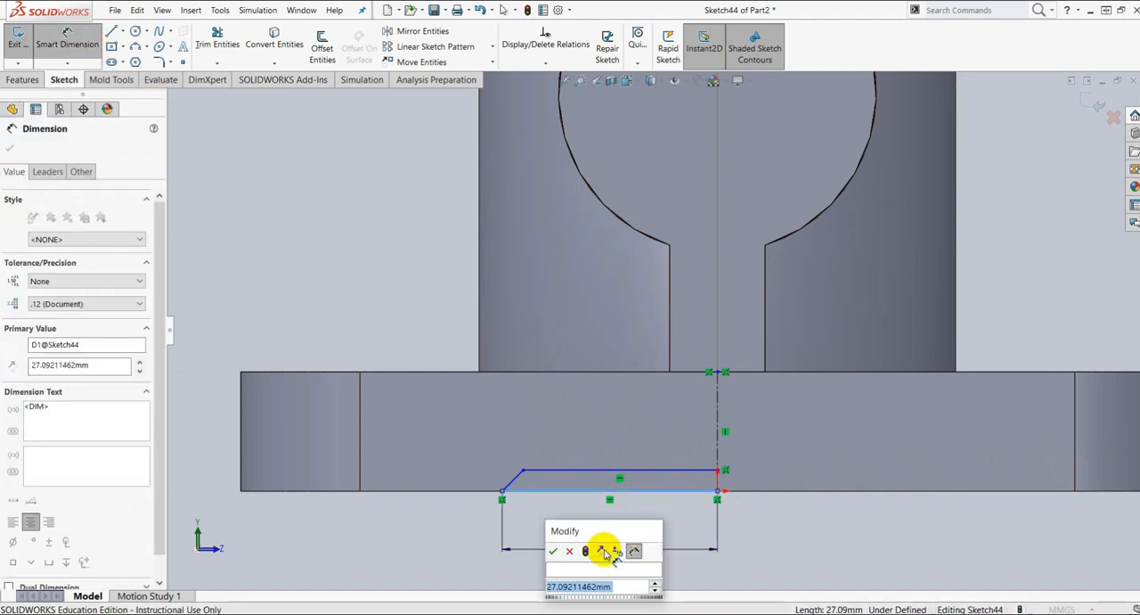
{"action": "type", "text": "35"}
{"action": "key", "text": "Return"}
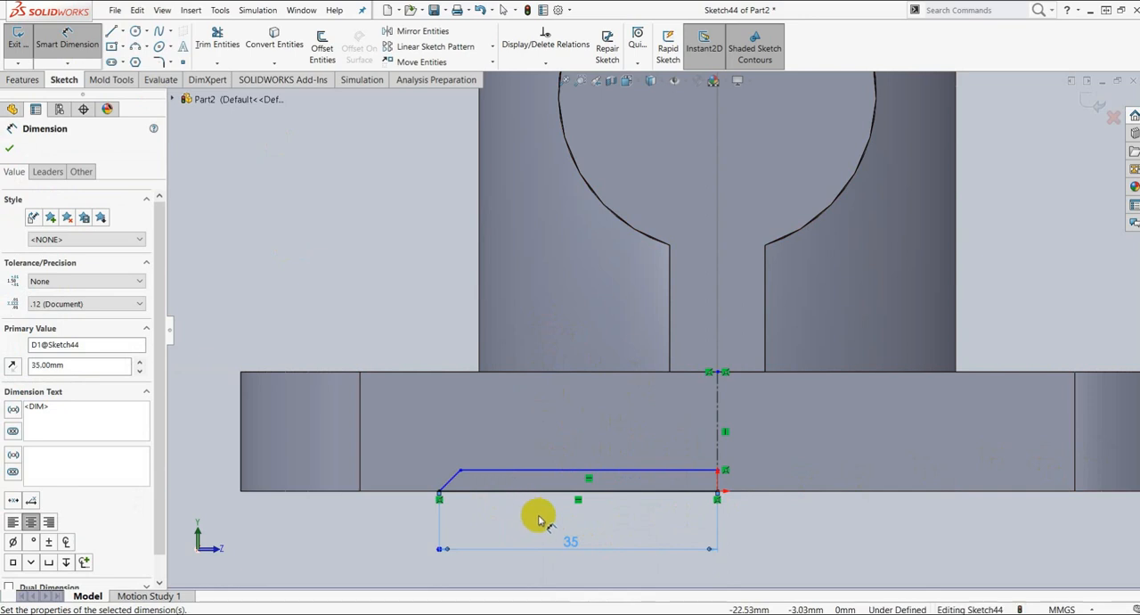
Step: Dimension the angle between the short sloped line and the bottom line at 45°
{"action": "scroll", "coordinate": [452, 491], "scroll_direction": "down", "scroll_amount": 2}
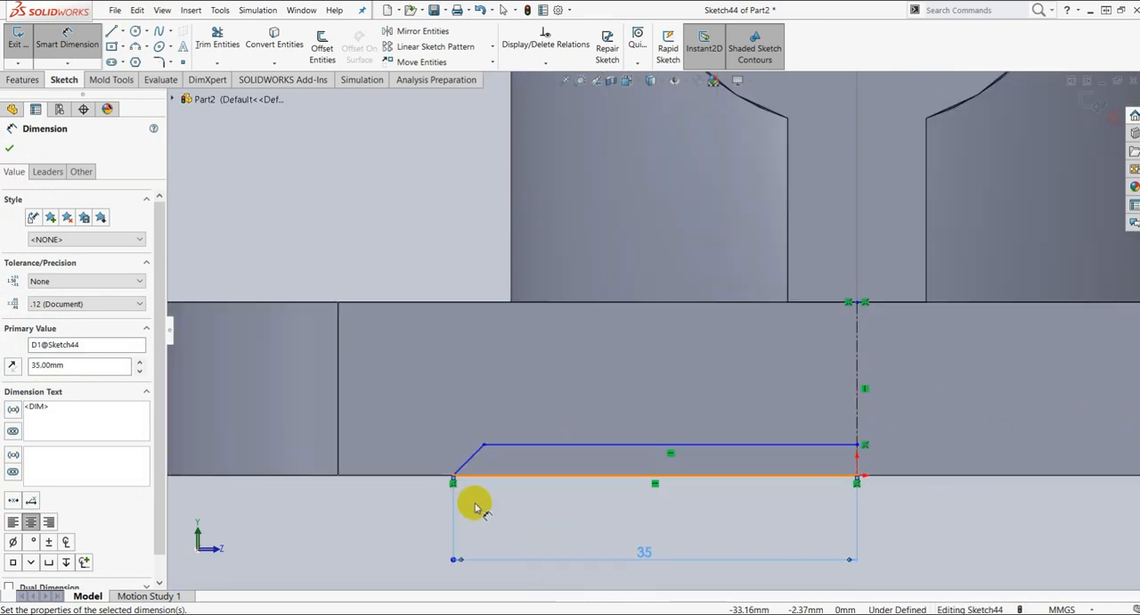
{"action": "left_click", "coordinate": [470, 459]}
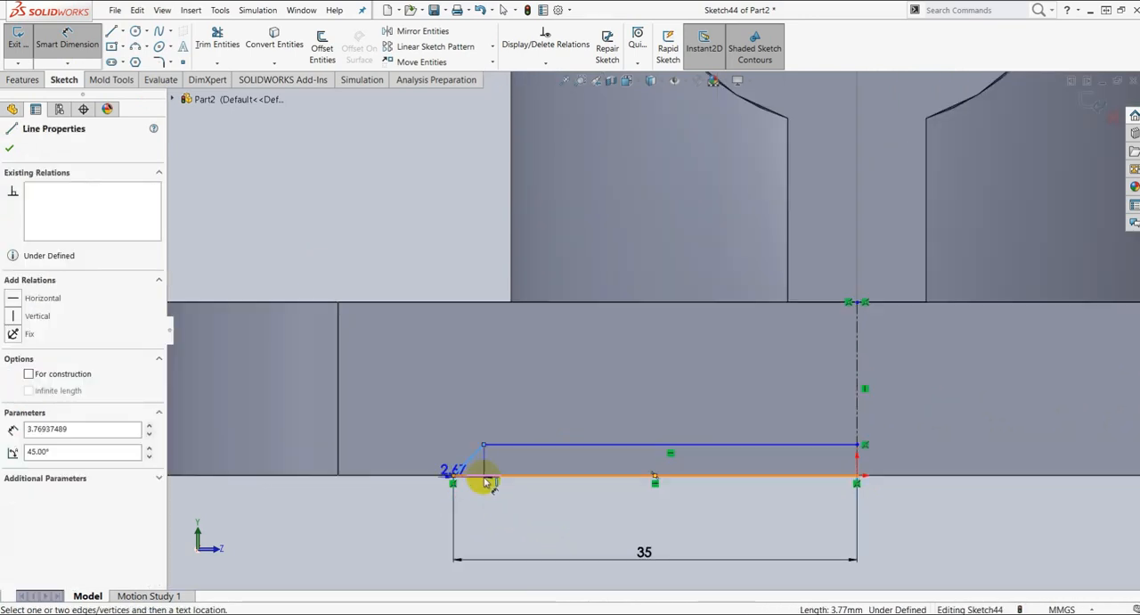
{"action": "left_click", "coordinate": [488, 482]}
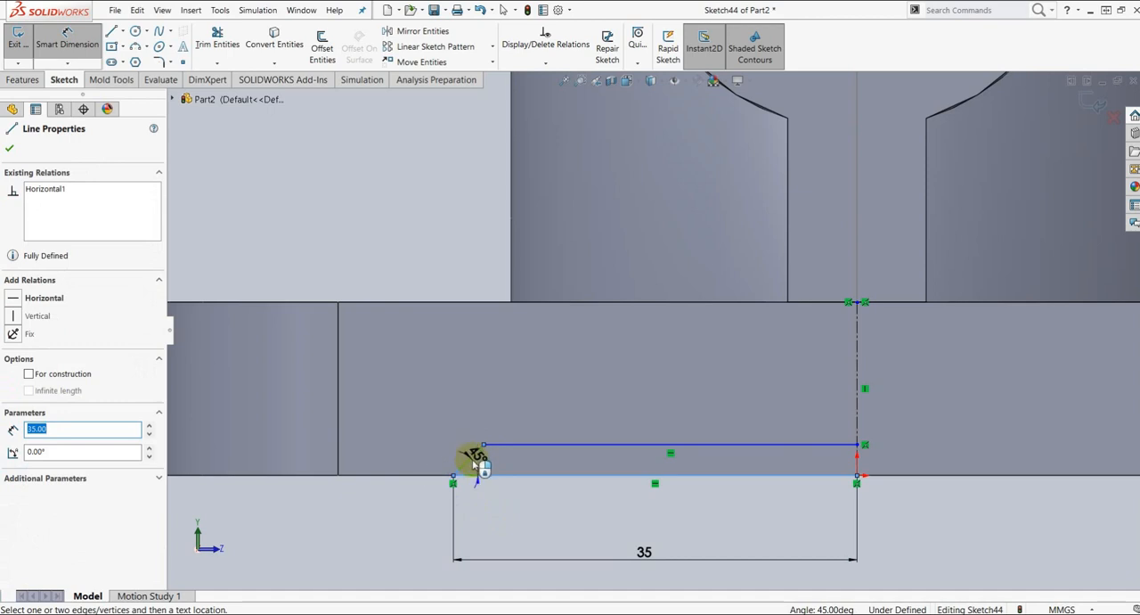
{"action": "left_click", "coordinate": [469, 460]}
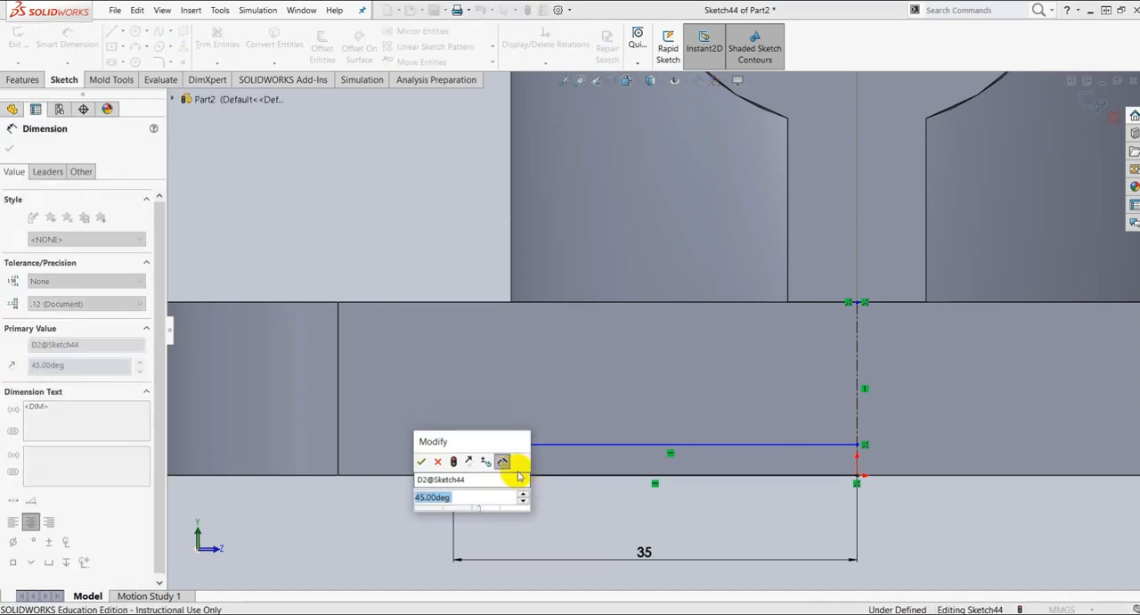
{"action": "key", "text": "Return"}
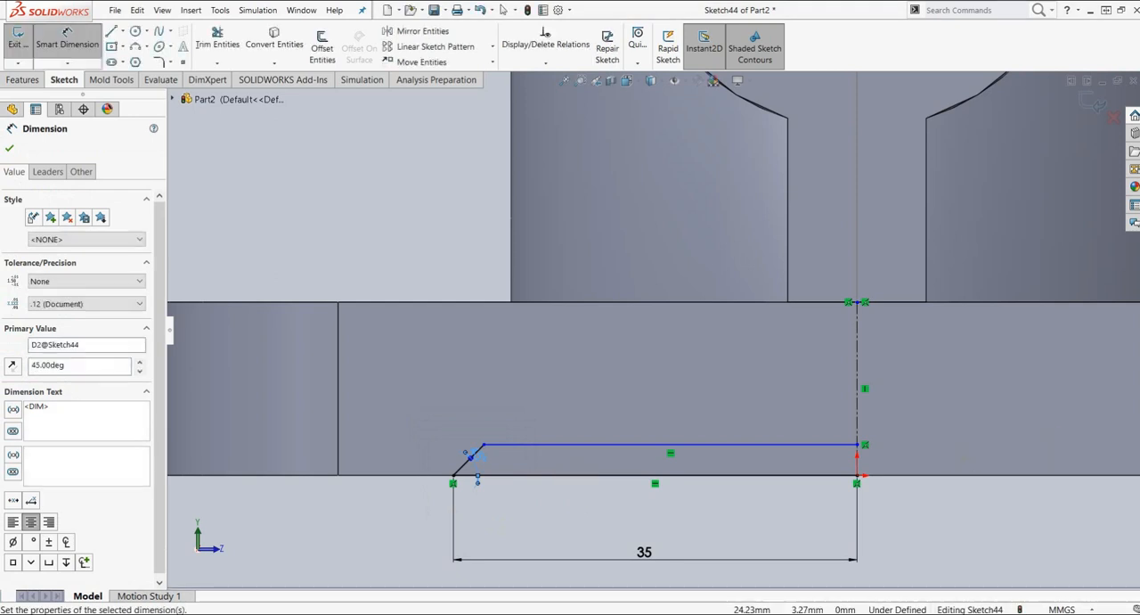
Step: Dimension the distance between the recess profile's upper and bottom lines to 3 mm
{"action": "left_click", "coordinate": [633, 447]}
{"action": "left_click", "coordinate": [633, 475]}
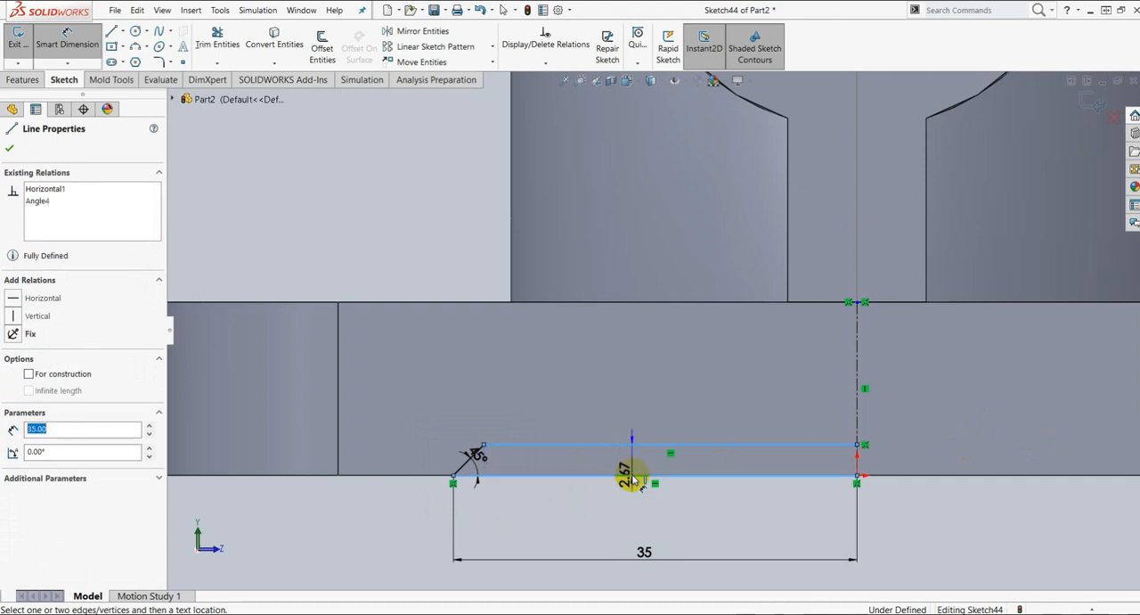
{"action": "left_click", "coordinate": [633, 465]}
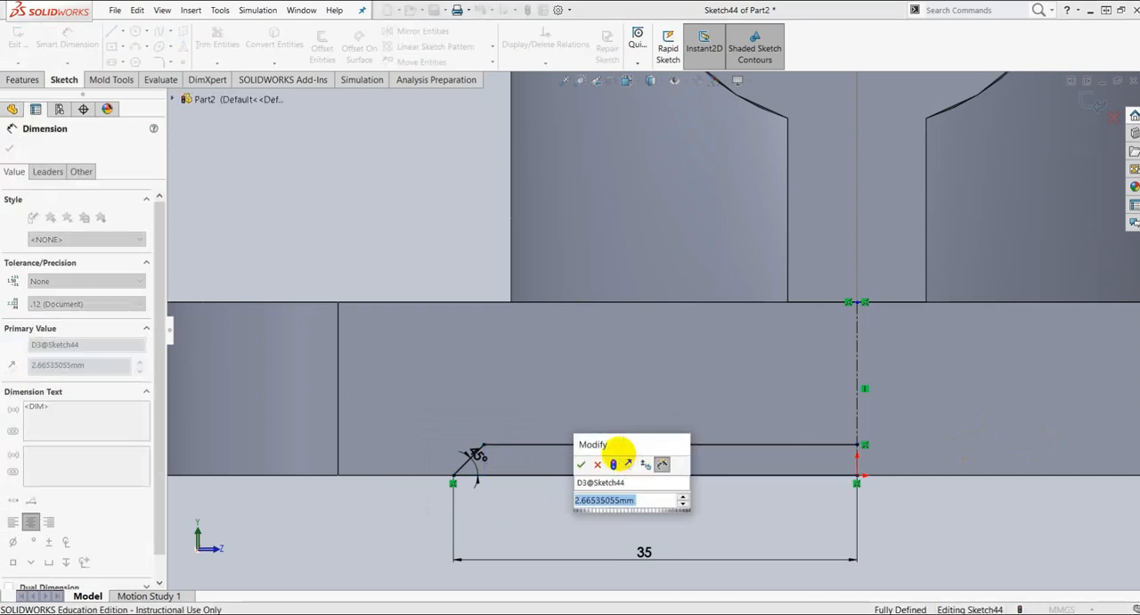
{"action": "type", "text": "3"}
{"action": "key", "text": "Return"}
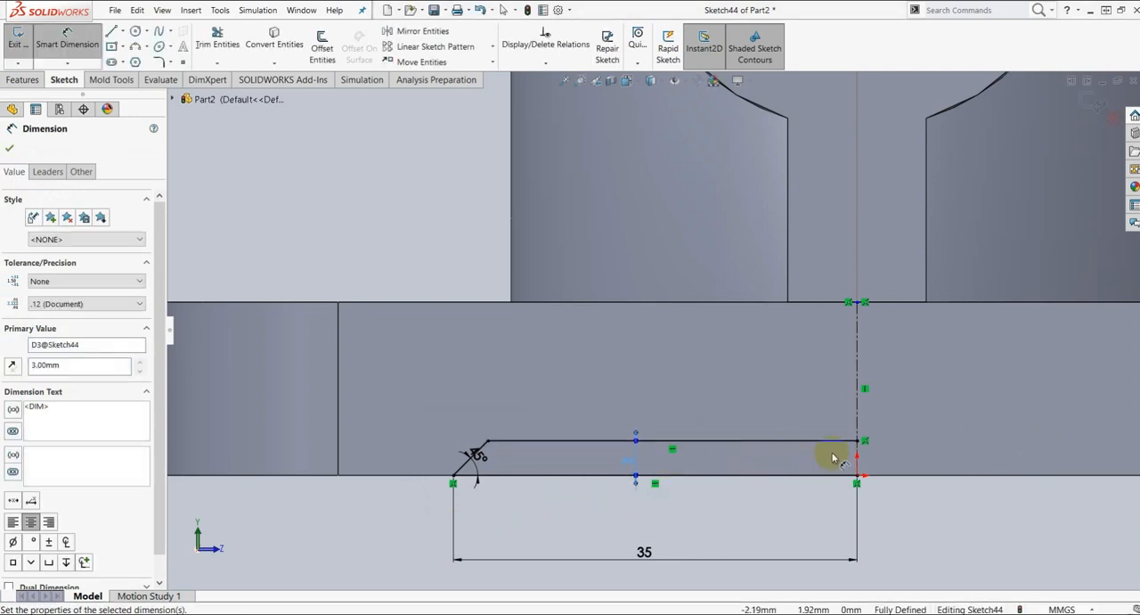
{"action": "scroll", "coordinate": [822, 456], "scroll_direction": "up", "scroll_amount": 1}
{"action": "scroll", "coordinate": [833, 445], "scroll_direction": "down", "scroll_amount": 2}
{"action": "scroll", "coordinate": [847, 437], "scroll_direction": "up", "scroll_amount": 4}
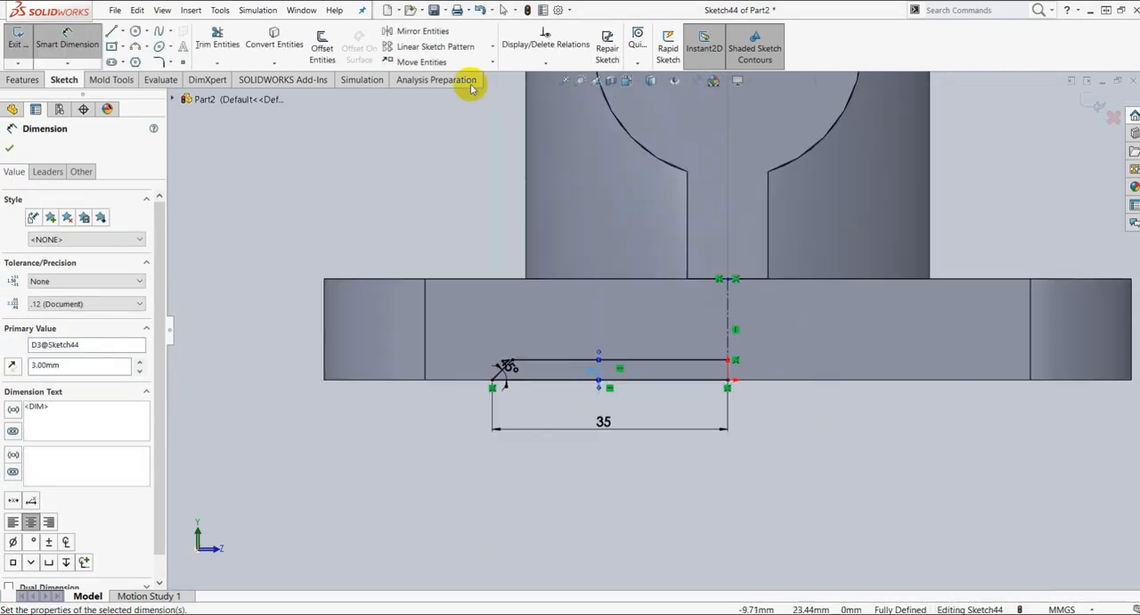
{"action": "left_click", "coordinate": [9, 148]}
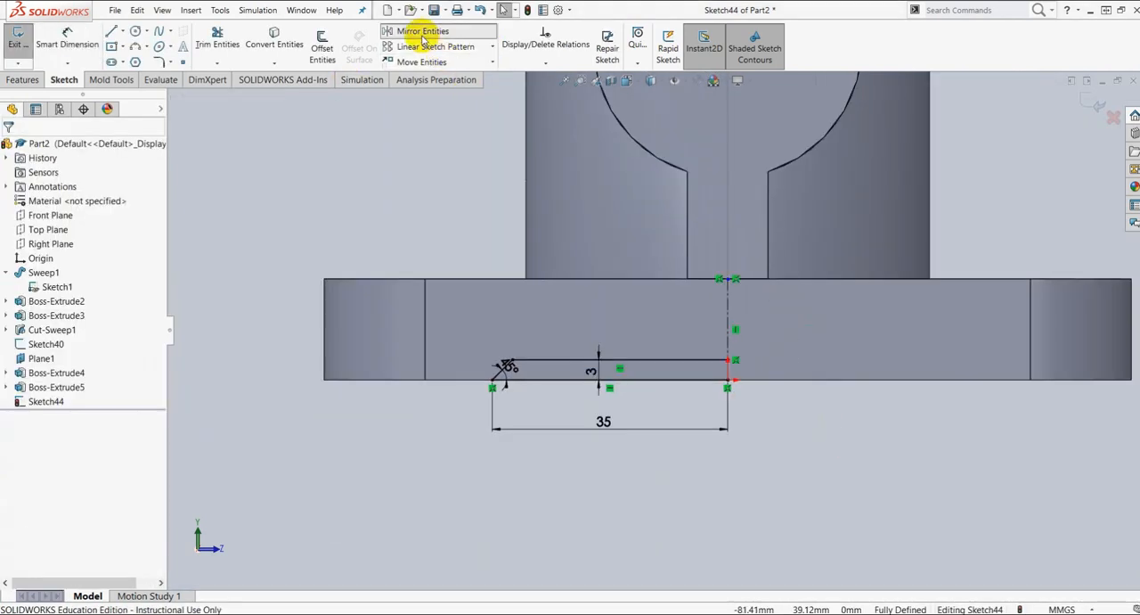
Step: Mirror the profile's upper, sloped and bottom lines about the vertical centerline
{"action": "left_click", "coordinate": [423, 32]}
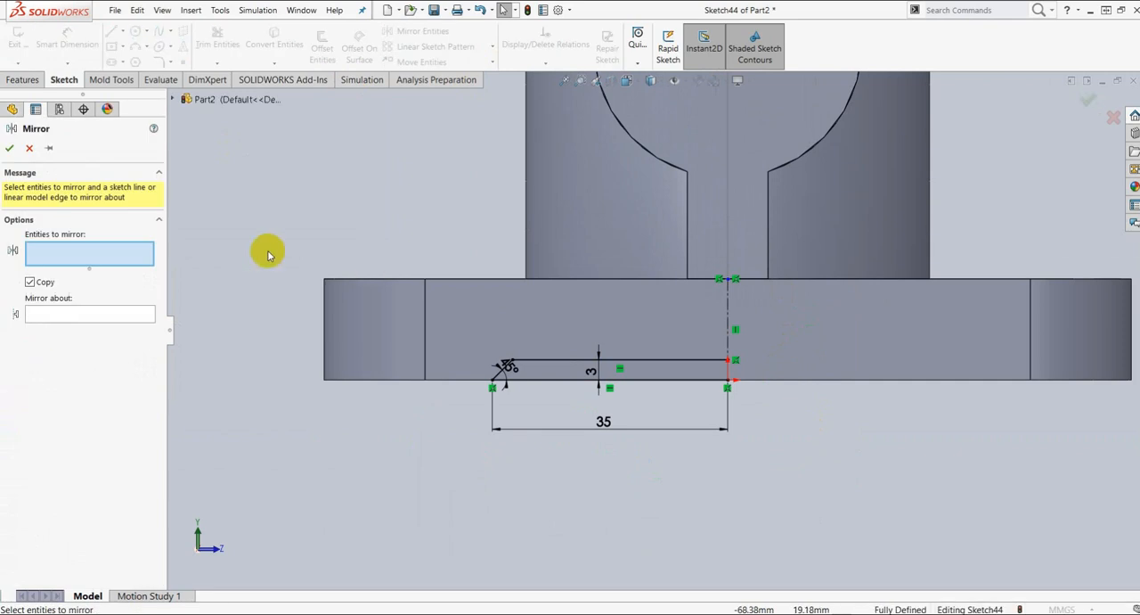
{"action": "left_click", "coordinate": [590, 360]}
{"action": "left_click", "coordinate": [499, 374]}
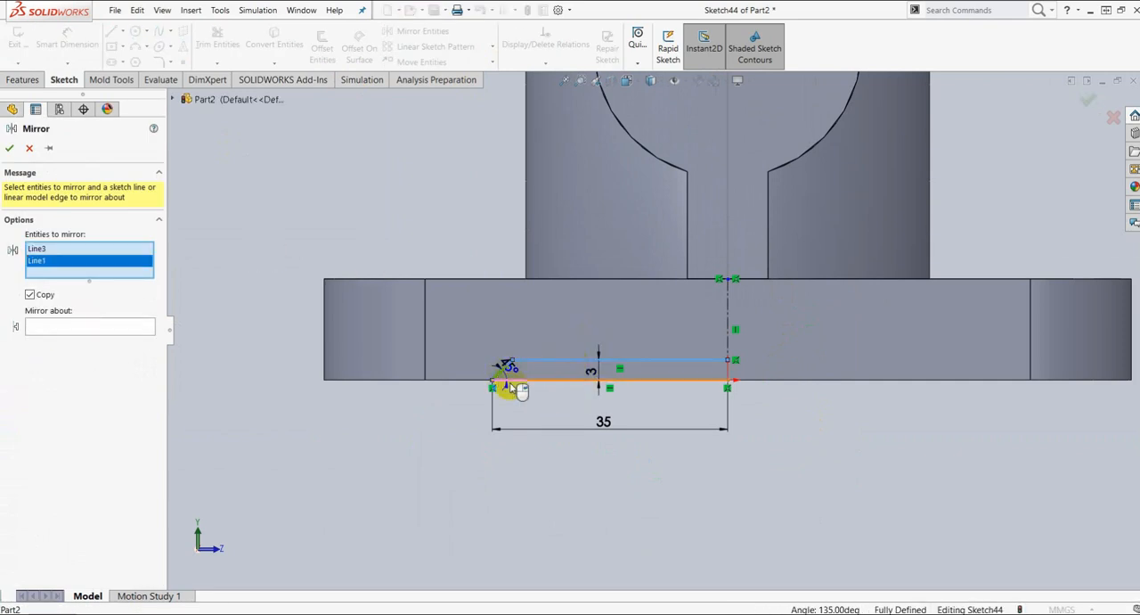
{"action": "left_click", "coordinate": [516, 387]}
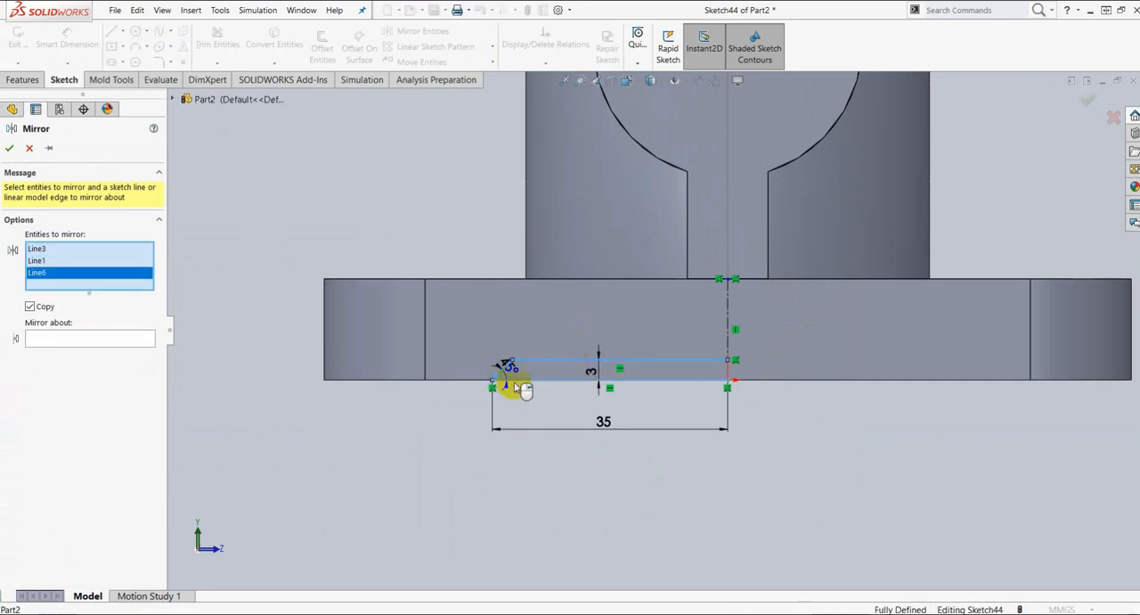
{"action": "left_click", "coordinate": [86, 337]}
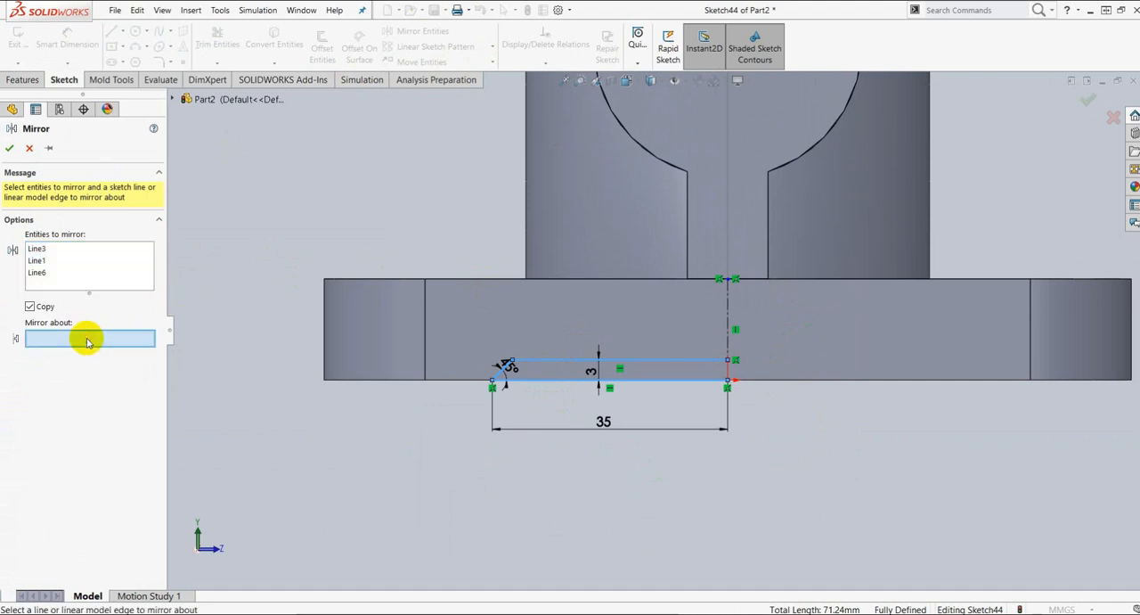
{"action": "left_click", "coordinate": [728, 305]}
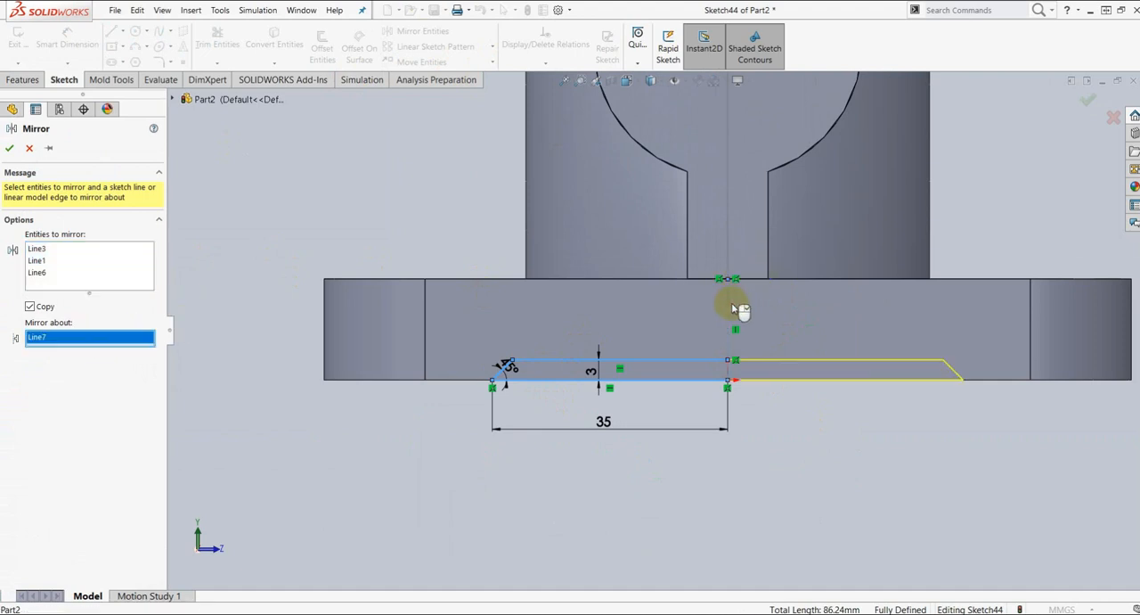
{"action": "left_click", "coordinate": [8, 149]}
{"action": "scroll", "coordinate": [932, 385], "scroll_direction": "down", "scroll_amount": 5}
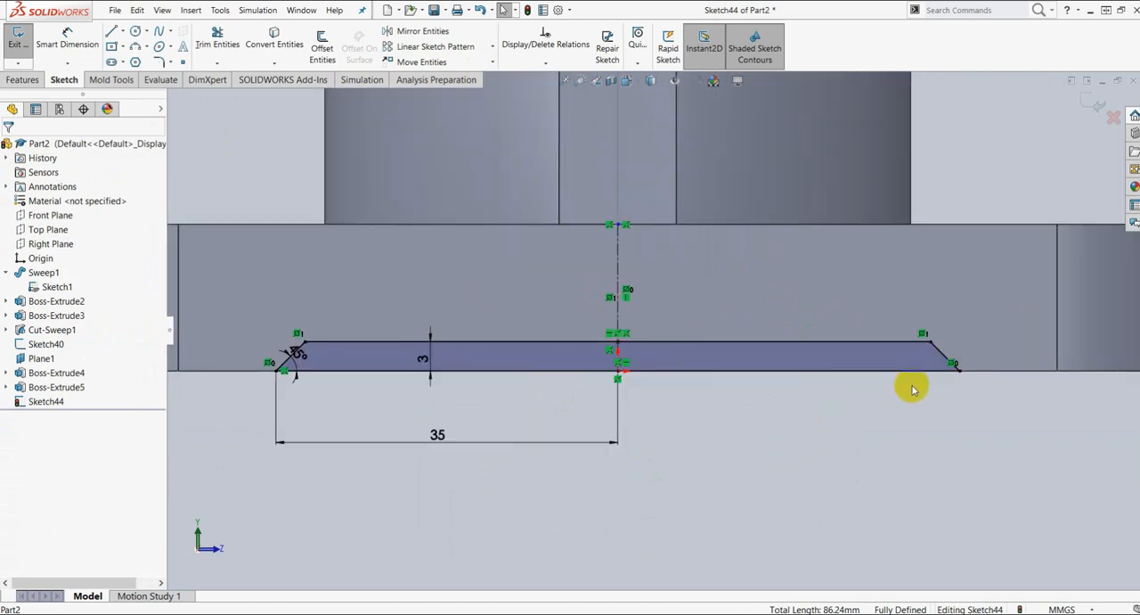
Step: Extrude-cut the mirrored recess profile through the base flange with the Up To Next end condition
{"action": "scroll", "coordinate": [805, 348], "scroll_direction": "up", "scroll_amount": 5}
{"action": "scroll", "coordinate": [636, 327], "scroll_direction": "up", "scroll_amount": 4}
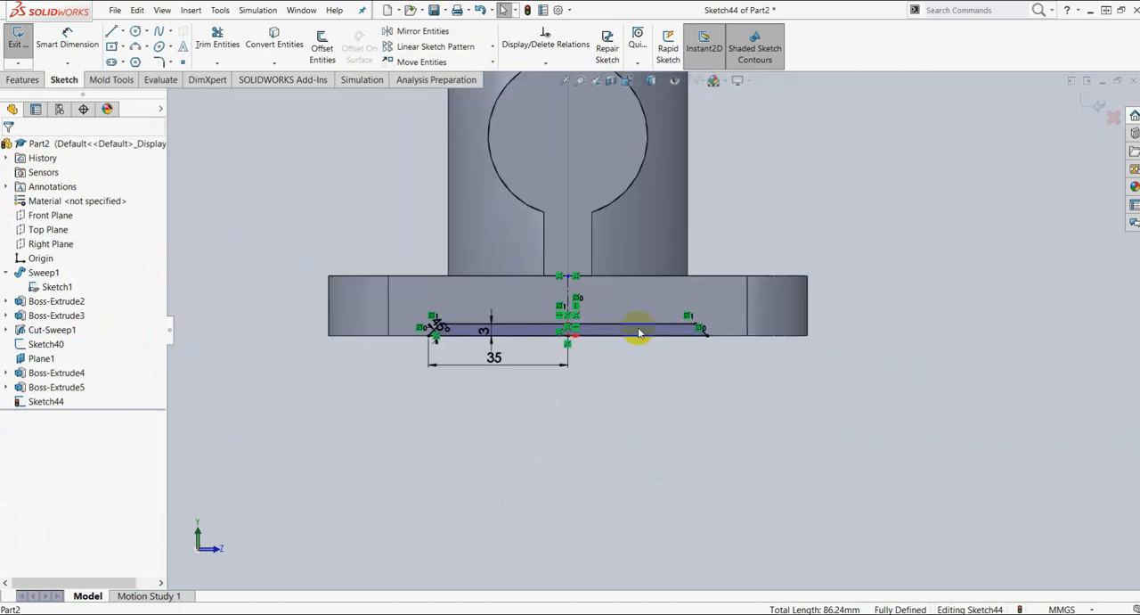
{"action": "left_click", "coordinate": [23, 79]}
{"action": "left_click", "coordinate": [205, 52]}
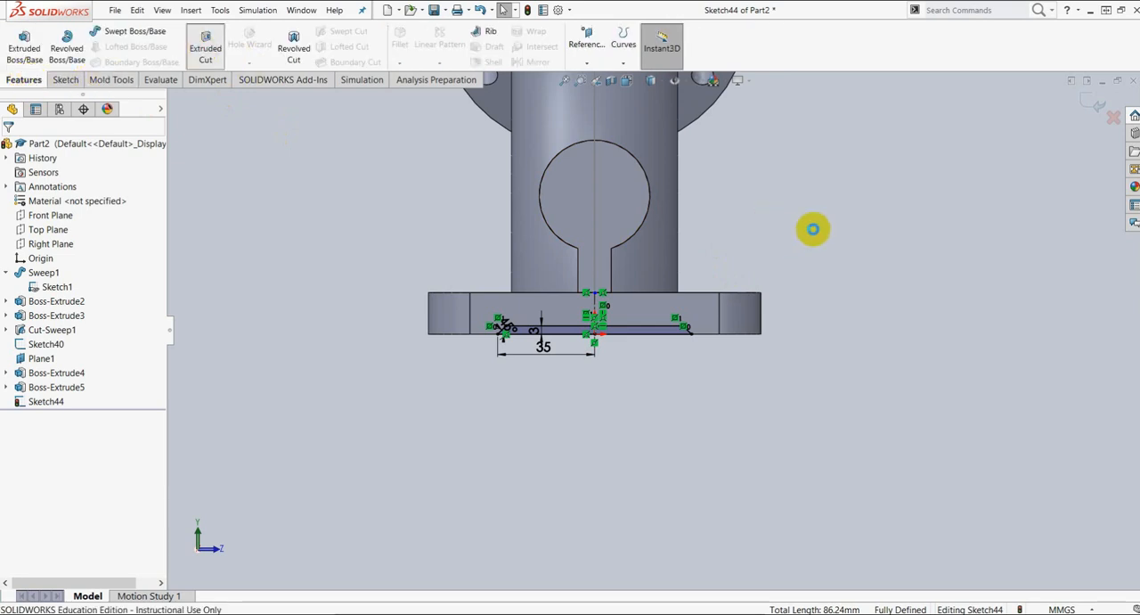
{"action": "mouse_move", "coordinate": [838, 194]}
{"action": "middle_mouse_down"}
{"action": "mouse_move", "coordinate": [784, 222]}
{"action": "mouse_move", "coordinate": [736, 226]}
{"action": "mouse_move", "coordinate": [721, 290]}
{"action": "middle_mouse_up"}
{"action": "middle_click_drag", "start_coordinate": [648, 312], "coordinate": [620, 343]}
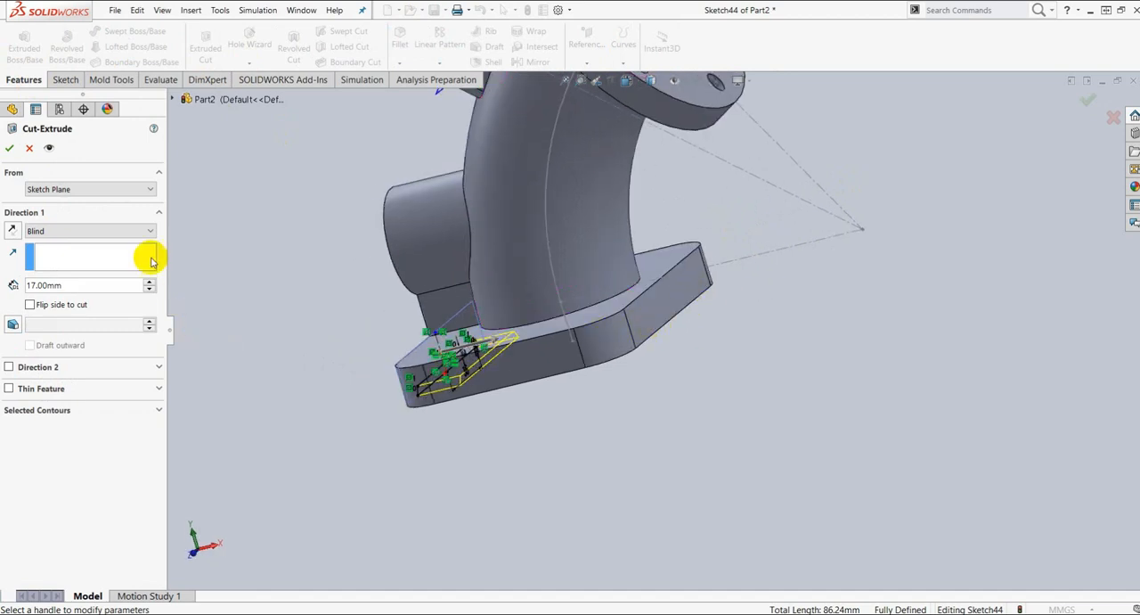
{"action": "left_click", "coordinate": [132, 233]}
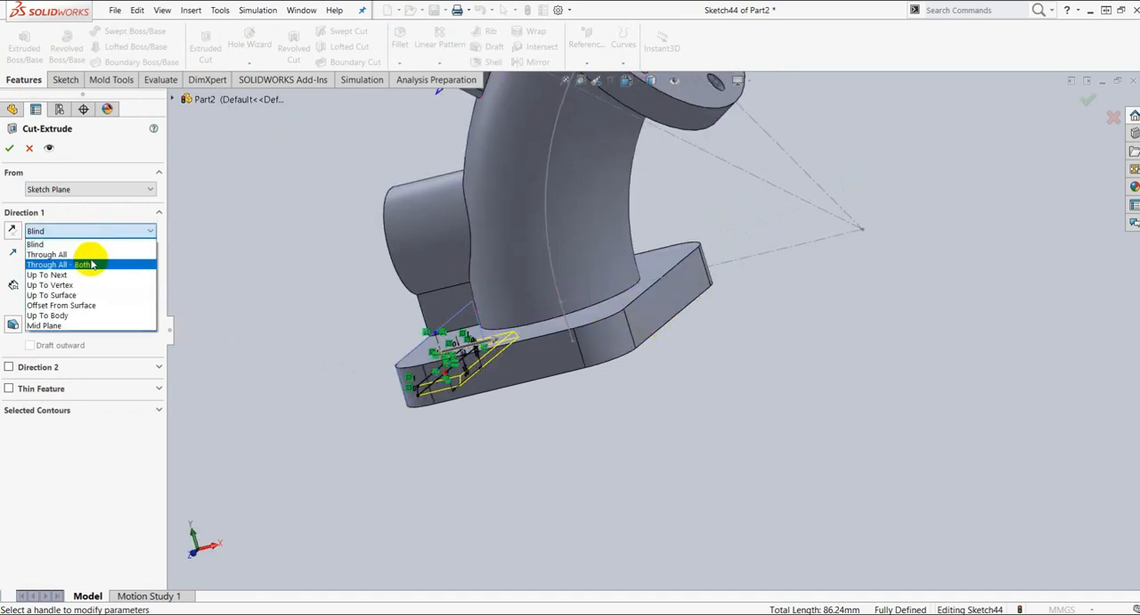
{"action": "left_click", "coordinate": [98, 275]}
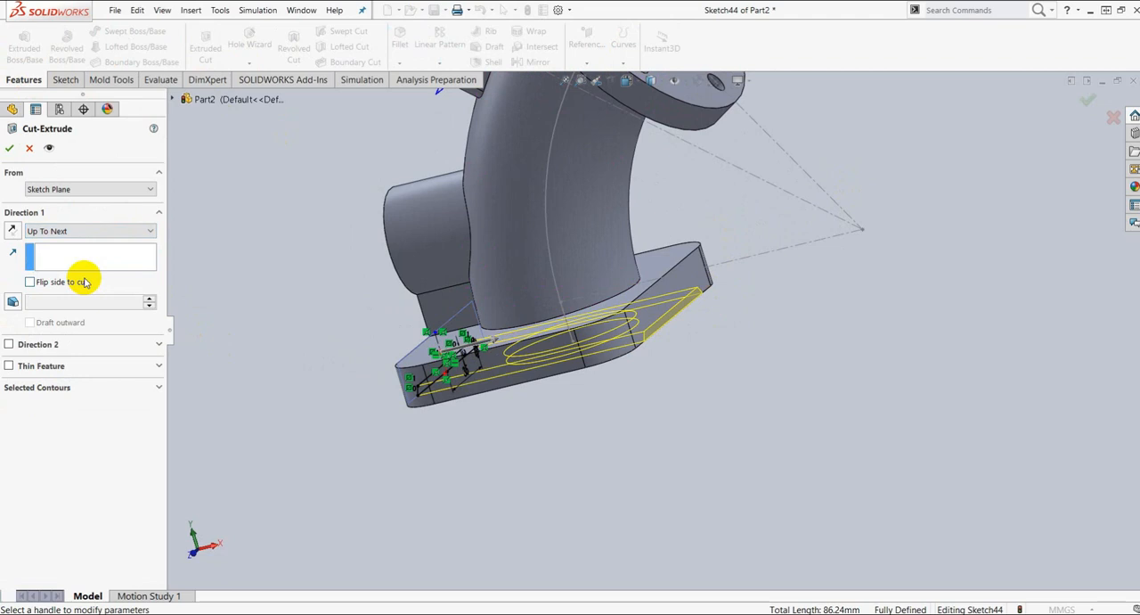
{"action": "left_click", "coordinate": [9, 148]}
{"action": "middle_click_drag", "start_coordinate": [637, 401], "coordinate": [796, 286]}
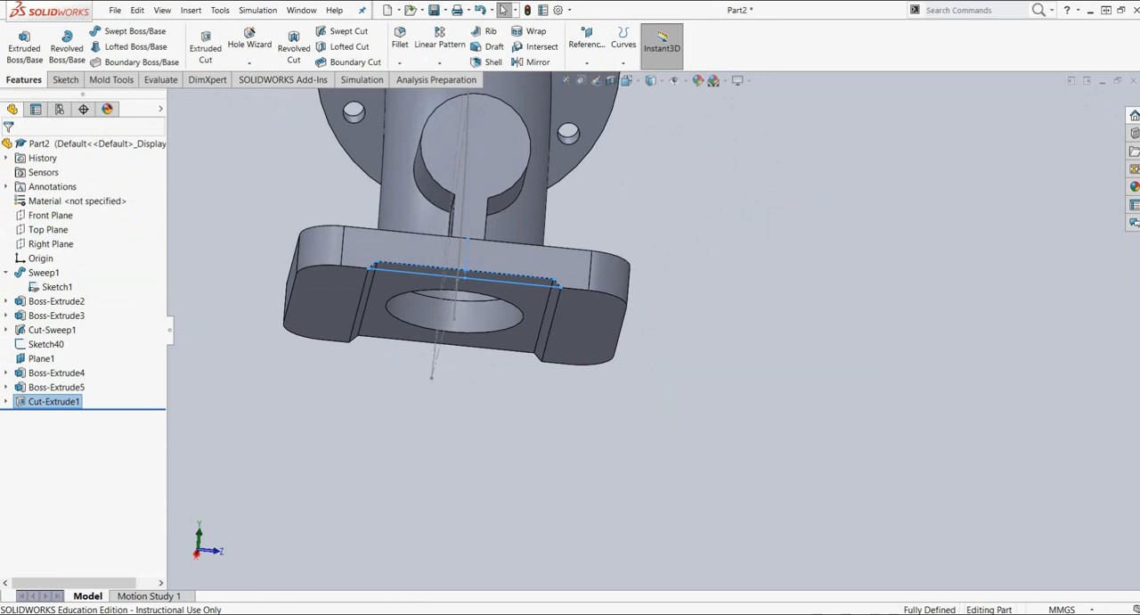
{"action": "mouse_move", "coordinate": [1139, 59]}
{"action": "left_mouse_down"}
{"action": "mouse_move", "coordinate": [807, 56]}
{"action": "mouse_move", "coordinate": [532, 29]}
{"action": "left_mouse_up"}
{"action": "left_click", "coordinate": [749, 22]}
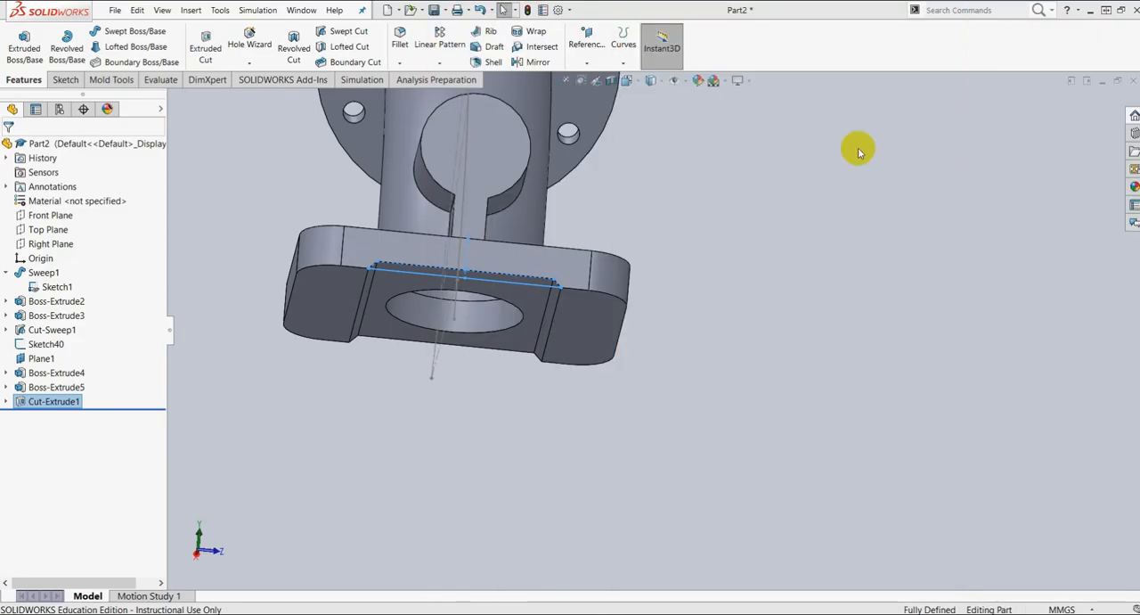
Step: Start a sketch on the round flange's outer face and draw a circle of about 34 mm radius centred on the bore
{"action": "scroll", "coordinate": [820, 237], "scroll_direction": "up", "scroll_amount": 3}
{"action": "middle_click_drag", "start_coordinate": [819, 237], "coordinate": [656, 281]}
{"action": "scroll", "coordinate": [657, 266], "scroll_direction": "down", "scroll_amount": 2}
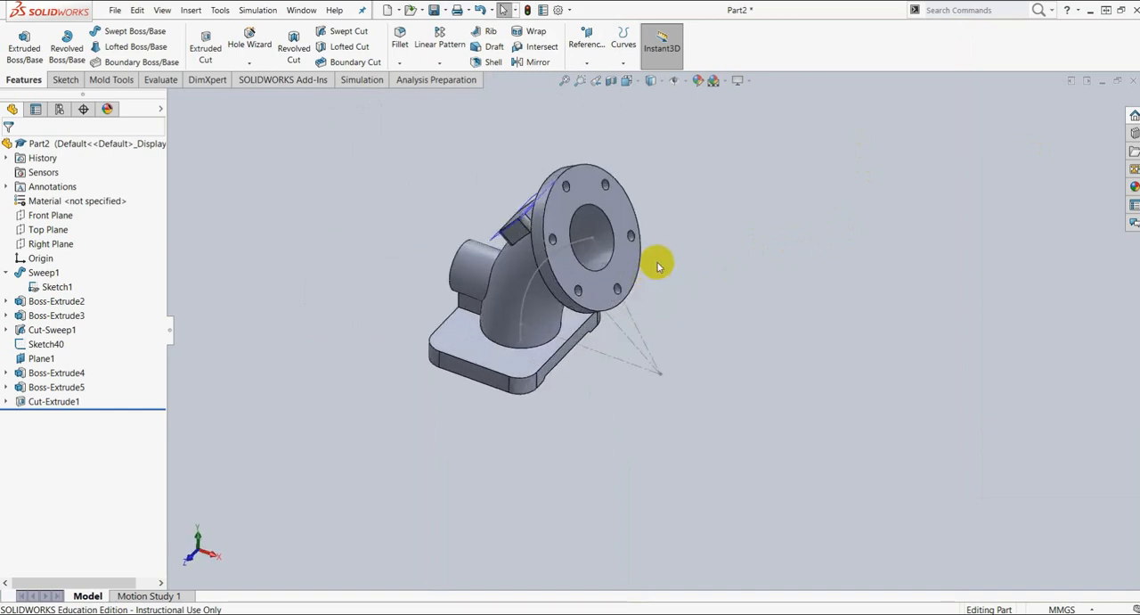
{"action": "left_click", "coordinate": [617, 210]}
{"action": "left_click", "coordinate": [669, 180]}
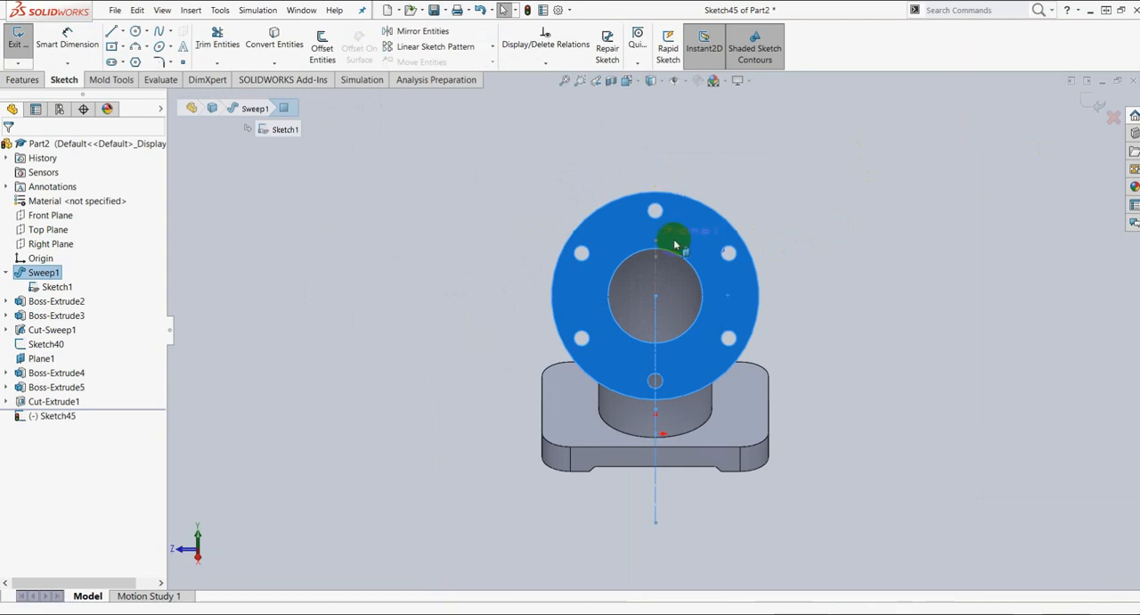
{"action": "left_click", "coordinate": [134, 33]}
{"action": "left_click_drag", "start_coordinate": [656, 297], "coordinate": [630, 242]}
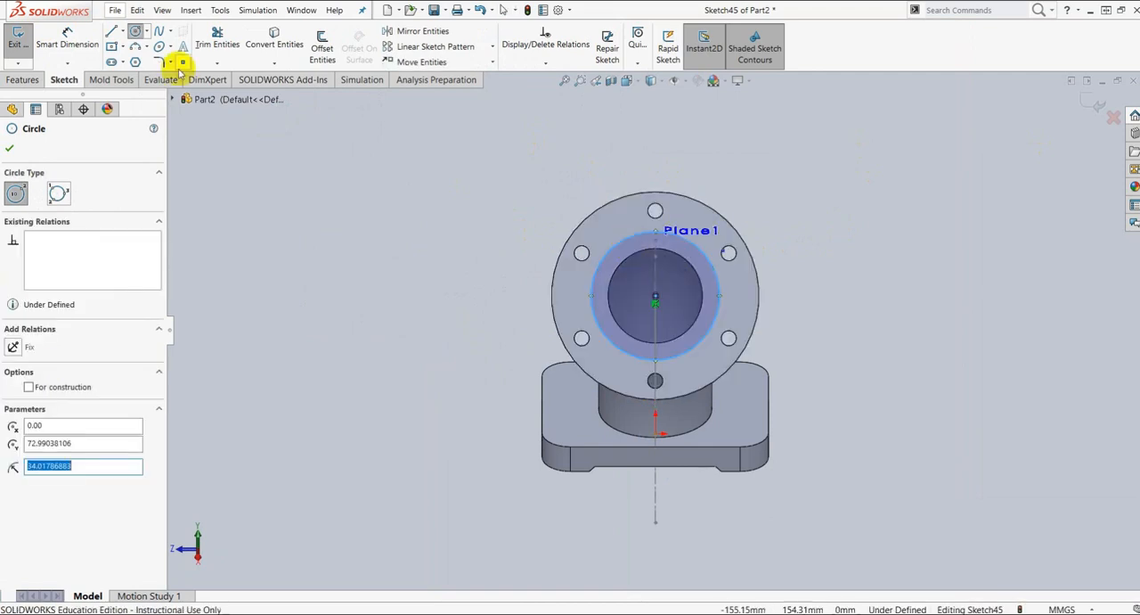
Step: Dimension the circle's diameter to 60 mm with Smart Dimension
{"action": "left_click", "coordinate": [67, 41]}
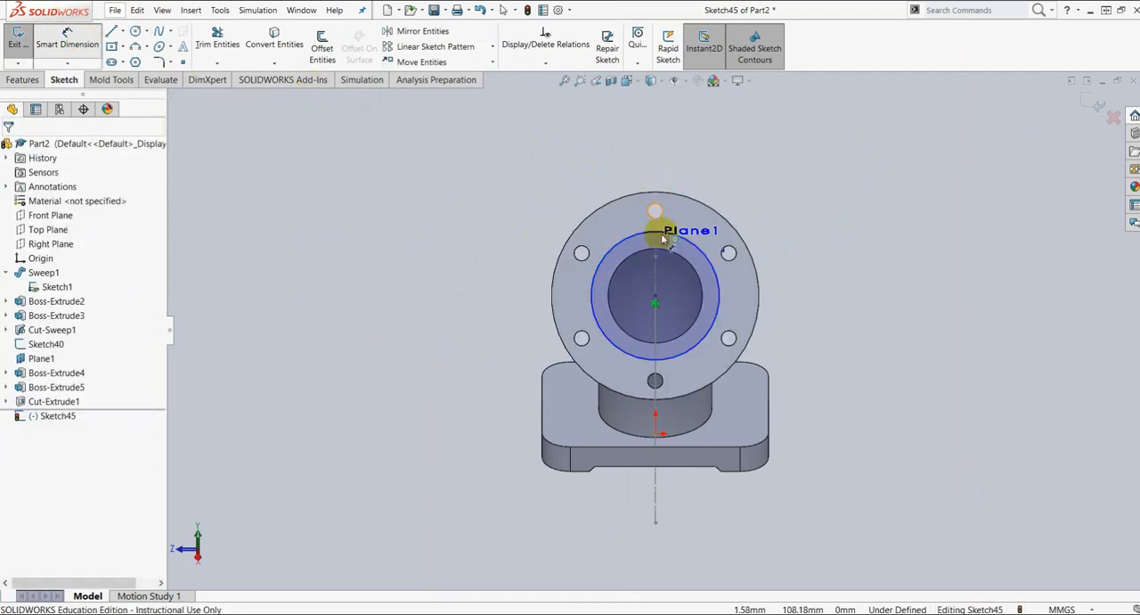
{"action": "left_click", "coordinate": [717, 271]}
{"action": "left_click", "coordinate": [801, 290]}
{"action": "type", "text": "6"}
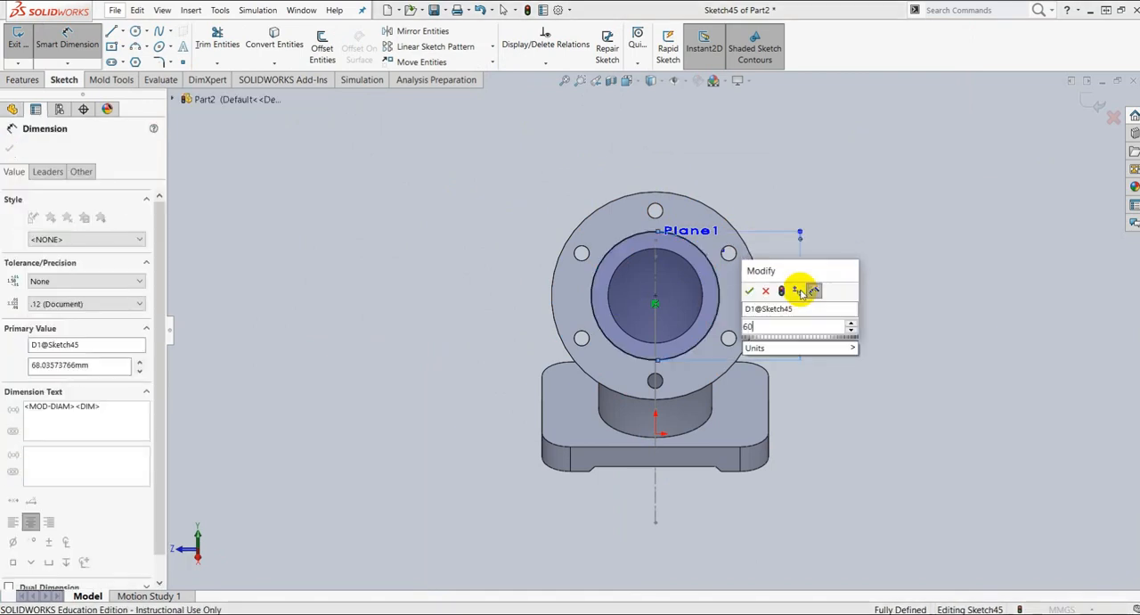
{"action": "type", "text": "0"}
{"action": "key", "text": "Return"}
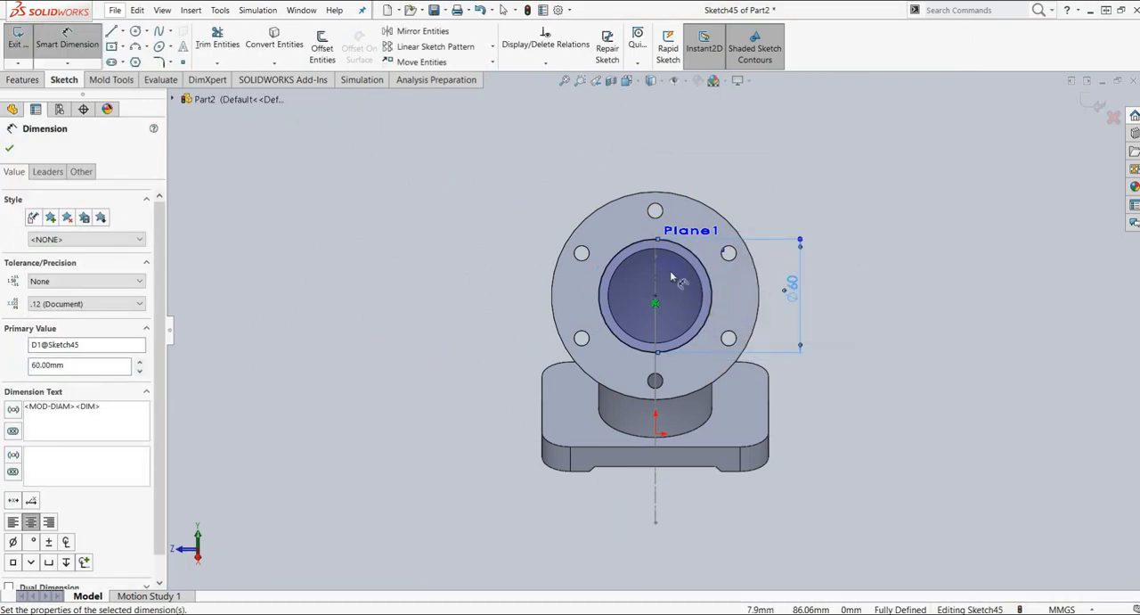
{"action": "scroll", "coordinate": [679, 283], "scroll_direction": "down", "scroll_amount": 4}
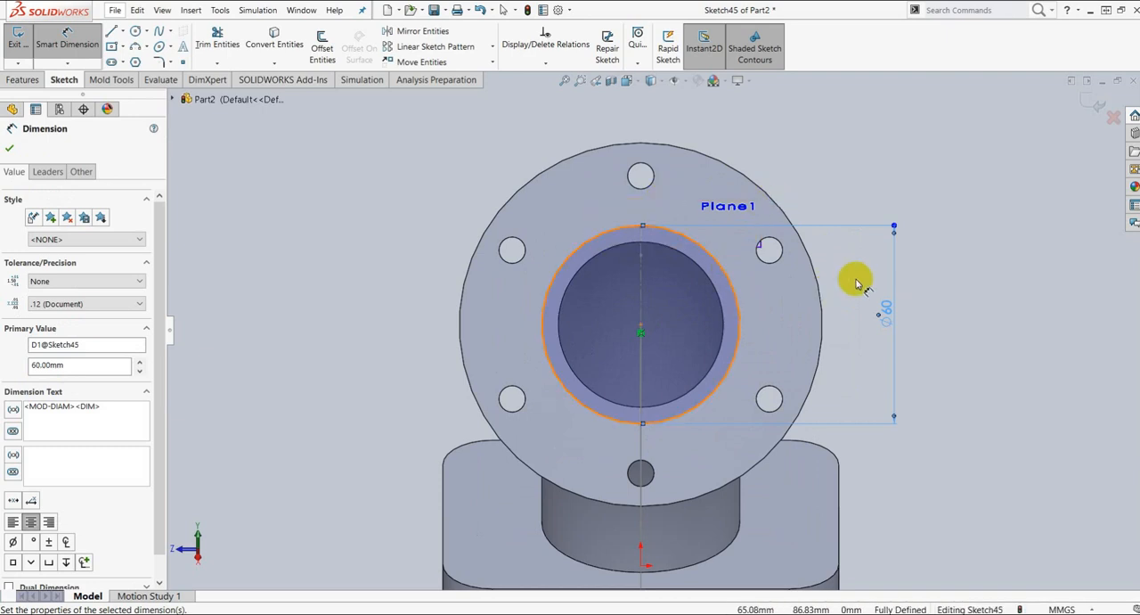
{"action": "left_click", "coordinate": [10, 148]}
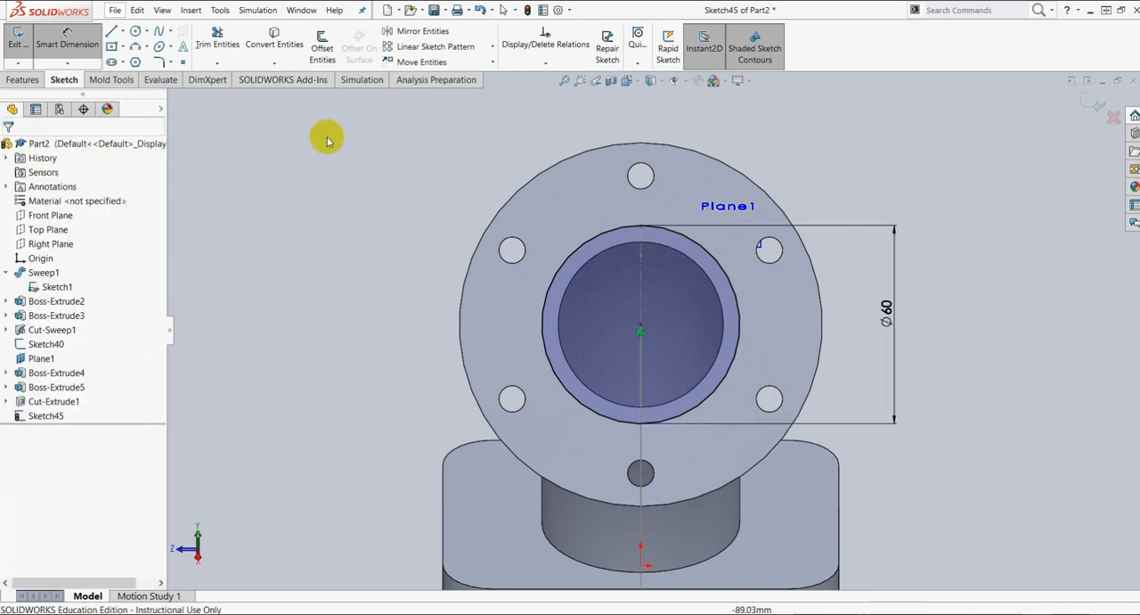
Step: Offset the 60 mm circle outward by 3 mm
{"action": "left_click", "coordinate": [323, 40]}
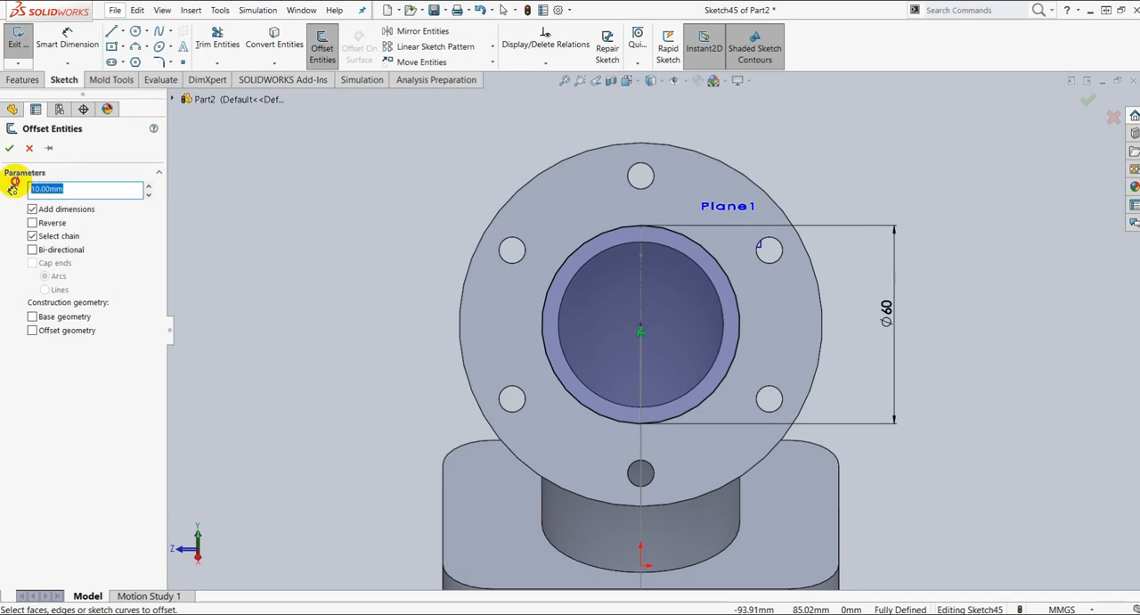
{"action": "type", "text": "3"}
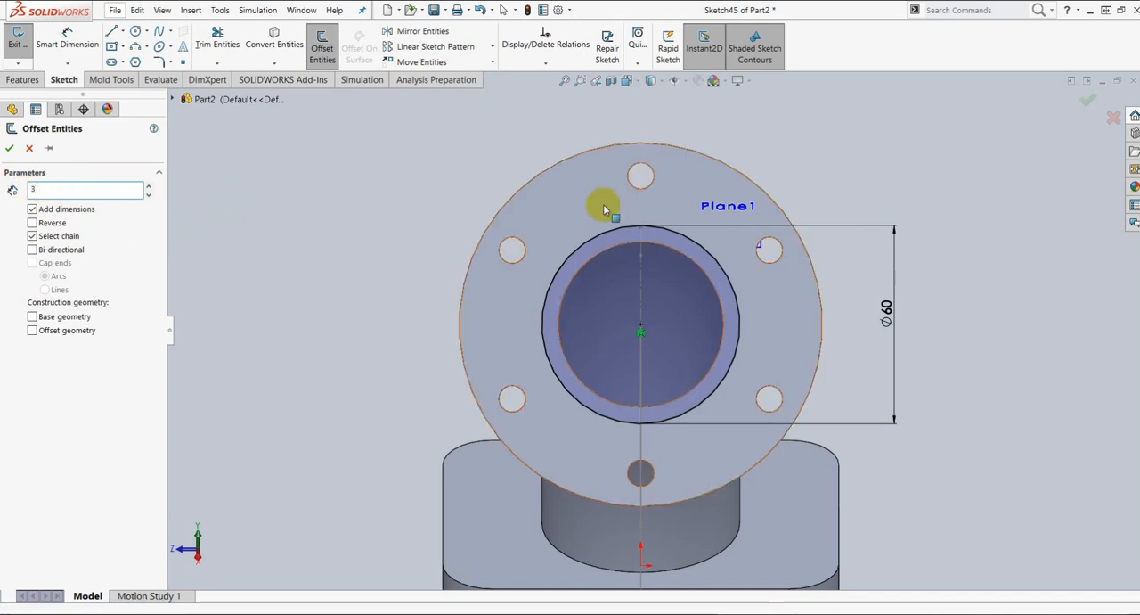
{"action": "left_click", "coordinate": [621, 229]}
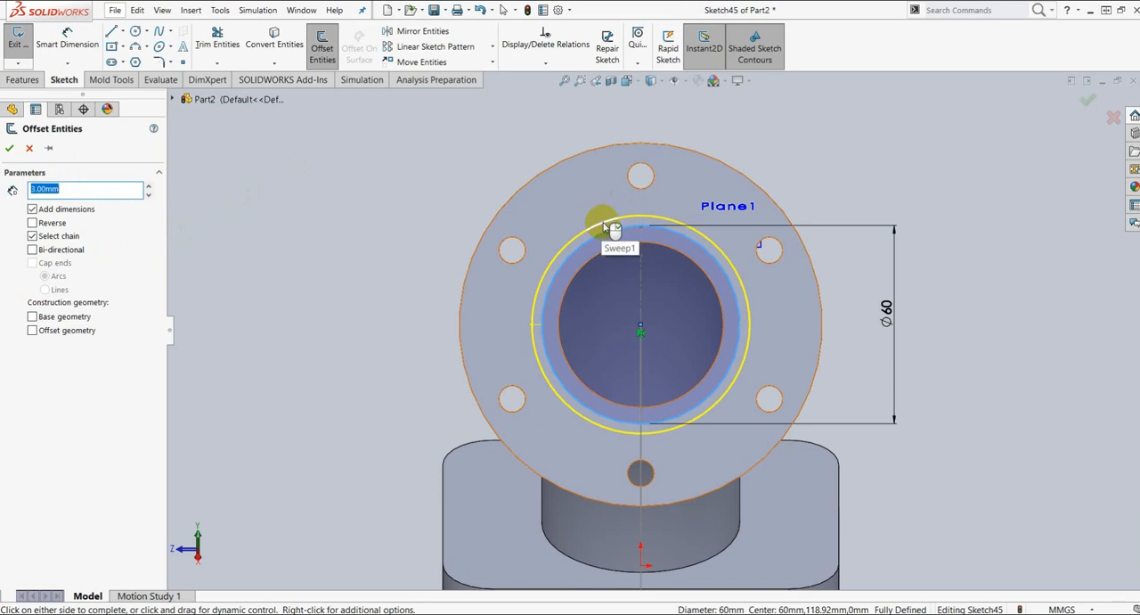
{"action": "left_click", "coordinate": [10, 152]}
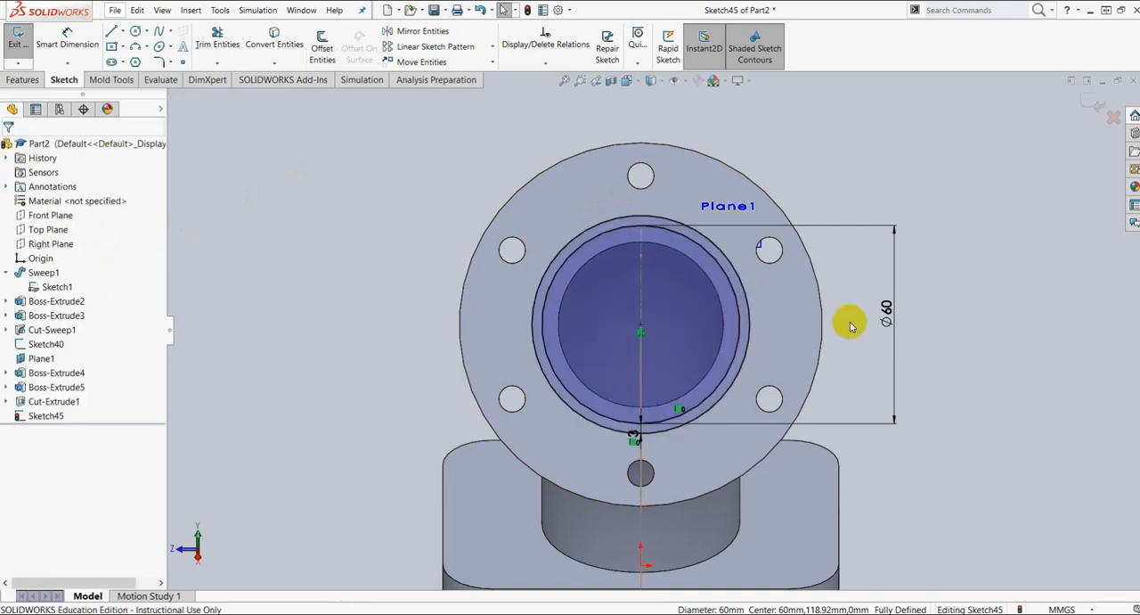
Step: Extrude-cut the ring between the two circles as a blind groove 2 mm deep in the round flange's face
{"action": "left_click", "coordinate": [23, 80]}
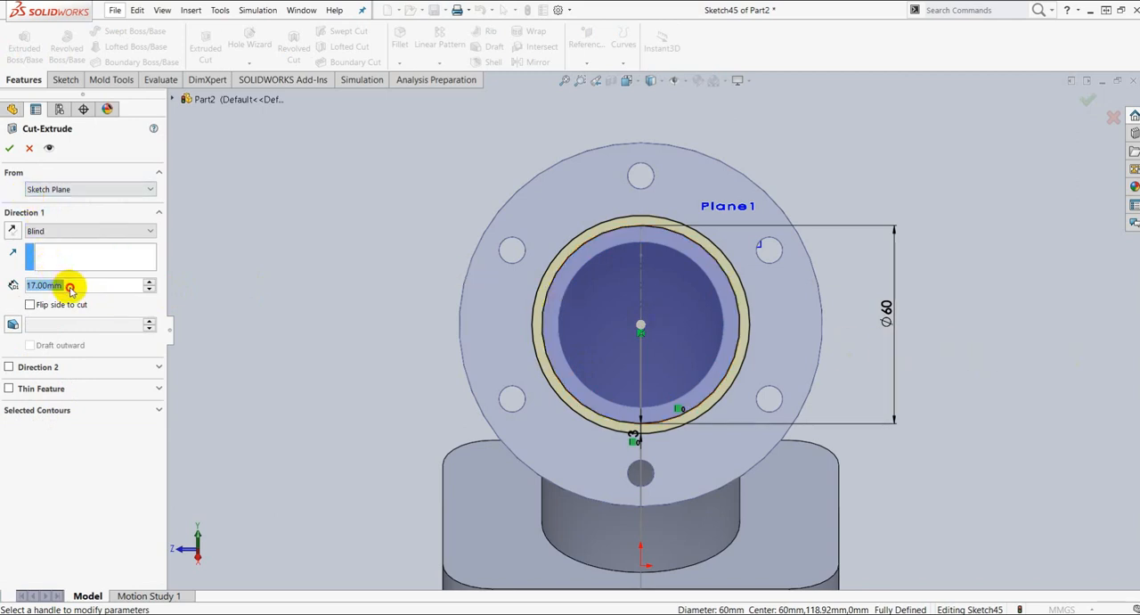
{"action": "left_click_drag", "start_coordinate": [27, 285], "coordinate": [76, 293]}
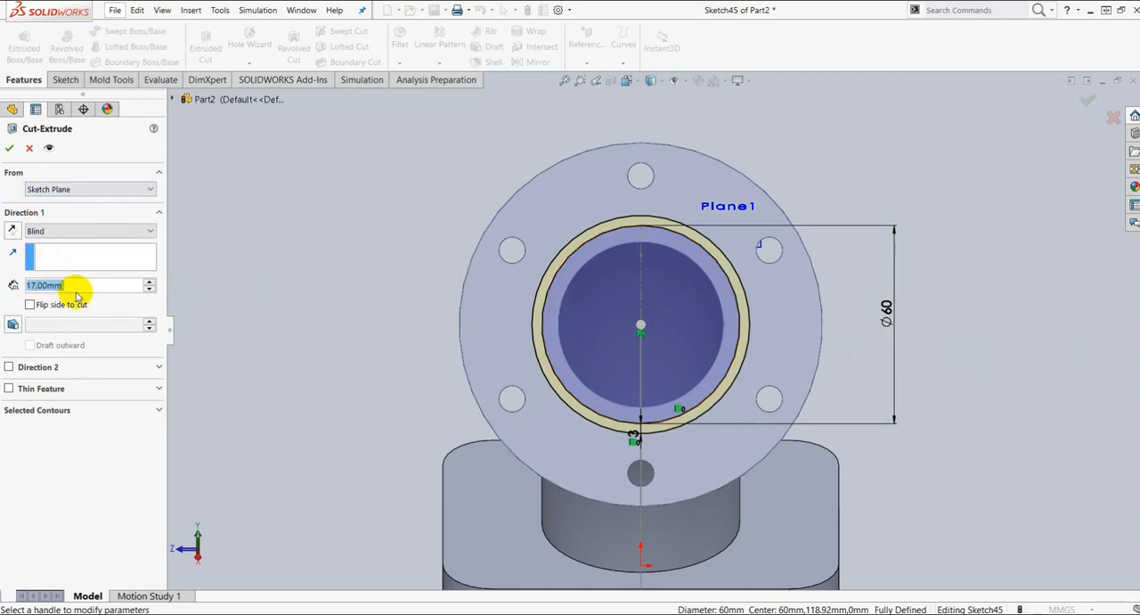
{"action": "type", "text": "2"}
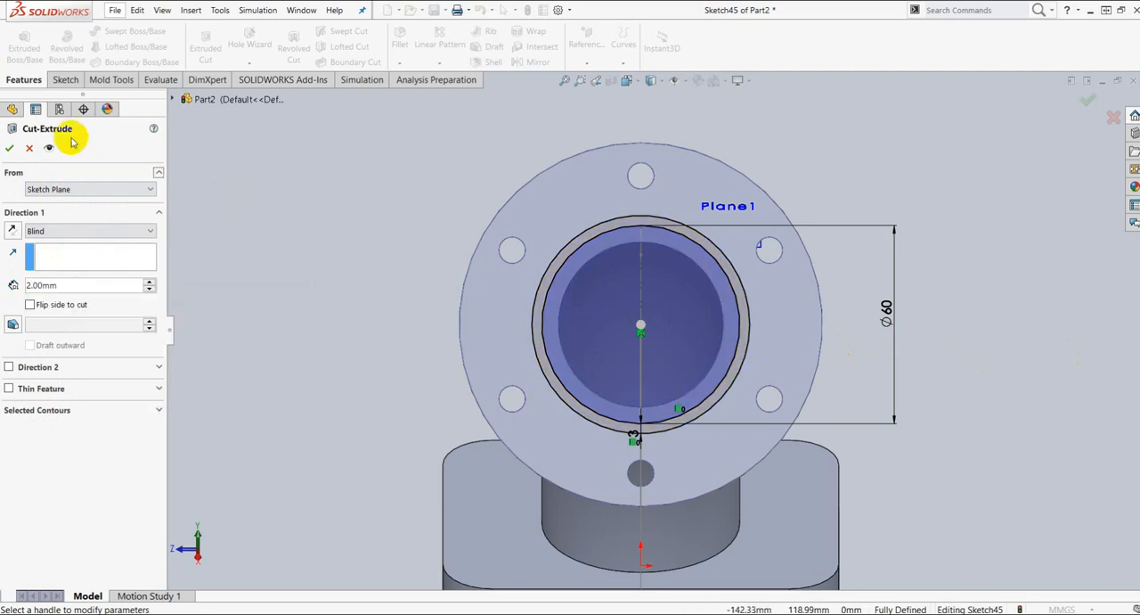
{"action": "left_click", "coordinate": [9, 147]}
{"action": "mouse_move", "coordinate": [896, 369]}
{"action": "middle_mouse_down"}
{"action": "mouse_move", "coordinate": [947, 285]}
{"action": "mouse_move", "coordinate": [962, 305]}
{"action": "middle_mouse_up"}
{"action": "scroll", "coordinate": [740, 294], "scroll_direction": "down", "scroll_amount": 5}
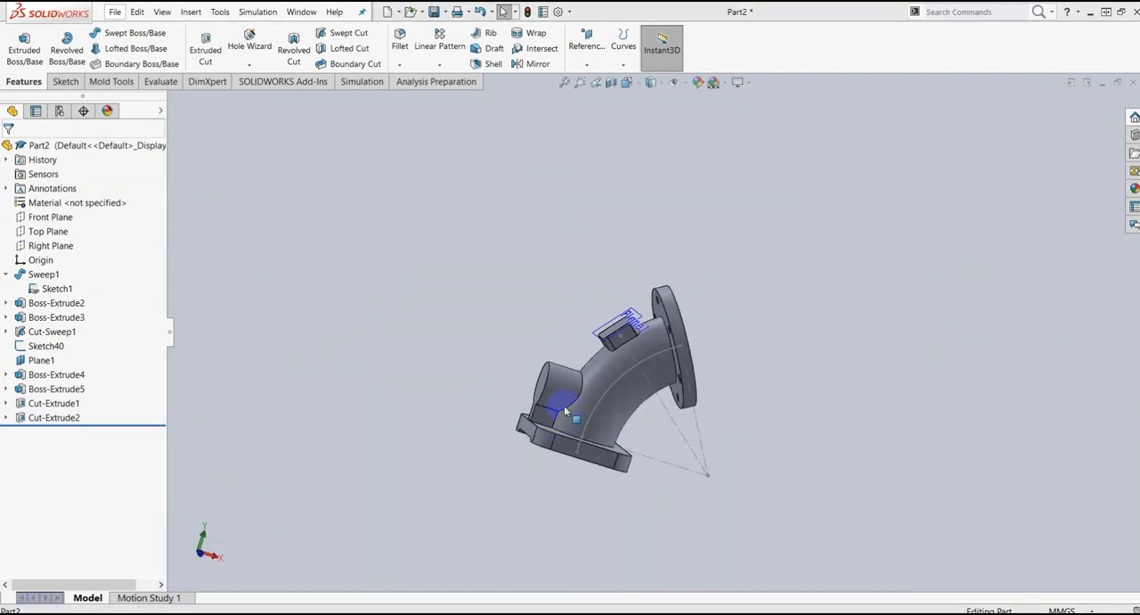
{"action": "scroll", "coordinate": [579, 410], "scroll_direction": "down", "scroll_amount": 2}
{"action": "scroll", "coordinate": [602, 385], "scroll_direction": "down", "scroll_amount": 5}
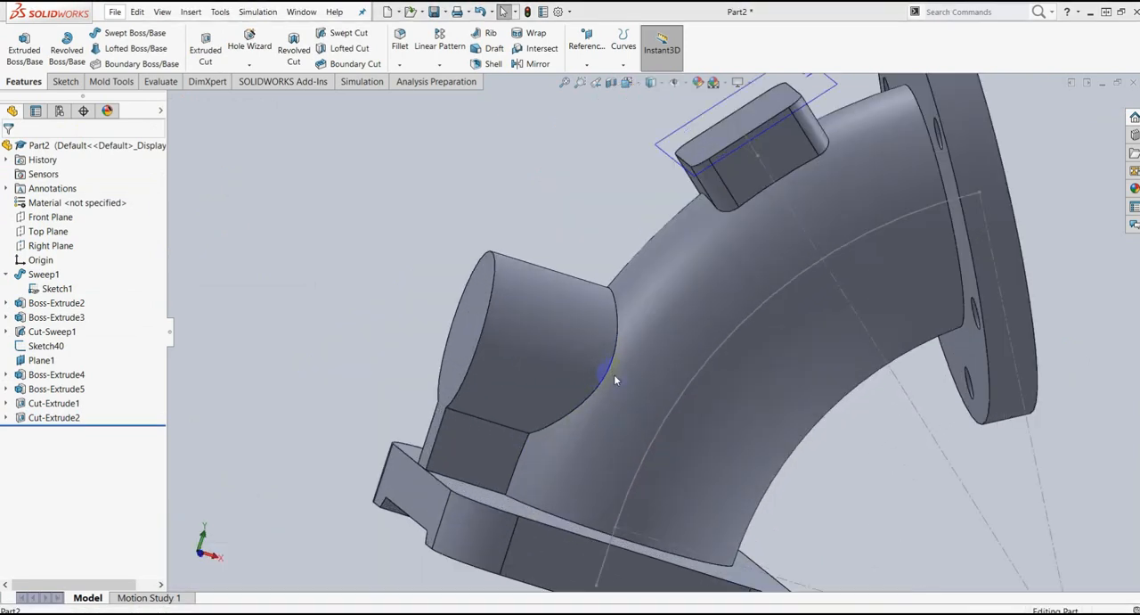
Step: Start a sketch on the cylindrical side boss's end face and draw a circle of about 14.7 mm radius at the boss's centre
{"action": "middle_click_drag", "start_coordinate": [614, 377], "coordinate": [677, 484]}
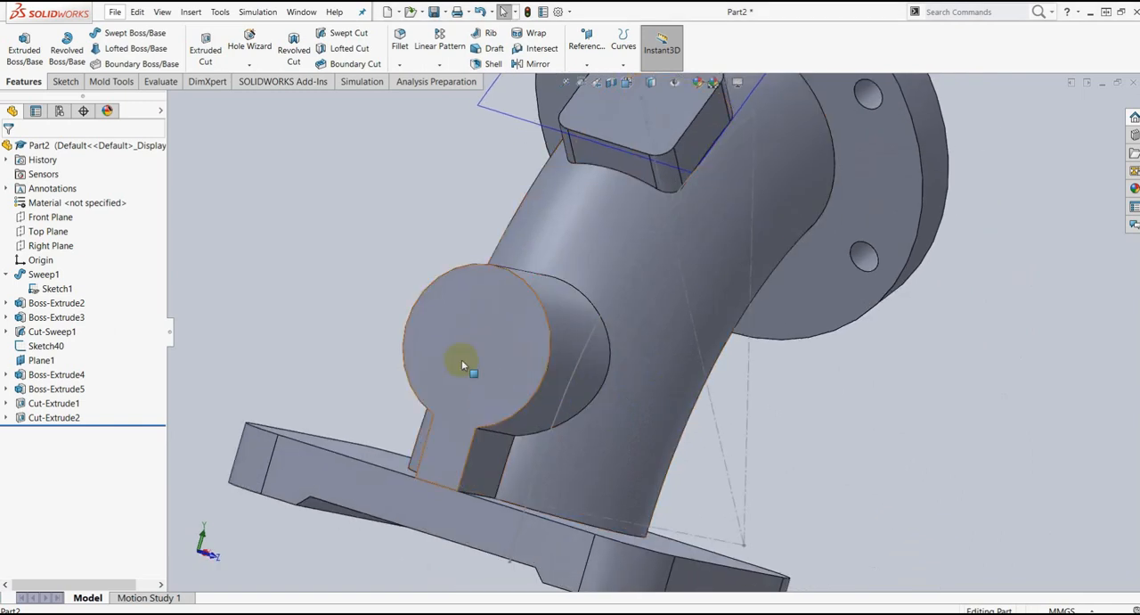
{"action": "middle_click_drag", "start_coordinate": [517, 355], "coordinate": [718, 427]}
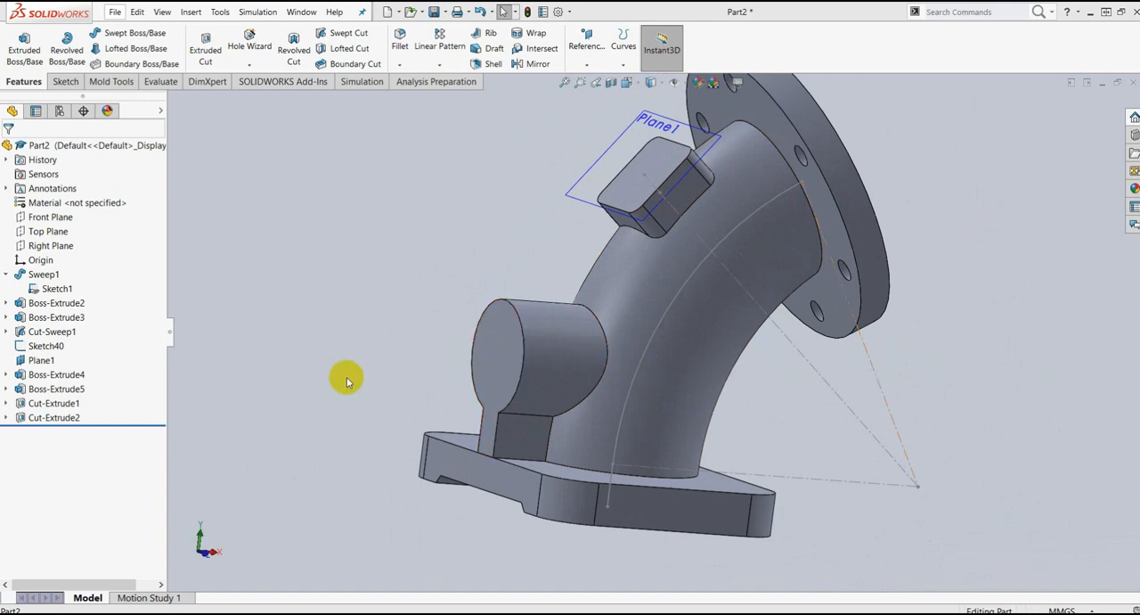
{"action": "left_click", "coordinate": [502, 331]}
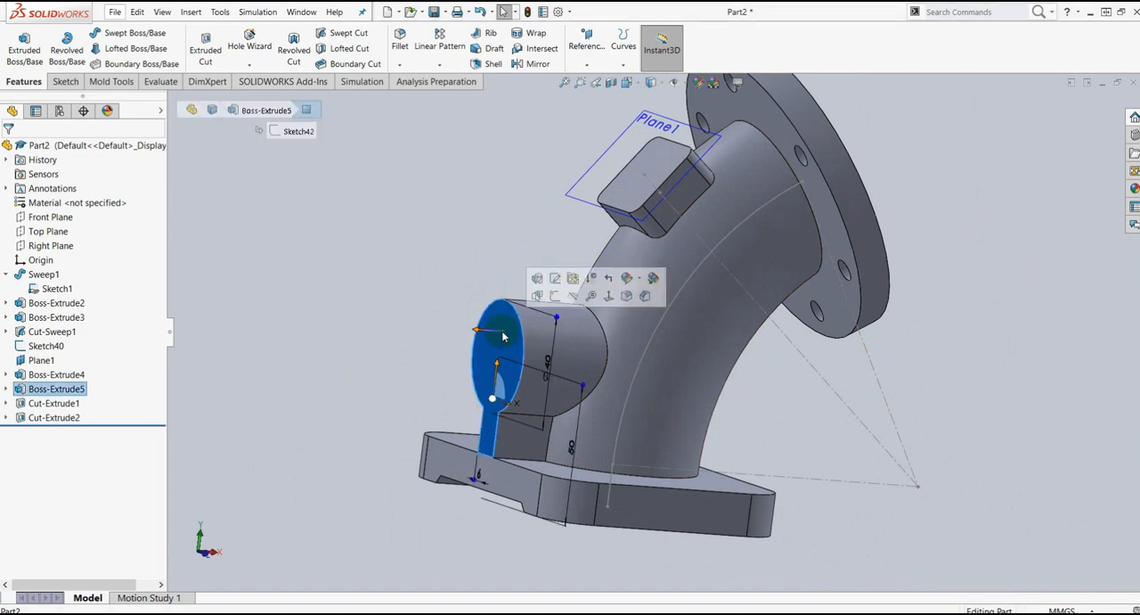
{"action": "left_click", "coordinate": [553, 298]}
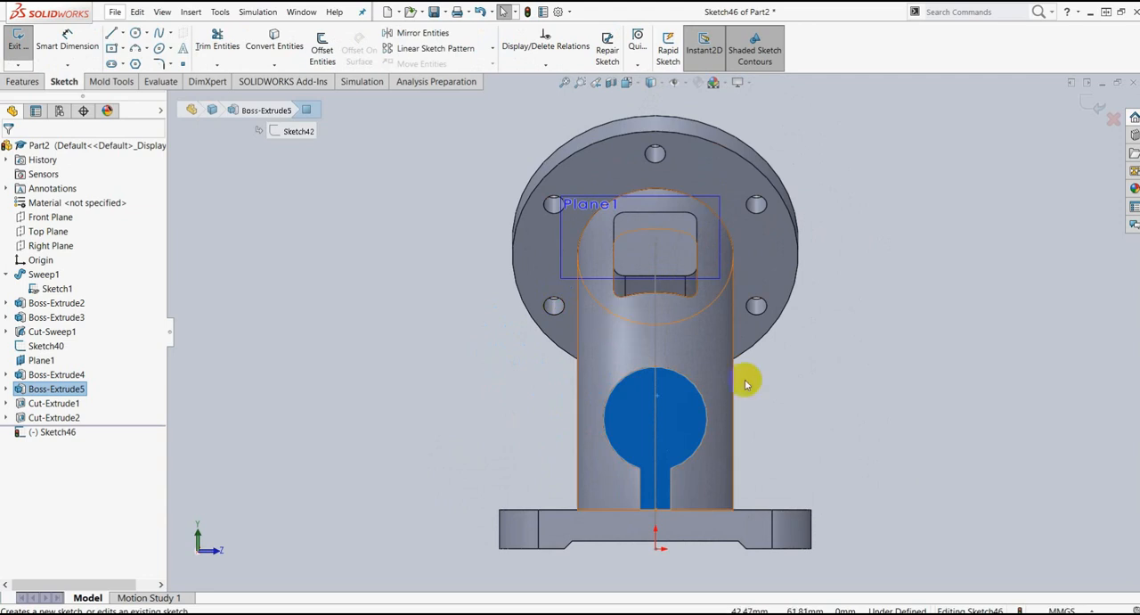
{"action": "scroll", "coordinate": [723, 392], "scroll_direction": "down", "scroll_amount": 3}
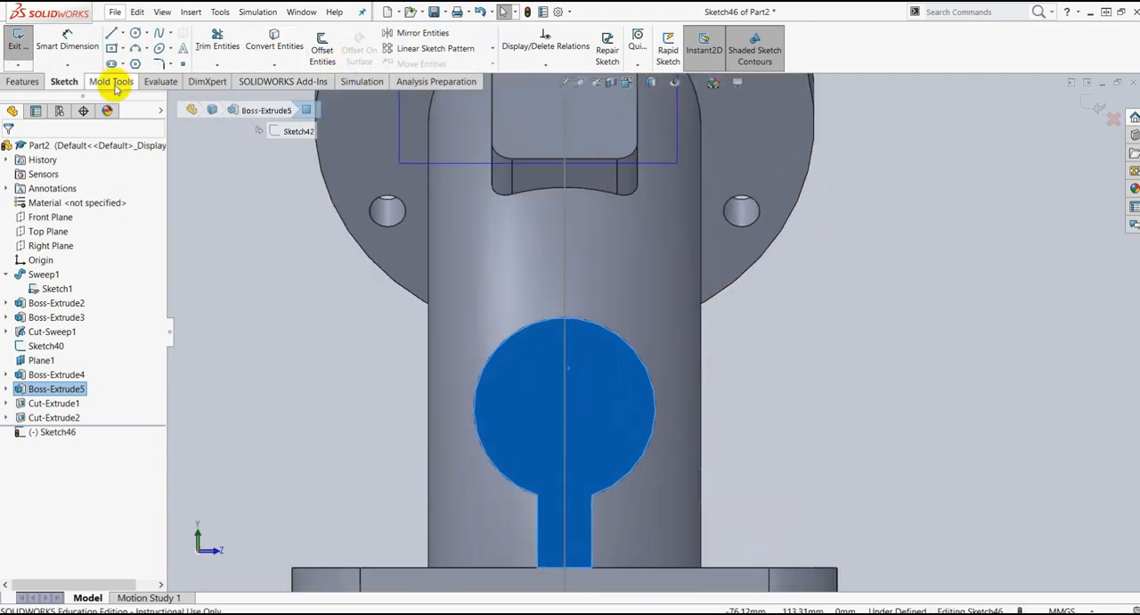
{"action": "left_click", "coordinate": [135, 34]}
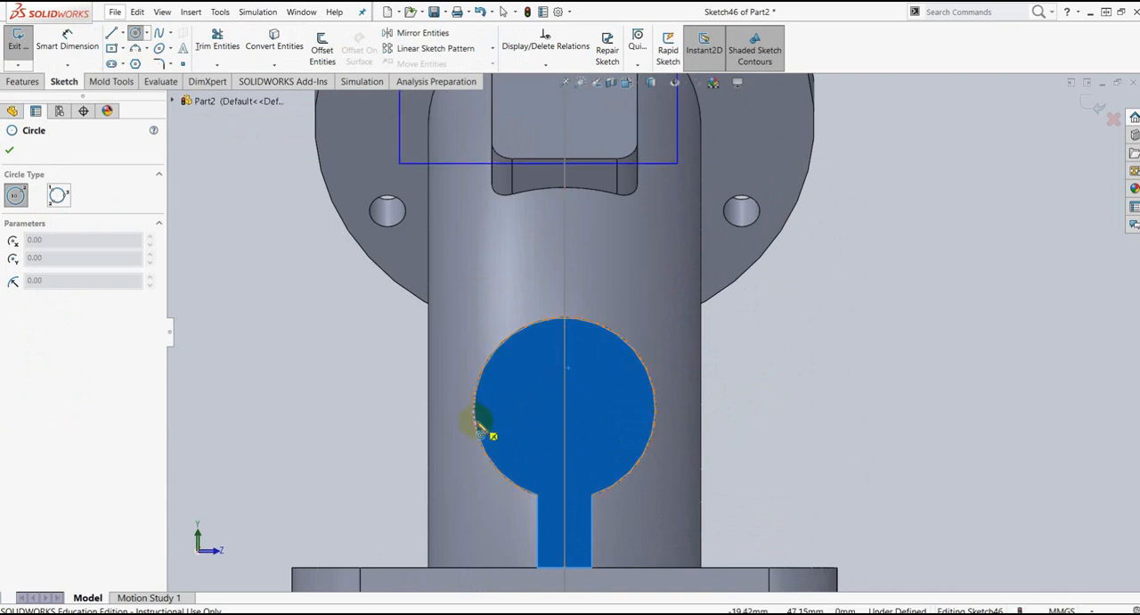
{"action": "left_click", "coordinate": [565, 410]}
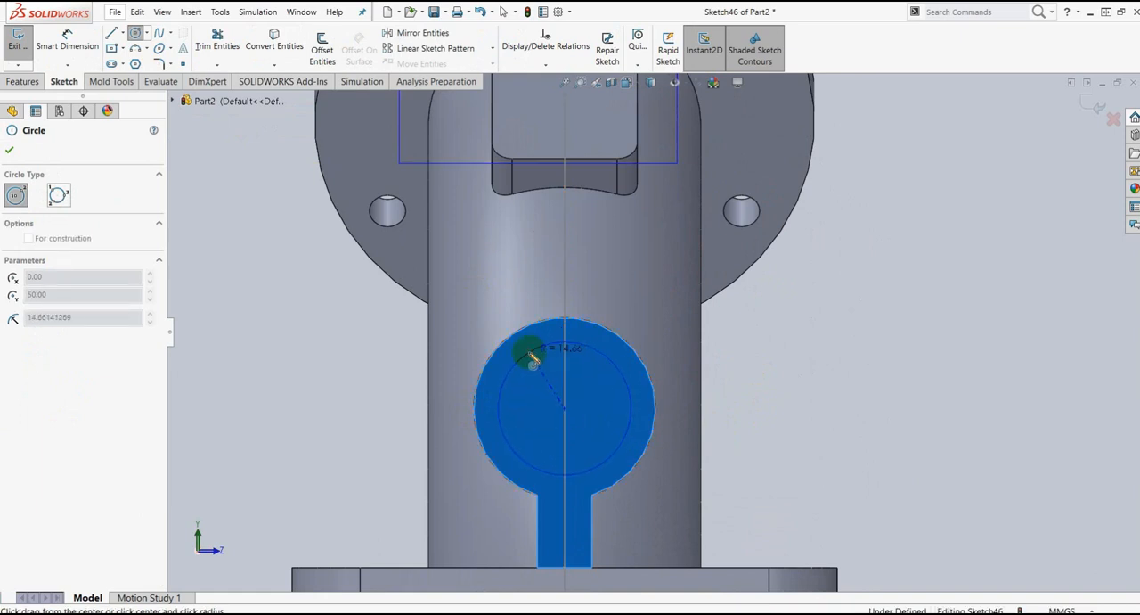
{"action": "left_click", "coordinate": [529, 355]}
{"action": "scroll", "coordinate": [564, 411], "scroll_direction": "down", "scroll_amount": 3}
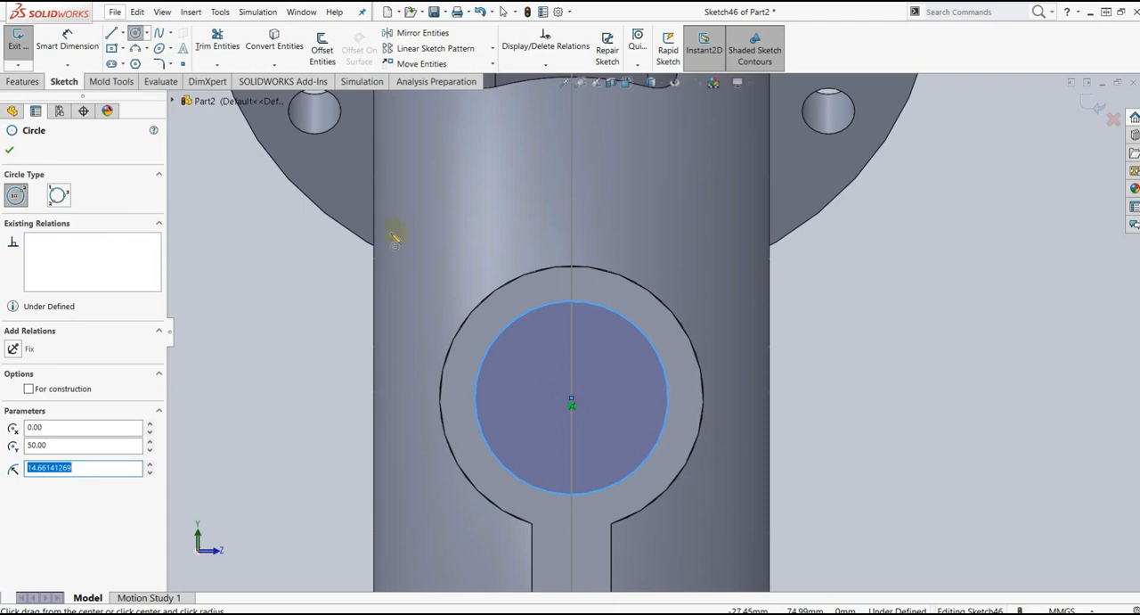
{"action": "left_click", "coordinate": [8, 154]}
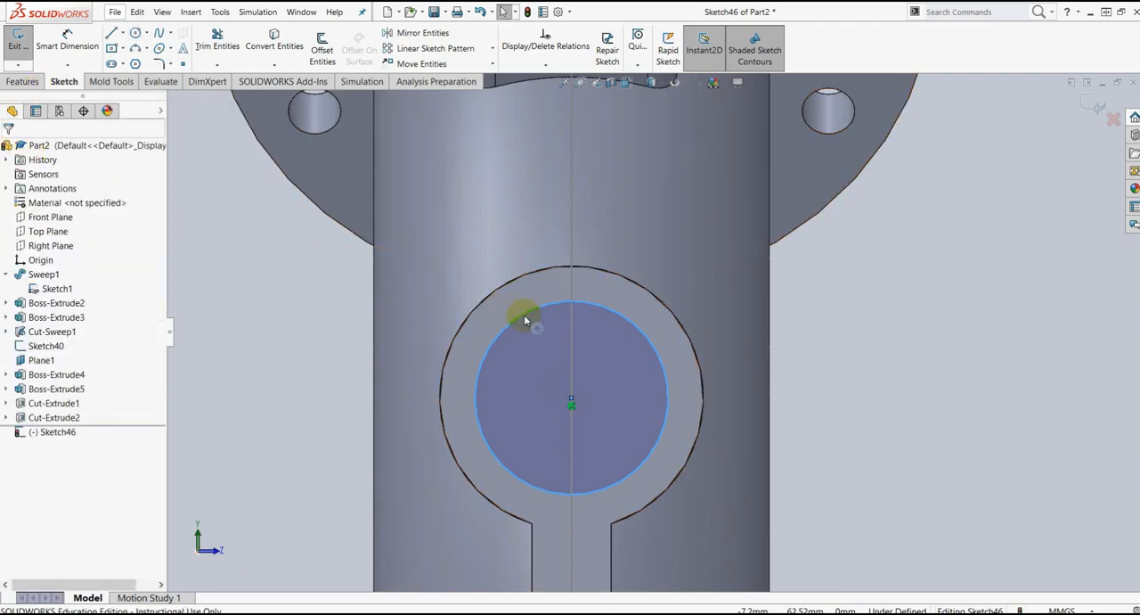
Step: Make the sketched circle concentric with the round edge of the side boss
{"action": "left_click", "coordinate": [526, 318]}
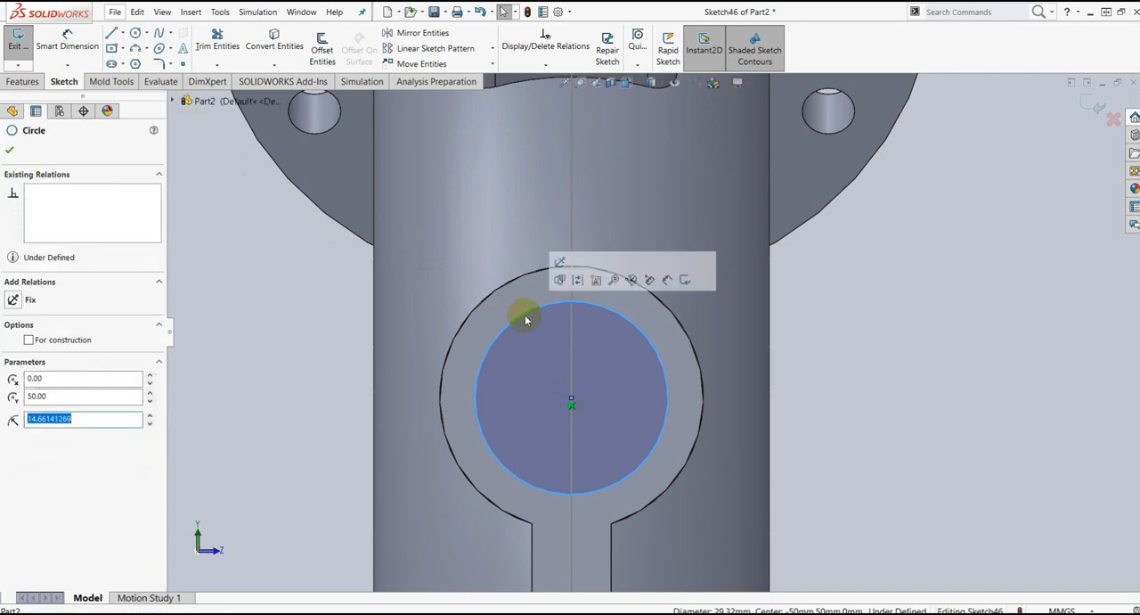
{"action": "left_click", "coordinate": [480, 306], "text": "ctrl"}
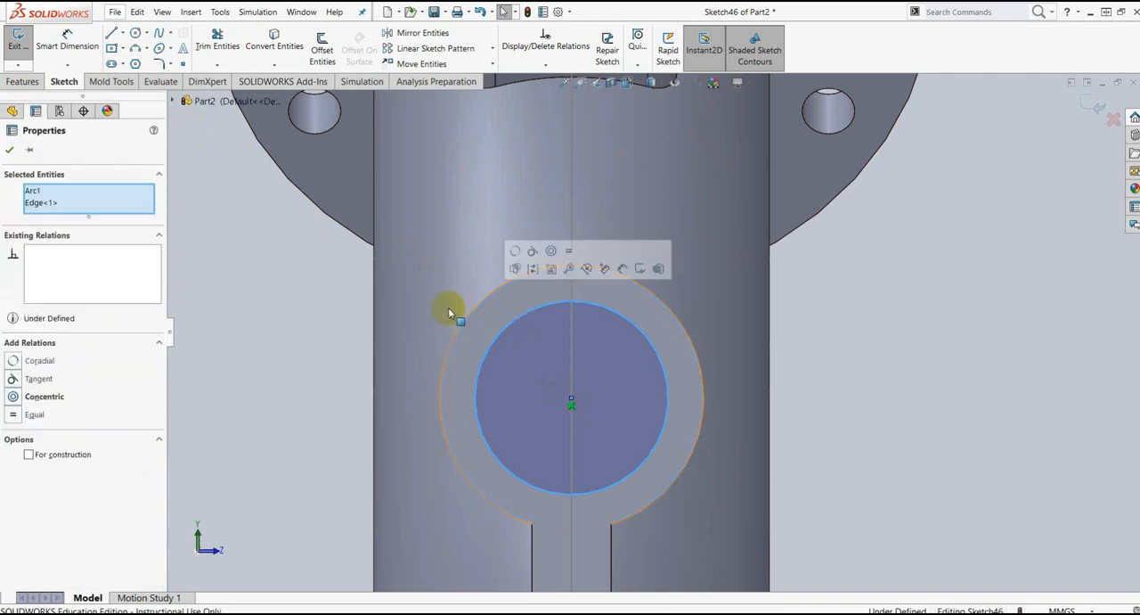
{"action": "left_click", "coordinate": [12, 399]}
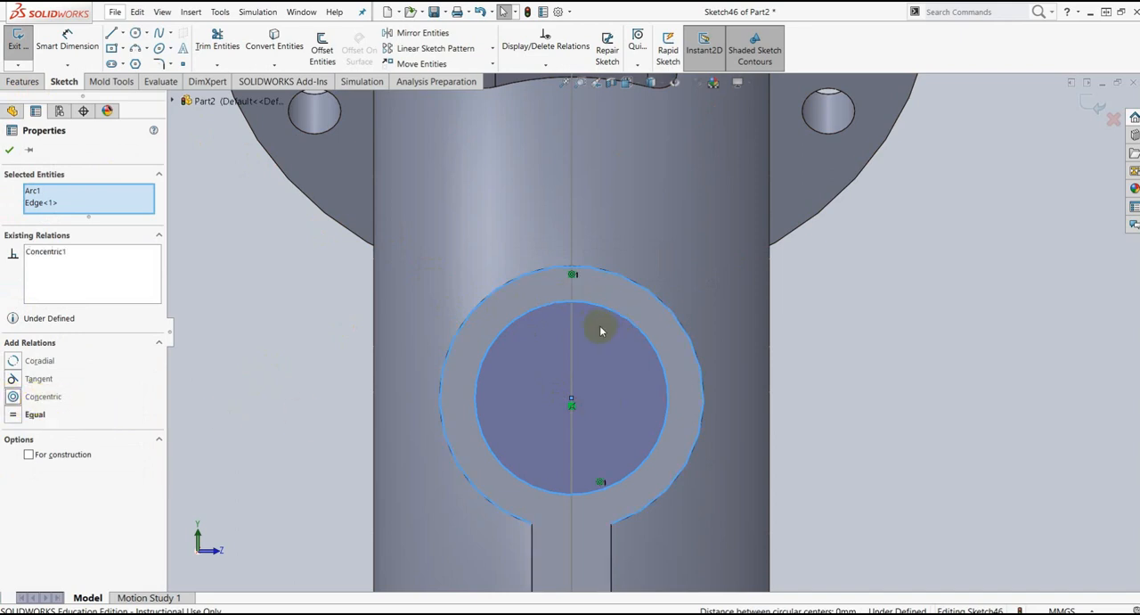
Step: Dimension the circle's diameter to 25 mm with Smart Dimension
{"action": "left_click", "coordinate": [67, 40]}
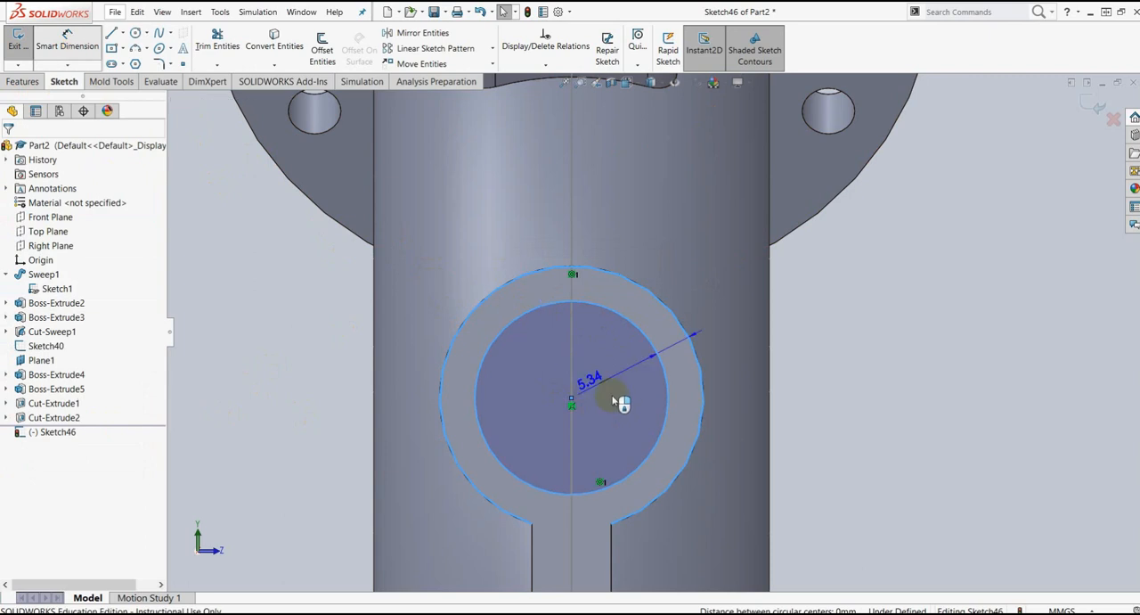
{"action": "left_click", "coordinate": [71, 43]}
{"action": "left_click", "coordinate": [664, 385]}
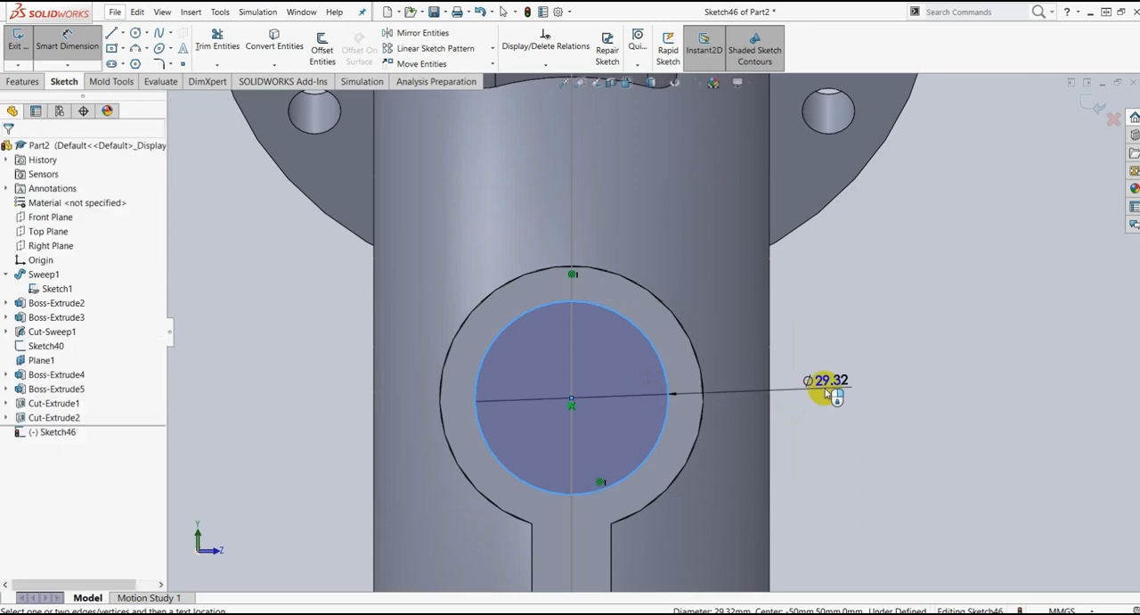
{"action": "left_click", "coordinate": [829, 392]}
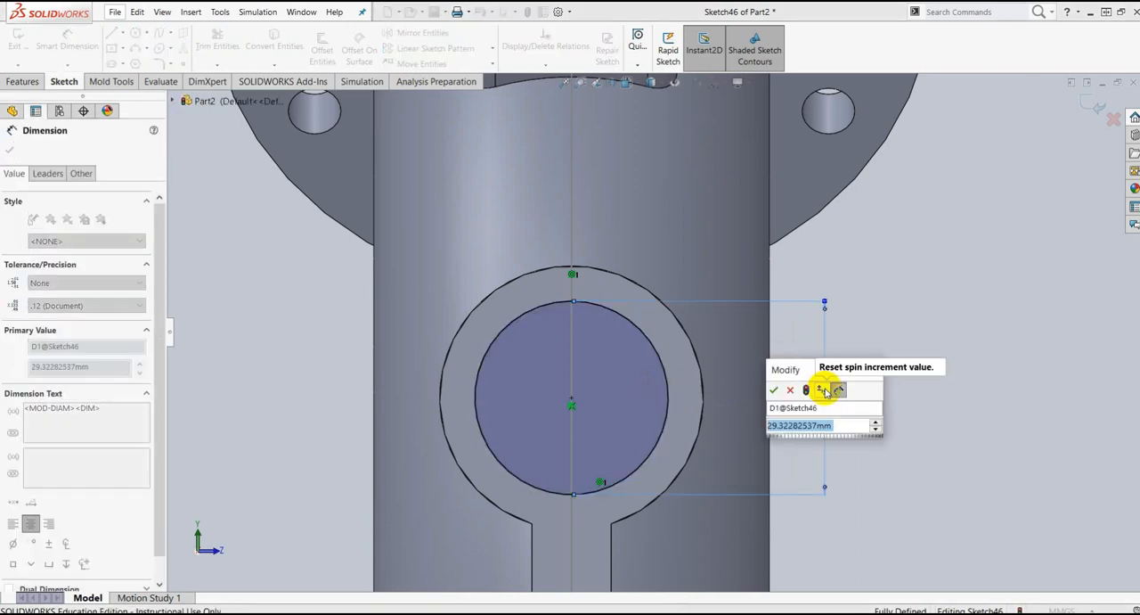
{"action": "type", "text": "30"}
{"action": "key", "text": "Return"}
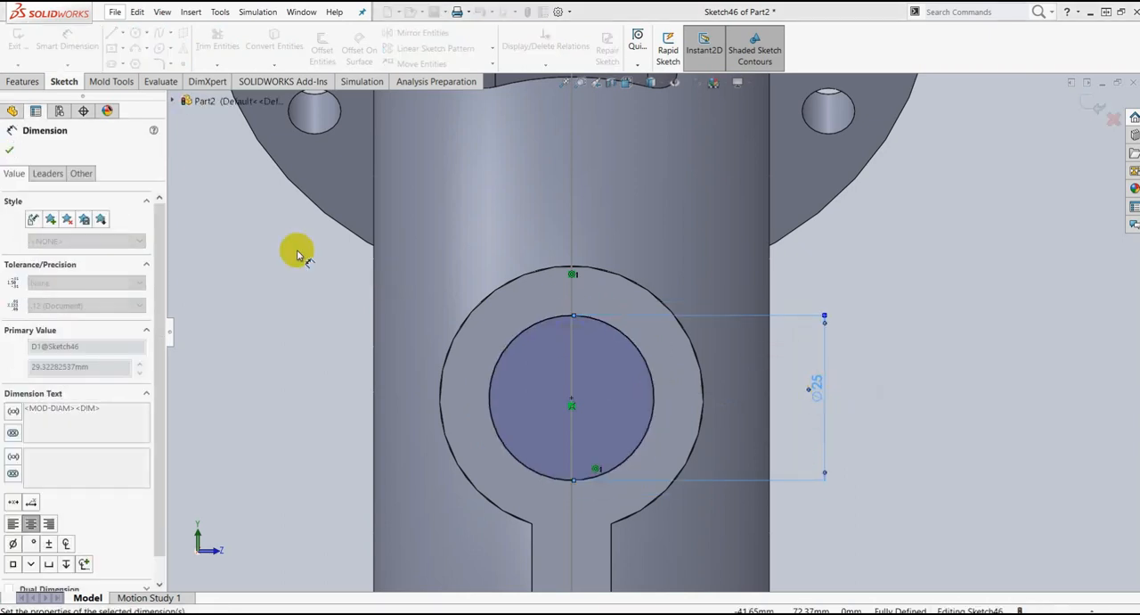
{"action": "left_click", "coordinate": [10, 150]}
{"action": "key", "text": "Escape"}
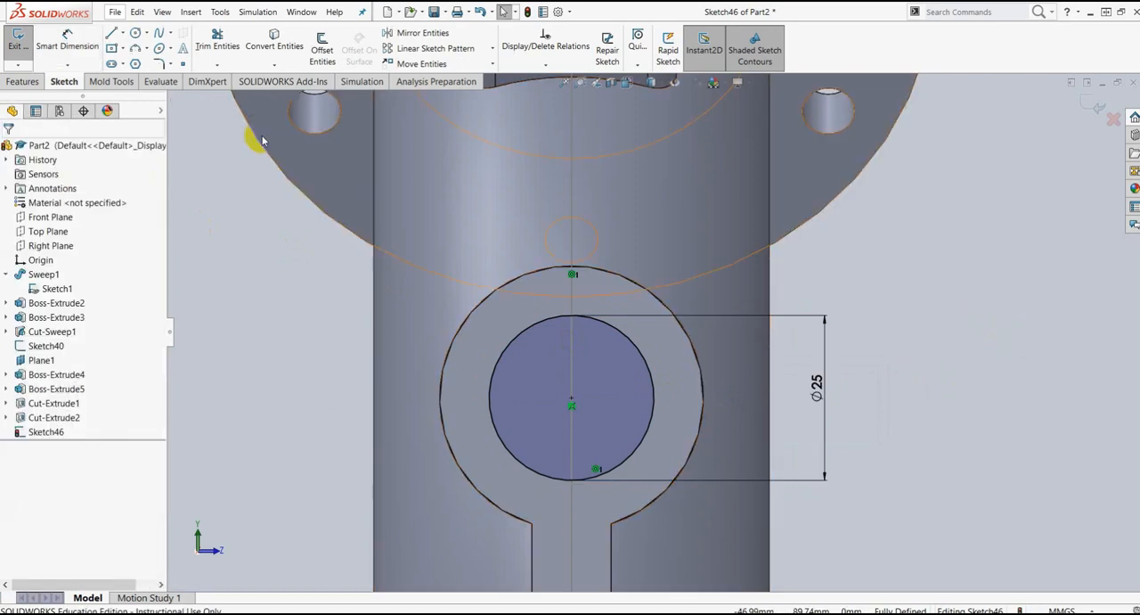
Step: Extrude-cut the 25 mm circle with the Up To Next end condition to bore the side boss into the pipe
{"action": "left_click", "coordinate": [24, 82]}
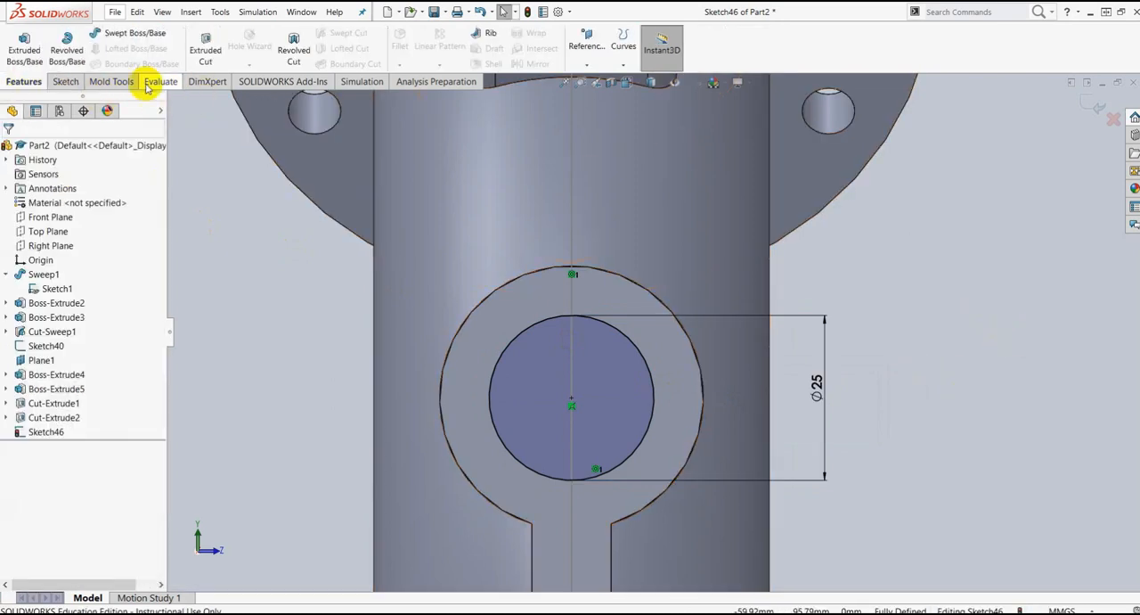
{"action": "middle_click_drag", "start_coordinate": [972, 292], "coordinate": [818, 267]}
{"action": "scroll", "coordinate": [481, 376], "scroll_direction": "up", "scroll_amount": 3}
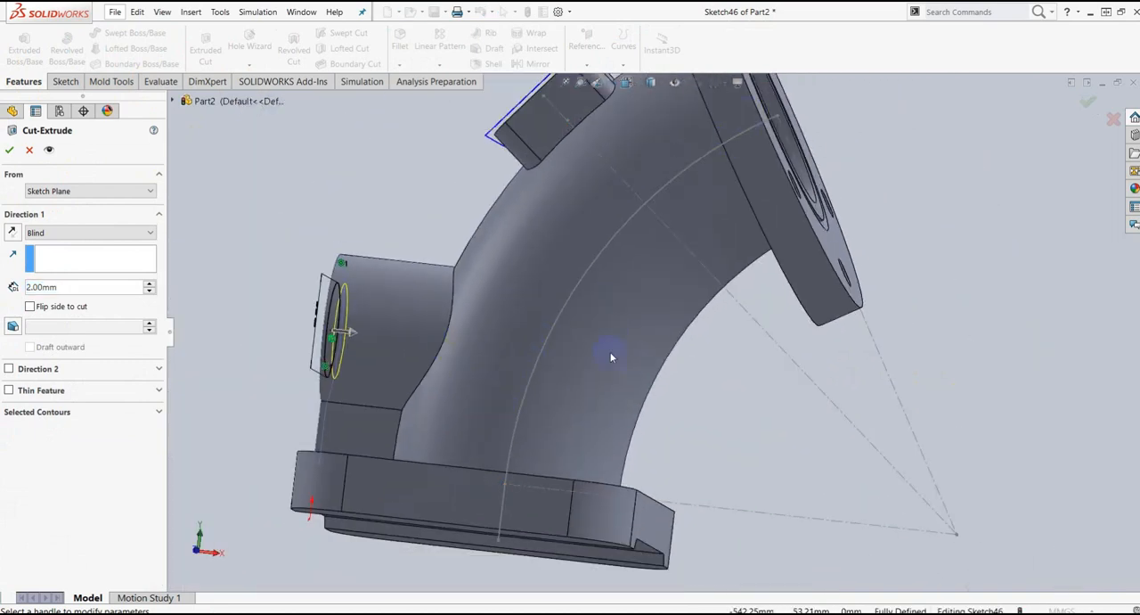
{"action": "left_click", "coordinate": [148, 240]}
{"action": "left_click", "coordinate": [27, 273]}
{"action": "middle_click_drag", "start_coordinate": [675, 407], "coordinate": [675, 383]}
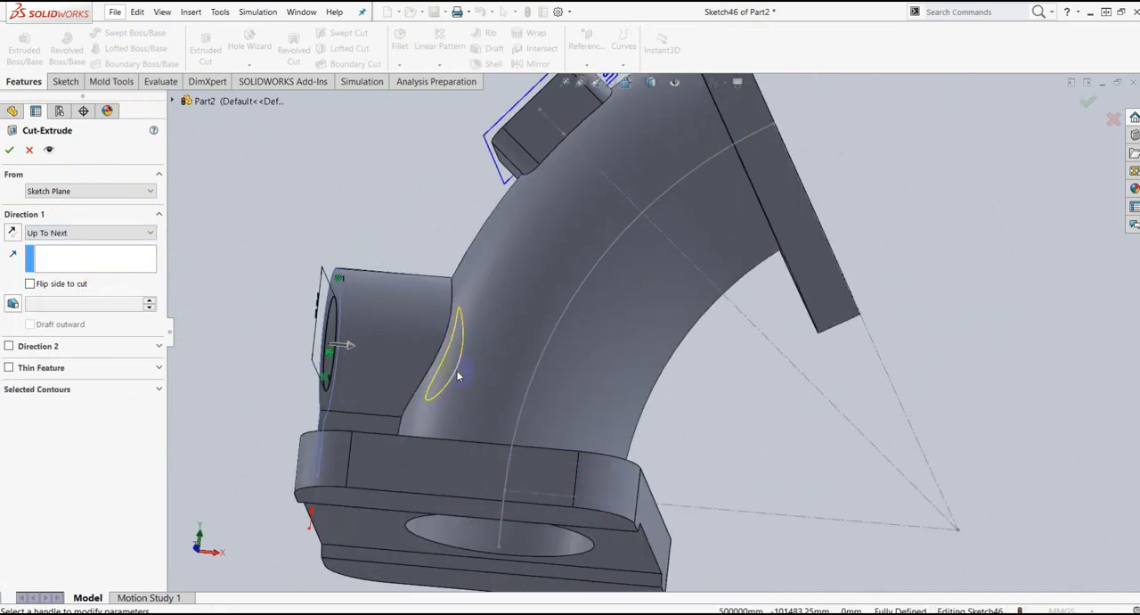
{"action": "scroll", "coordinate": [491, 334], "scroll_direction": "down", "scroll_amount": 2}
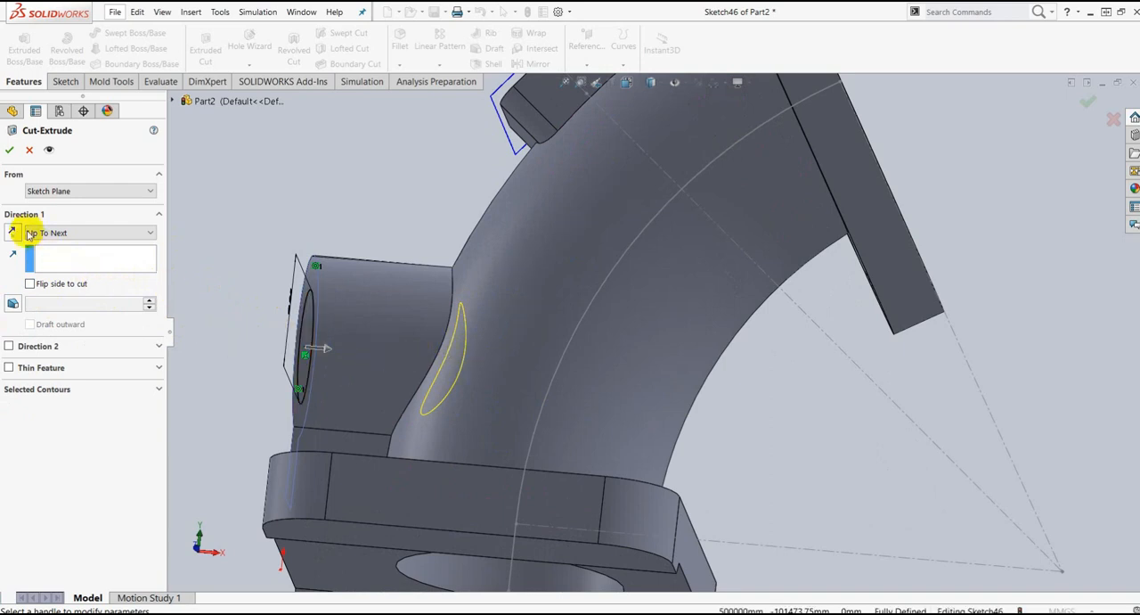
{"action": "left_click", "coordinate": [11, 154]}
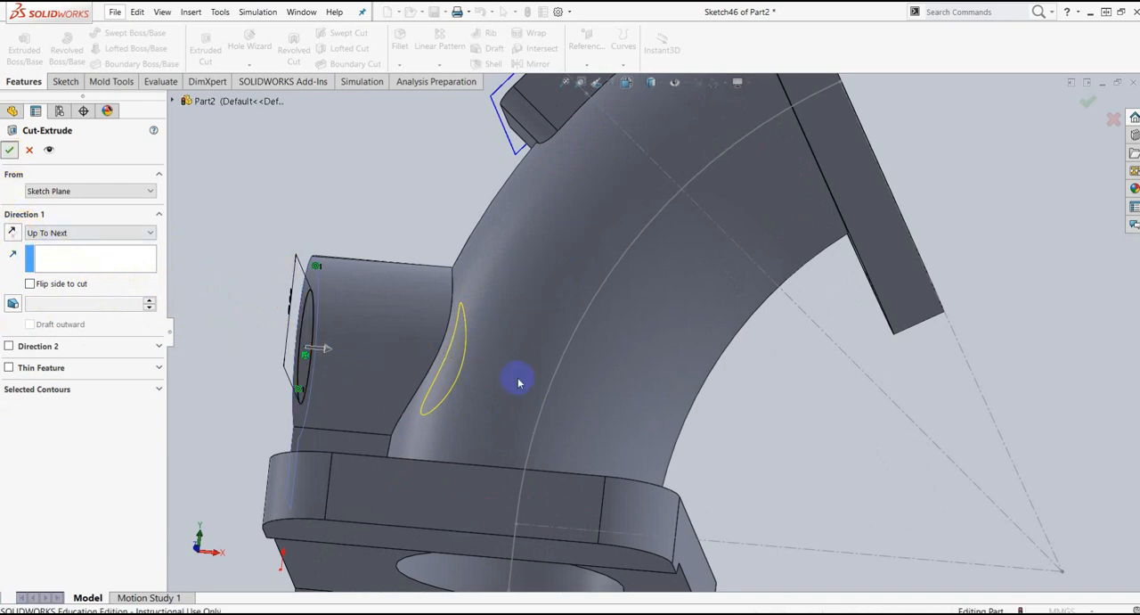
Step: Examine the side boss's bore, the pipe interior and the flange groove in a section view along the Front Plane
{"action": "middle_click_drag", "start_coordinate": [501, 351], "coordinate": [465, 470]}
{"action": "middle_click_drag", "start_coordinate": [475, 288], "coordinate": [583, 268]}
{"action": "middle_click_drag", "start_coordinate": [677, 275], "coordinate": [598, 204]}
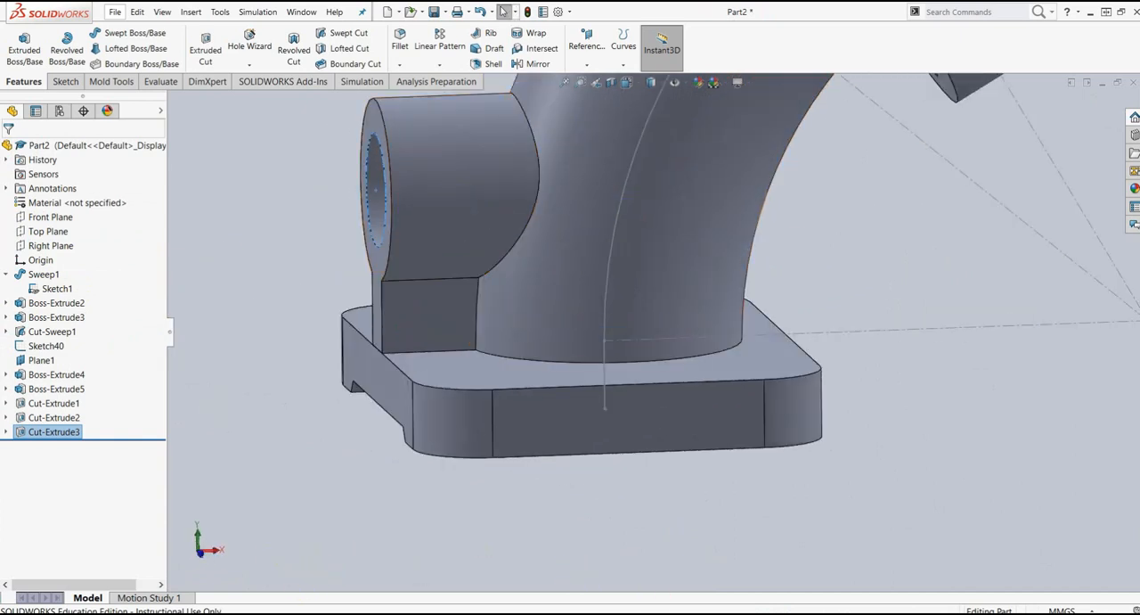
{"action": "key", "text": "f"}
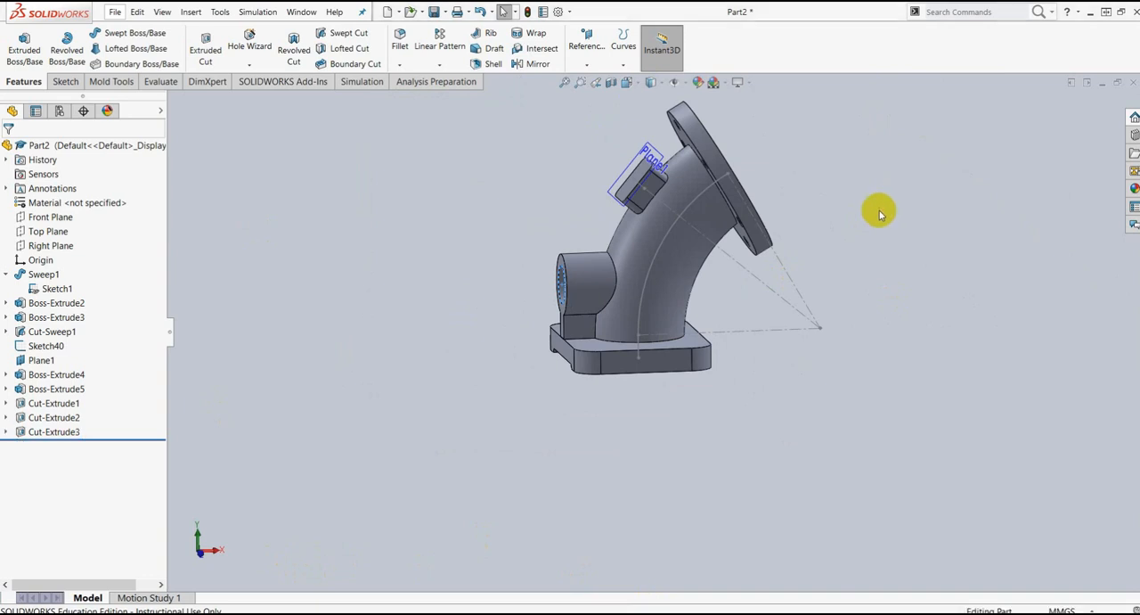
{"action": "middle_click_drag", "start_coordinate": [875, 214], "coordinate": [776, 192]}
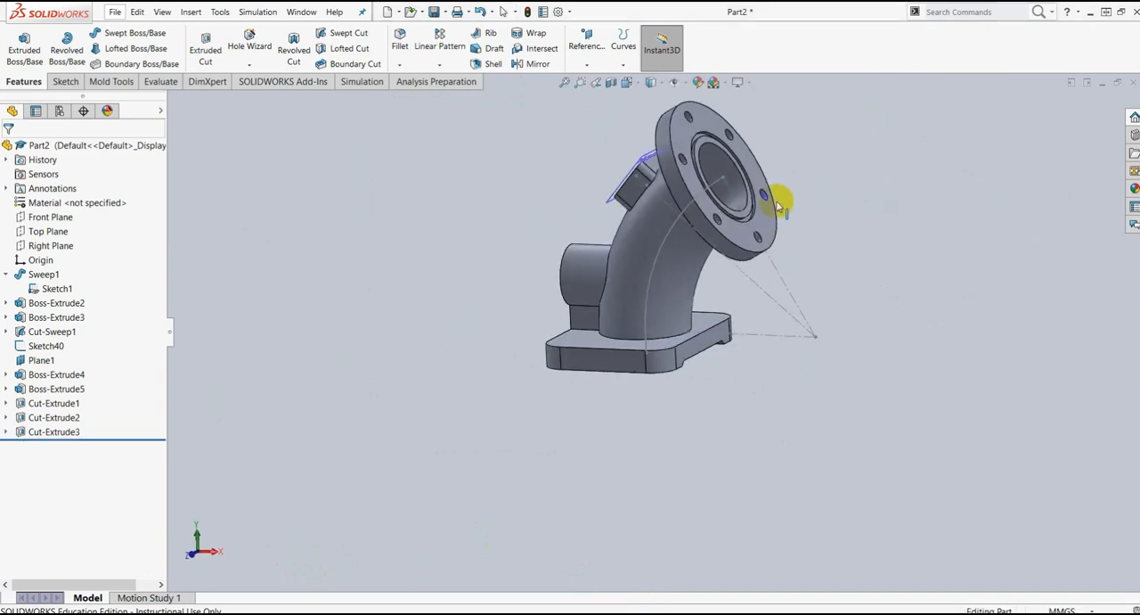
{"action": "left_click", "coordinate": [611, 82]}
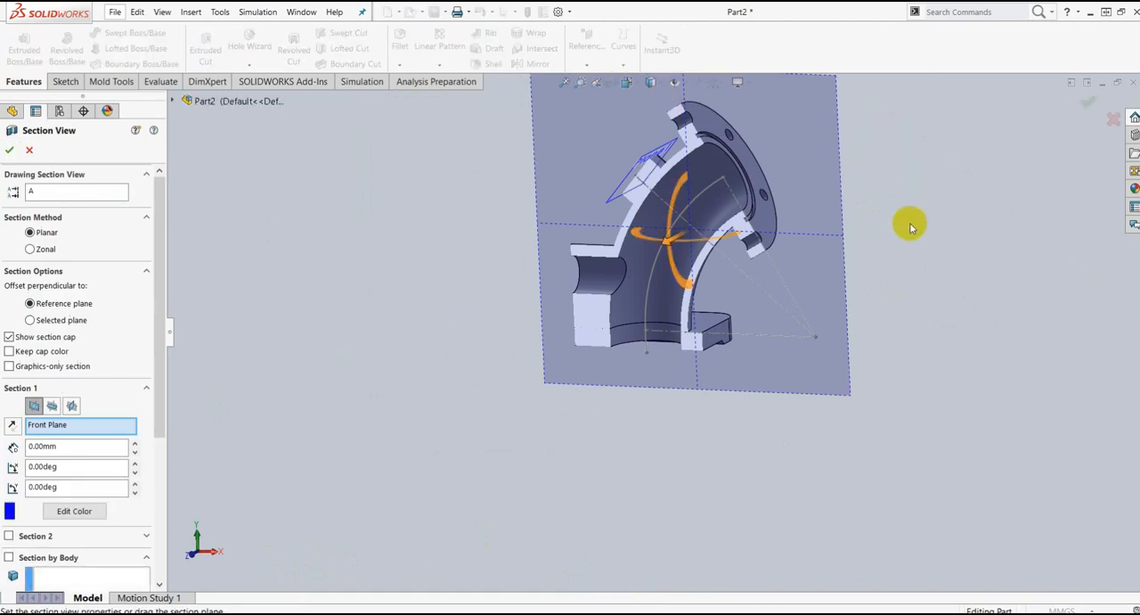
{"action": "middle_click_drag", "start_coordinate": [941, 242], "coordinate": [797, 183]}
{"action": "scroll", "coordinate": [682, 205], "scroll_direction": "down", "scroll_amount": 2}
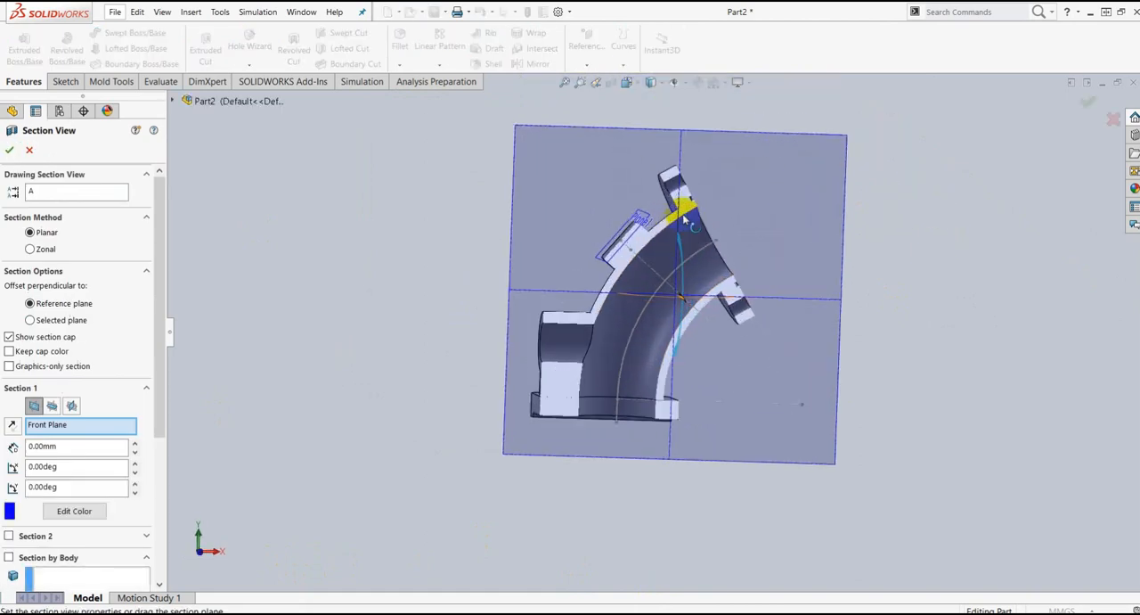
{"action": "scroll", "coordinate": [683, 213], "scroll_direction": "down", "scroll_amount": 1}
{"action": "middle_click_drag", "start_coordinate": [885, 253], "coordinate": [769, 219]}
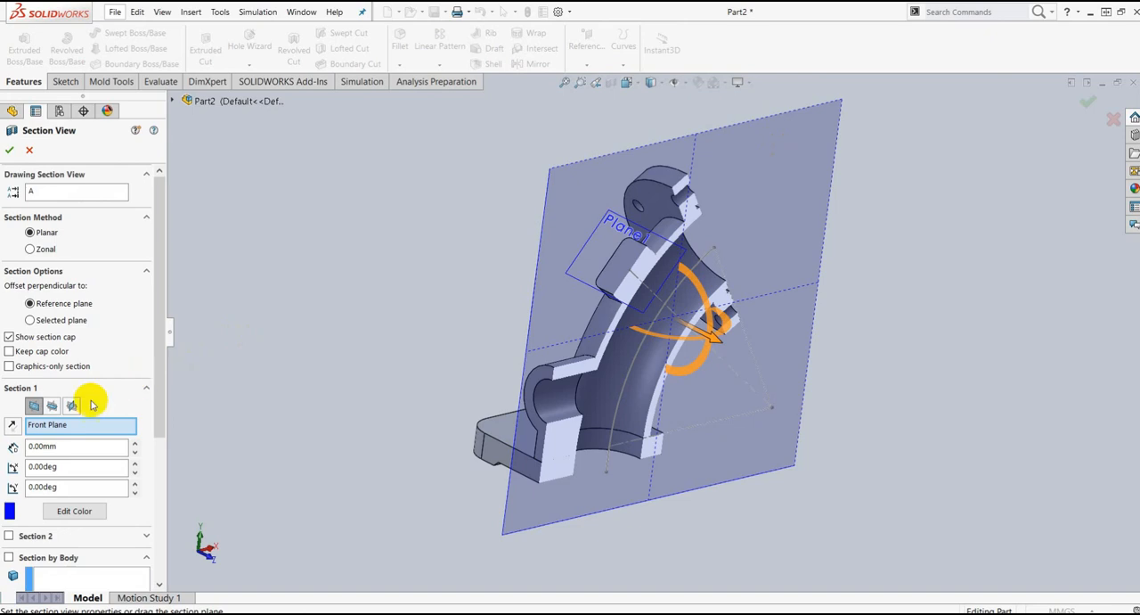
{"action": "left_click", "coordinate": [1087, 103]}
{"action": "middle_click_drag", "start_coordinate": [921, 279], "coordinate": [856, 274]}
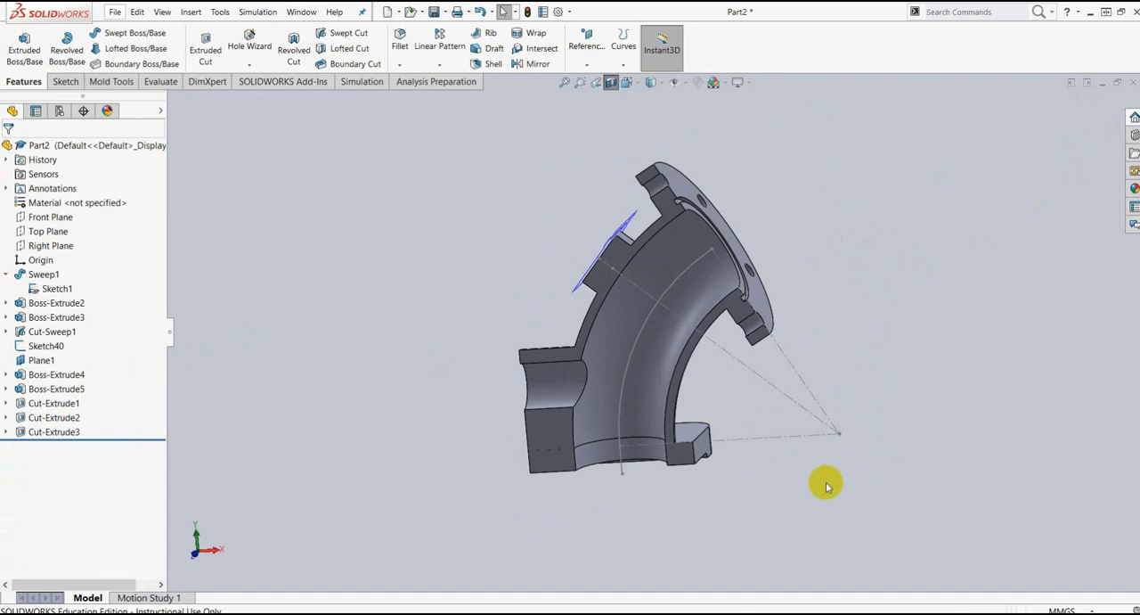
{"action": "middle_click_drag", "start_coordinate": [782, 504], "coordinate": [824, 491]}
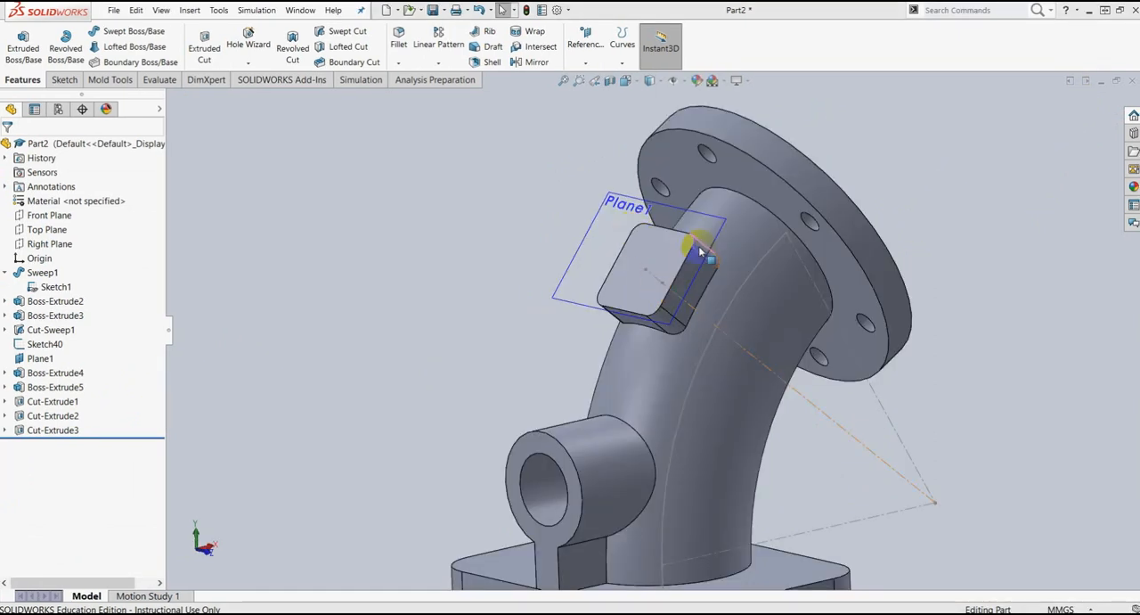
Step: Switch to the latihan elbow drawing in Nitro Pro 9 to check the rectangular boss's hole dimensions, and return to SolidWorks
{"action": "scroll", "coordinate": [686, 254], "scroll_direction": "down", "scroll_amount": 3}
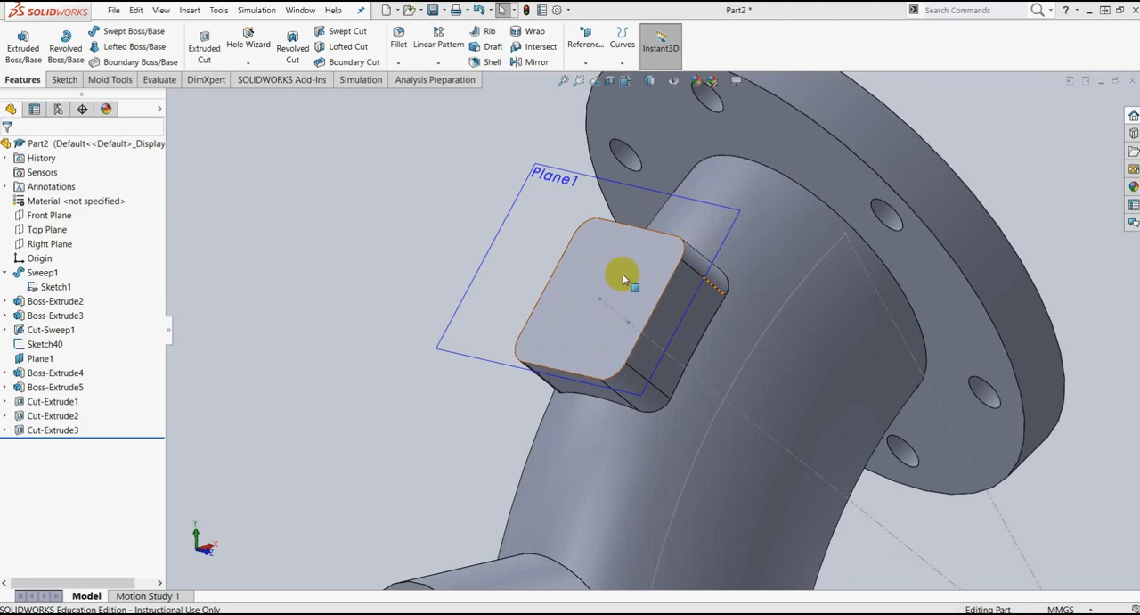
{"action": "left_click_drag", "start_coordinate": [1139, 84], "coordinate": [713, 70]}
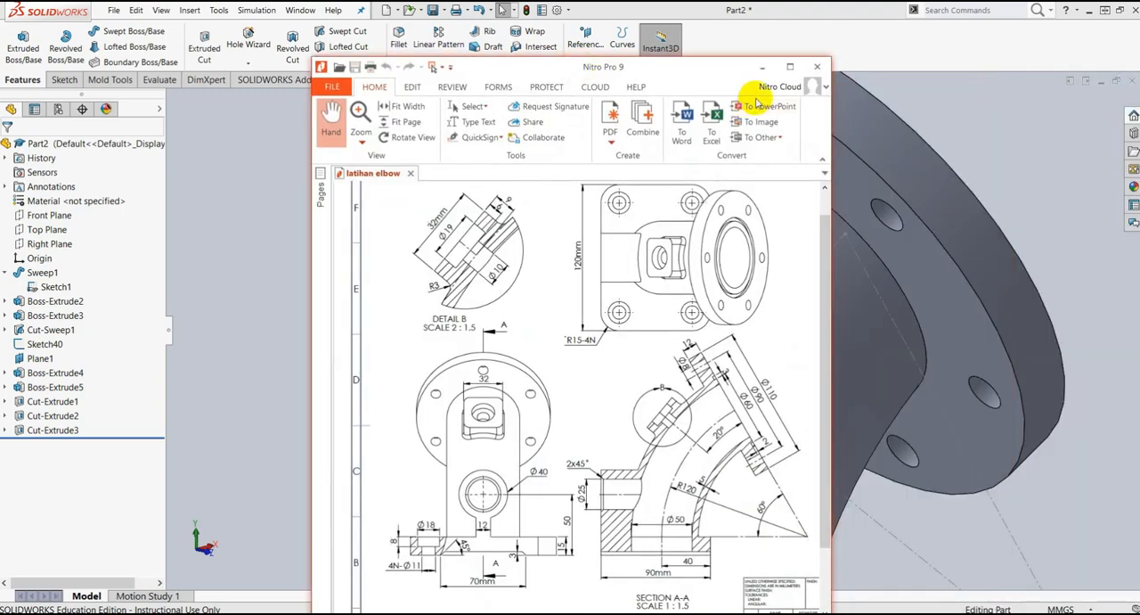
{"action": "left_click", "coordinate": [794, 73]}
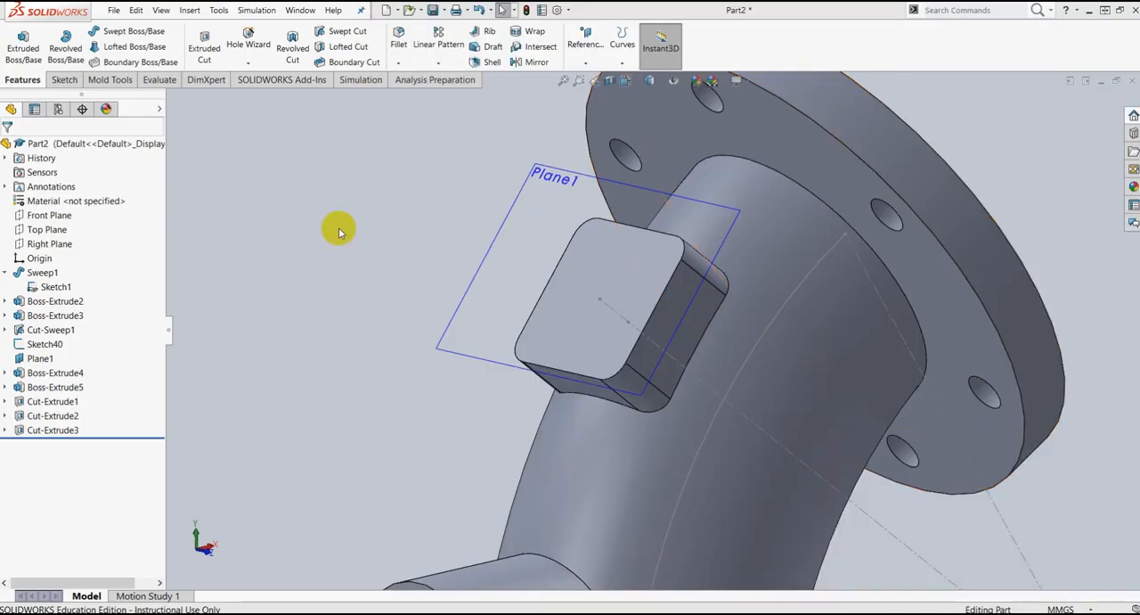
Step: Set up a C-Bored Drilled hole in Hole Wizard with 10 mm diameter, 19 mm counterbore diameter and 6 mm counterbore depth
{"action": "scroll", "coordinate": [705, 281], "scroll_direction": "up", "scroll_amount": 3}
{"action": "scroll", "coordinate": [722, 269], "scroll_direction": "down", "scroll_amount": 1}
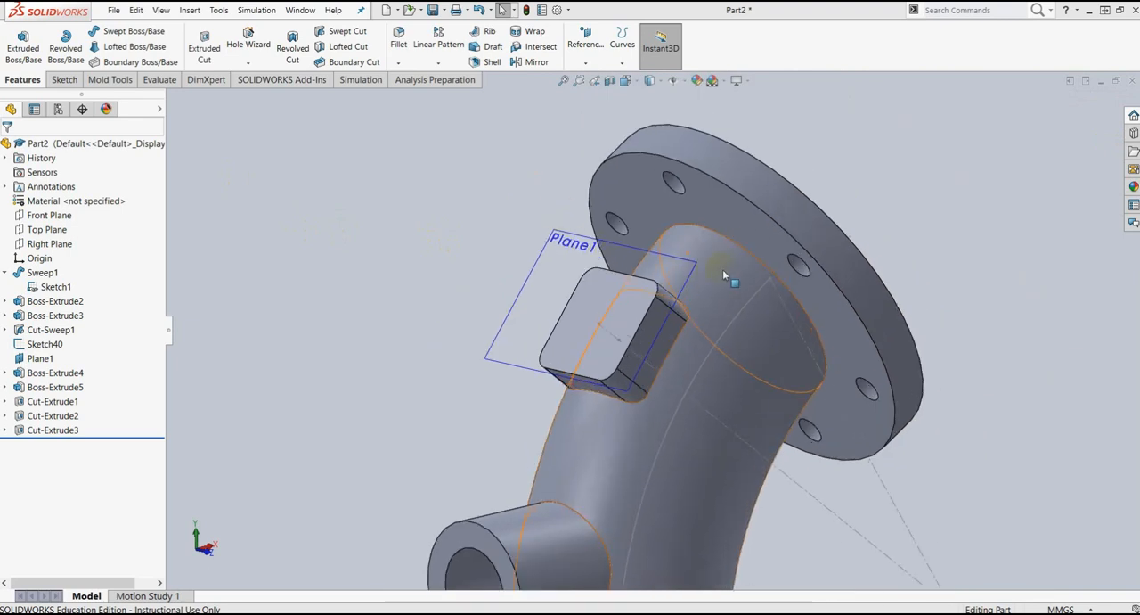
{"action": "left_click", "coordinate": [248, 62]}
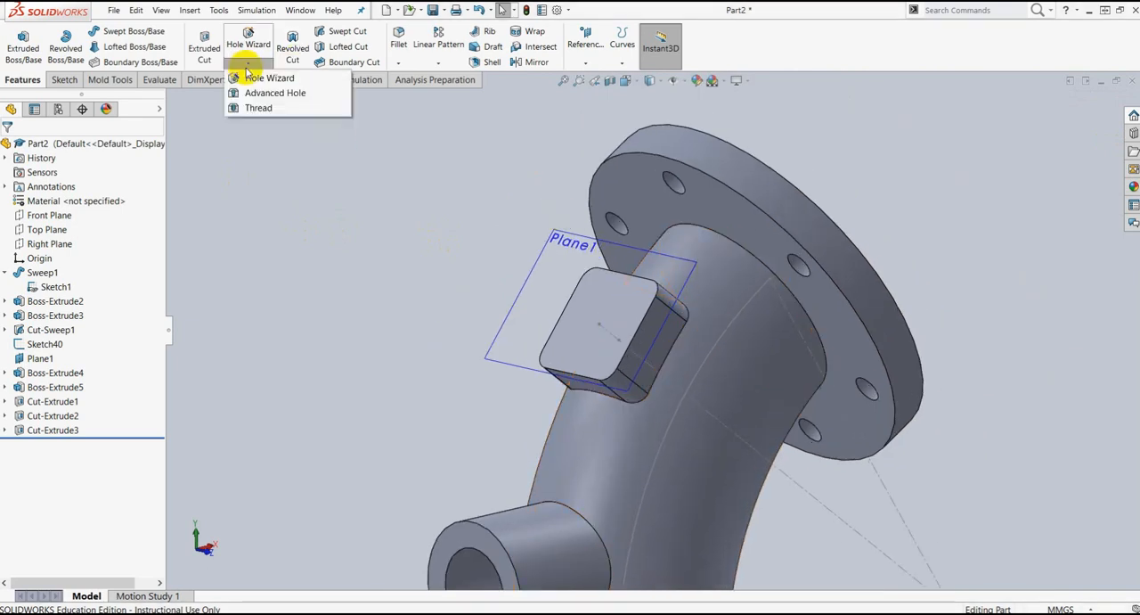
{"action": "left_click", "coordinate": [261, 80]}
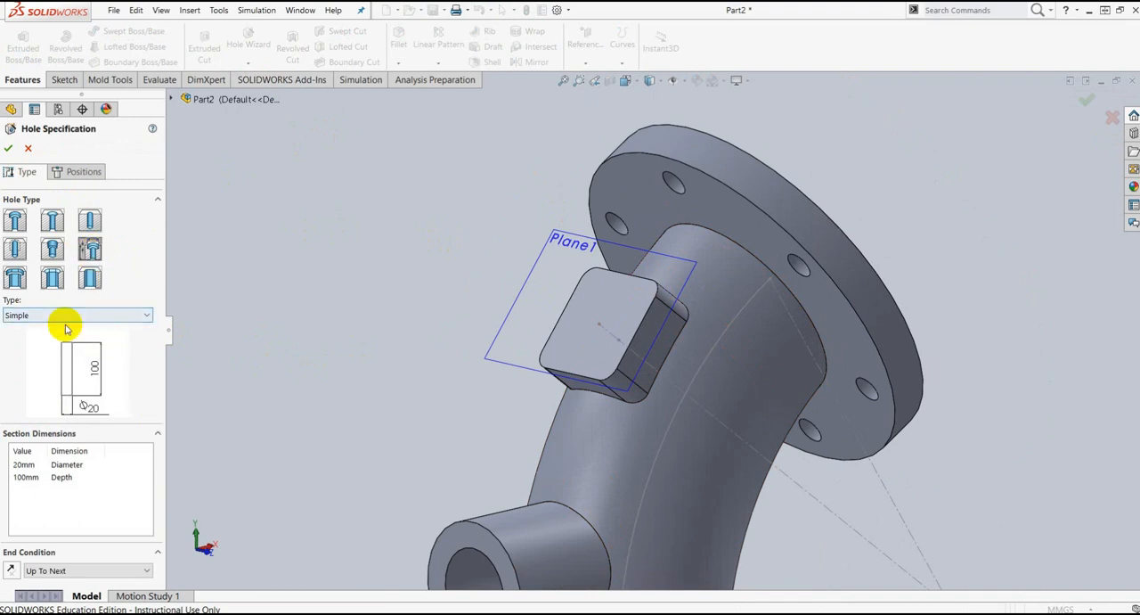
{"action": "left_click", "coordinate": [147, 317]}
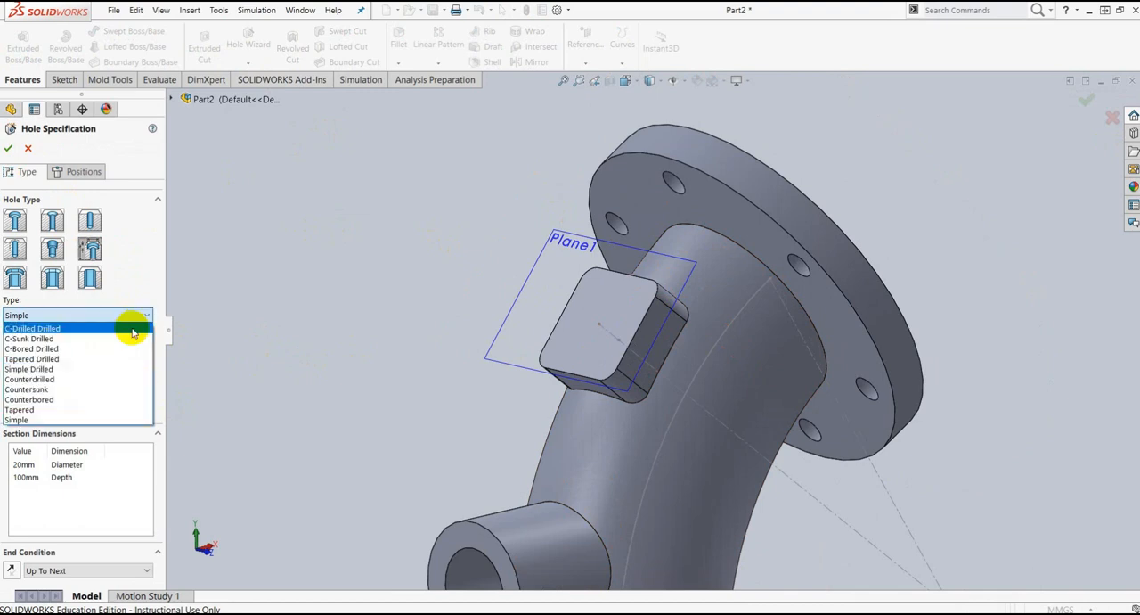
{"action": "left_click", "coordinate": [70, 348]}
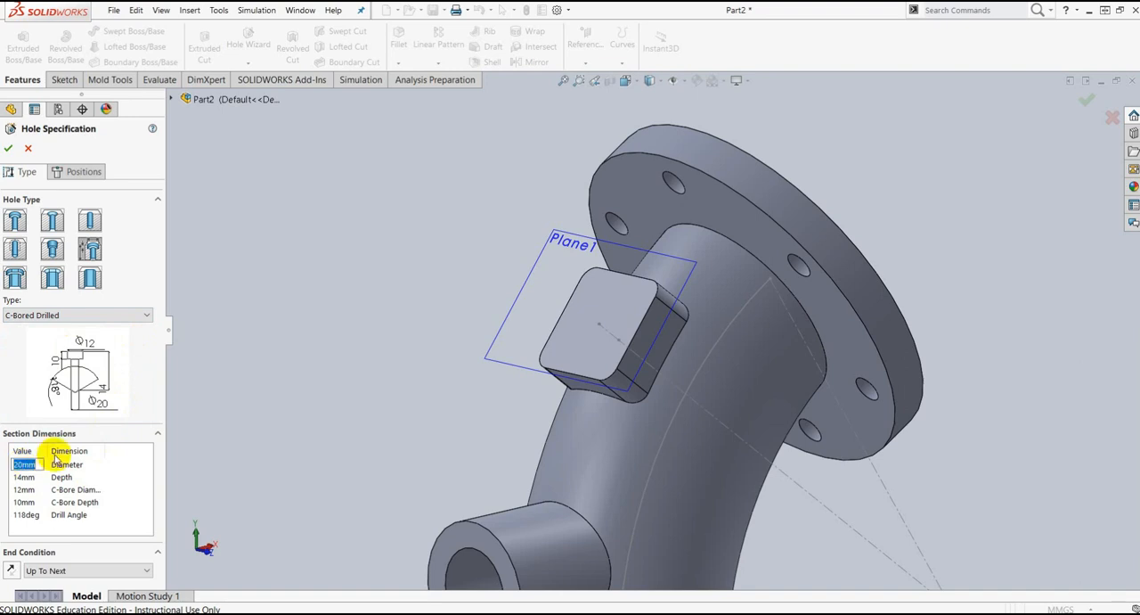
{"action": "left_click", "coordinate": [13, 360]}
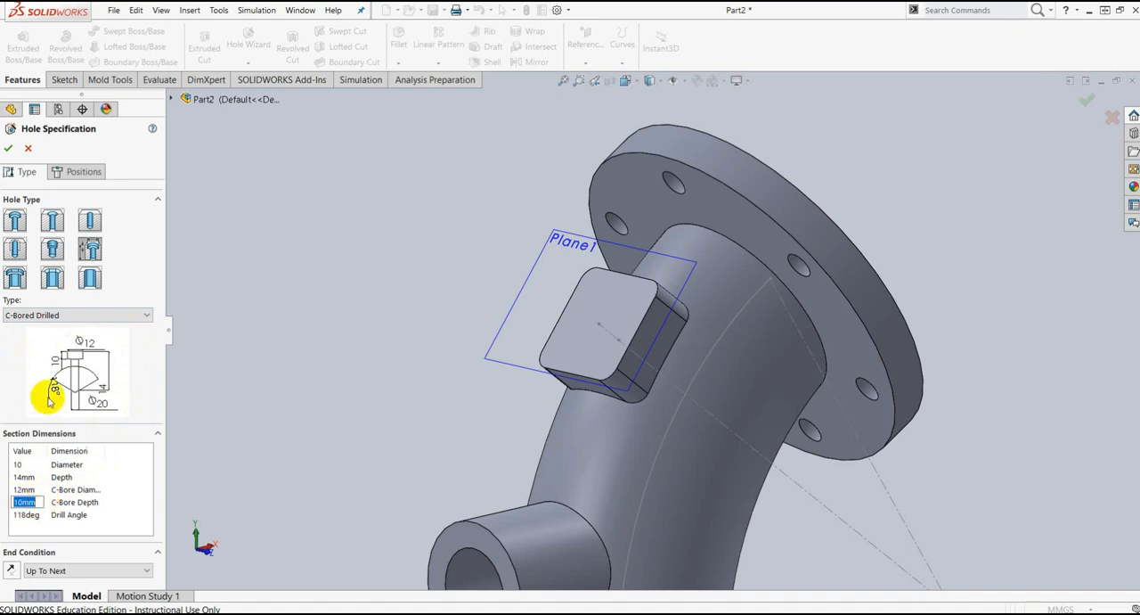
{"action": "type", "text": "6"}
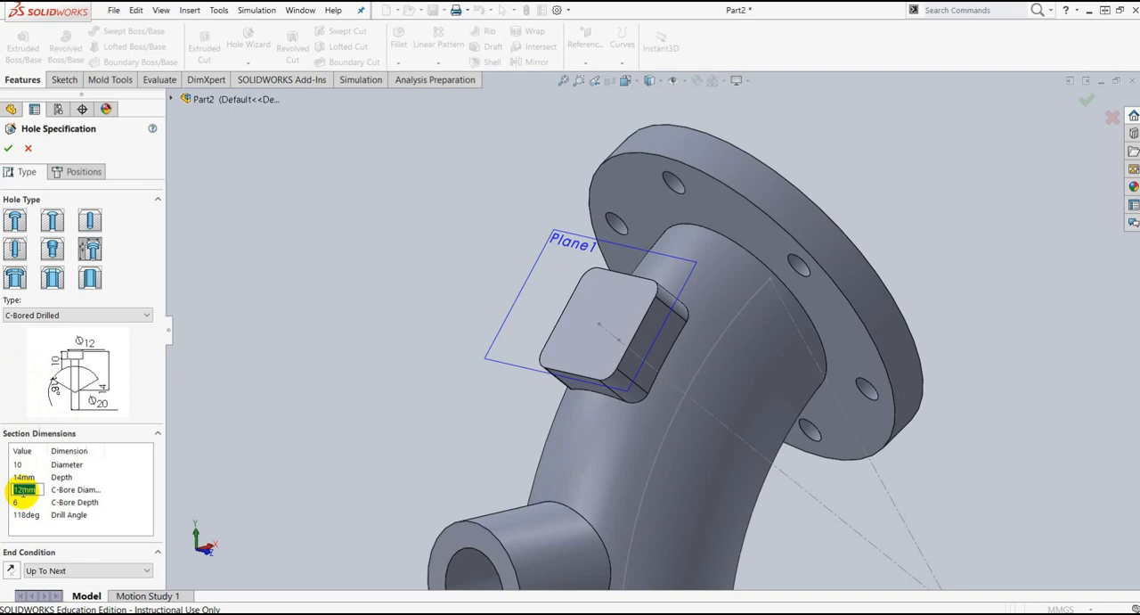
{"action": "left_click", "coordinate": [23, 377]}
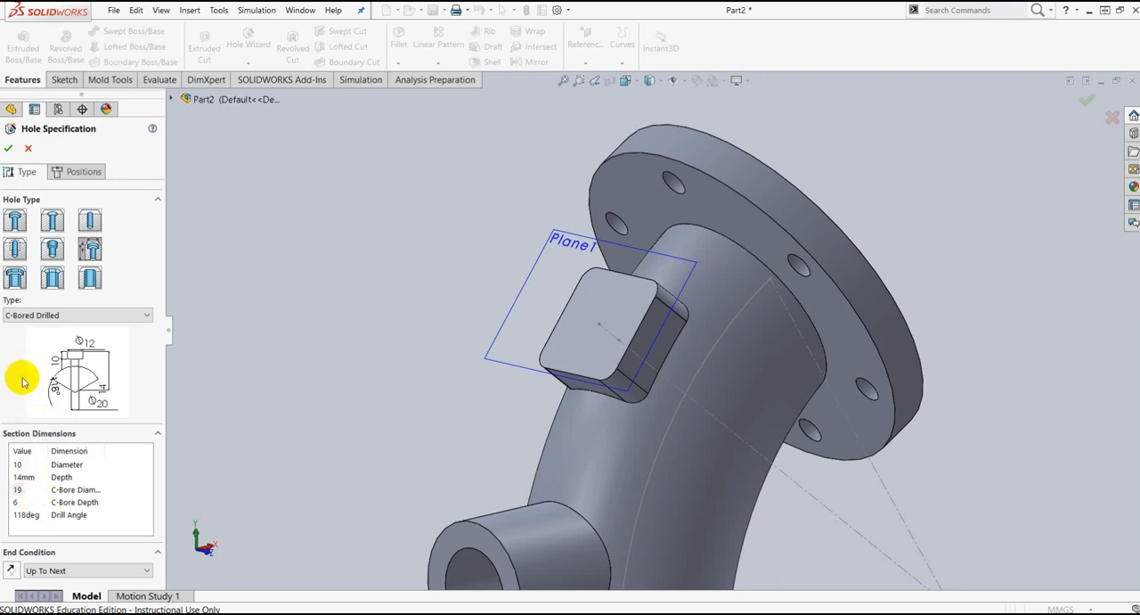
Step: Choose the rectangular boss's outer face as the placement face for the counterbored hole
{"action": "left_click", "coordinate": [7, 149]}
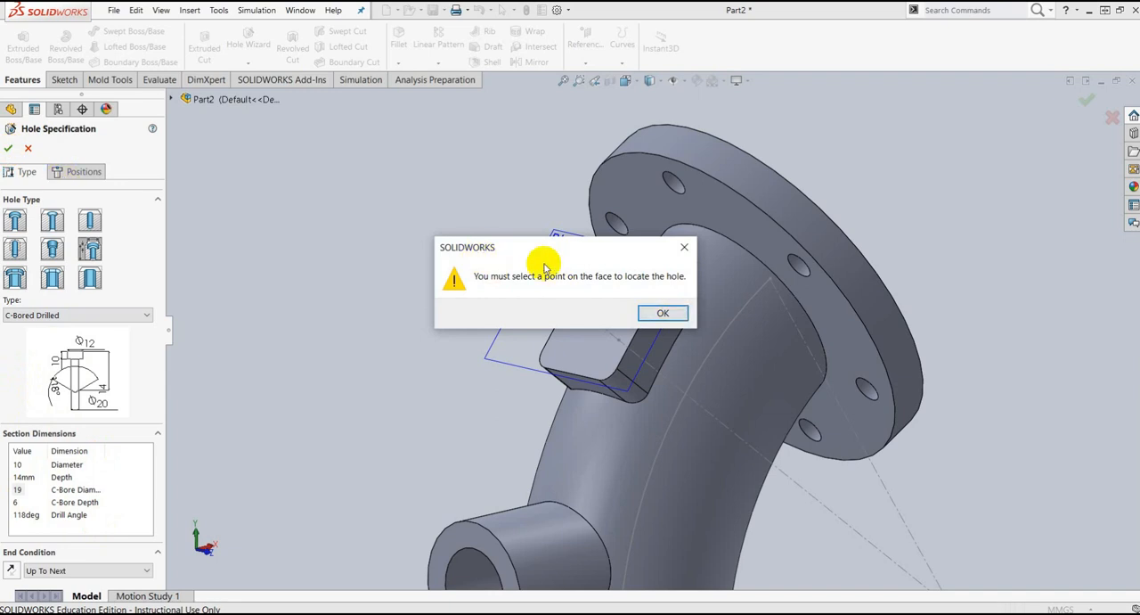
{"action": "left_click", "coordinate": [663, 315]}
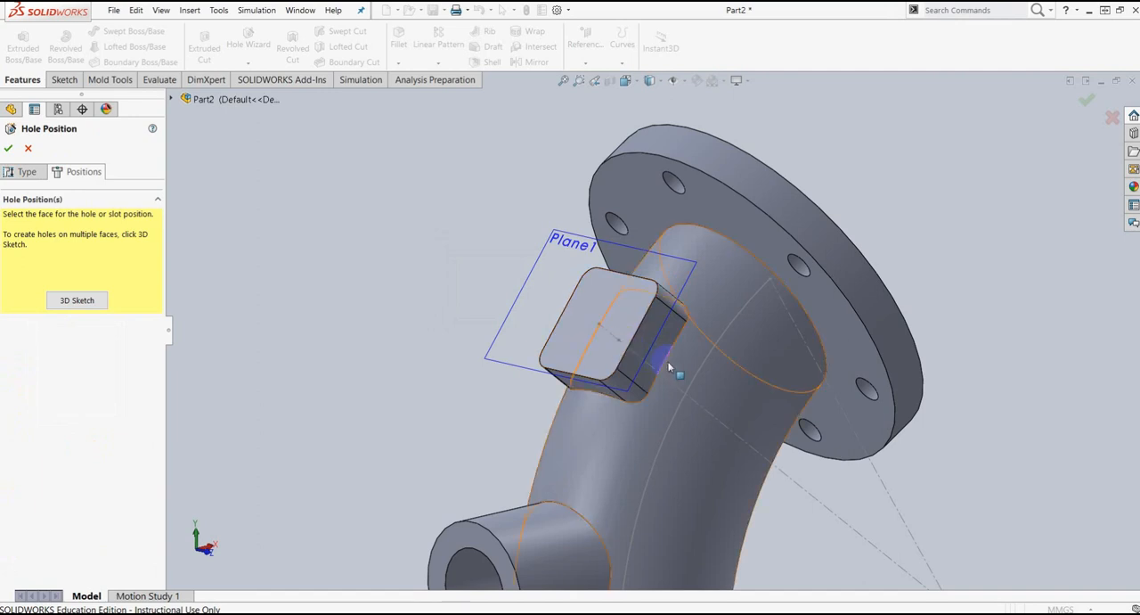
{"action": "key", "text": "ctrl+1"}
{"action": "middle_click_drag", "start_coordinate": [671, 372], "coordinate": [656, 435]}
{"action": "scroll", "coordinate": [541, 388], "scroll_direction": "down", "scroll_amount": 3}
{"action": "scroll", "coordinate": [541, 388], "scroll_direction": "down", "scroll_amount": 2}
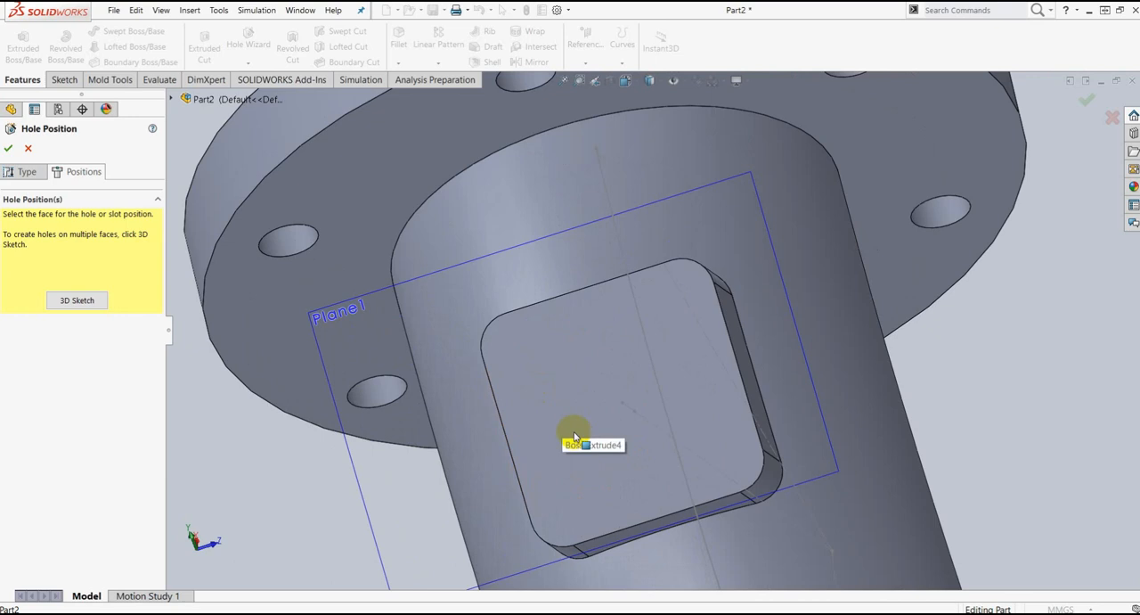
{"action": "left_click", "coordinate": [544, 460]}
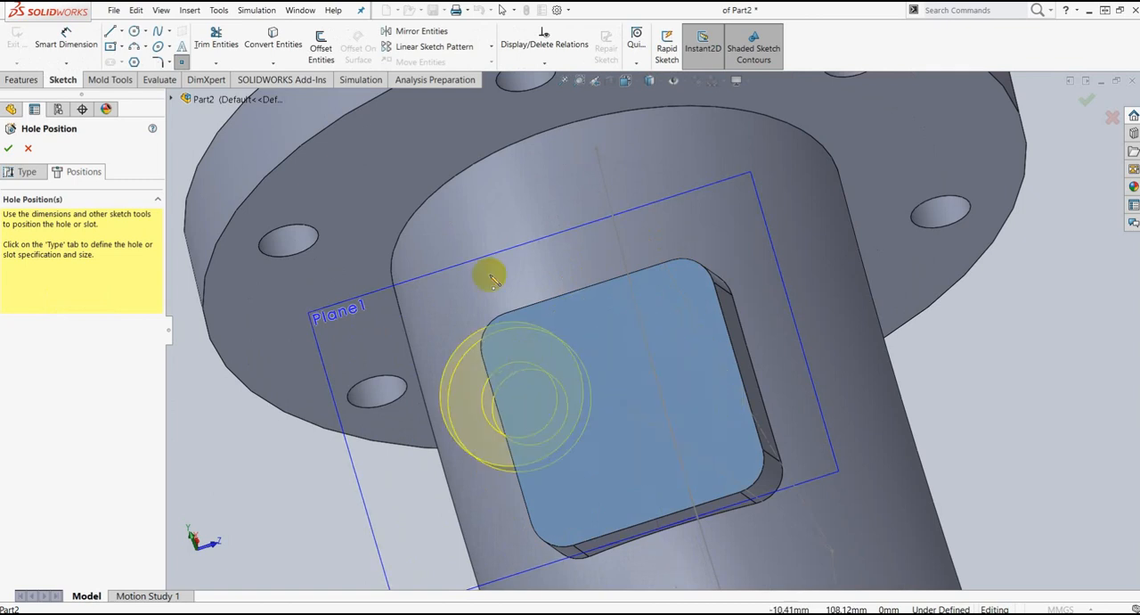
Step: Draw a centerline across the boss face between the midpoints of its upper and lower edges
{"action": "left_click", "coordinate": [125, 34]}
{"action": "left_click", "coordinate": [135, 61]}
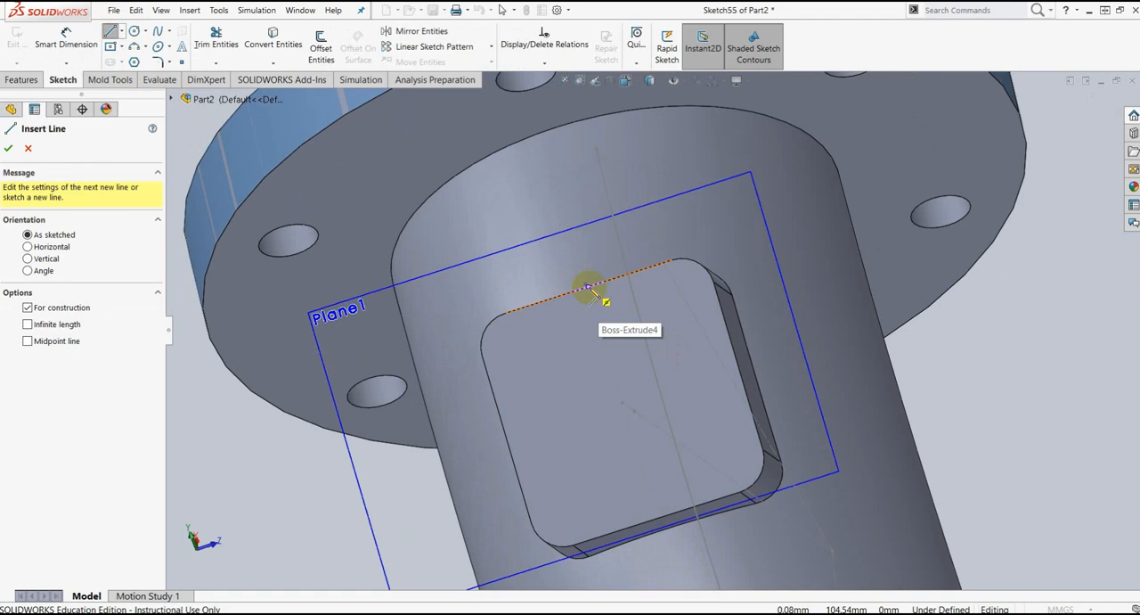
{"action": "left_click", "coordinate": [588, 287]}
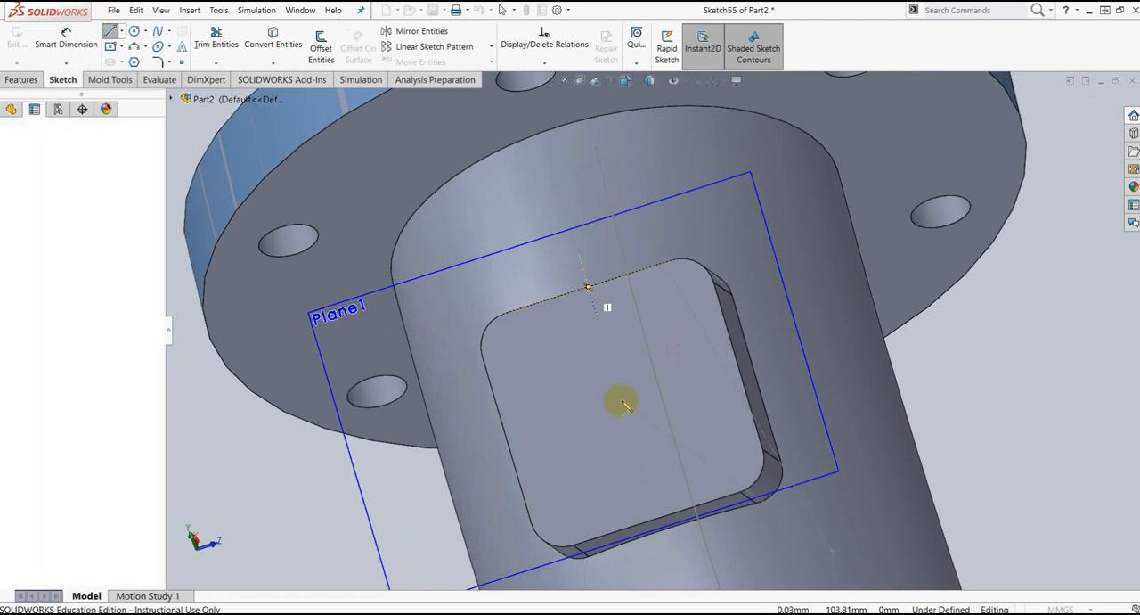
{"action": "left_click", "coordinate": [659, 519]}
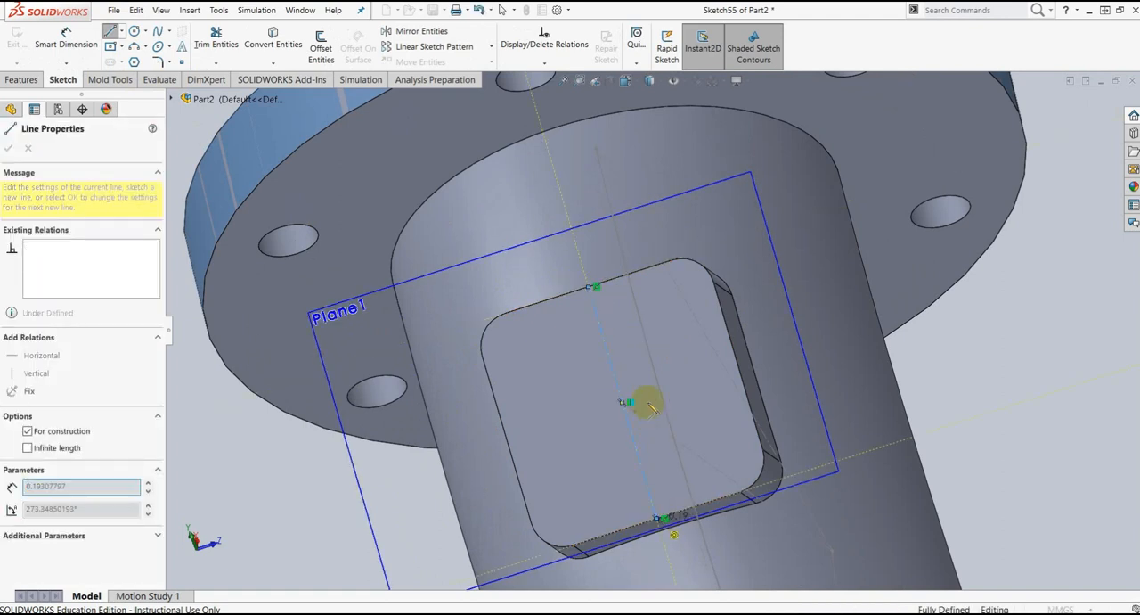
{"action": "key", "text": "Escape"}
{"action": "key", "text": "Escape"}
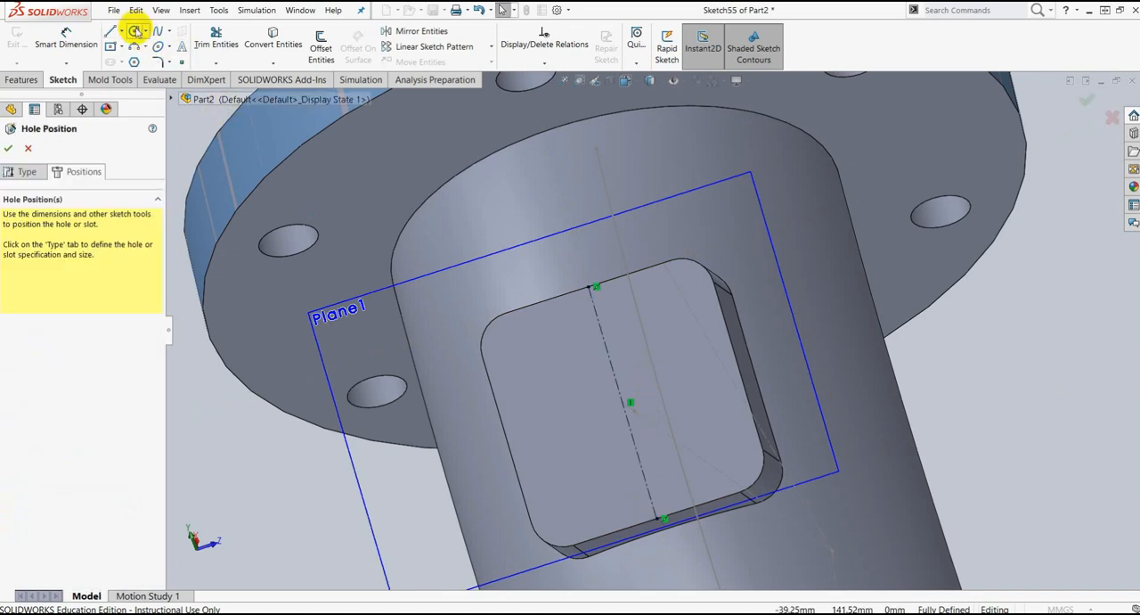
Step: Draw a second centerline between the midpoints of the boss face's two side edges
{"action": "left_click", "coordinate": [122, 31]}
{"action": "left_click", "coordinate": [132, 62]}
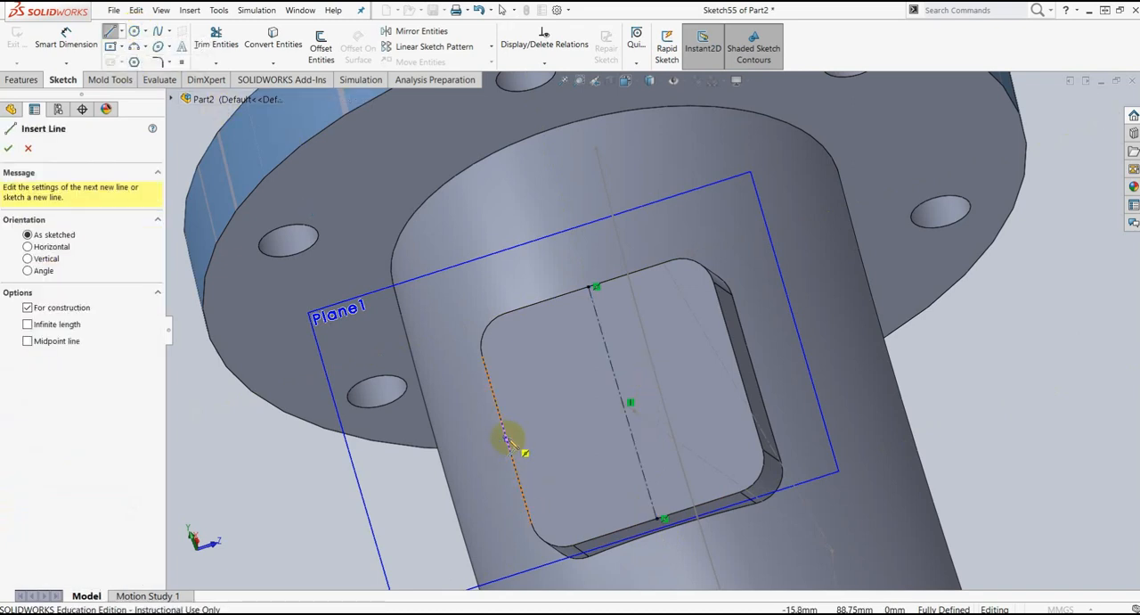
{"action": "left_click", "coordinate": [508, 439]}
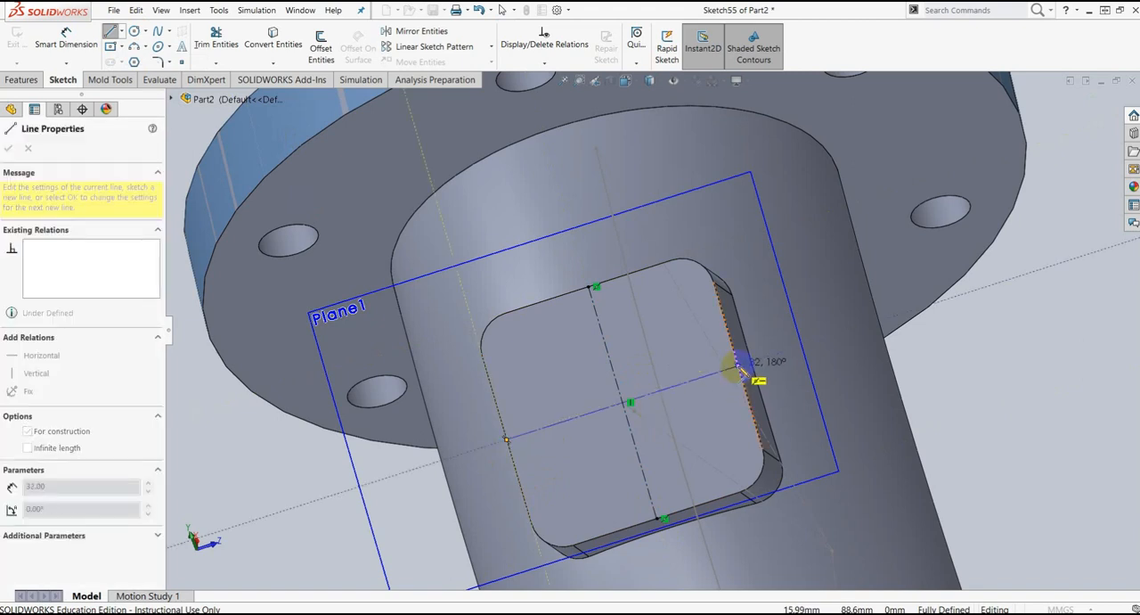
{"action": "left_click", "coordinate": [744, 365]}
{"action": "key", "text": "Escape"}
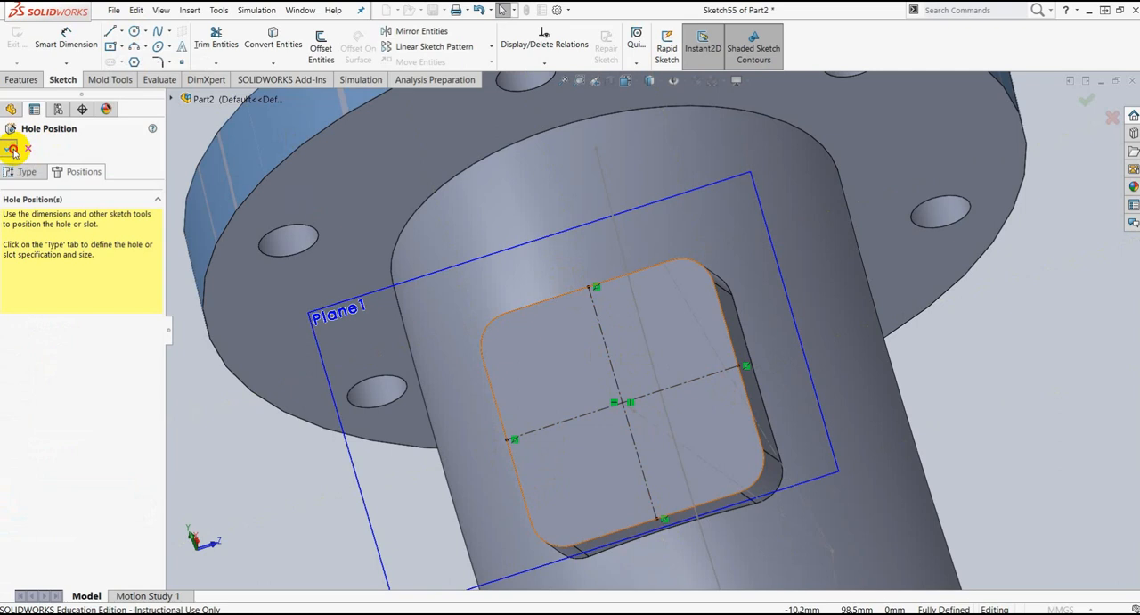
Step: Place the counterbored hole at the intersection of the two centerlines and create it
{"action": "left_click", "coordinate": [622, 402]}
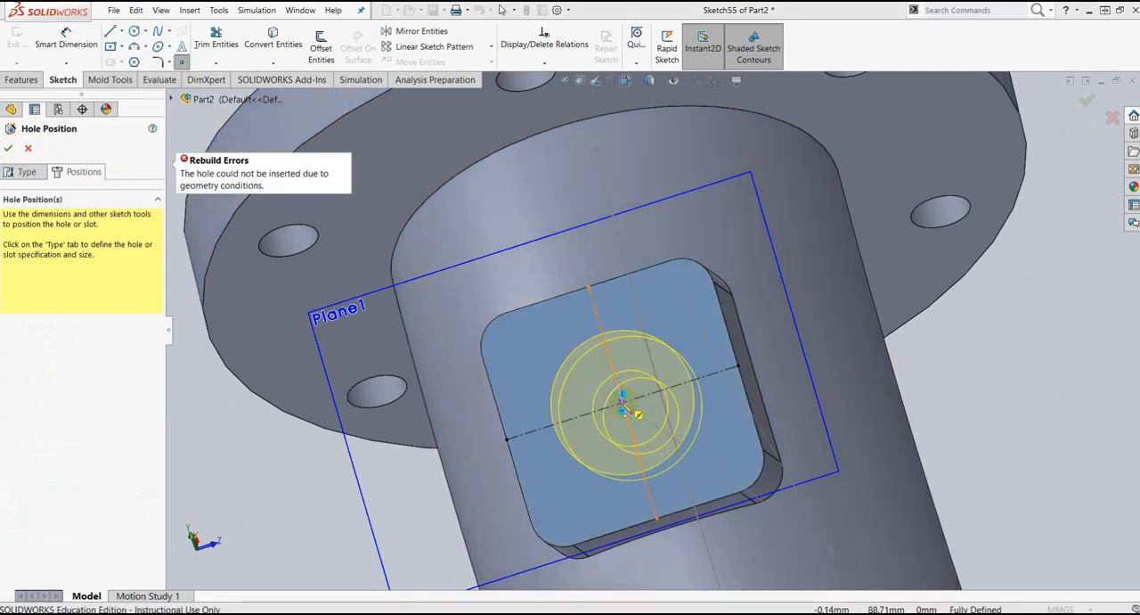
{"action": "left_click", "coordinate": [622, 403]}
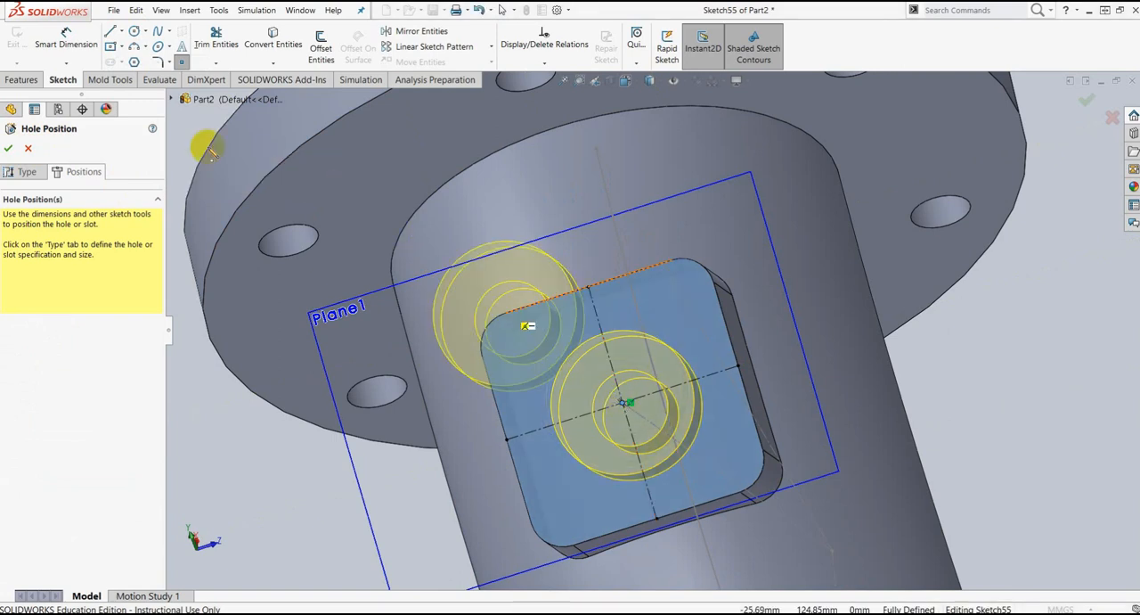
{"action": "left_click", "coordinate": [10, 149]}
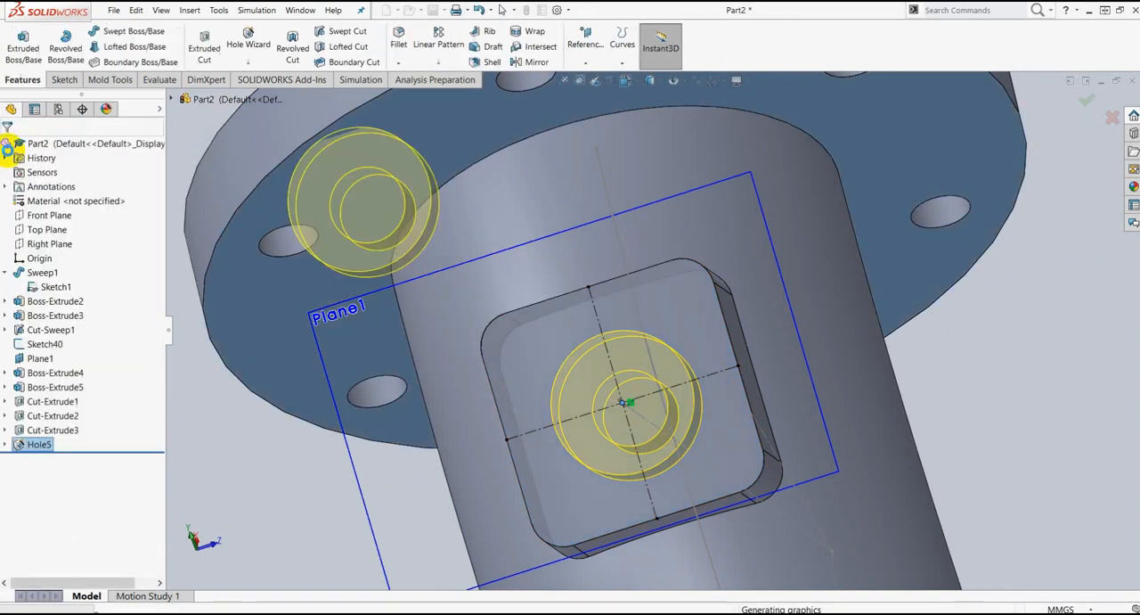
Step: Inspect the new boss hole and the base's underside, compare them with the latihan elbow drawing in Nitro Pro 9, and return to SolidWorks
{"action": "middle_click_drag", "start_coordinate": [995, 370], "coordinate": [757, 414]}
{"action": "scroll", "coordinate": [757, 414], "scroll_direction": "up", "scroll_amount": 5}
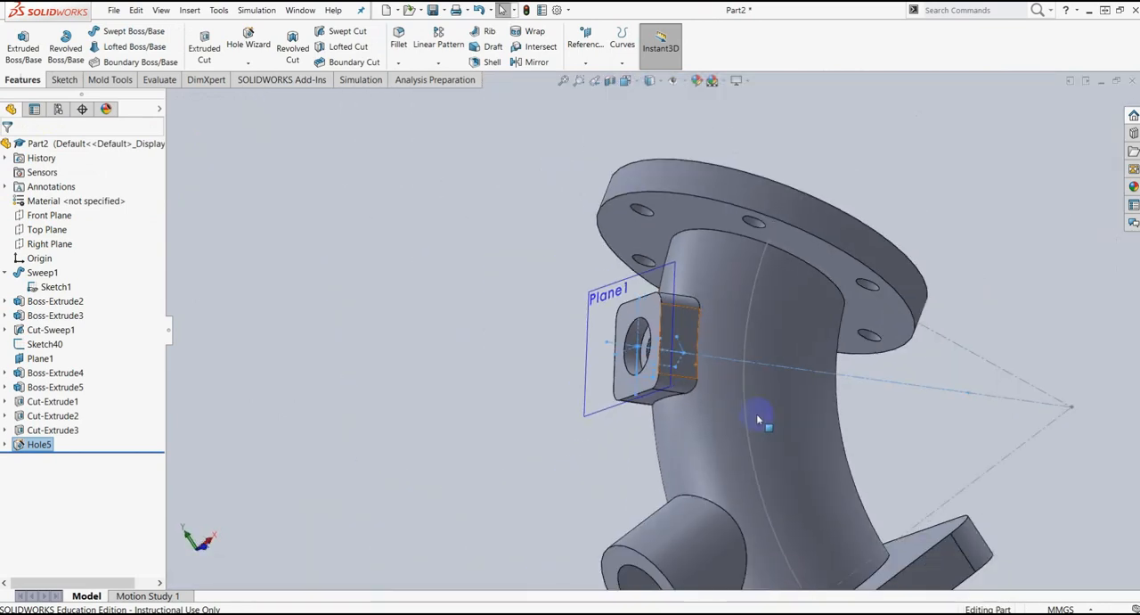
{"action": "middle_click_drag", "start_coordinate": [877, 248], "coordinate": [794, 382]}
{"action": "scroll", "coordinate": [729, 457], "scroll_direction": "up", "scroll_amount": 3}
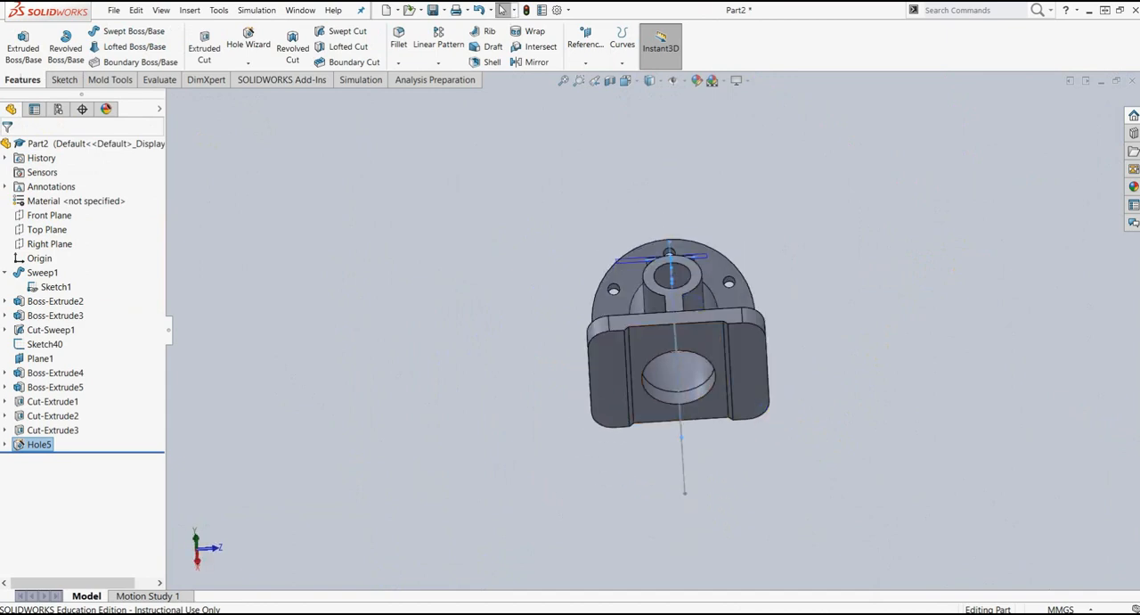
{"action": "left_click_drag", "start_coordinate": [1139, 88], "coordinate": [654, 64]}
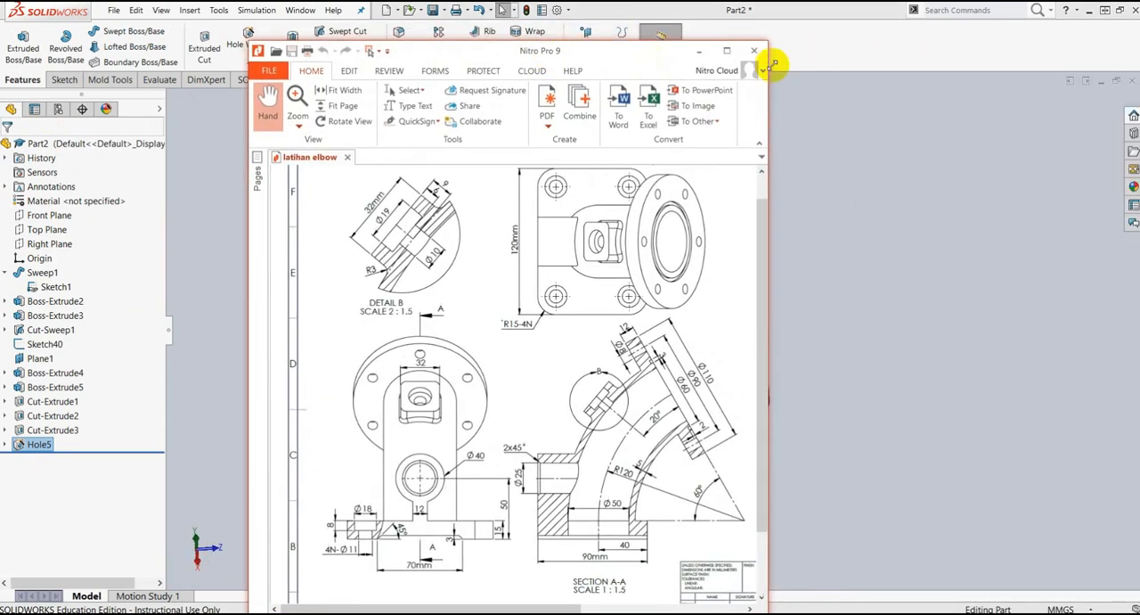
{"action": "left_click", "coordinate": [732, 55]}
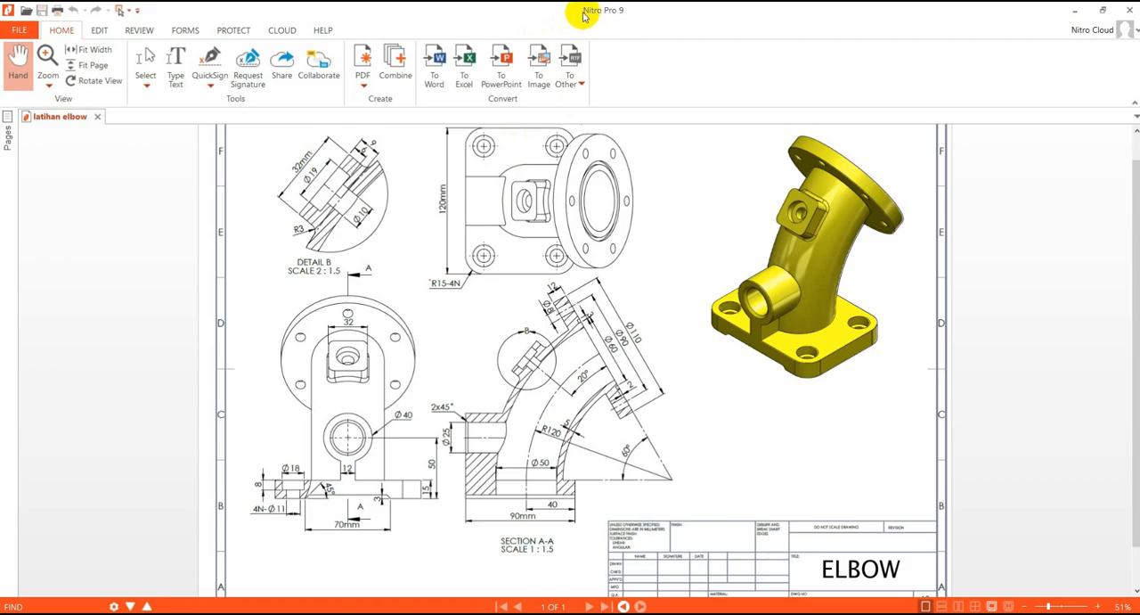
{"action": "left_click_drag", "start_coordinate": [556, 14], "coordinate": [1139, 29]}
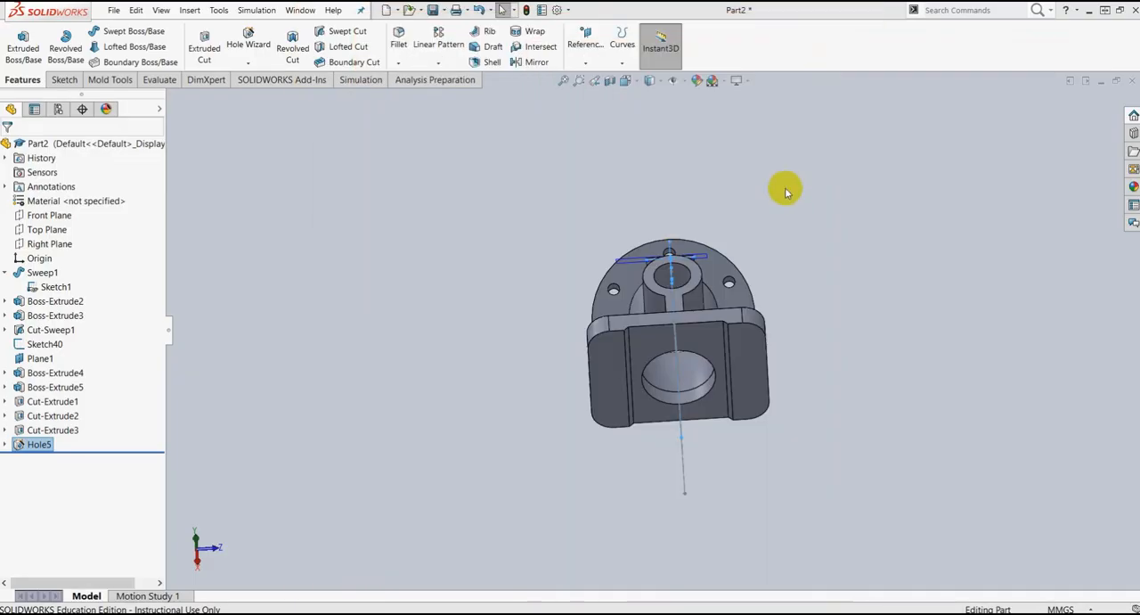
Step: Start a sketch on the upper face of the rounded rectangular base plate
{"action": "middle_click_drag", "start_coordinate": [814, 254], "coordinate": [852, 349]}
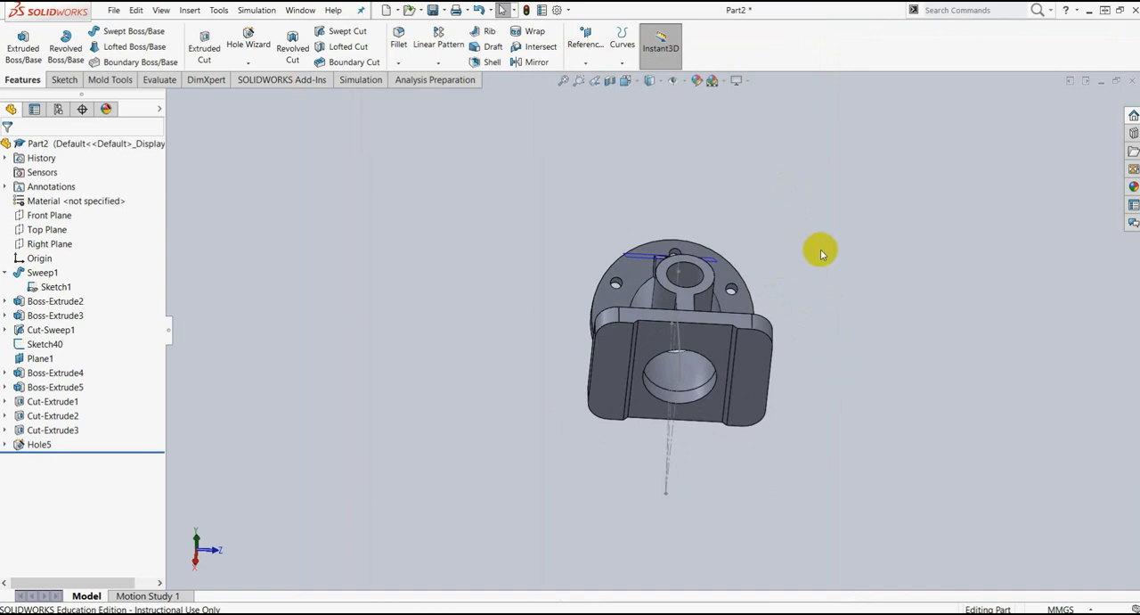
{"action": "middle_click_drag", "start_coordinate": [868, 415], "coordinate": [860, 344]}
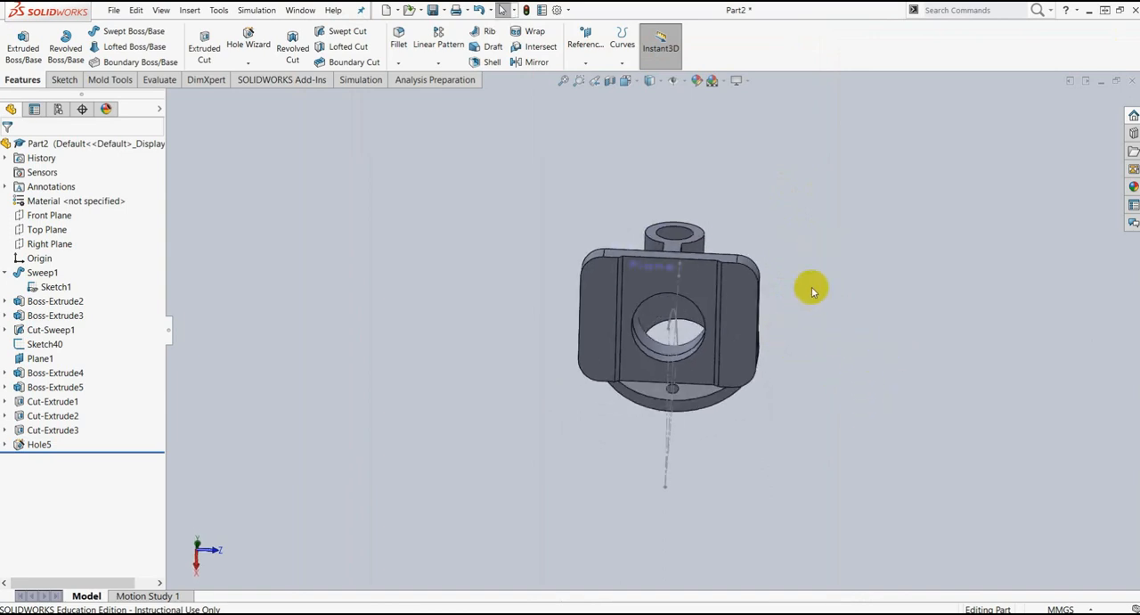
{"action": "middle_click_drag", "start_coordinate": [811, 222], "coordinate": [748, 466]}
{"action": "middle_click_drag", "start_coordinate": [522, 295], "coordinate": [762, 465]}
{"action": "left_click", "coordinate": [733, 426]}
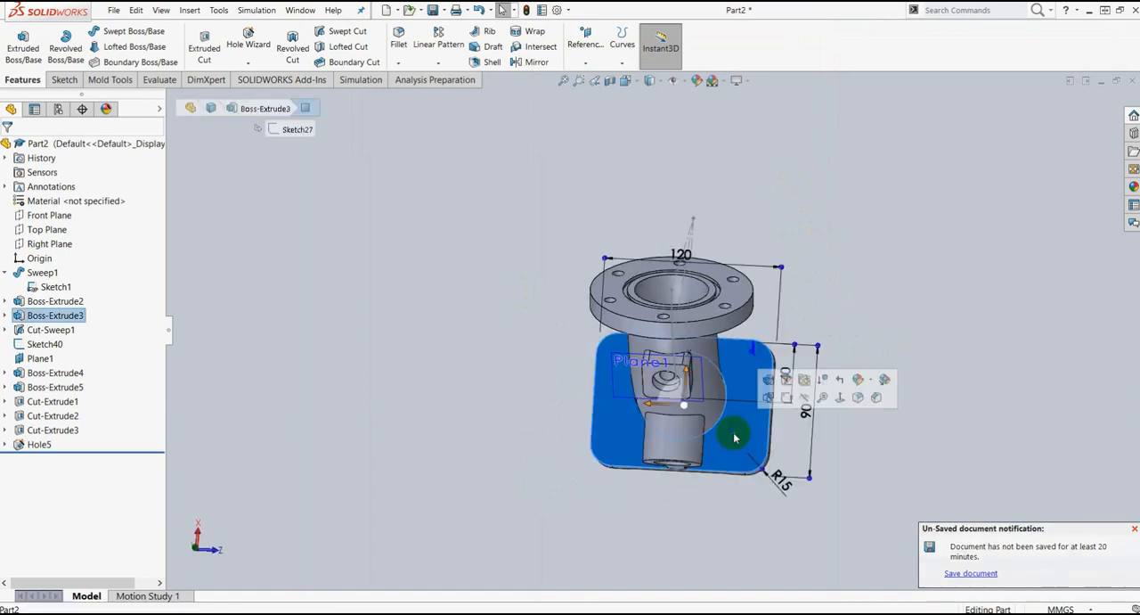
{"action": "left_click", "coordinate": [786, 402]}
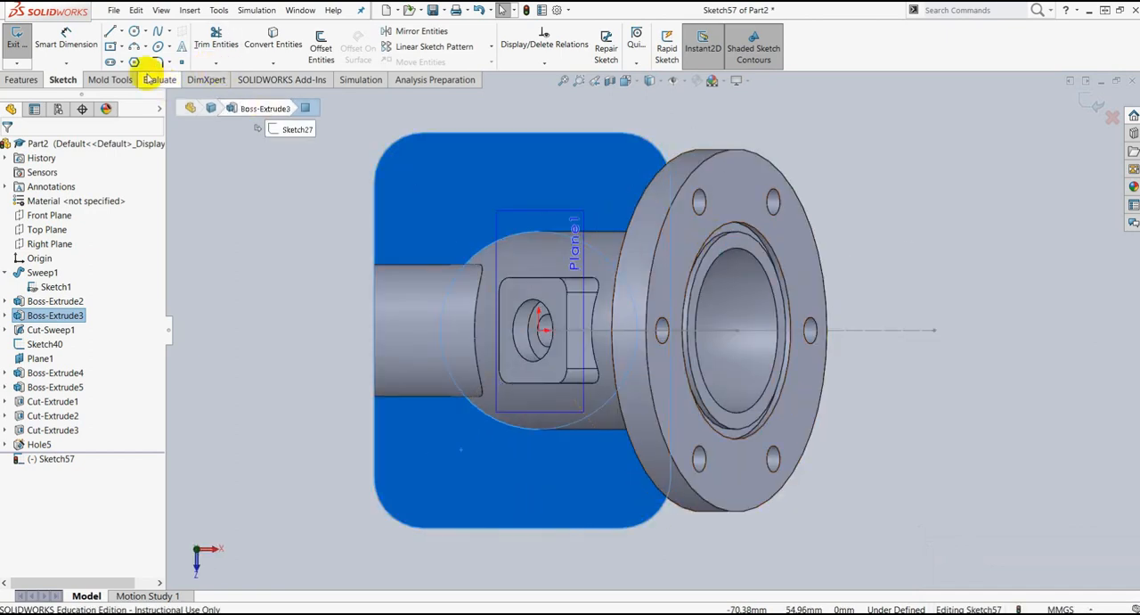
Step: Switch to the latihan elbow drawing in Nitro Pro 9 to check the base plate's corner holes, and return to SolidWorks
{"action": "left_click", "coordinate": [123, 33]}
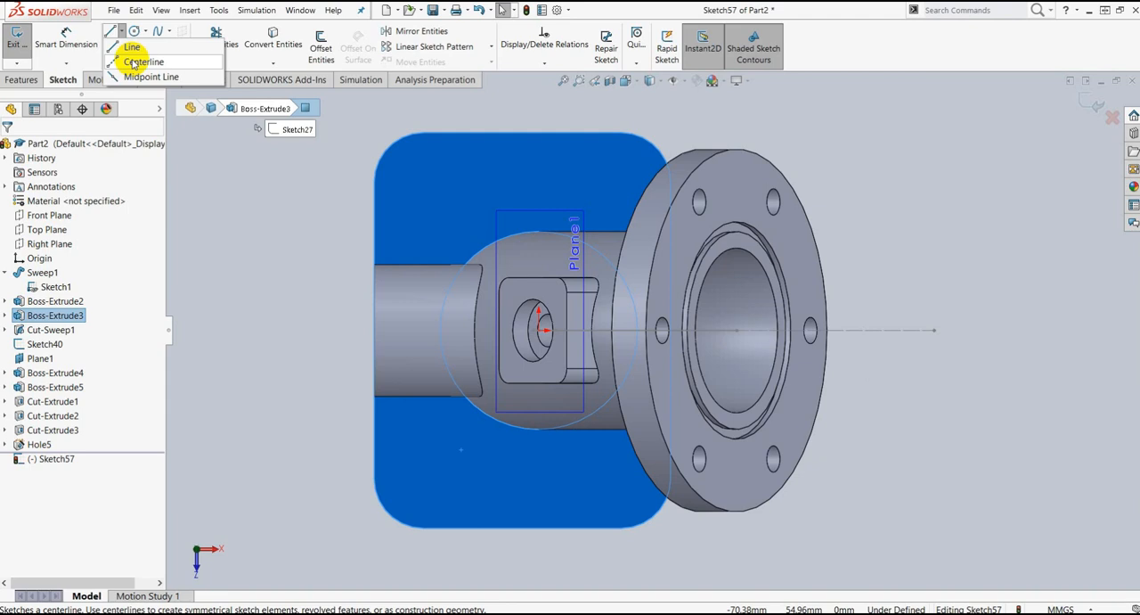
{"action": "left_click", "coordinate": [133, 63]}
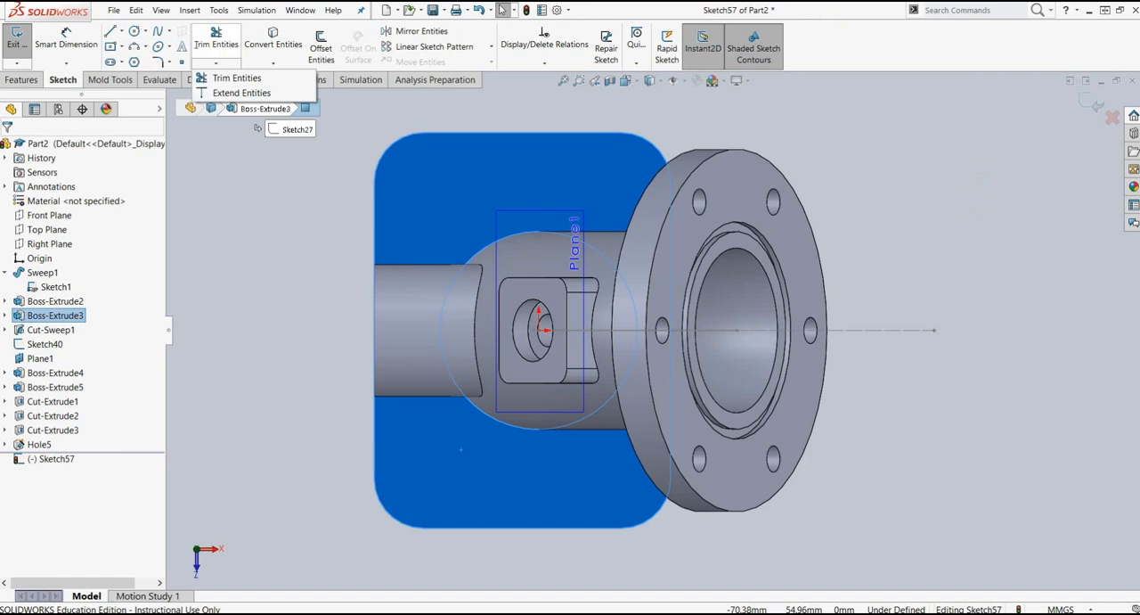
{"action": "left_click_drag", "start_coordinate": [1139, 25], "coordinate": [760, 25]}
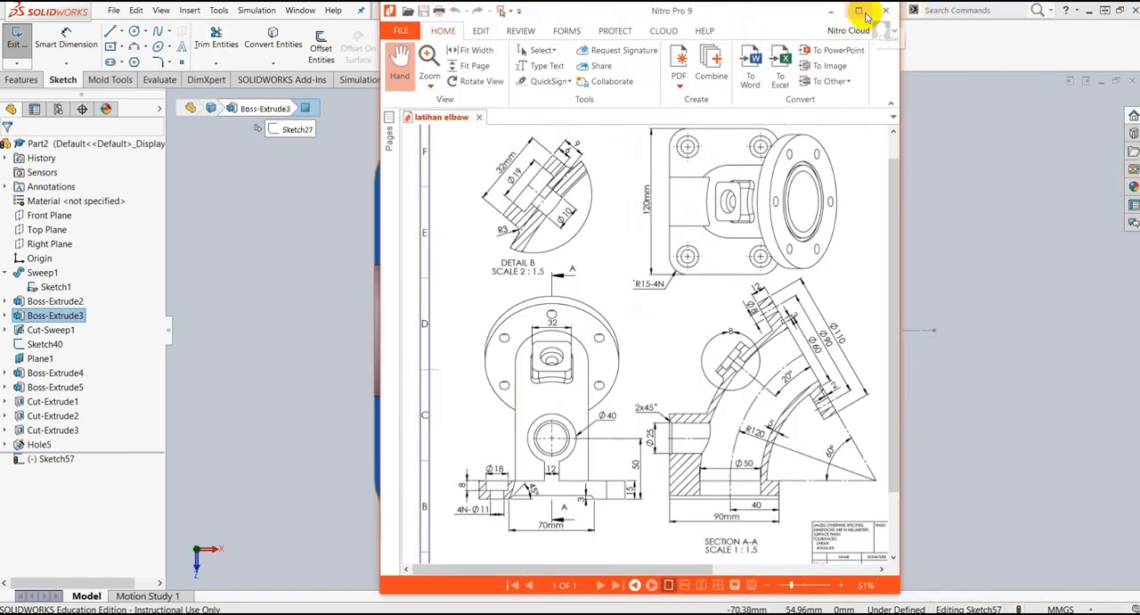
{"action": "left_click", "coordinate": [860, 12]}
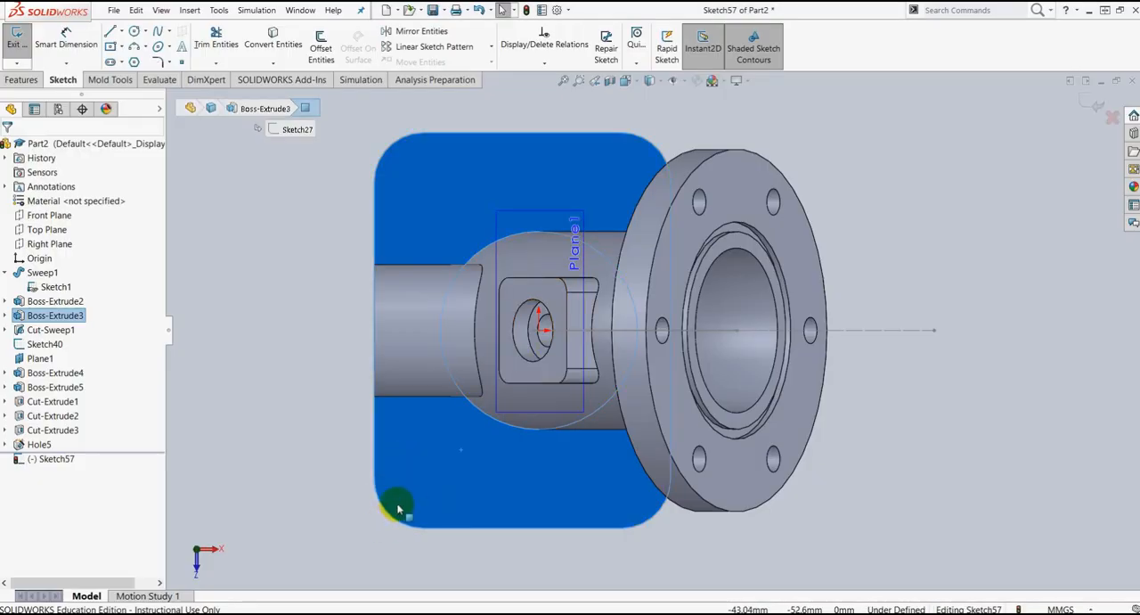
Step: Recheck the base plate's rounded corners and holes in the Nitro Pro 9 drawing, and return to SolidWorks
{"action": "scroll", "coordinate": [398, 508], "scroll_direction": "down", "scroll_amount": 3}
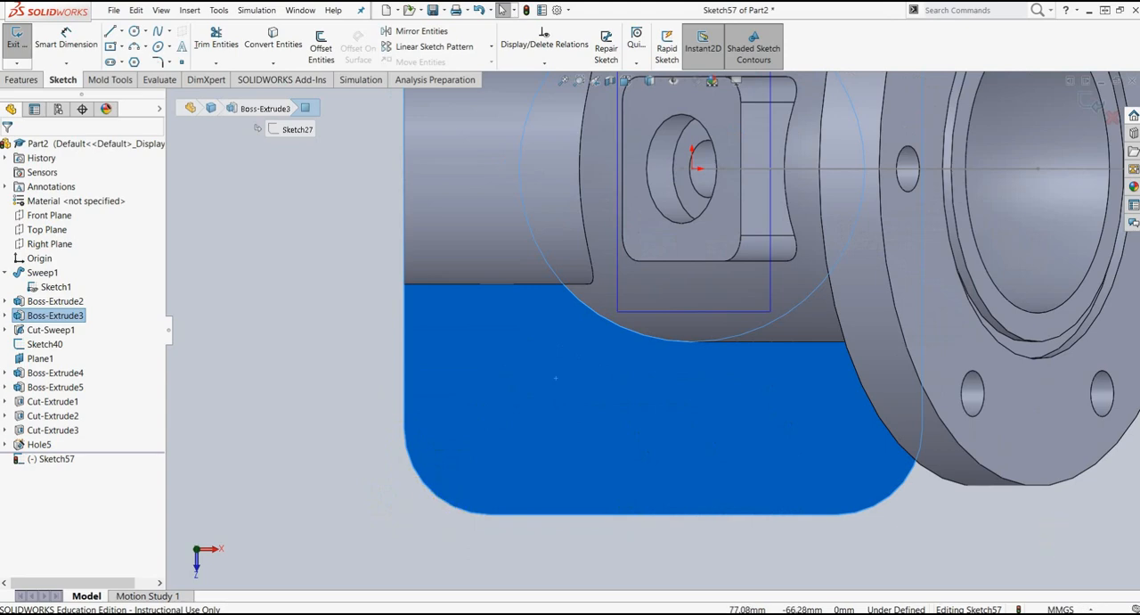
{"action": "key", "text": "alt+Tab"}
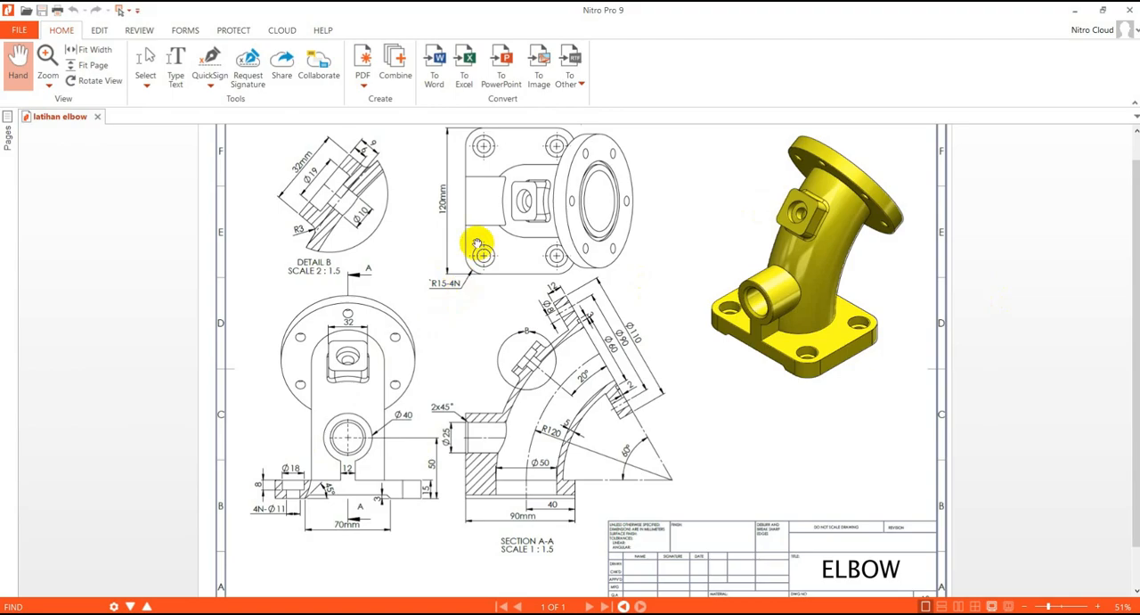
{"action": "left_click_drag", "start_coordinate": [612, 13], "coordinate": [1139, 65]}
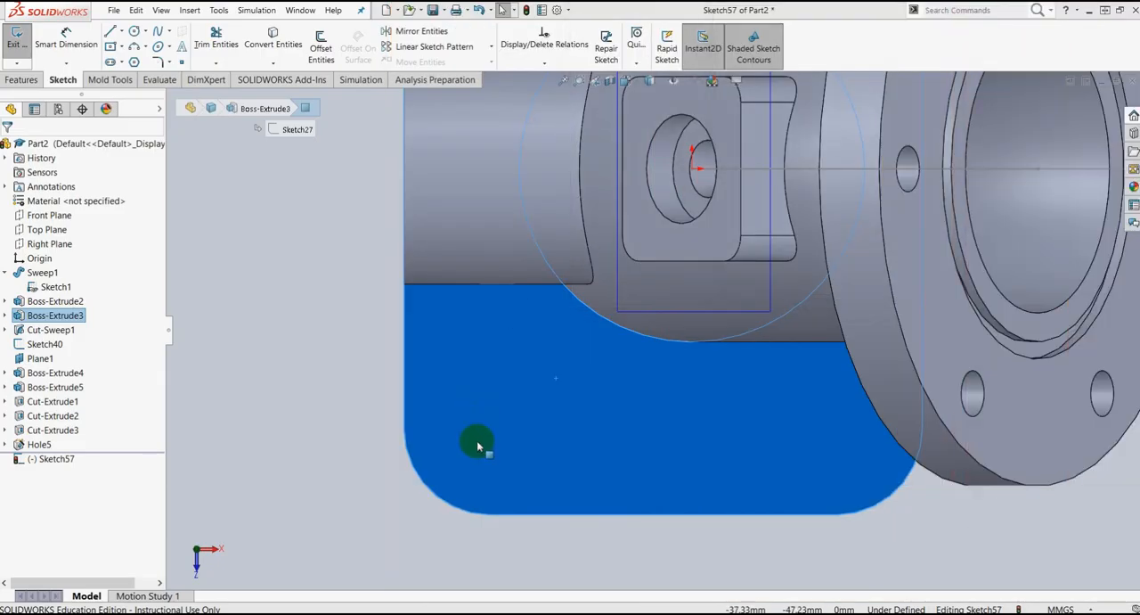
Step: Sketch a horizontal and a vertical 15 mm centerline from the ends of the base plate's lower-left corner arc to the arc's center
{"action": "left_click", "coordinate": [122, 32]}
{"action": "left_click", "coordinate": [141, 62]}
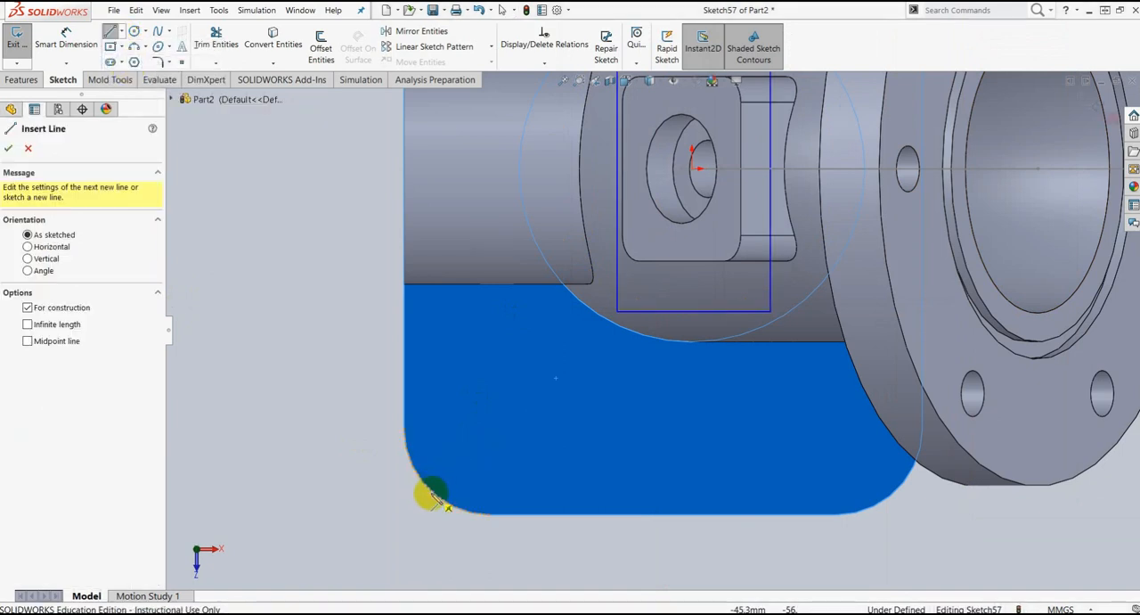
{"action": "left_click_drag", "start_coordinate": [429, 489], "coordinate": [493, 433]}
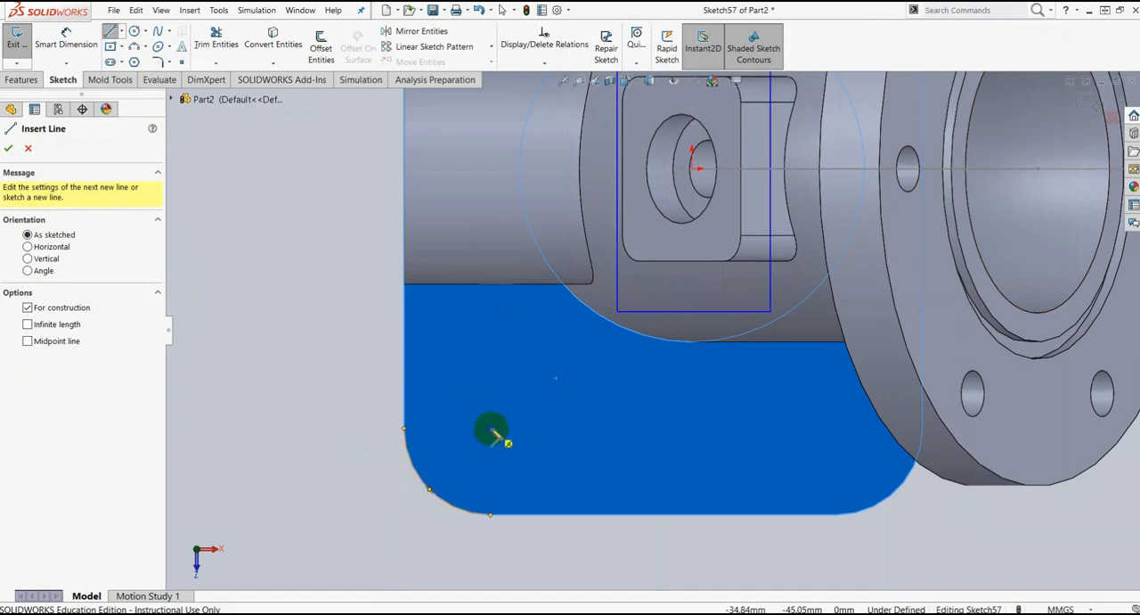
{"action": "left_click_drag", "start_coordinate": [484, 429], "coordinate": [439, 427]}
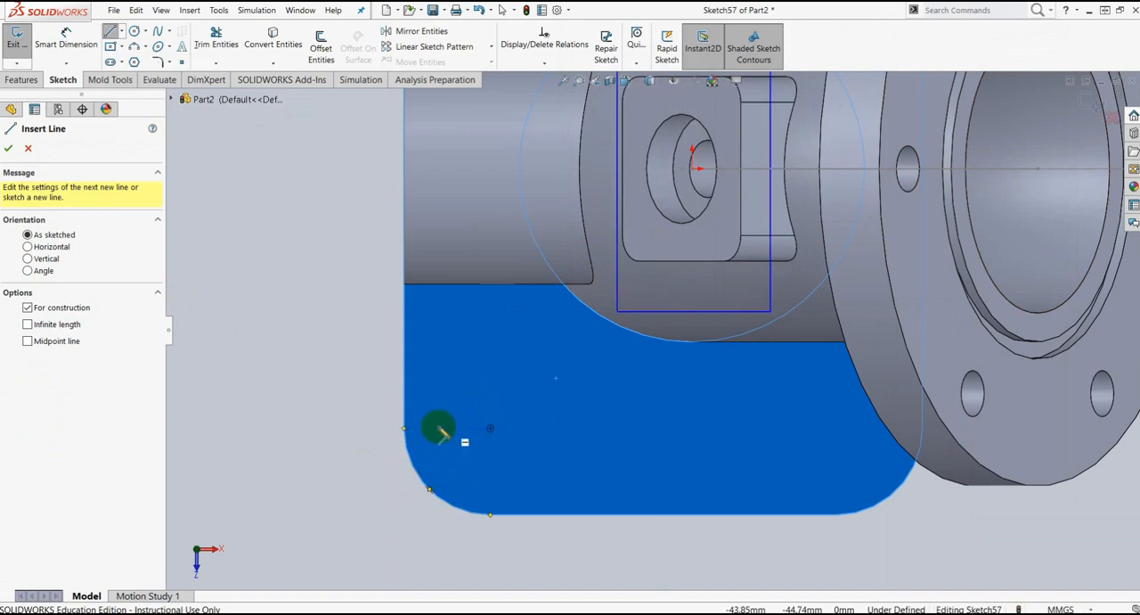
{"action": "left_click", "coordinate": [406, 430]}
{"action": "left_click", "coordinate": [491, 429]}
{"action": "left_click", "coordinate": [487, 512]}
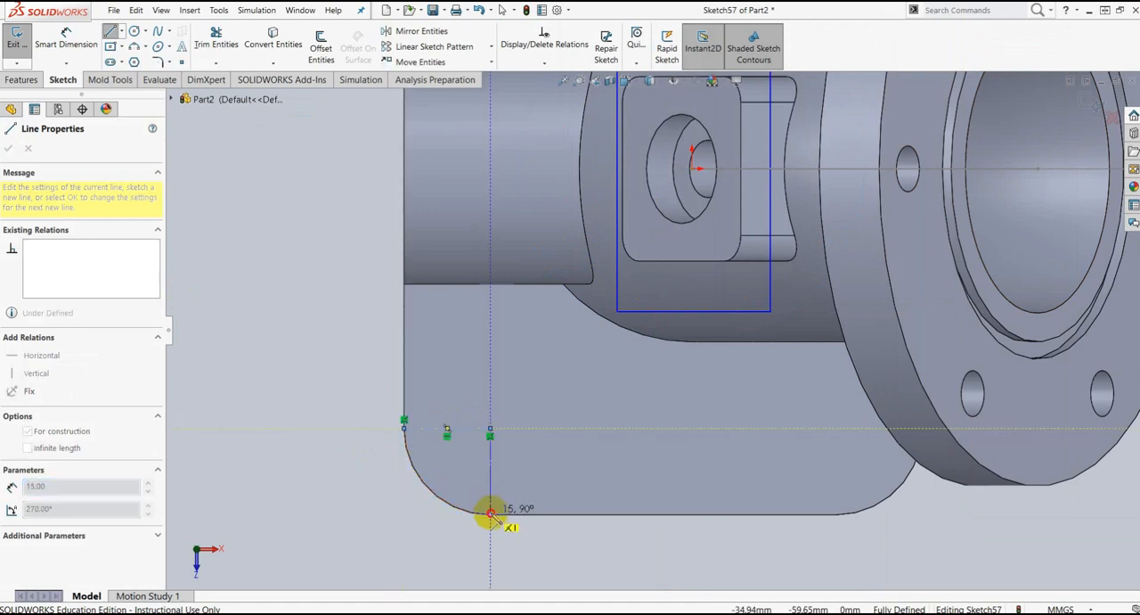
{"action": "key", "text": "Escape"}
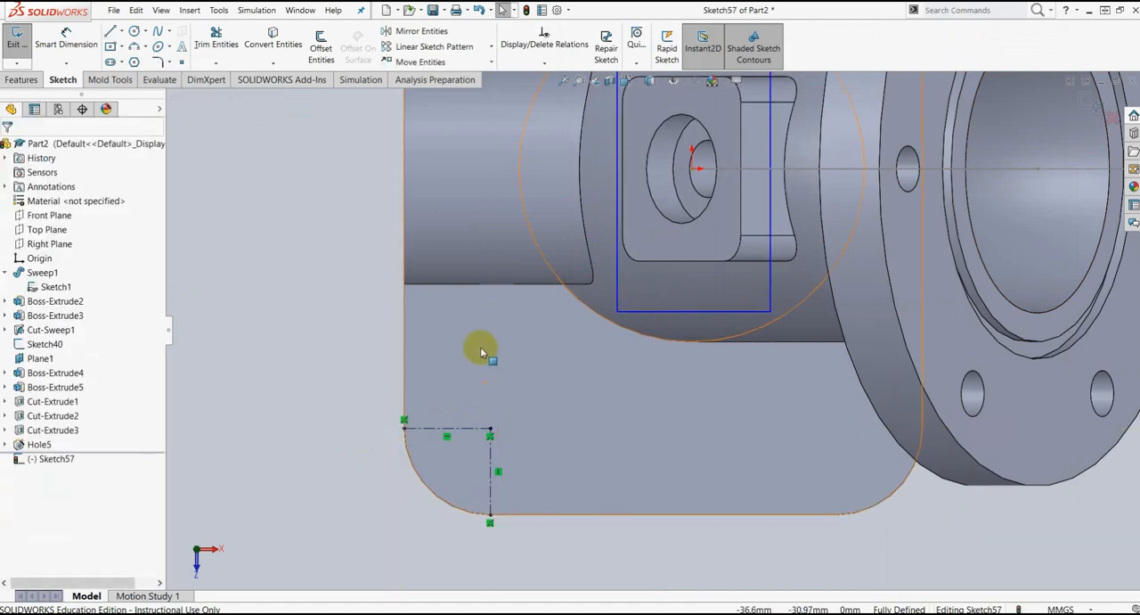
Step: Sketch a vertical and a horizontal centerline joining the ends of the base plate's upper-left corner arc to its center
{"action": "scroll", "coordinate": [480, 347], "scroll_direction": "up", "scroll_amount": 5}
{"action": "scroll", "coordinate": [621, 214], "scroll_direction": "down", "scroll_amount": 3}
{"action": "scroll", "coordinate": [642, 236], "scroll_direction": "down", "scroll_amount": 2}
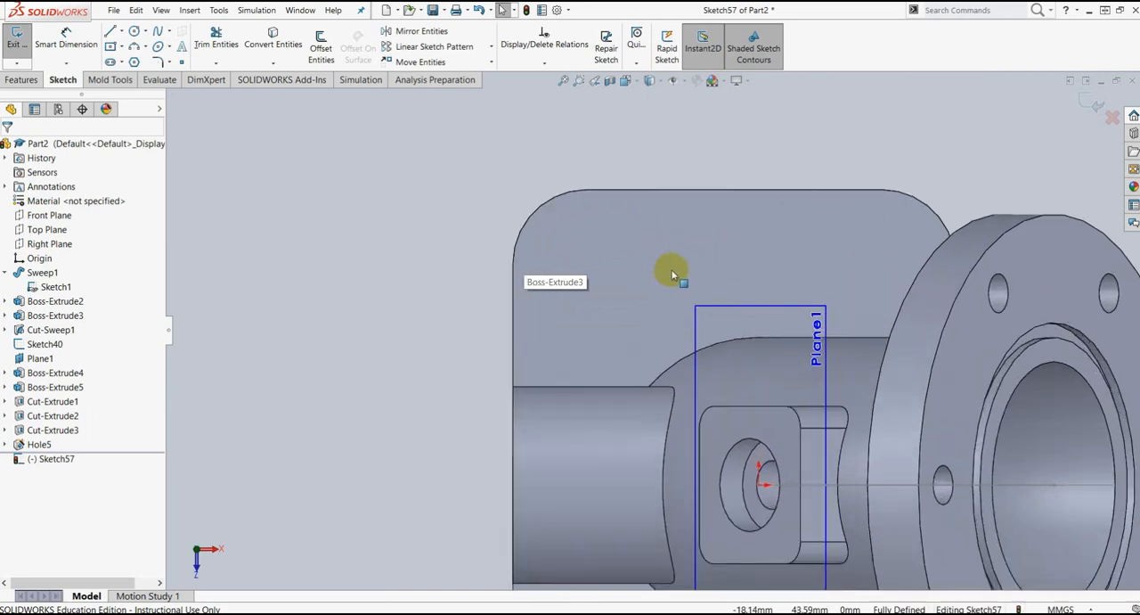
{"action": "scroll", "coordinate": [691, 297], "scroll_direction": "up", "scroll_amount": 3}
{"action": "scroll", "coordinate": [632, 302], "scroll_direction": "down", "scroll_amount": 2}
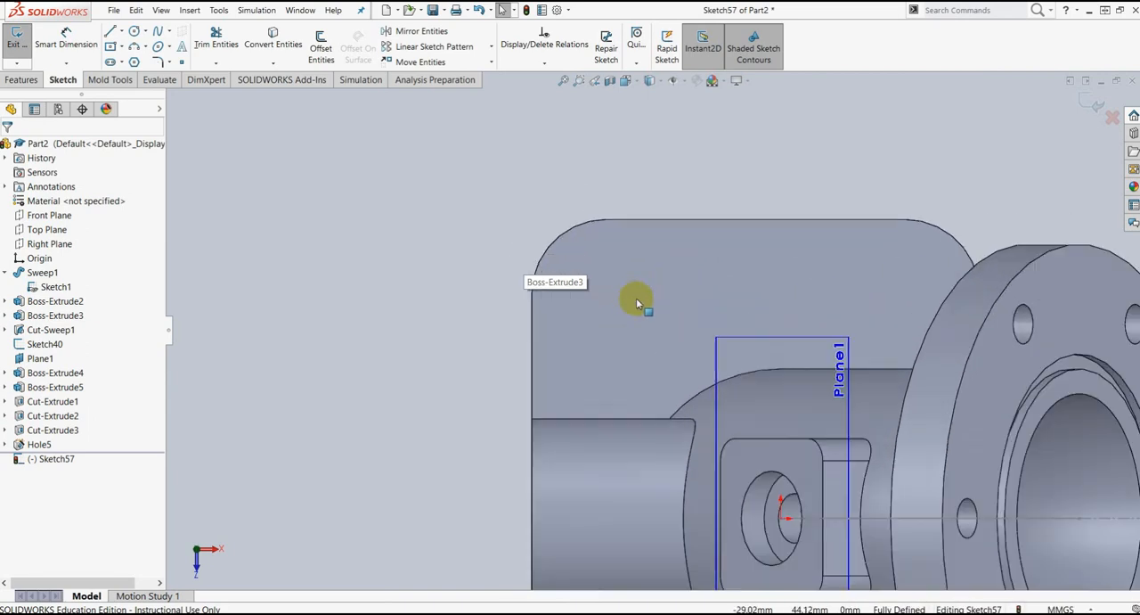
{"action": "left_click", "coordinate": [625, 298]}
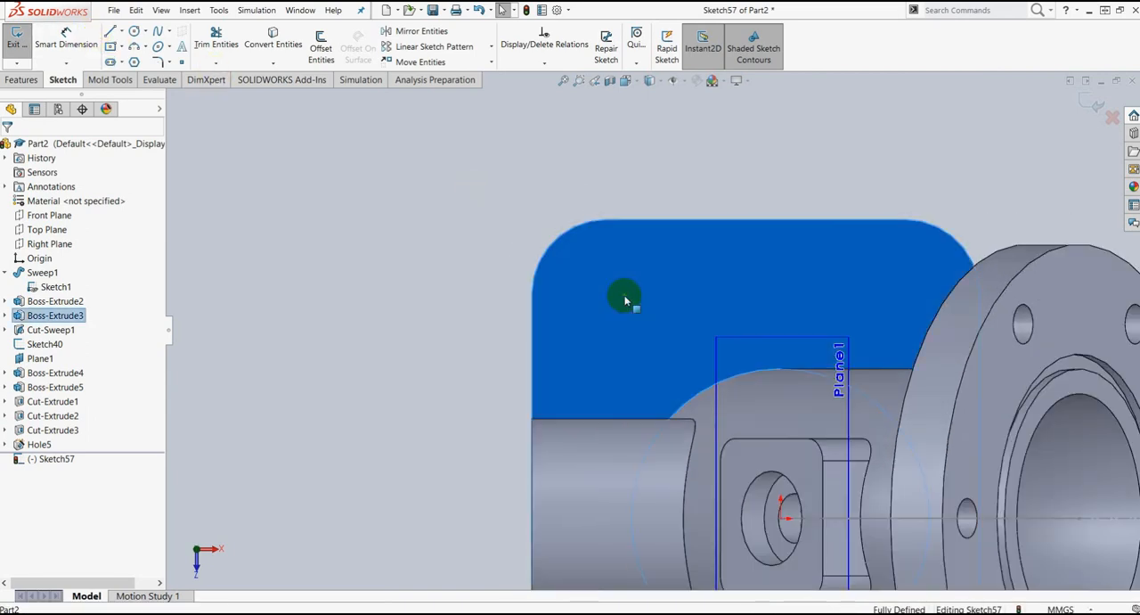
{"action": "left_click", "coordinate": [122, 33]}
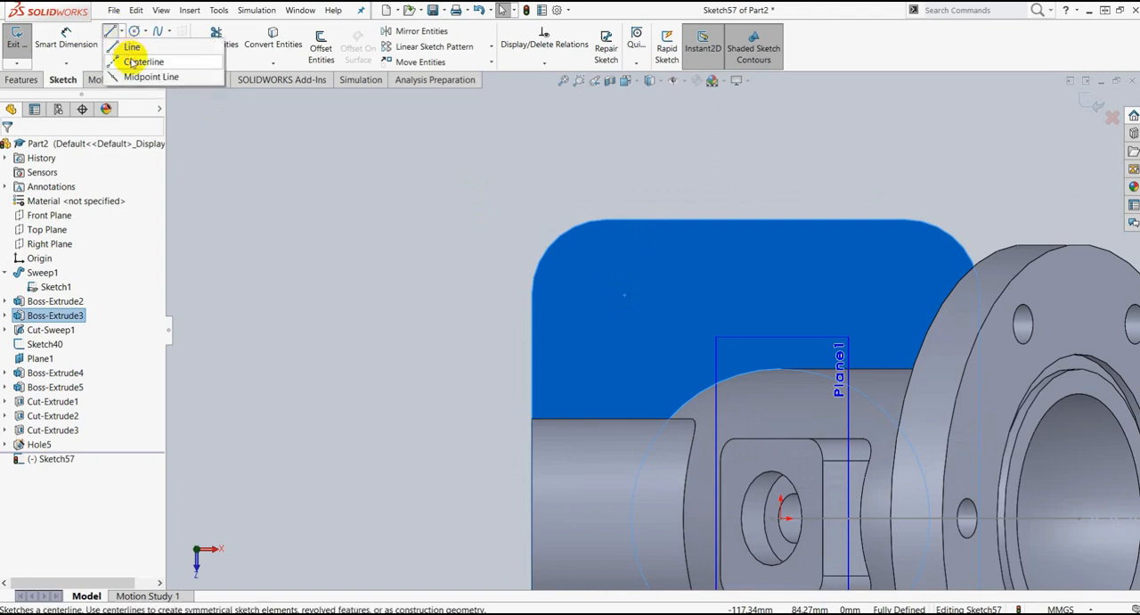
{"action": "left_click", "coordinate": [141, 61]}
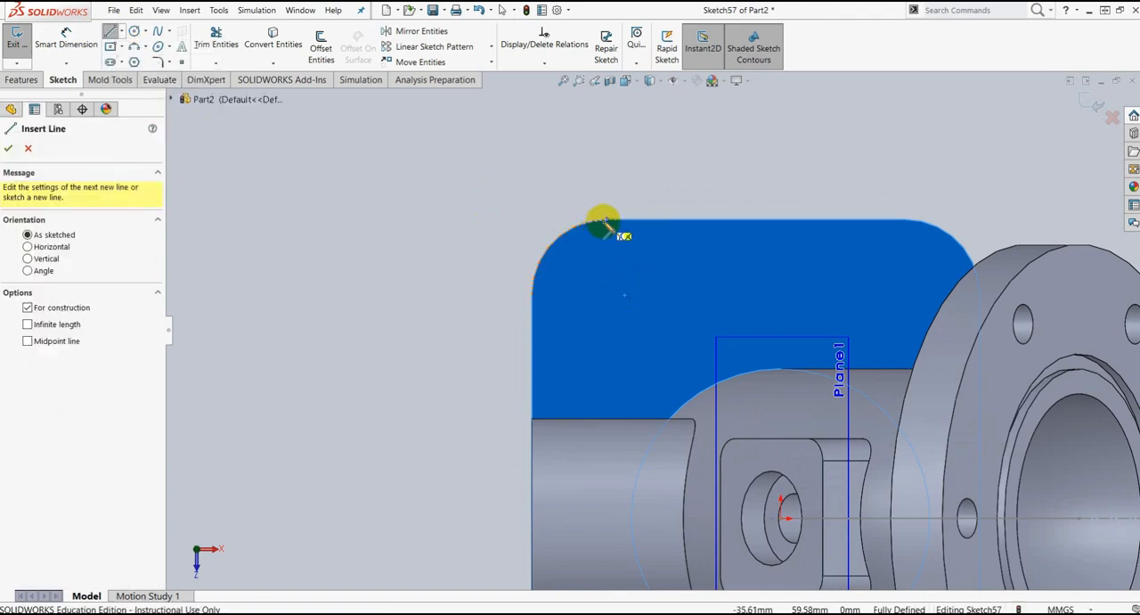
{"action": "left_click_drag", "start_coordinate": [605, 221], "coordinate": [607, 294]}
{"action": "left_click", "coordinate": [606, 294]}
{"action": "left_click", "coordinate": [532, 294]}
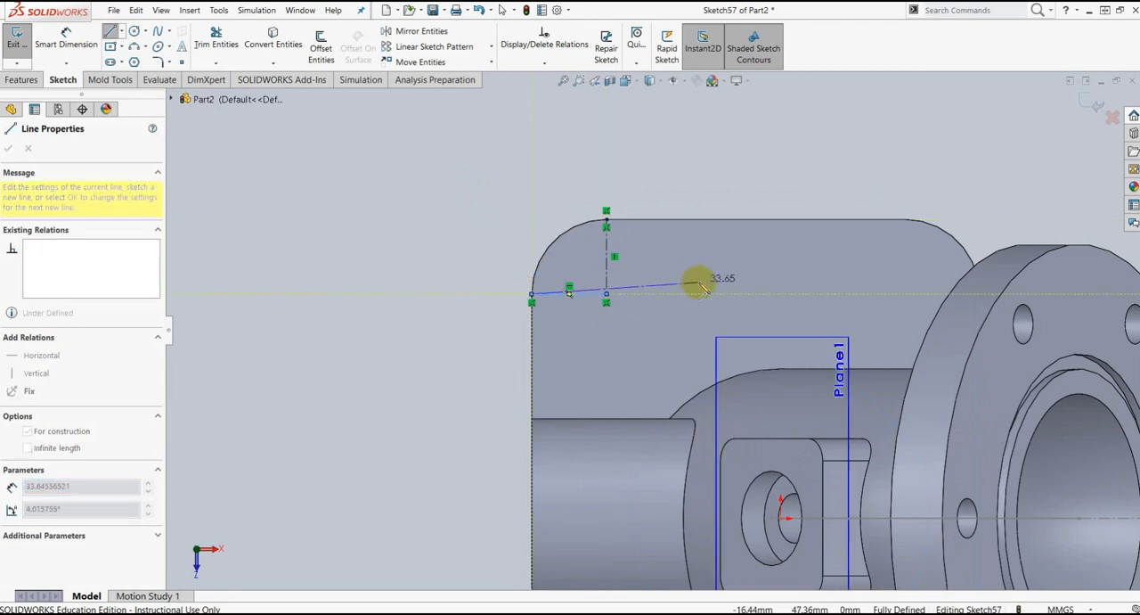
{"action": "key", "text": "Escape"}
Step: Sketch perpendicular centerlines joining the ends of the base plate's upper-right corner arc, behind the flange, to its center
{"action": "scroll", "coordinate": [843, 278], "scroll_direction": "up", "scroll_amount": 5}
{"action": "scroll", "coordinate": [753, 311], "scroll_direction": "down", "scroll_amount": 7}
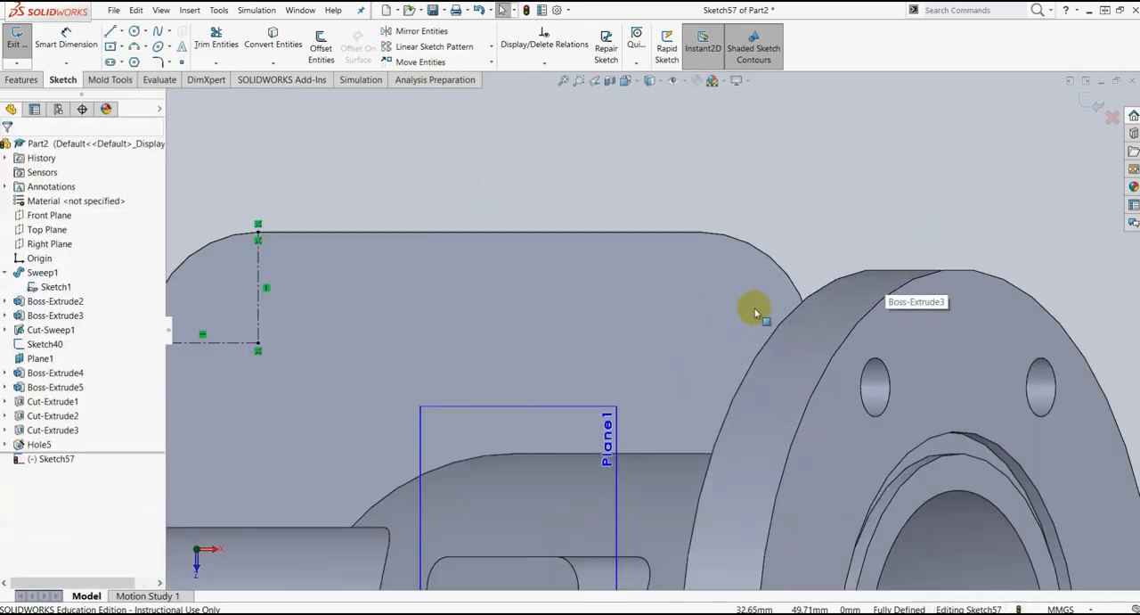
{"action": "left_click", "coordinate": [754, 311]}
{"action": "left_click", "coordinate": [119, 33]}
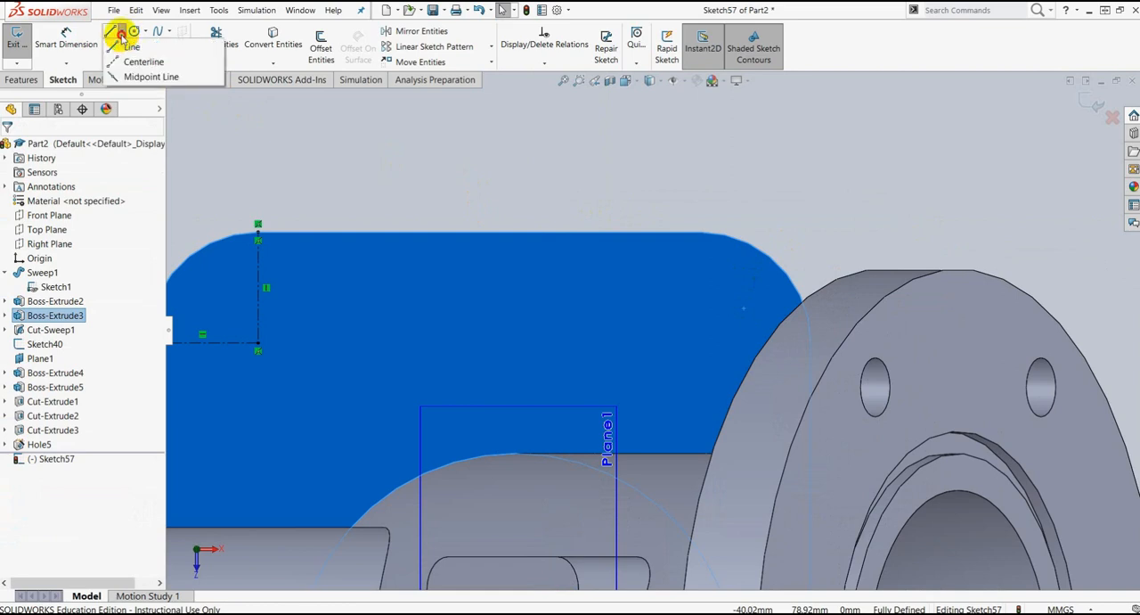
{"action": "left_click", "coordinate": [134, 62]}
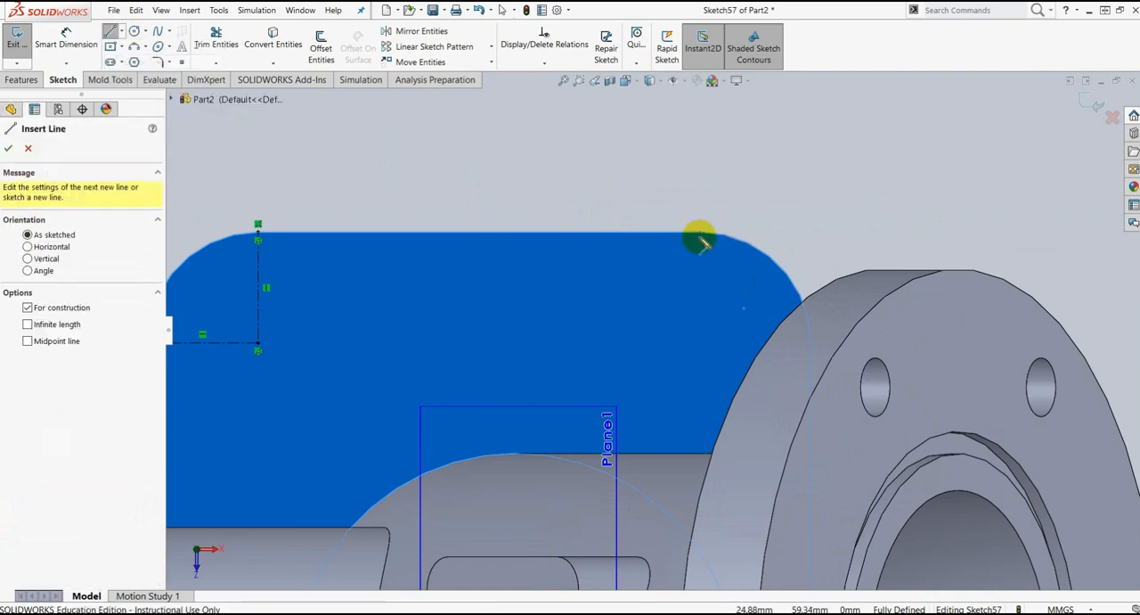
{"action": "left_click", "coordinate": [700, 235]}
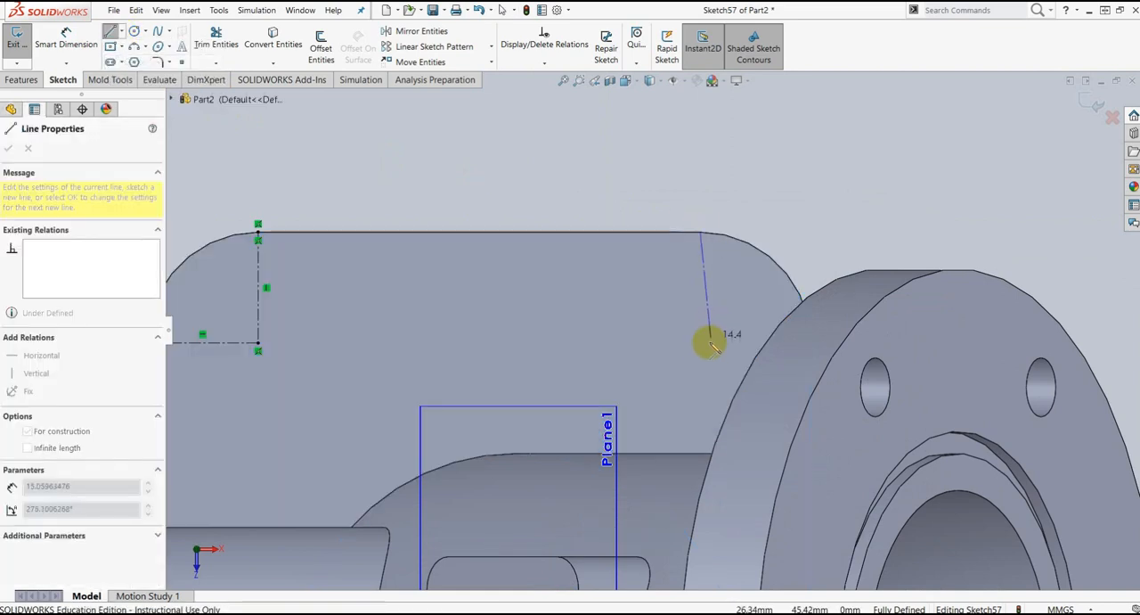
{"action": "left_click", "coordinate": [700, 342]}
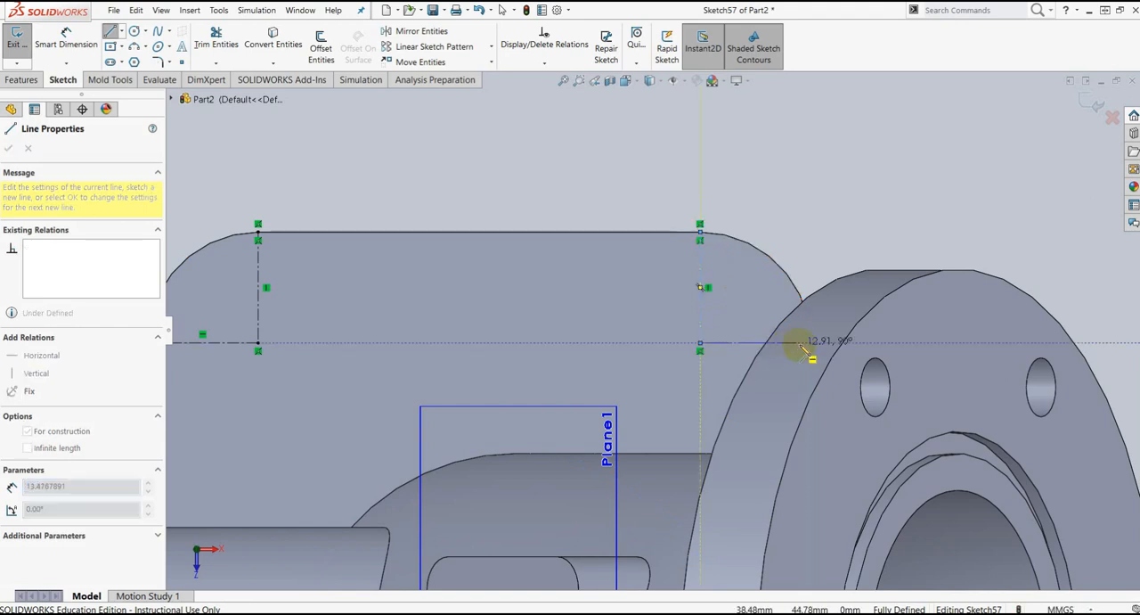
{"action": "key", "text": "Escape"}
{"action": "scroll", "coordinate": [724, 392], "scroll_direction": "up", "scroll_amount": 8}
{"action": "scroll", "coordinate": [688, 493], "scroll_direction": "down", "scroll_amount": 6}
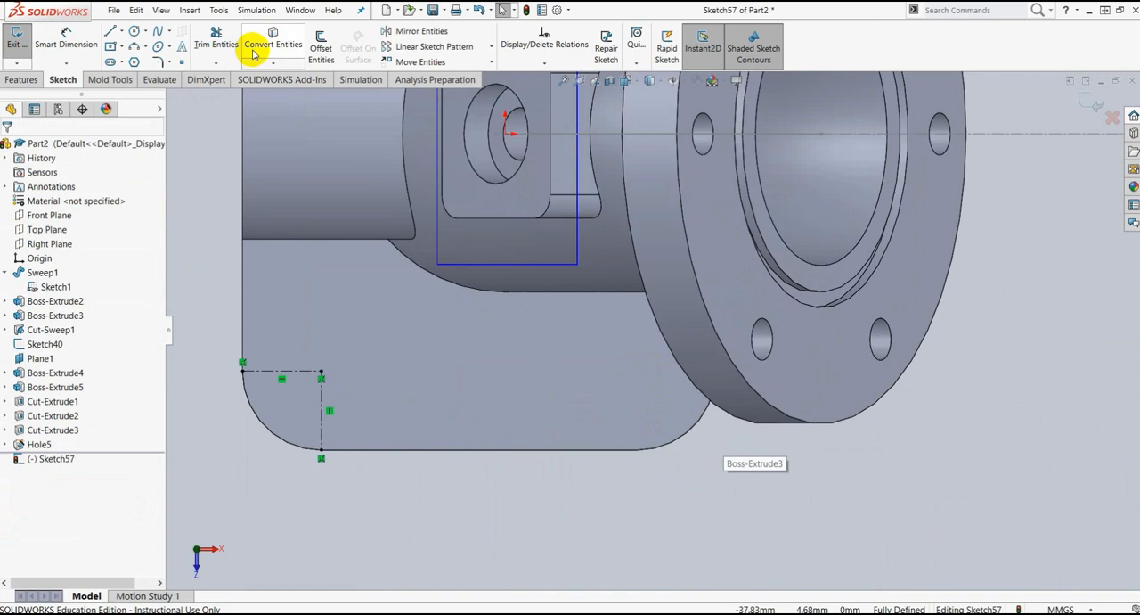
{"action": "left_click", "coordinate": [120, 36]}
{"action": "left_click", "coordinate": [132, 61]}
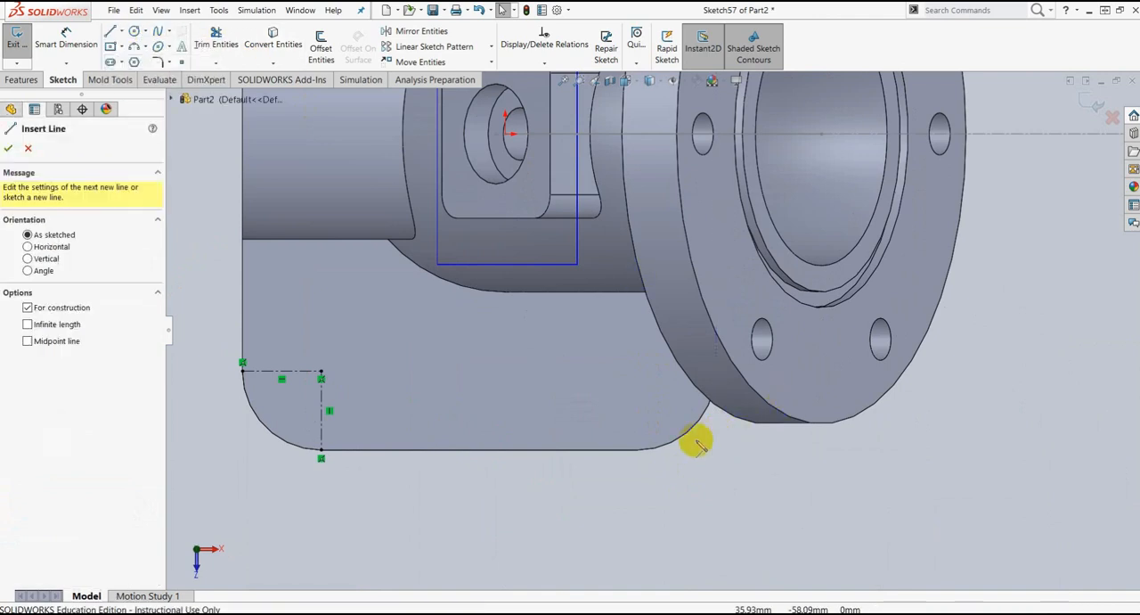
{"action": "left_click", "coordinate": [637, 449]}
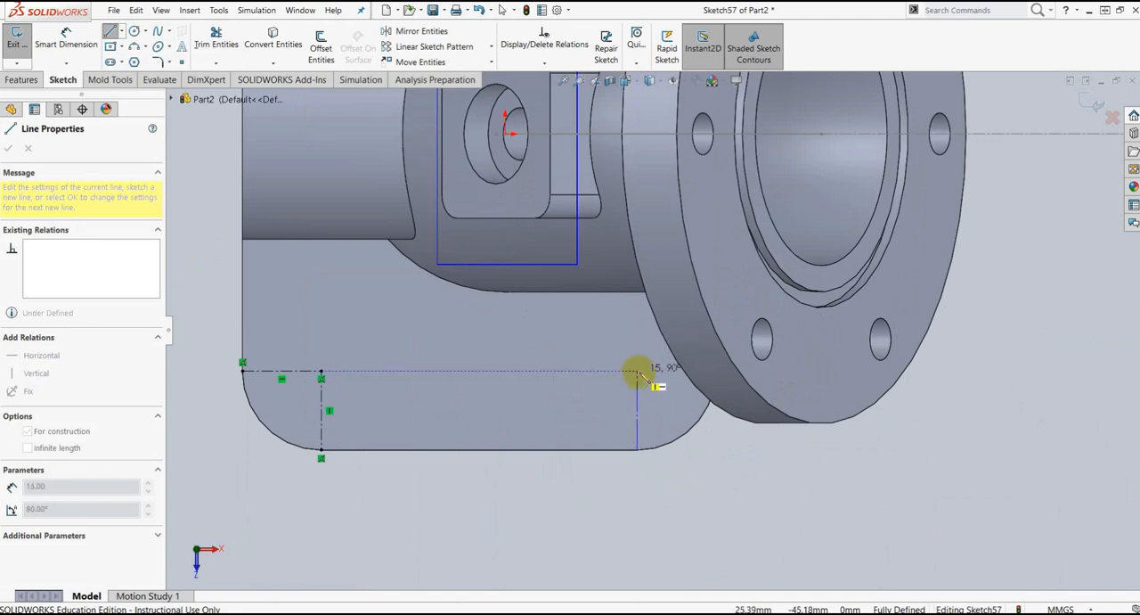
{"action": "key", "text": "Escape"}
{"action": "key", "text": "Escape"}
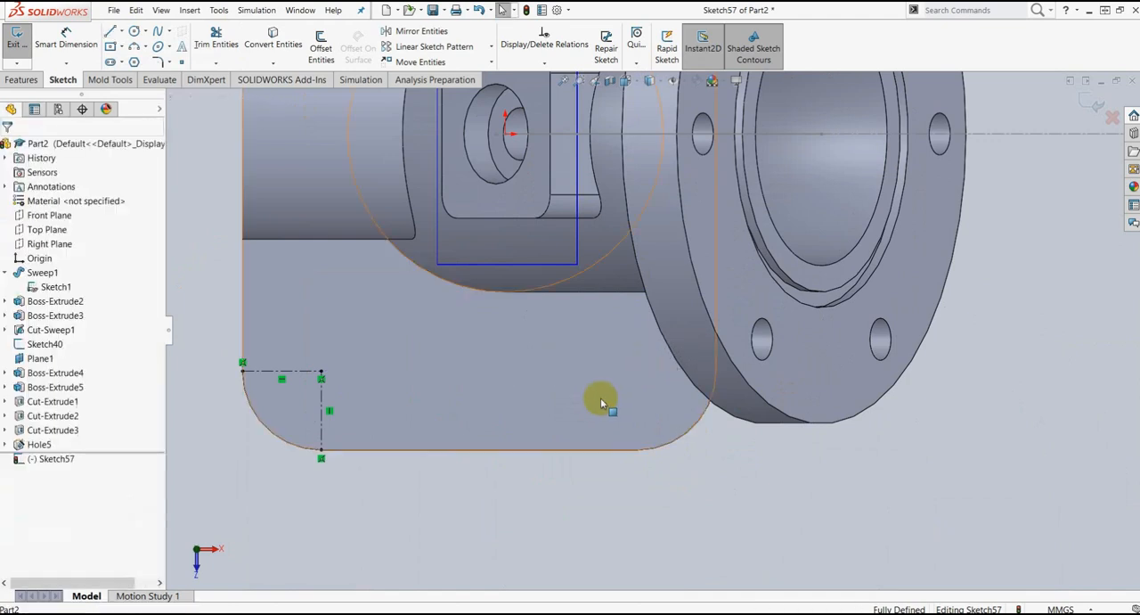
Step: Sketch perpendicular centerlines joining the ends of the base plate's lower-right corner arc to its center
{"action": "left_click", "coordinate": [578, 337]}
{"action": "left_click", "coordinate": [122, 31]}
{"action": "left_click", "coordinate": [136, 59]}
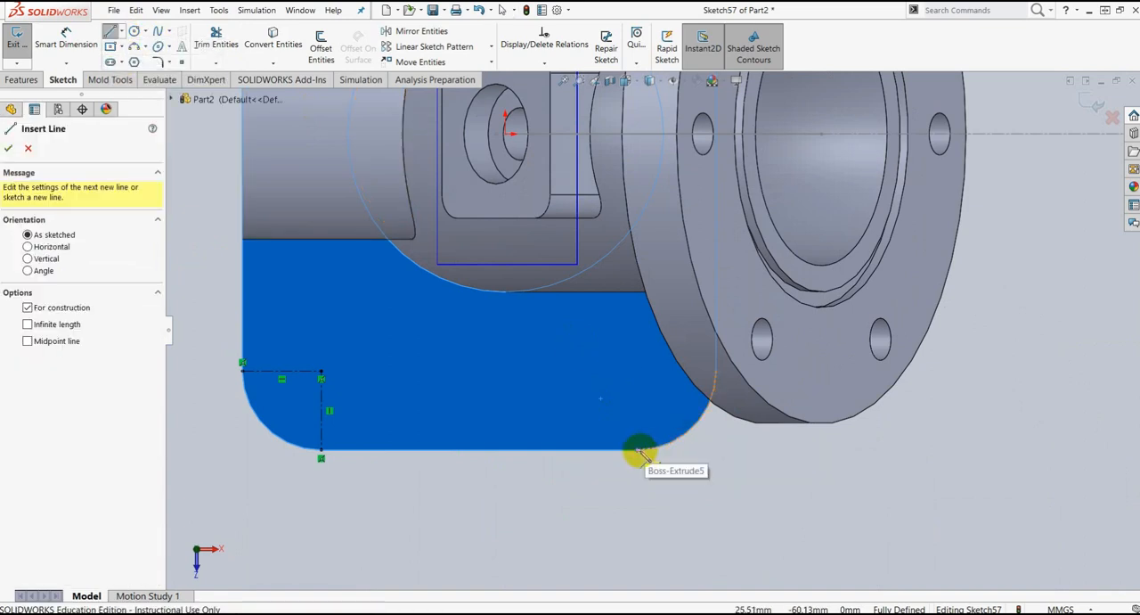
{"action": "left_click", "coordinate": [636, 449]}
{"action": "left_click", "coordinate": [637, 370]}
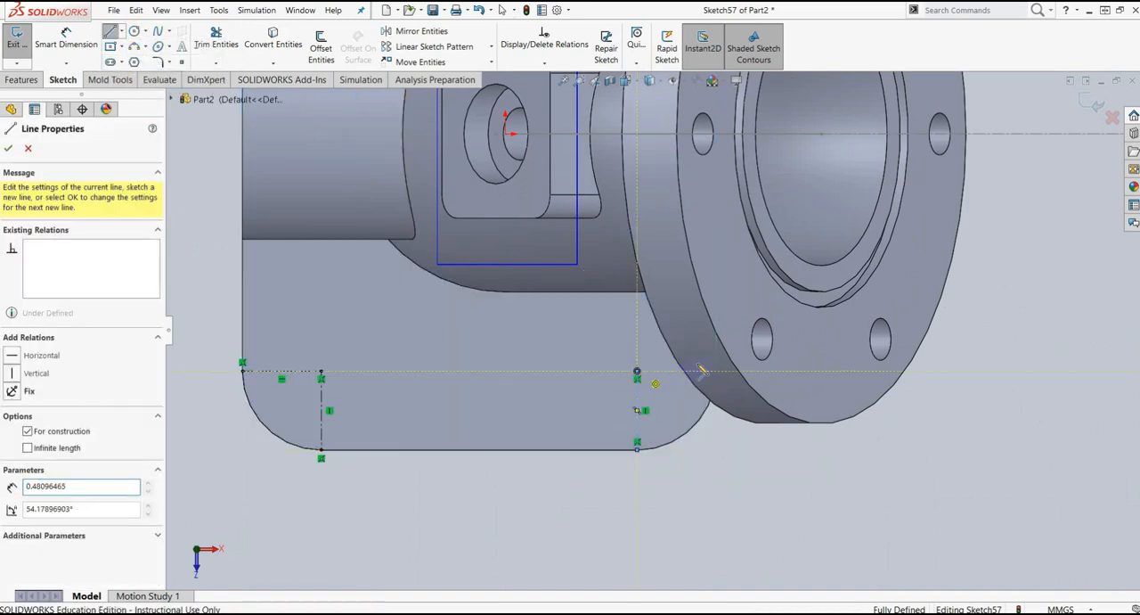
{"action": "left_click", "coordinate": [715, 370]}
{"action": "key", "text": "Escape"}
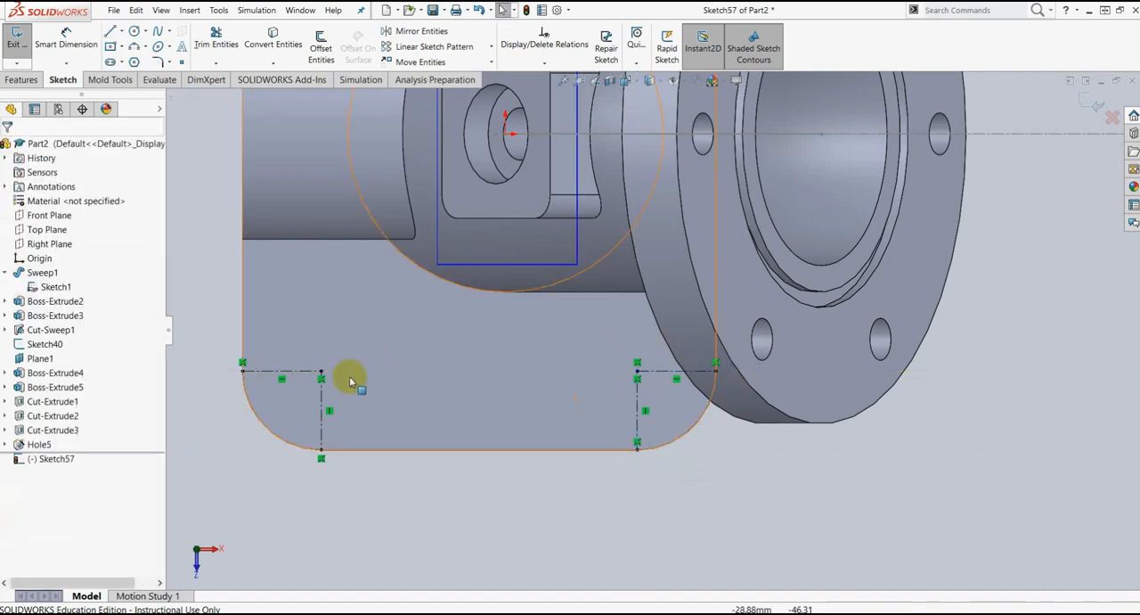
Step: Exit the corner centerline sketch and start a Hole Wizard legacy hole of type C-Bored Drilled
{"action": "scroll", "coordinate": [542, 335], "scroll_direction": "up", "scroll_amount": 6}
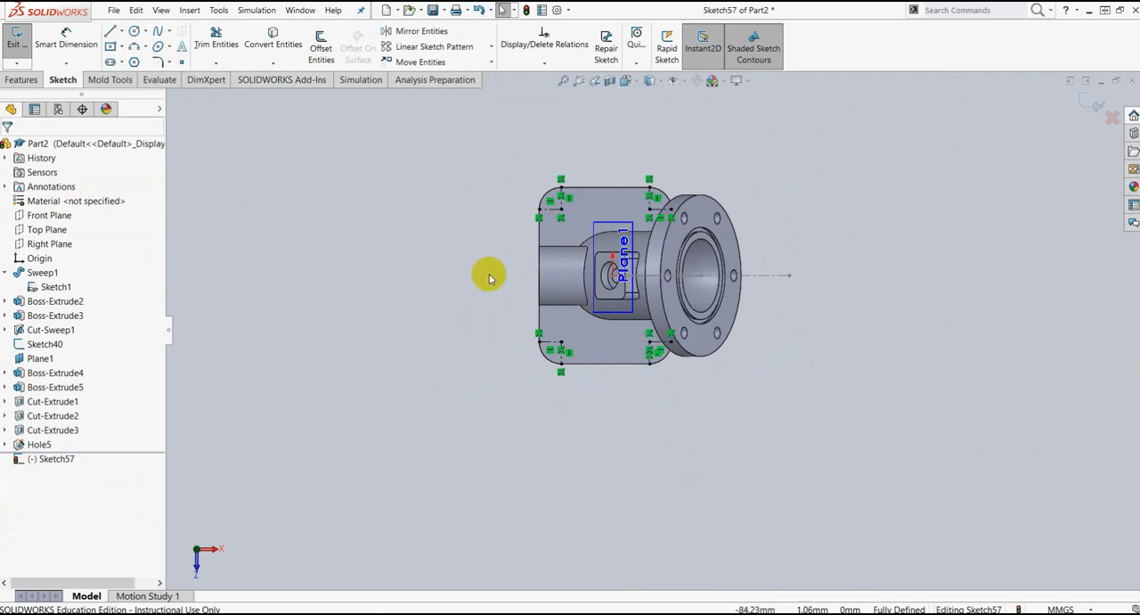
{"action": "left_click", "coordinate": [19, 80]}
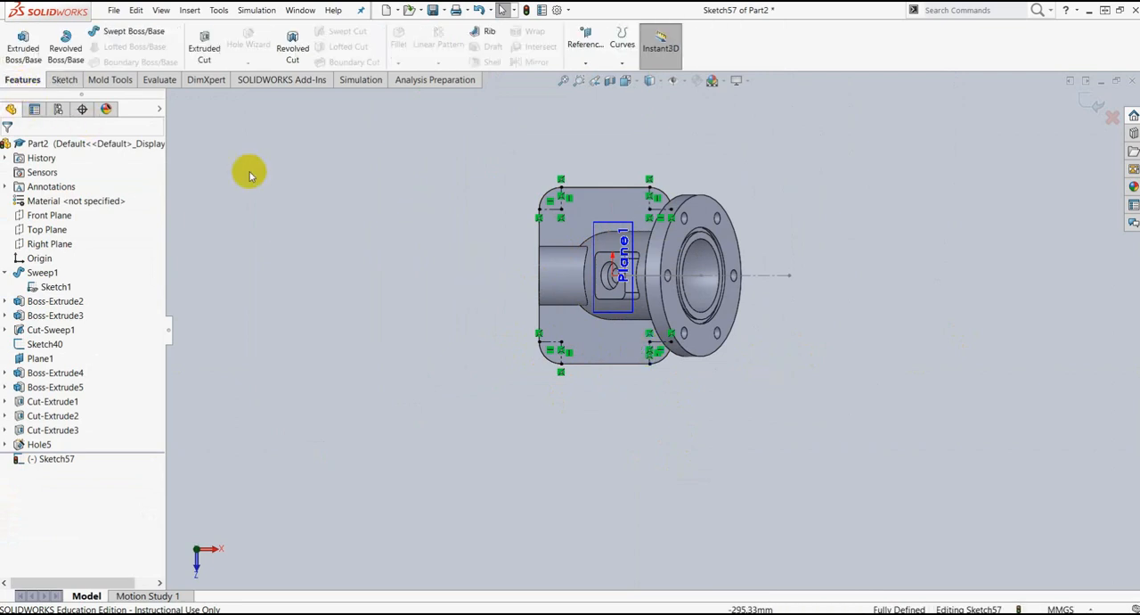
{"action": "left_click", "coordinate": [1086, 101]}
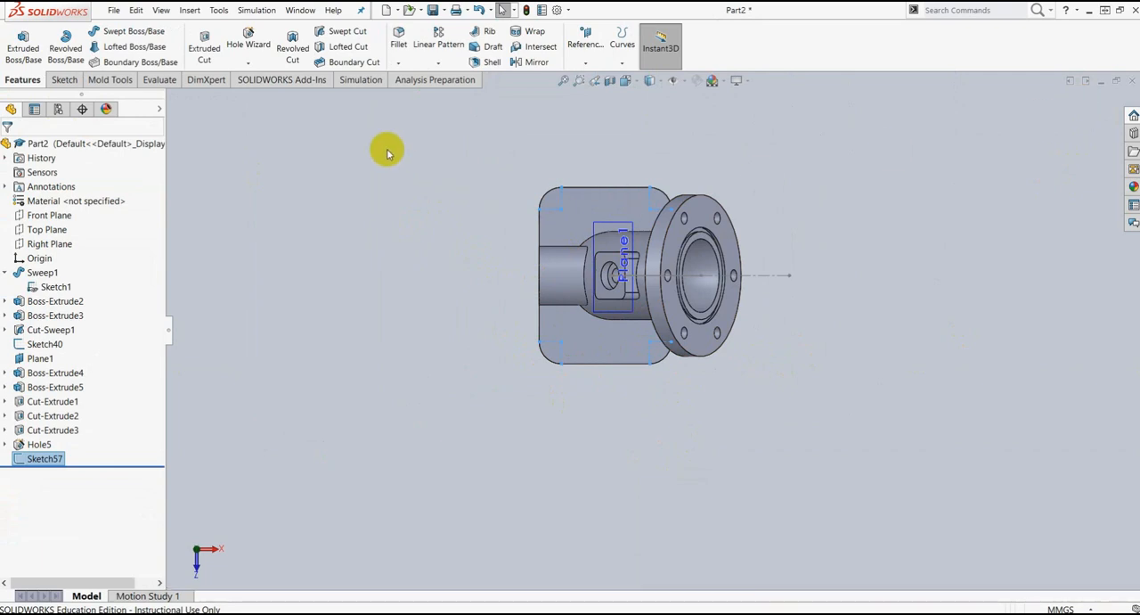
{"action": "left_click", "coordinate": [249, 62]}
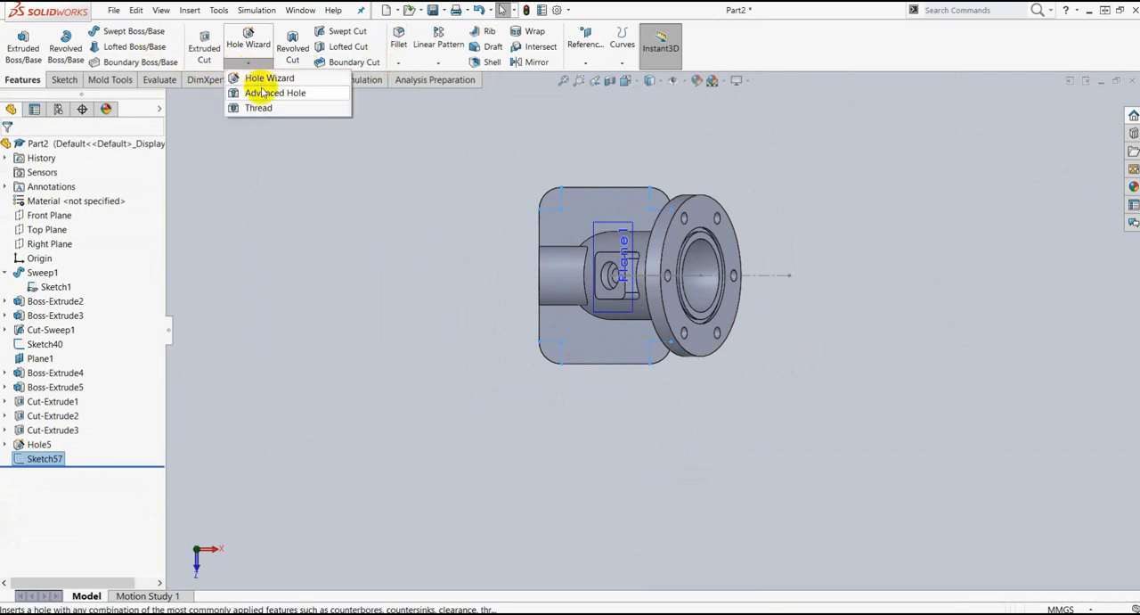
{"action": "left_click", "coordinate": [260, 82]}
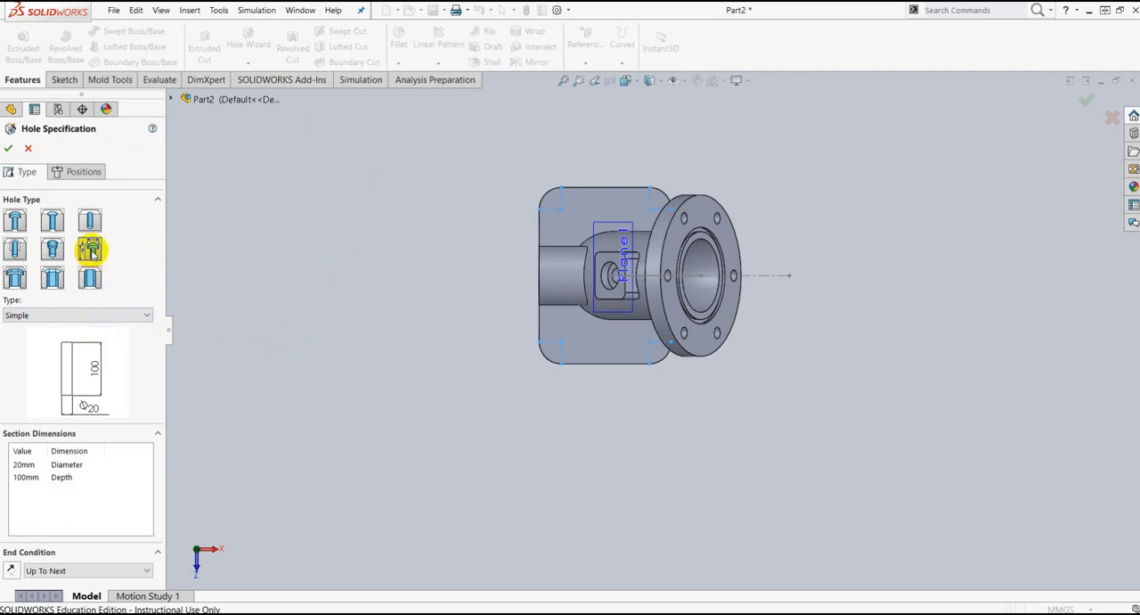
{"action": "left_click", "coordinate": [138, 316]}
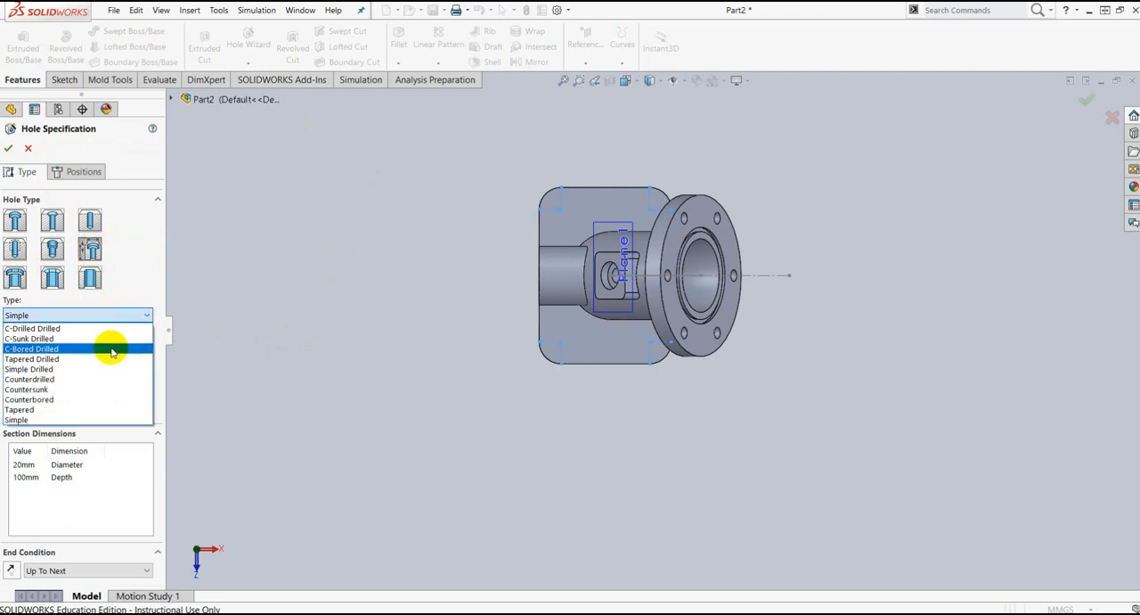
{"action": "left_click", "coordinate": [85, 349]}
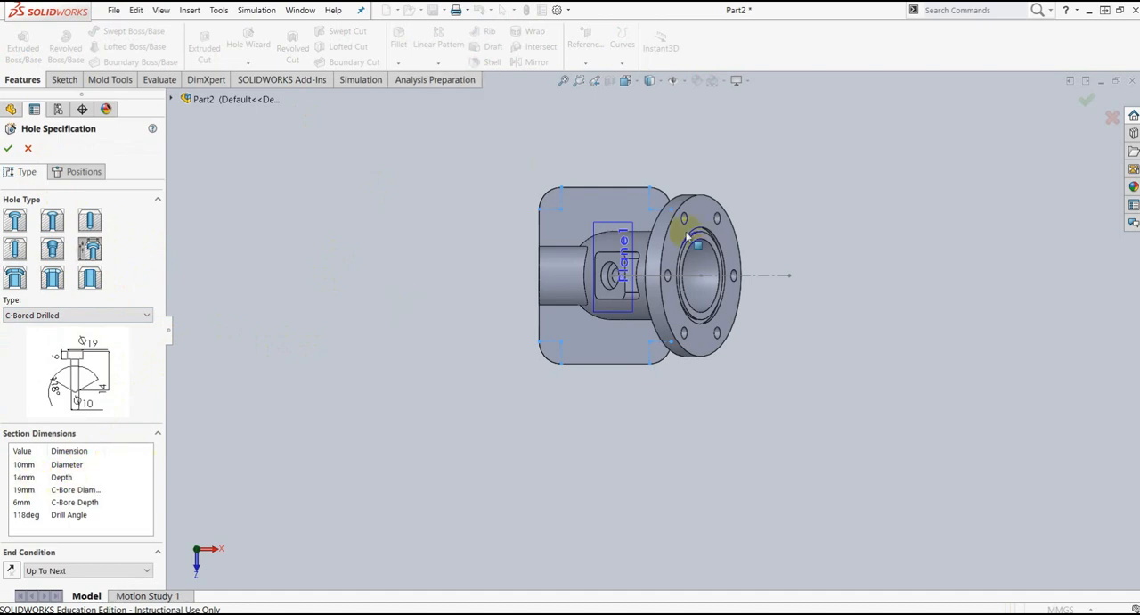
Step: Bring the latihan elbow drawing in Nitro Pro 9 beside the hole settings, with the base hole dimensions in view
{"action": "scroll", "coordinate": [623, 250], "scroll_direction": "down", "scroll_amount": 2}
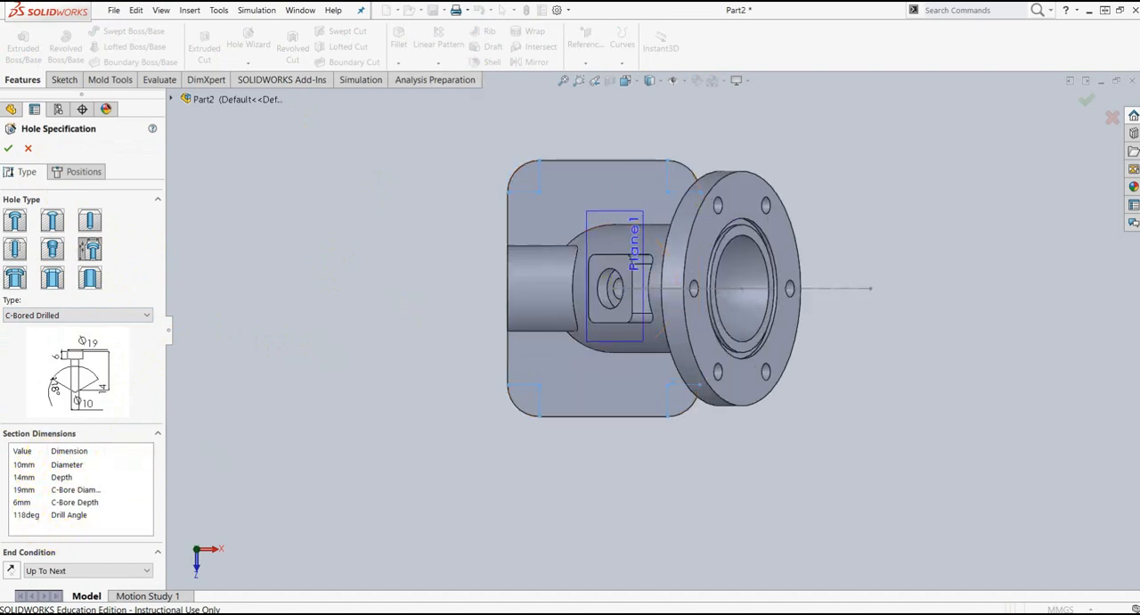
{"action": "key", "text": "alt+Tab"}
{"action": "left_click_drag", "start_coordinate": [468, 130], "coordinate": [443, 119]}
{"action": "left_click_drag", "start_coordinate": [537, 328], "coordinate": [558, 301]}
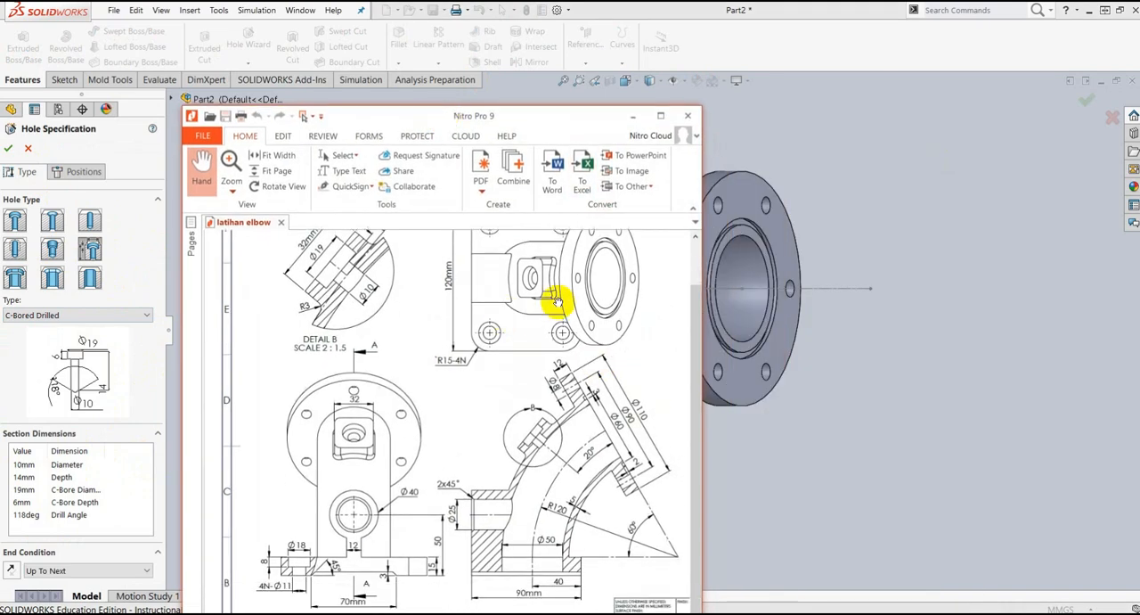
Step: Check the base hole dimensions in the drawing and set the hole diameter to 11 mm, counterbore diameter to 18 mm and counterbore depth to 8 mm
{"action": "left_click", "coordinate": [660, 116]}
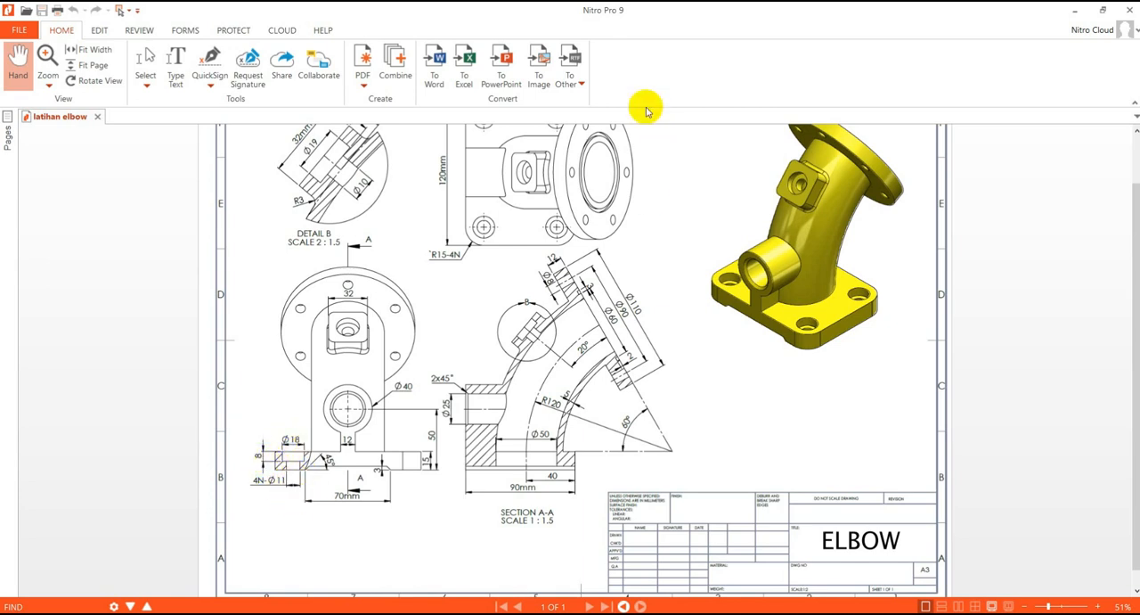
{"action": "left_click_drag", "start_coordinate": [662, 17], "coordinate": [1139, 53]}
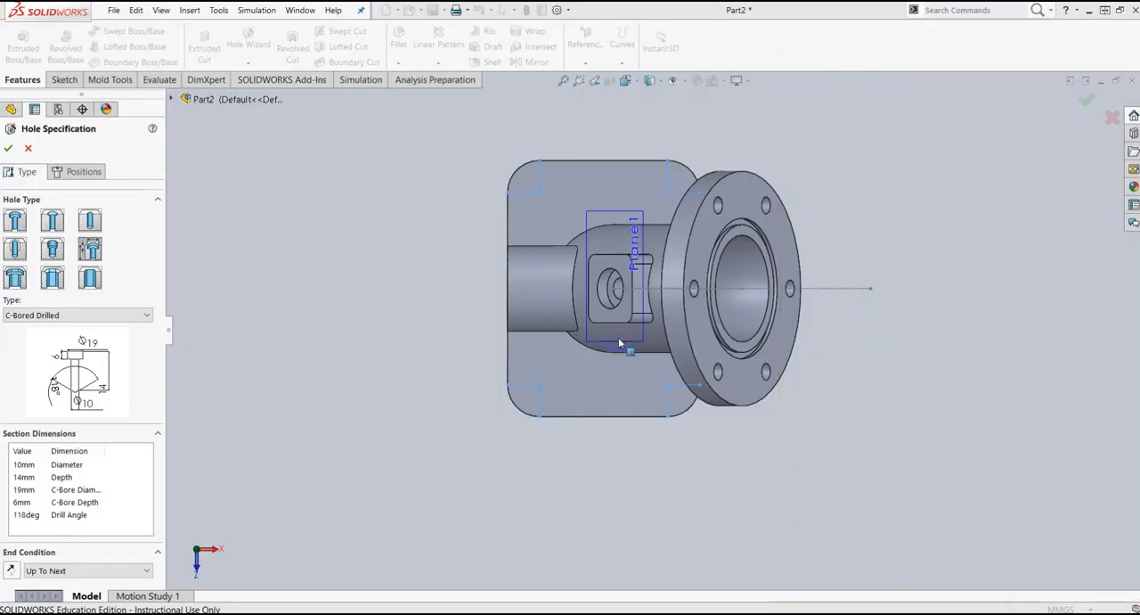
{"action": "double_click", "coordinate": [22, 464]}
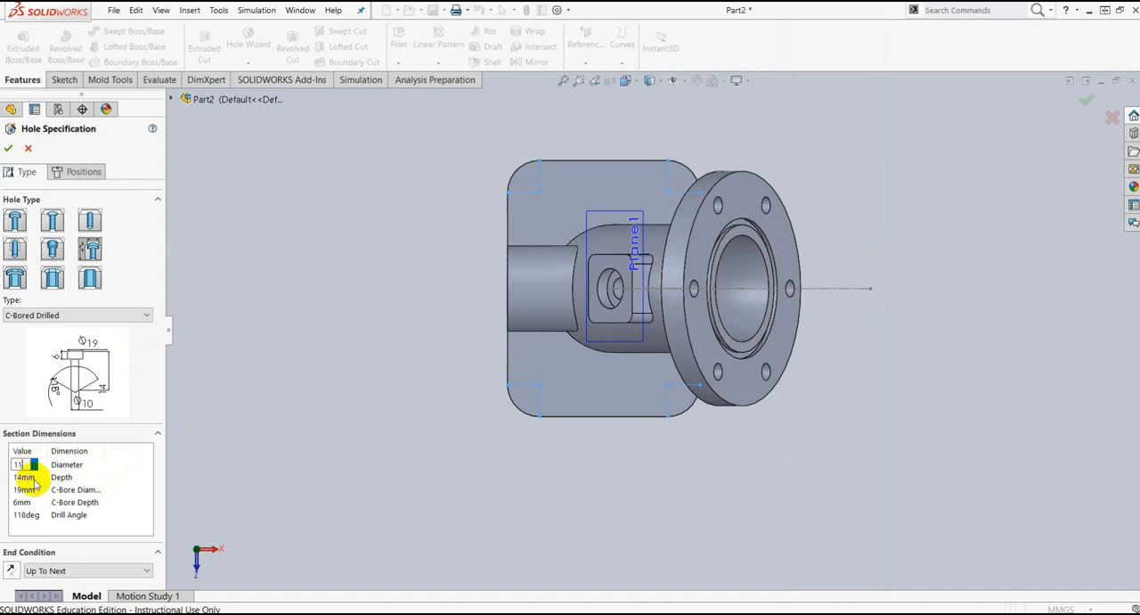
{"action": "left_click", "coordinate": [27, 374]}
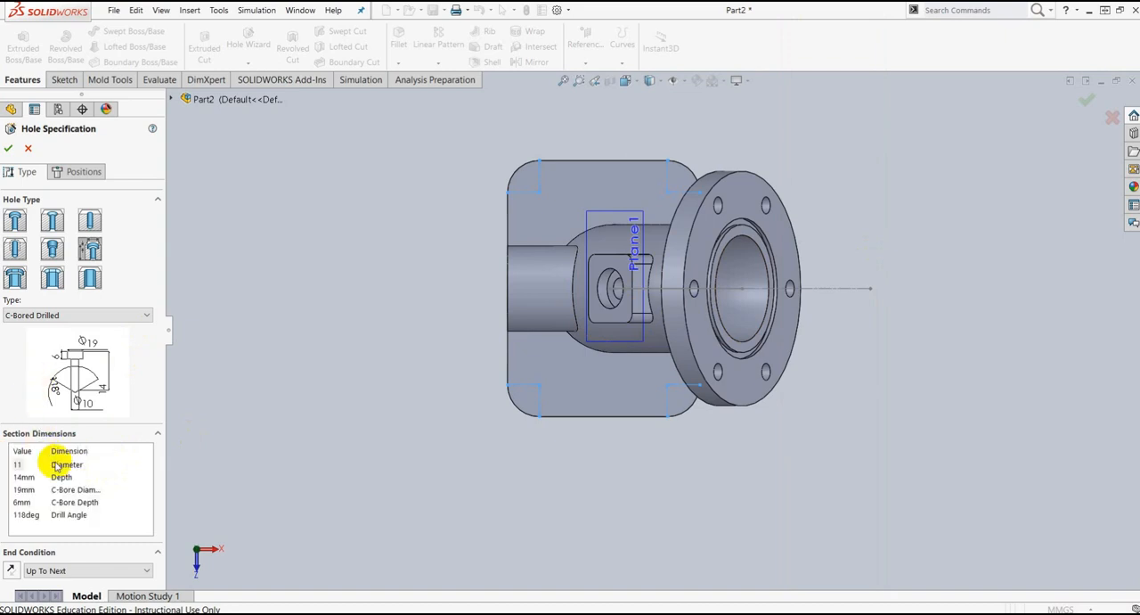
{"action": "left_click", "coordinate": [21, 502]}
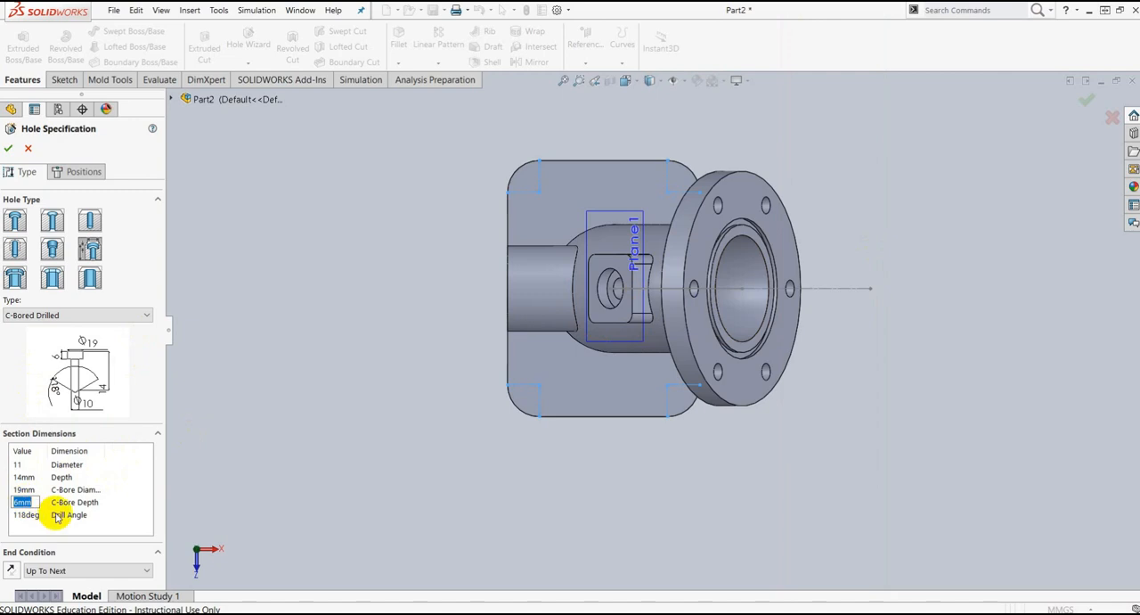
{"action": "type", "text": "8"}
{"action": "left_click", "coordinate": [16, 376]}
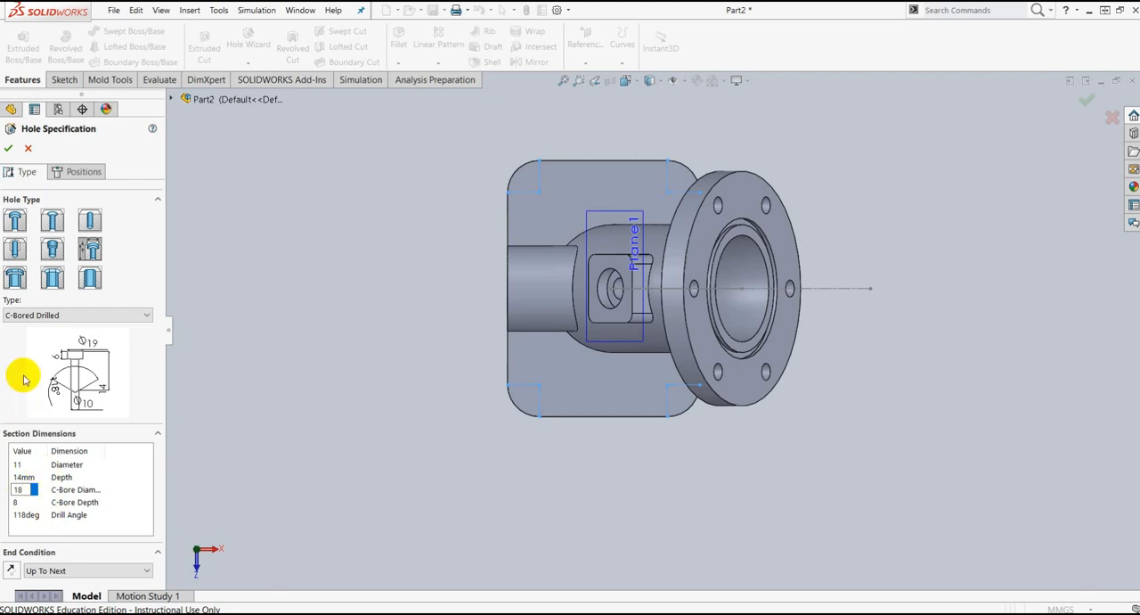
Step: Place the counterbored holes on the base plate's top face at the centers of its four corner arcs and create them
{"action": "left_click", "coordinate": [8, 149]}
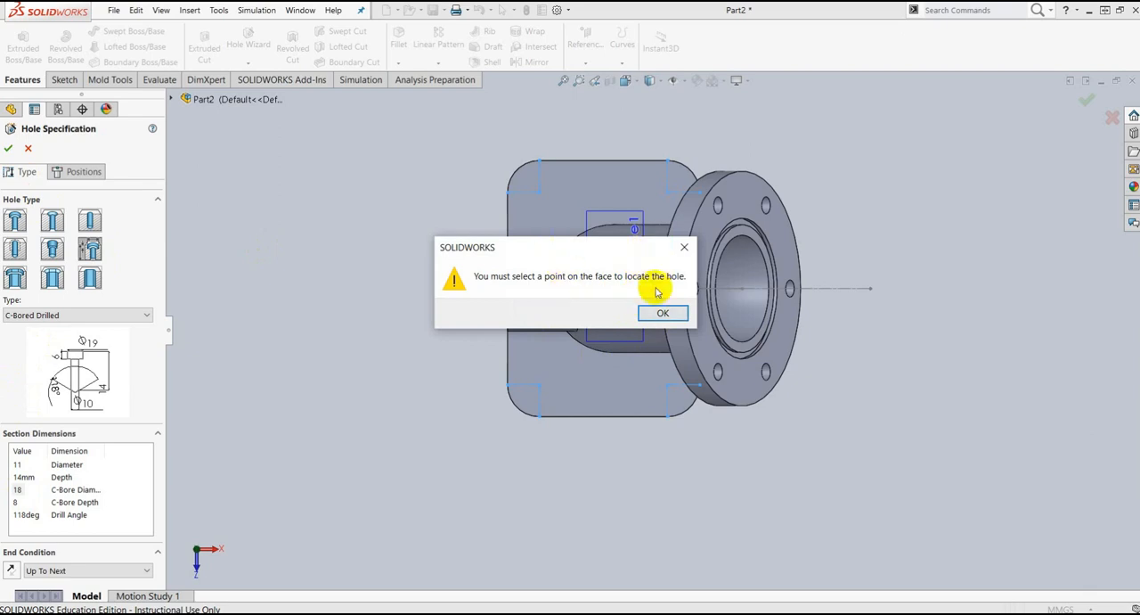
{"action": "left_click", "coordinate": [663, 314]}
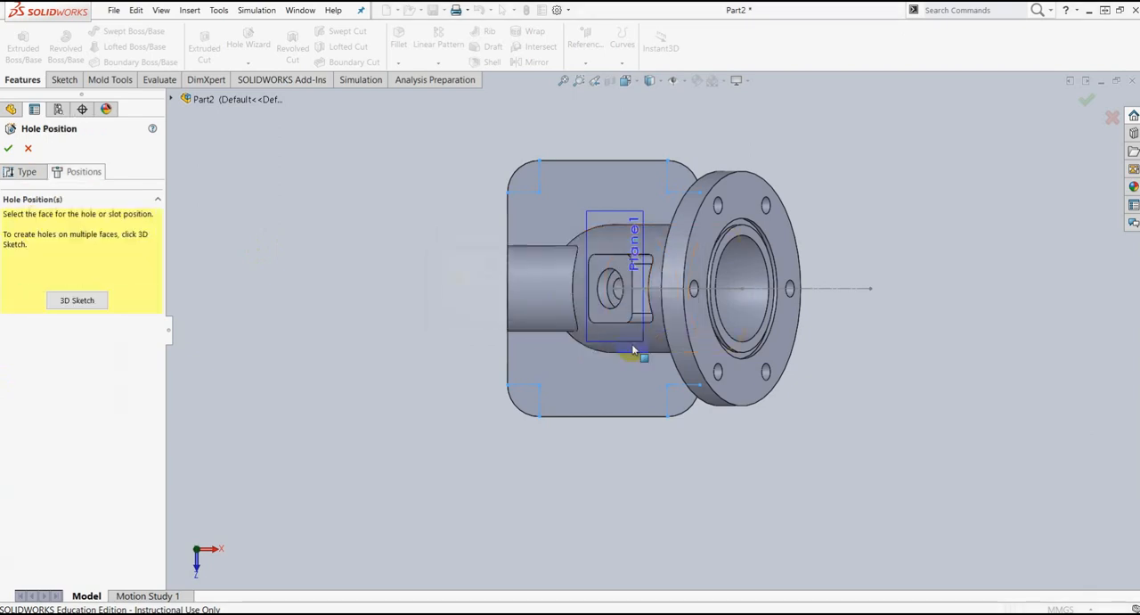
{"action": "left_click", "coordinate": [593, 400]}
{"action": "scroll", "coordinate": [543, 386], "scroll_direction": "down", "scroll_amount": 4}
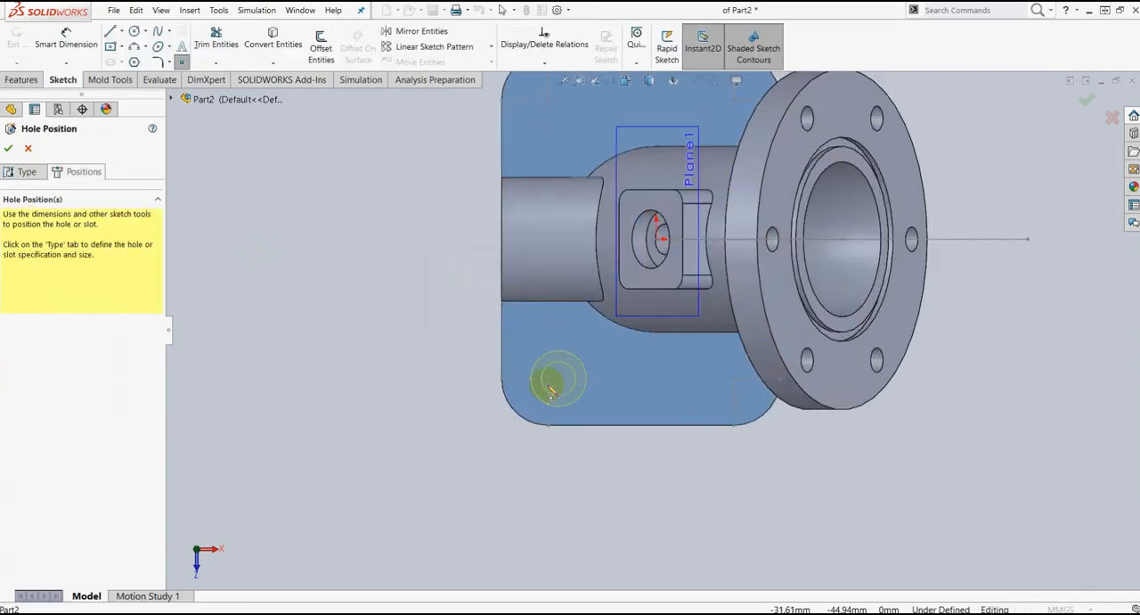
{"action": "left_click", "coordinate": [561, 370]}
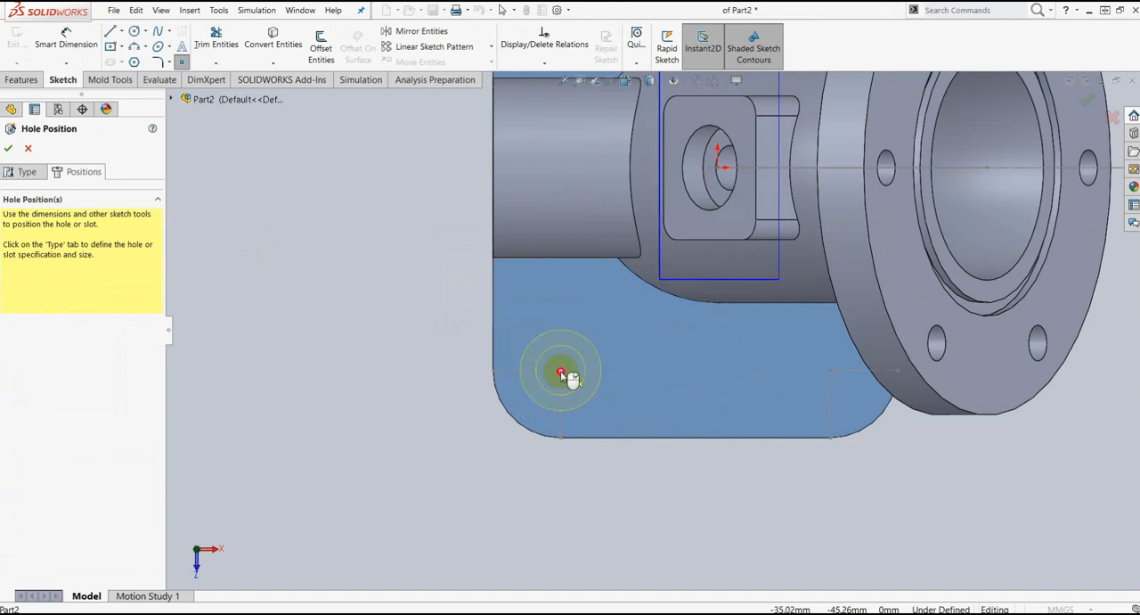
{"action": "left_click", "coordinate": [830, 371]}
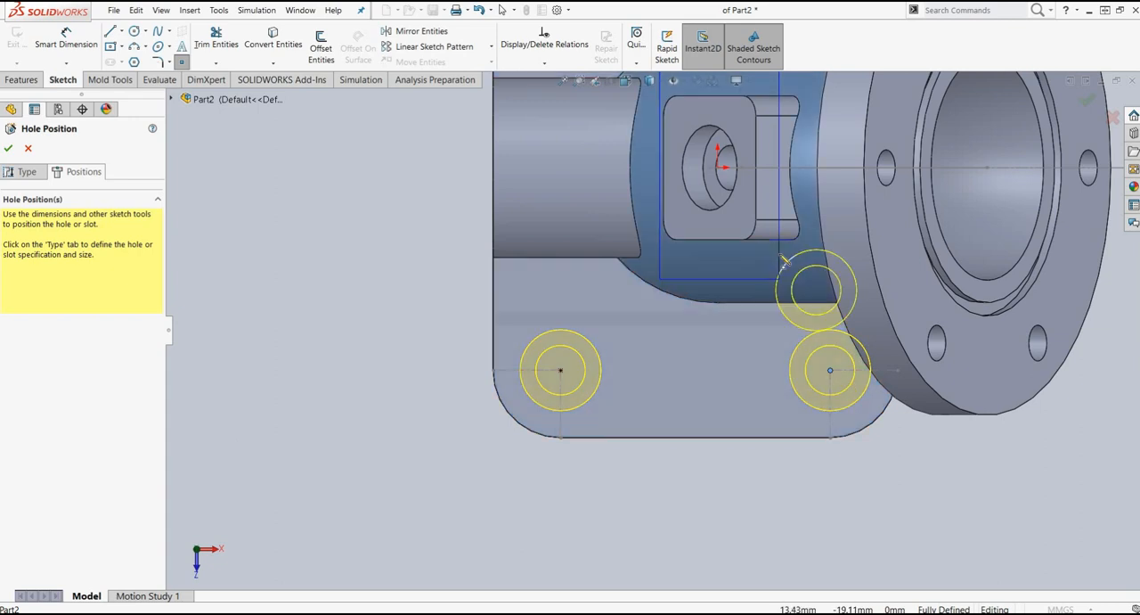
{"action": "scroll", "coordinate": [815, 281], "scroll_direction": "up", "scroll_amount": 5}
{"action": "scroll", "coordinate": [655, 218], "scroll_direction": "down", "scroll_amount": 3}
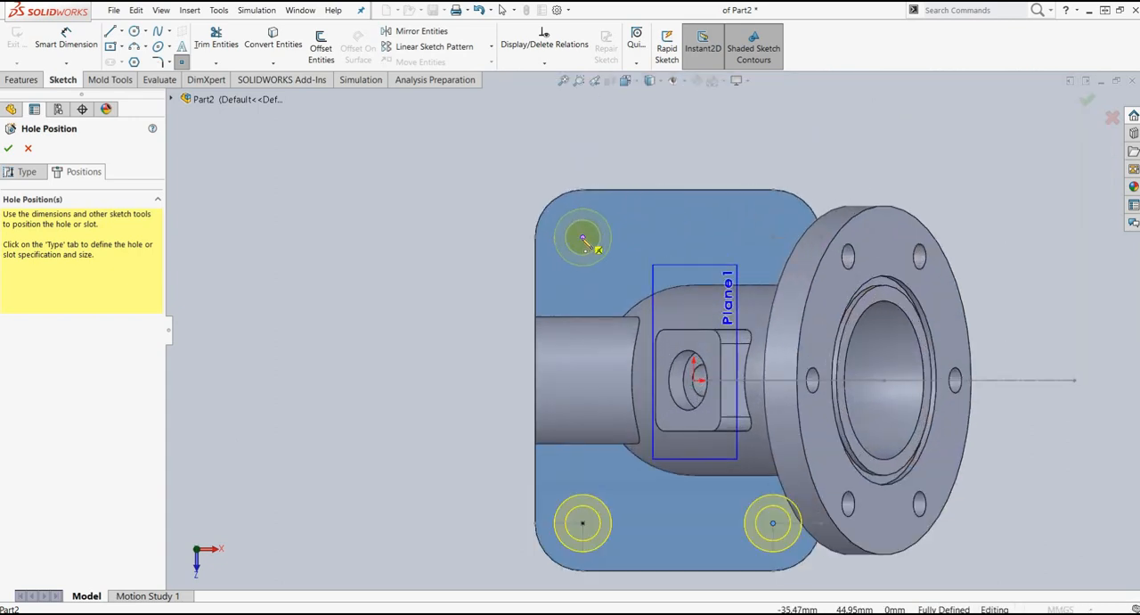
{"action": "left_click", "coordinate": [584, 239]}
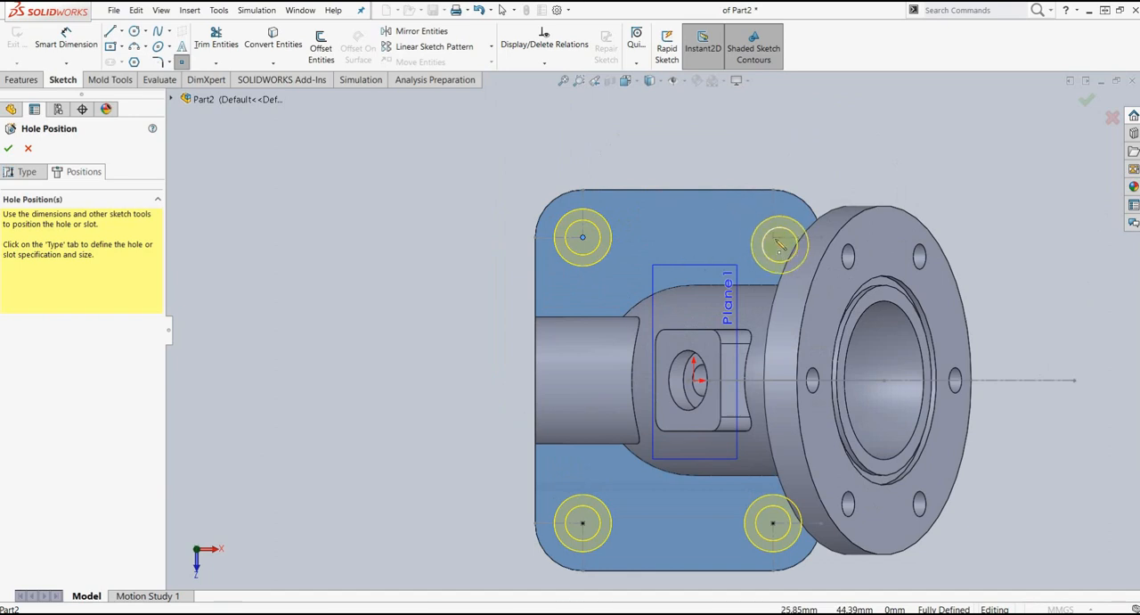
{"action": "left_click", "coordinate": [774, 238]}
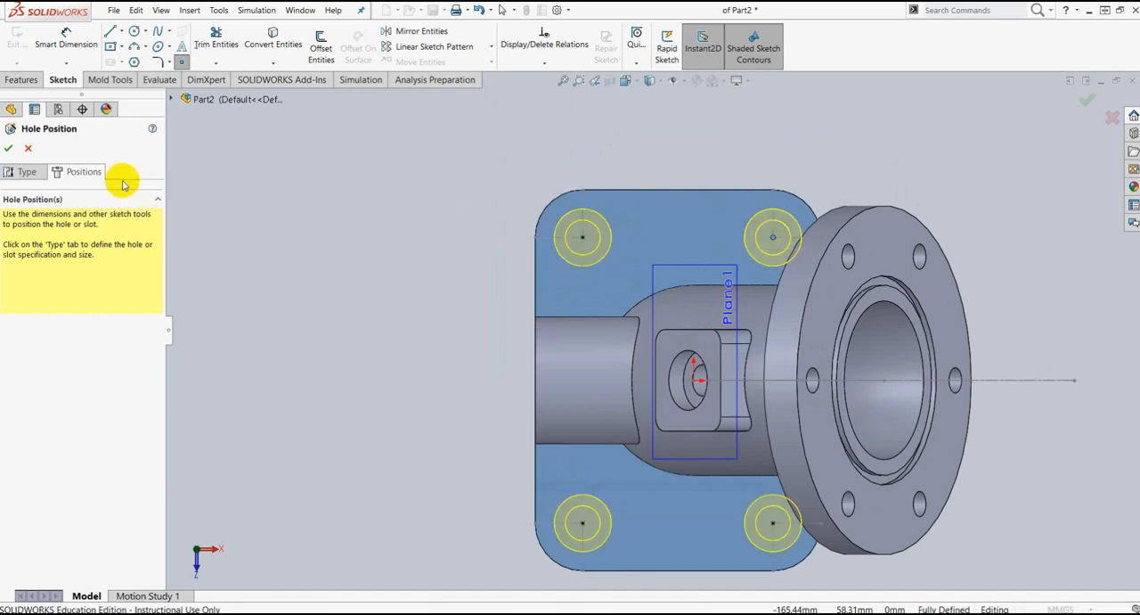
{"action": "left_click", "coordinate": [10, 153]}
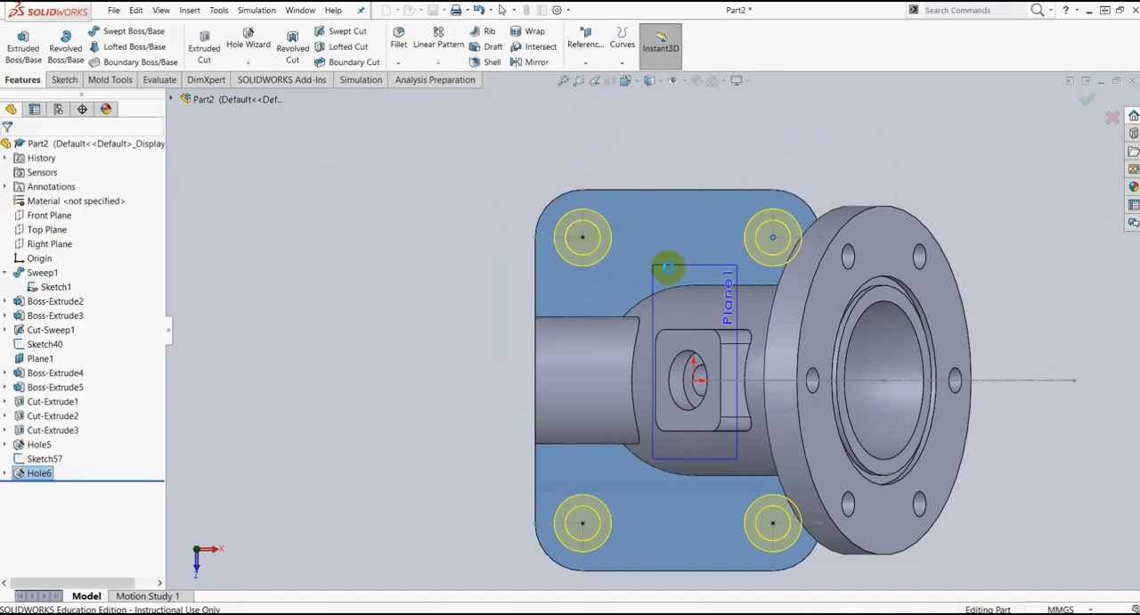
Step: Examine the base holes and, in a section view on the Front Plane, the elbow's interior and boss hole, then turn the section off
{"action": "scroll", "coordinate": [738, 331], "scroll_direction": "up", "scroll_amount": 3}
{"action": "middle_click_drag", "start_coordinate": [810, 458], "coordinate": [826, 378]}
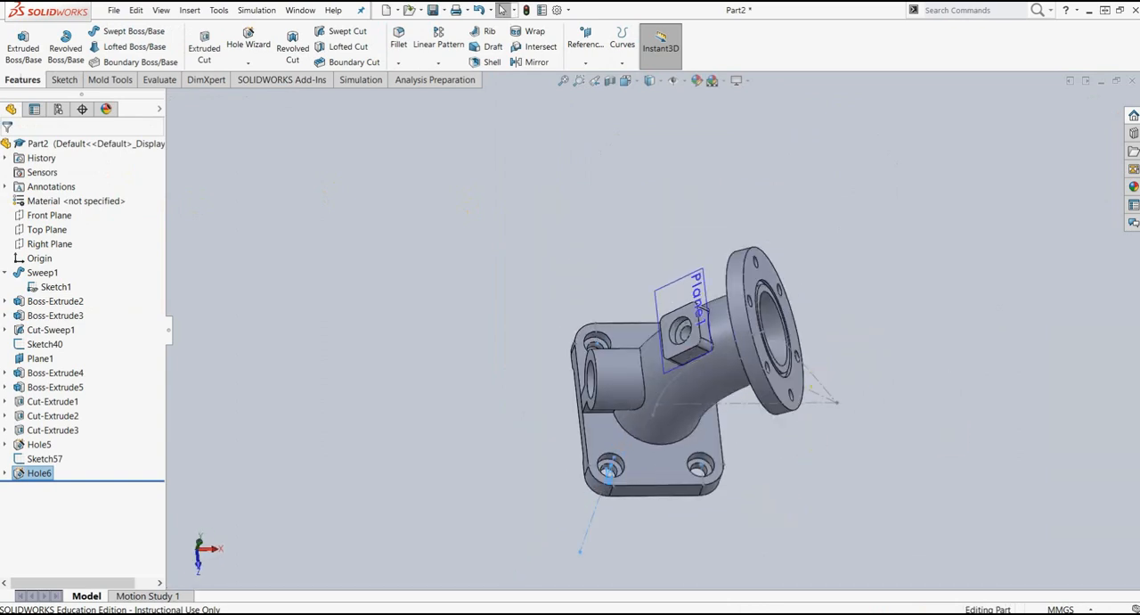
{"action": "scroll", "coordinate": [704, 476], "scroll_direction": "down", "scroll_amount": 3}
{"action": "middle_click_drag", "start_coordinate": [776, 501], "coordinate": [771, 458]}
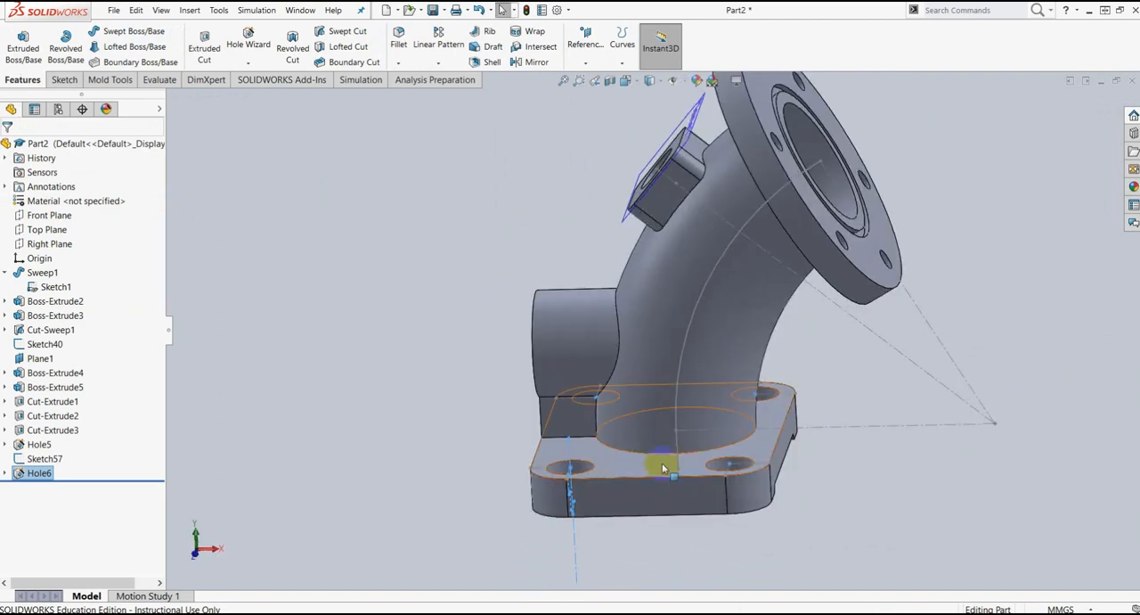
{"action": "left_click", "coordinate": [613, 85]}
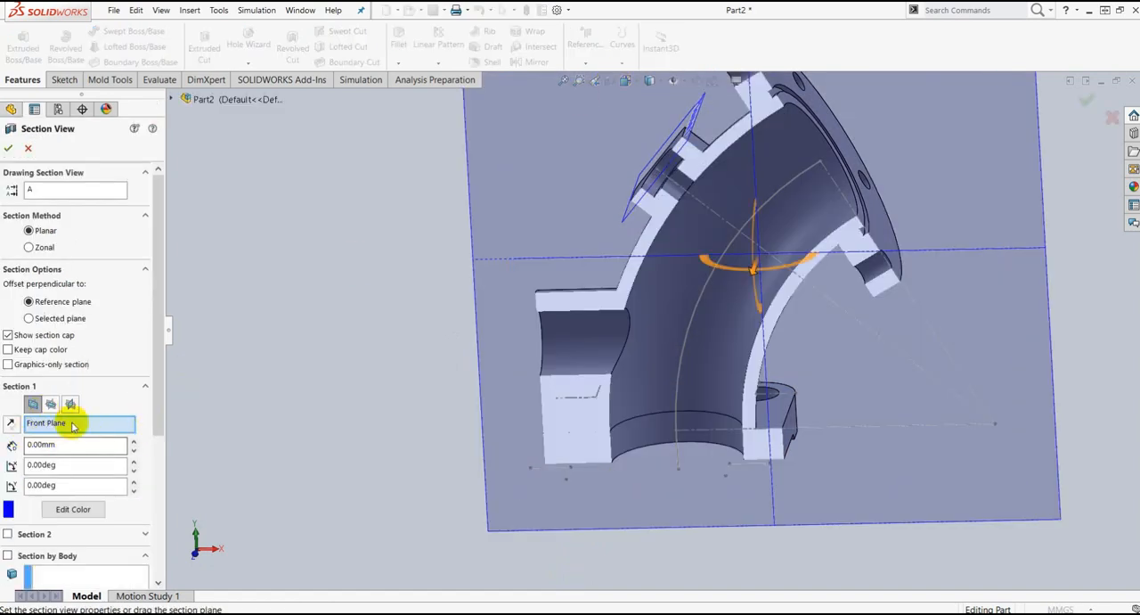
{"action": "scroll", "coordinate": [980, 267], "scroll_direction": "up", "scroll_amount": 4}
{"action": "mouse_move", "coordinate": [980, 268]}
{"action": "middle_mouse_down"}
{"action": "mouse_move", "coordinate": [916, 204]}
{"action": "mouse_move", "coordinate": [980, 261]}
{"action": "middle_mouse_up"}
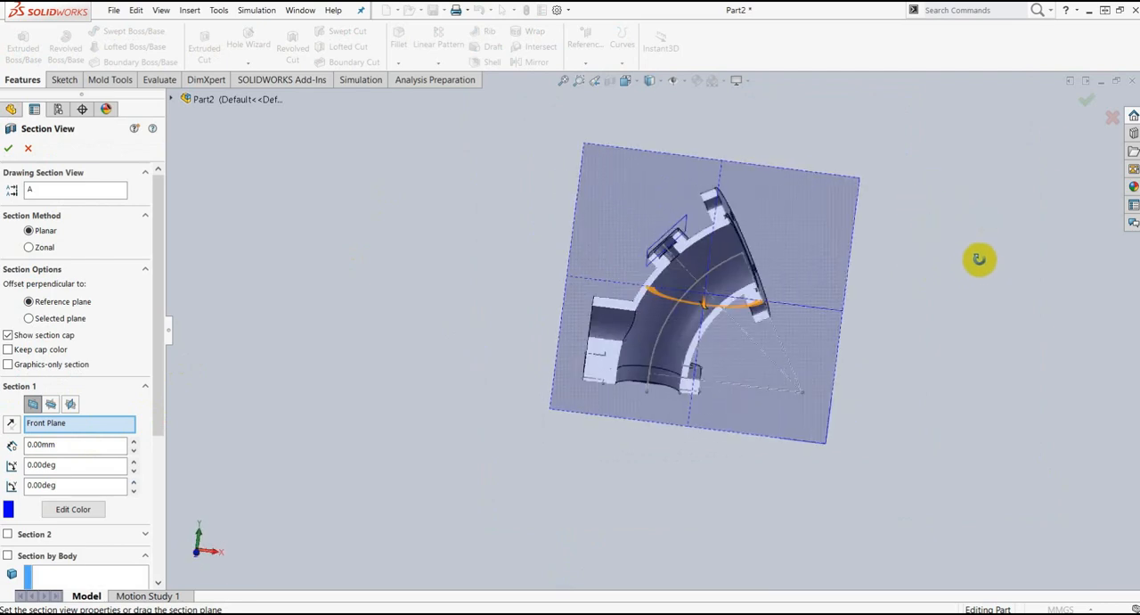
{"action": "left_click", "coordinate": [1084, 104]}
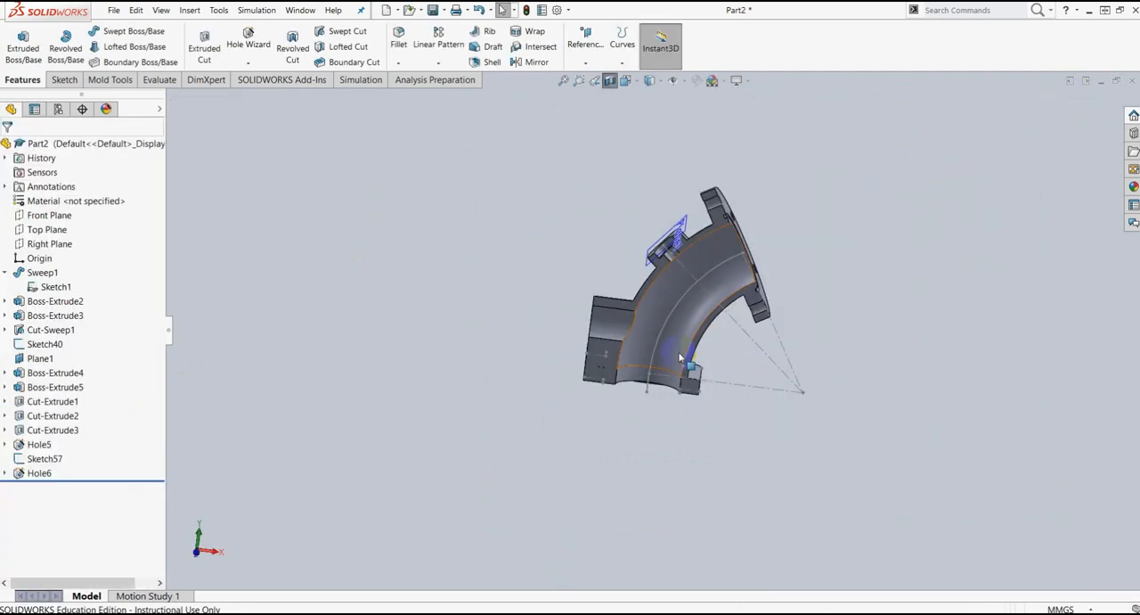
{"action": "scroll", "coordinate": [685, 260], "scroll_direction": "down", "scroll_amount": 6}
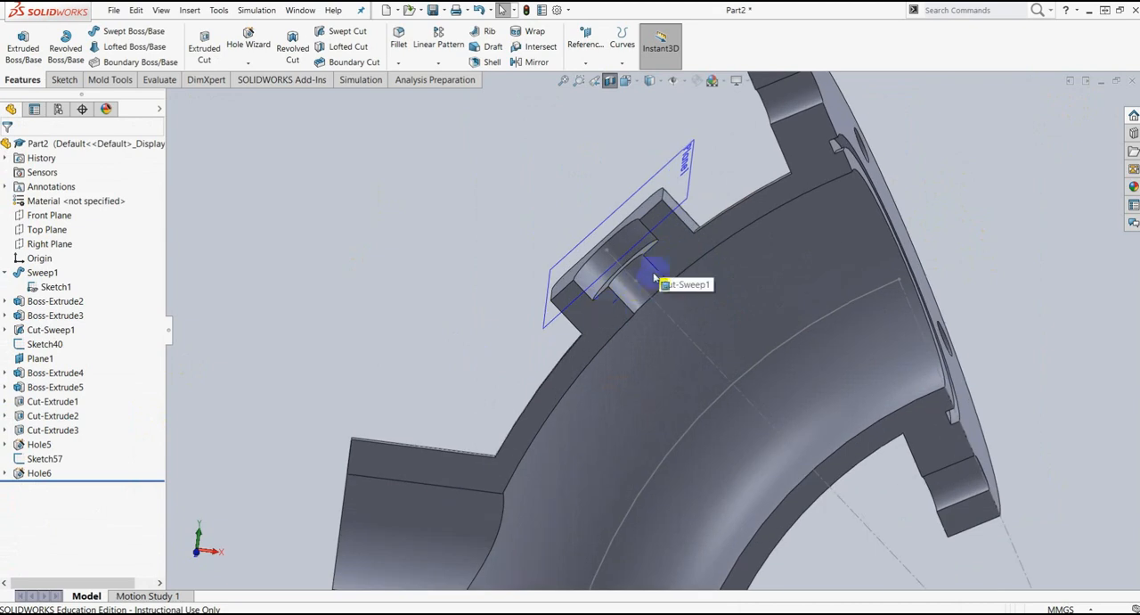
{"action": "scroll", "coordinate": [639, 305], "scroll_direction": "up", "scroll_amount": 8}
{"action": "middle_click_drag", "start_coordinate": [876, 311], "coordinate": [701, 167]}
{"action": "left_click", "coordinate": [610, 81]}
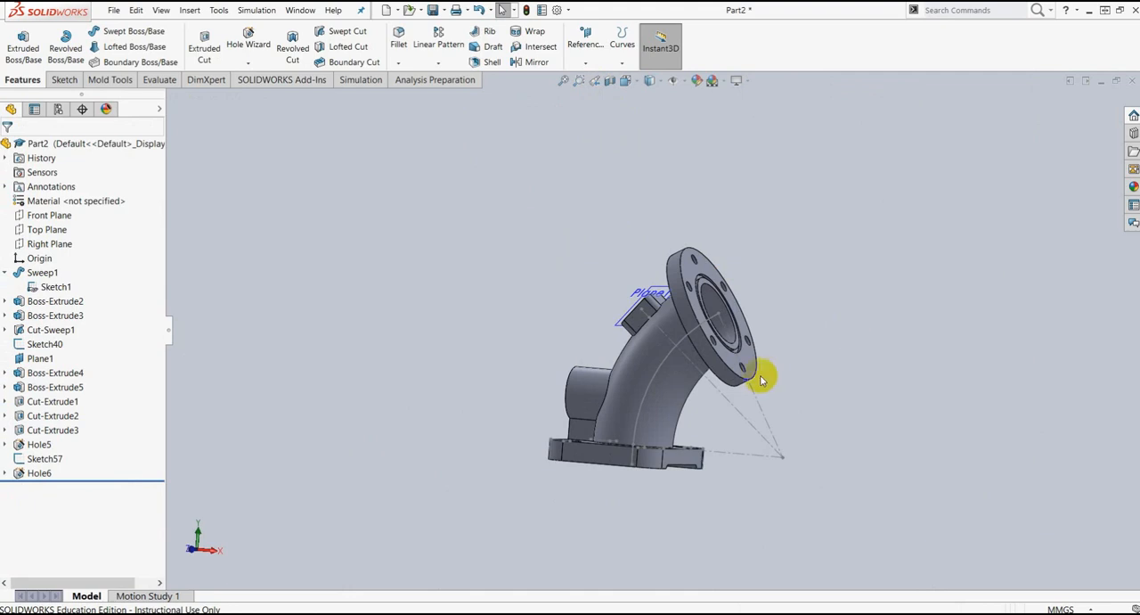
{"action": "middle_click_drag", "start_coordinate": [655, 363], "coordinate": [683, 406]}
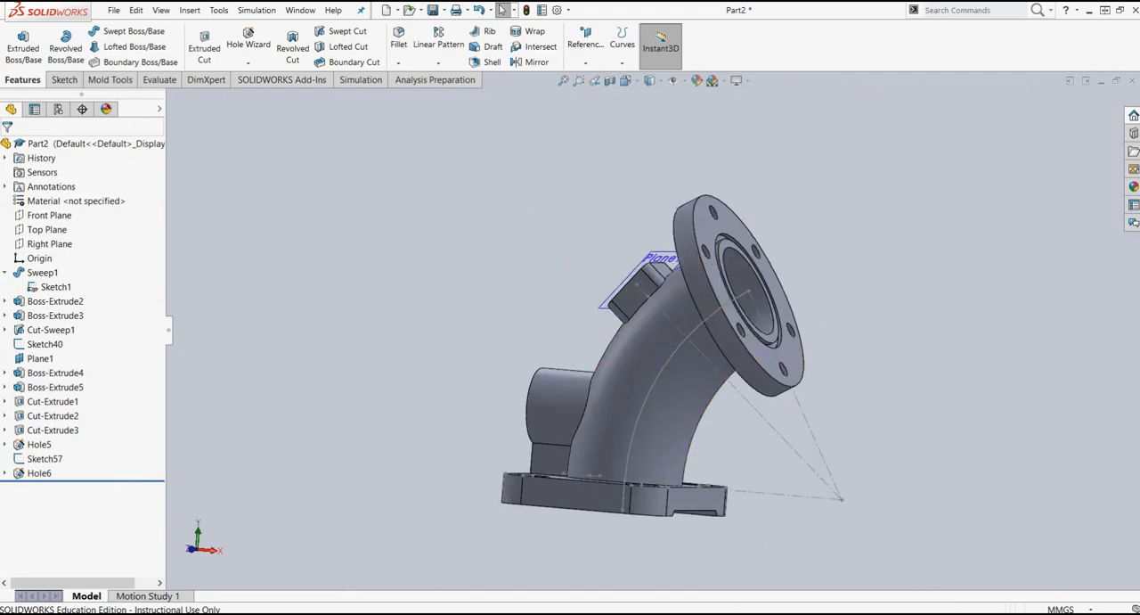
Step: Switch to the latihan elbow drawing in Nitro Pro 9, maximize it and check the remaining fillet details
{"action": "left_click_drag", "start_coordinate": [1139, 4], "coordinate": [553, 57]}
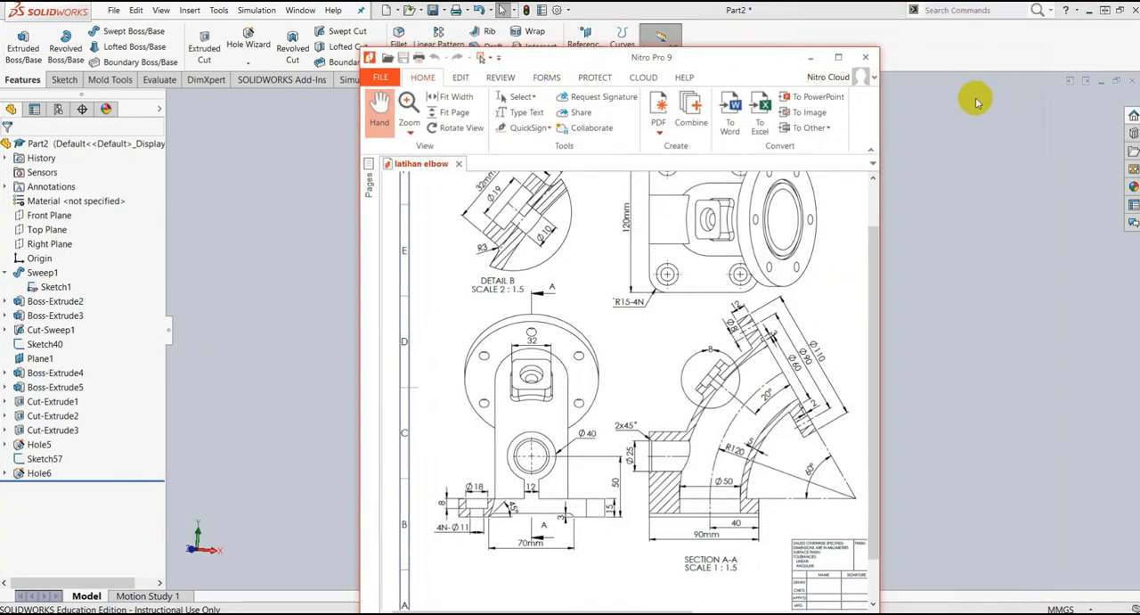
{"action": "left_click", "coordinate": [838, 56]}
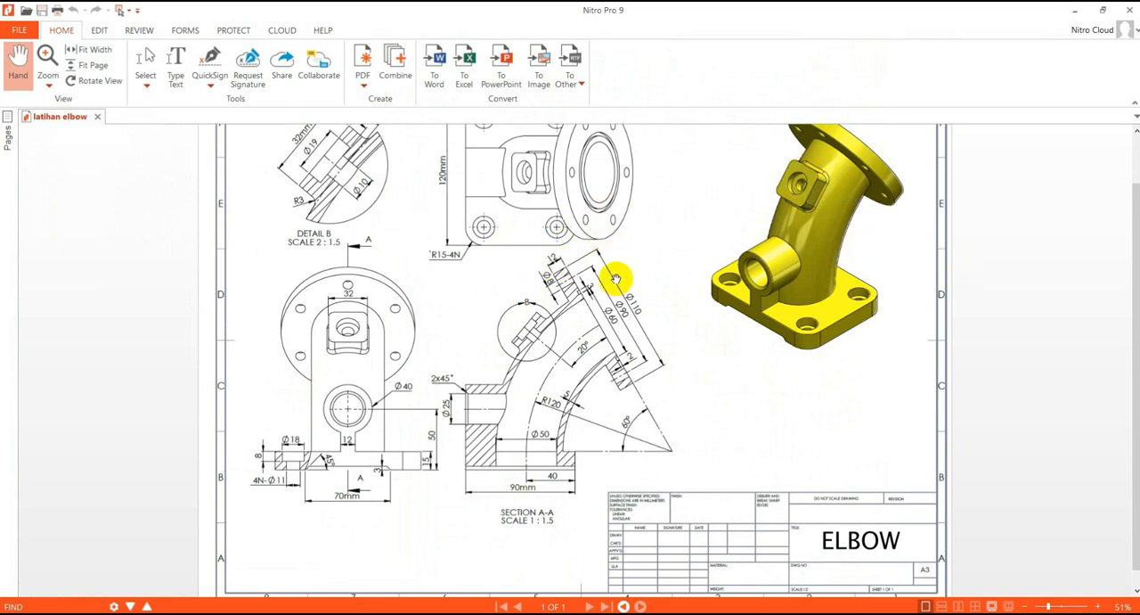
{"action": "scroll", "coordinate": [649, 283], "scroll_direction": "up", "scroll_amount": 1}
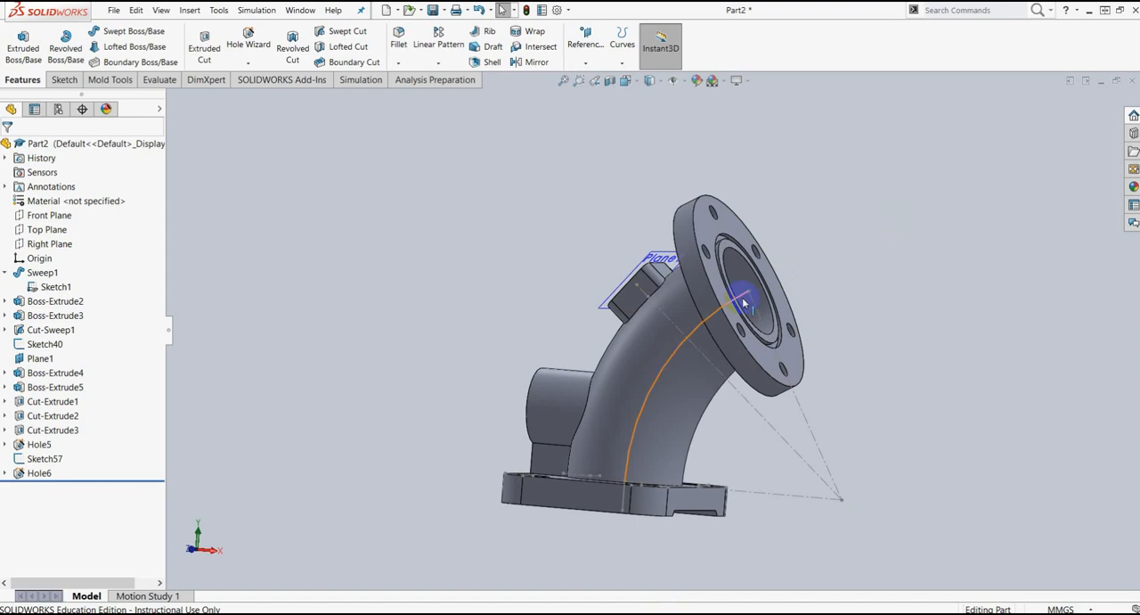
Step: Fillet the edge loop where the square boss meets the curved pipe with a 3 mm symmetric radius, using full preview
{"action": "middle_click_drag", "start_coordinate": [803, 201], "coordinate": [839, 229]}
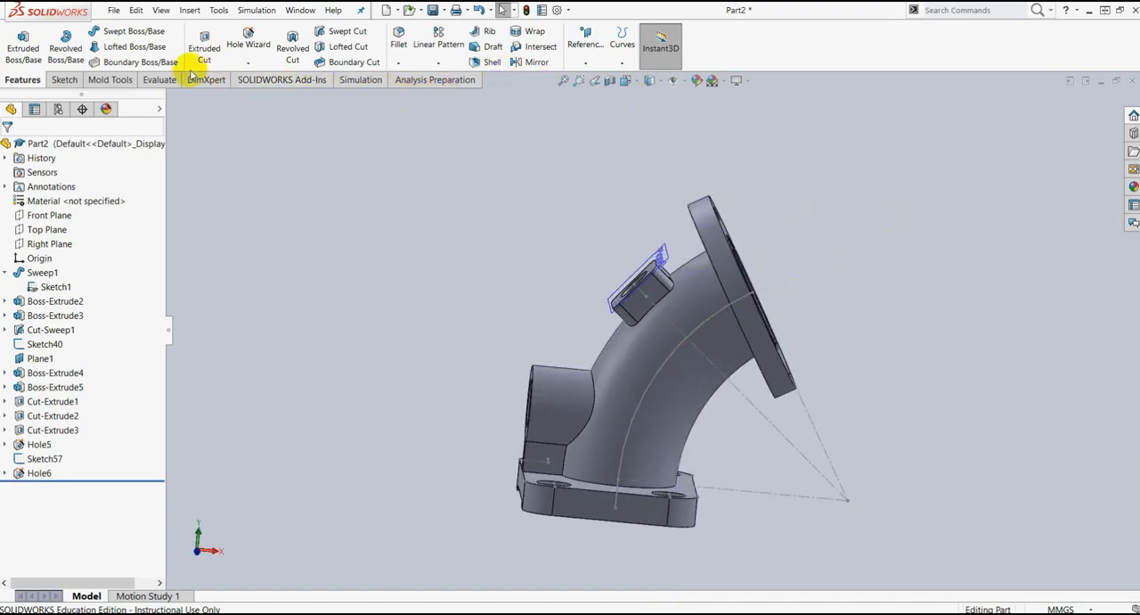
{"action": "left_click", "coordinate": [400, 66]}
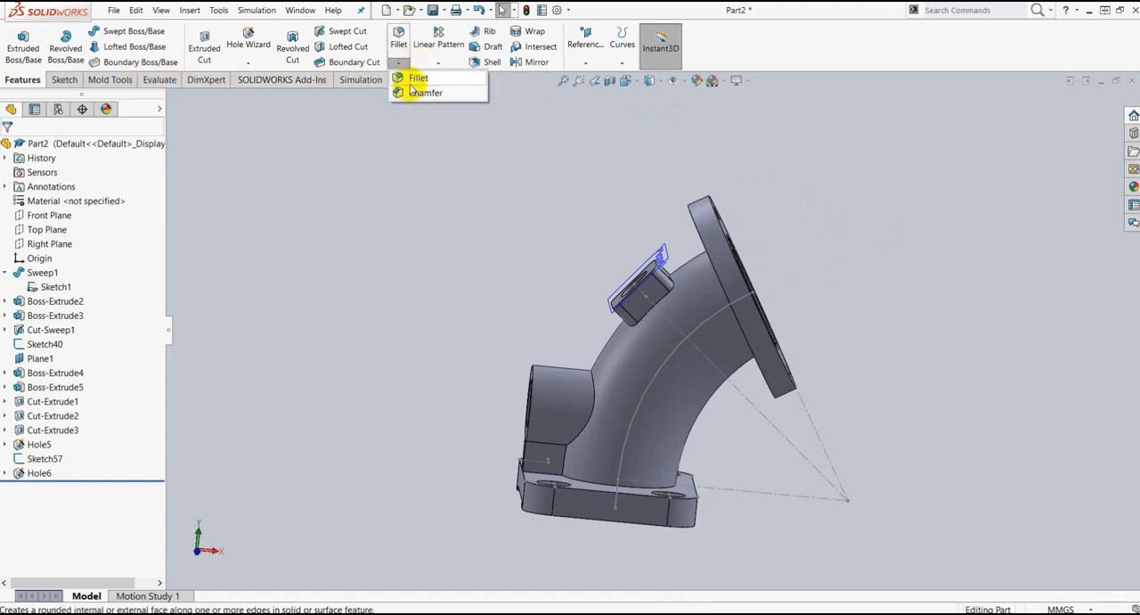
{"action": "left_click", "coordinate": [417, 78]}
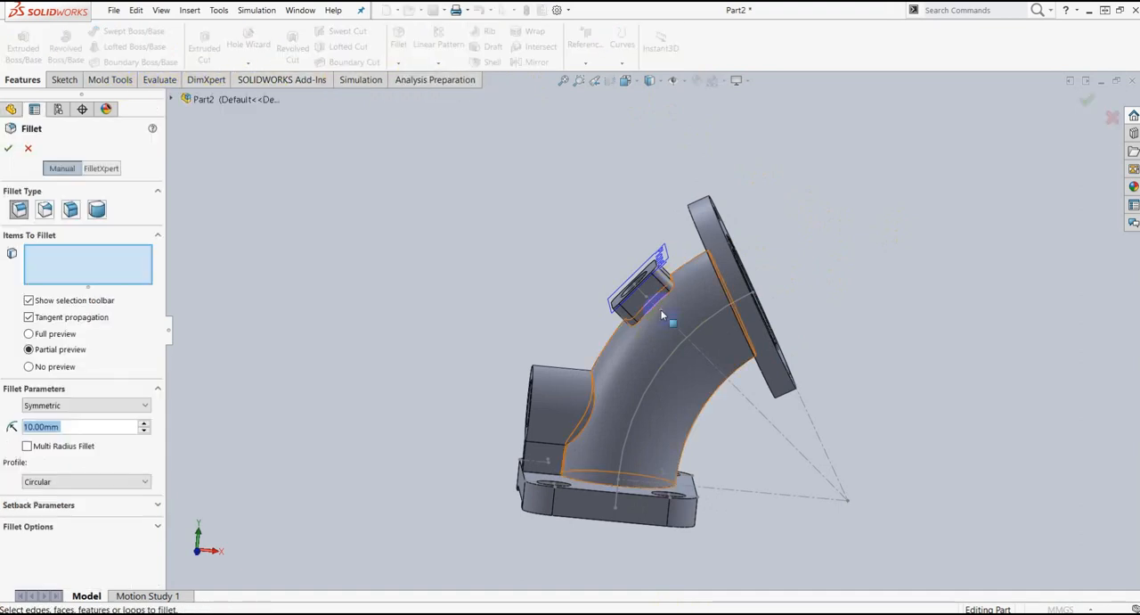
{"action": "scroll", "coordinate": [659, 315], "scroll_direction": "down", "scroll_amount": 5}
{"action": "middle_click_drag", "start_coordinate": [923, 253], "coordinate": [984, 278]}
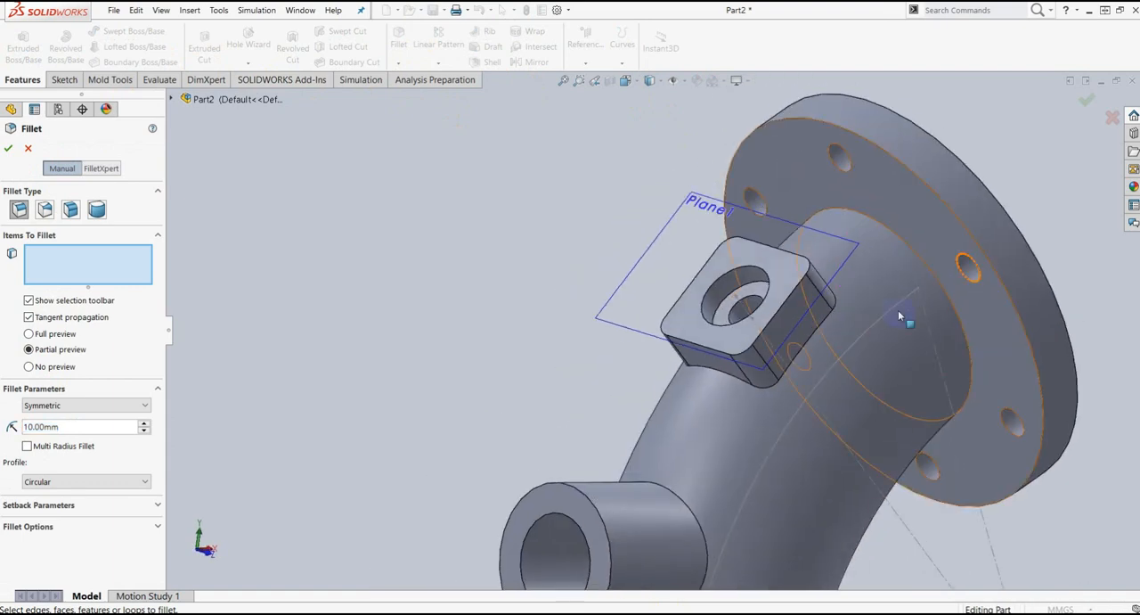
{"action": "left_click", "coordinate": [814, 328]}
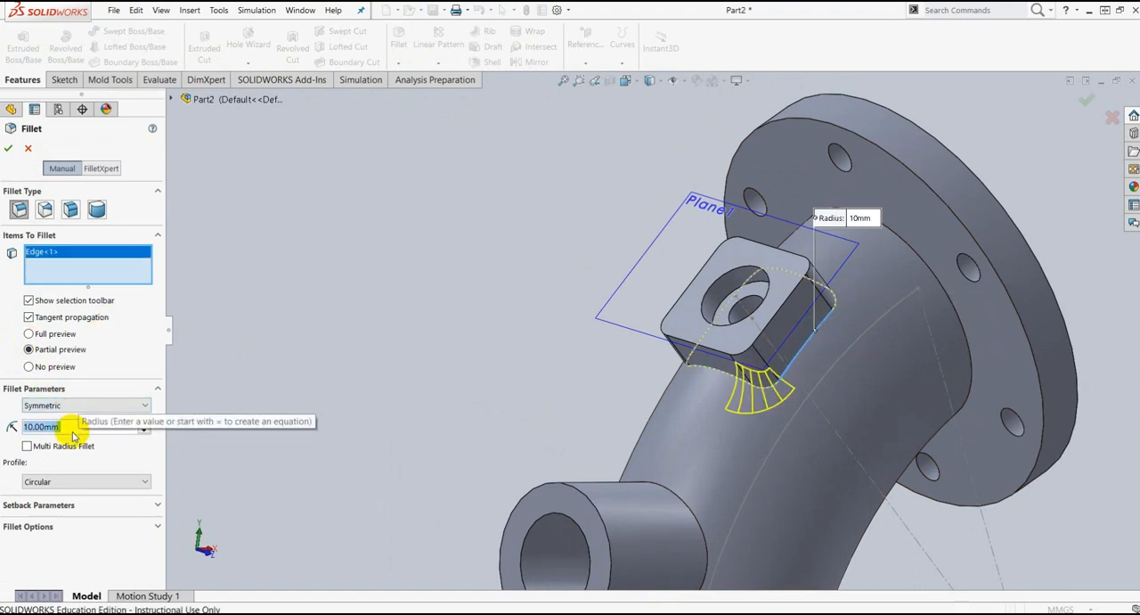
{"action": "type", "text": "3"}
{"action": "key", "text": "Return"}
{"action": "left_click", "coordinate": [71, 366]}
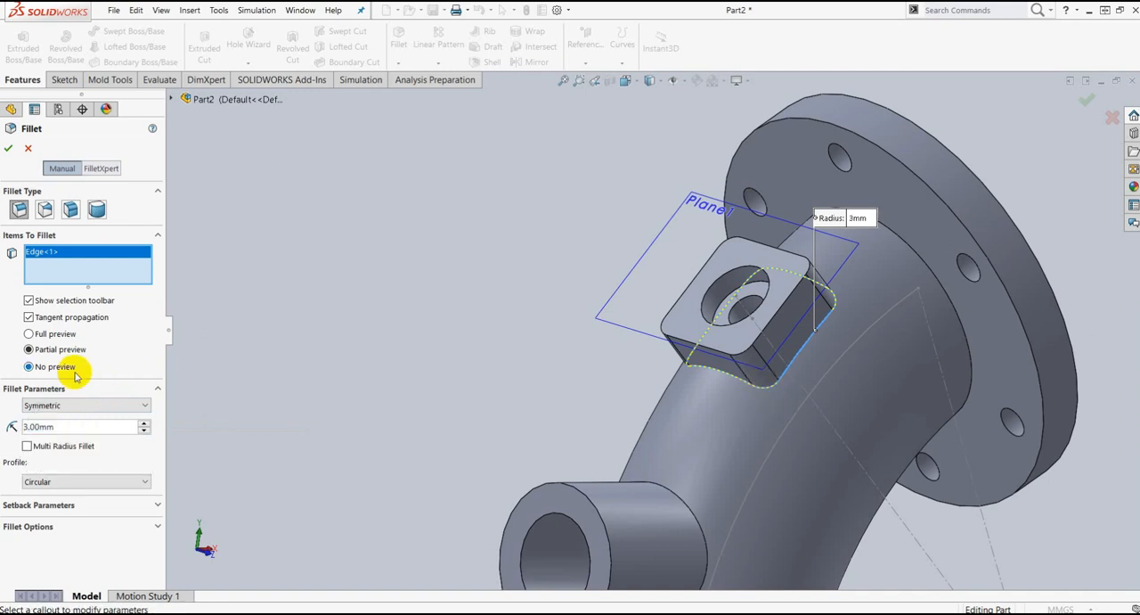
{"action": "left_click", "coordinate": [29, 334]}
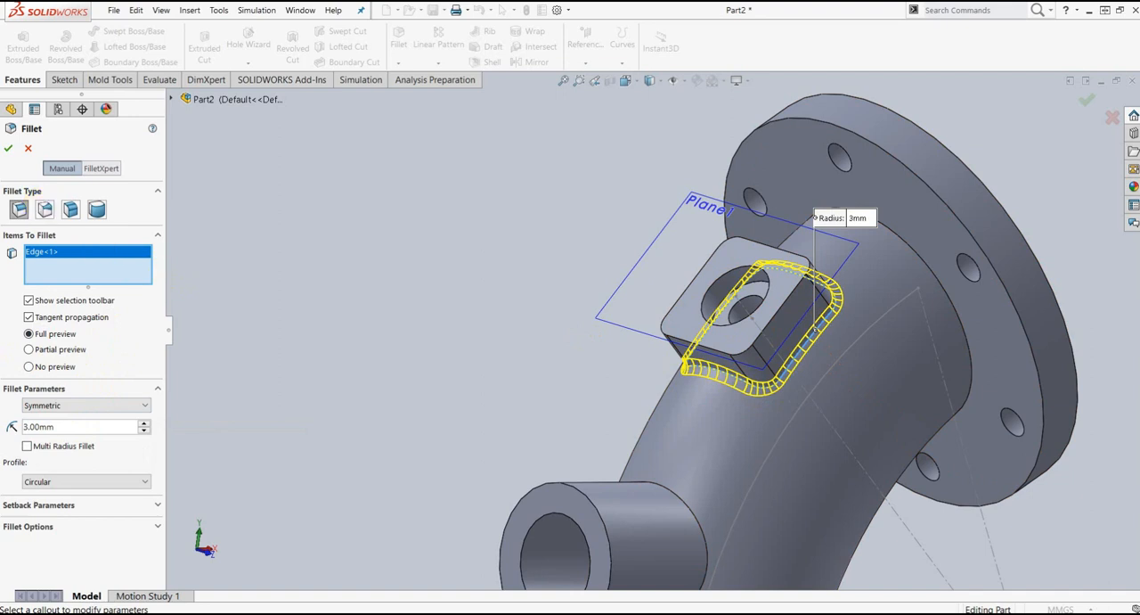
{"action": "left_click", "coordinate": [7, 151]}
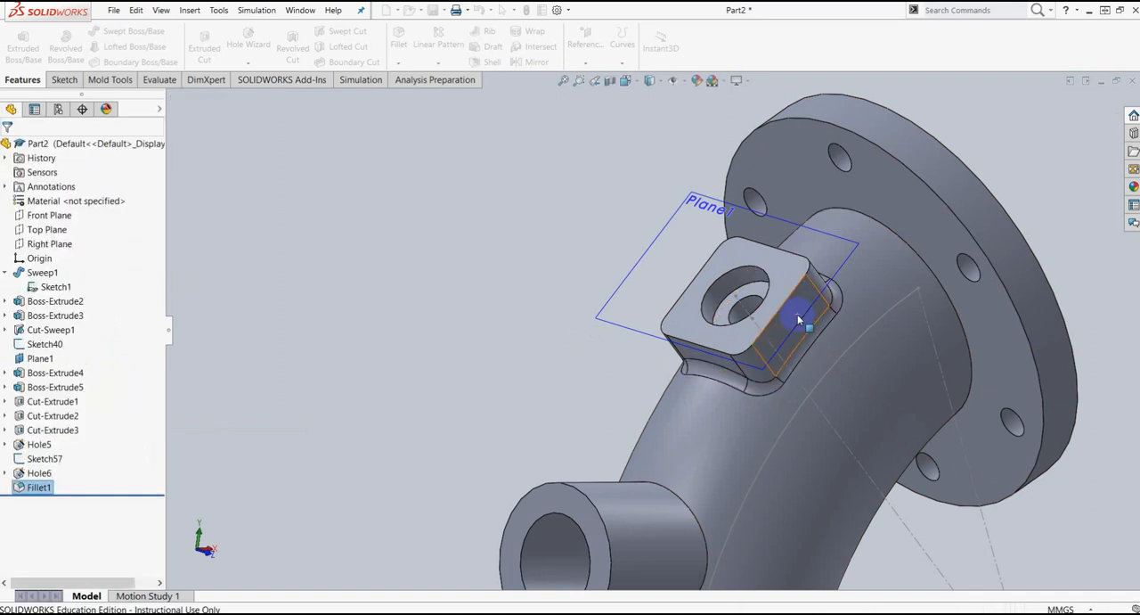
{"action": "key", "text": "f"}
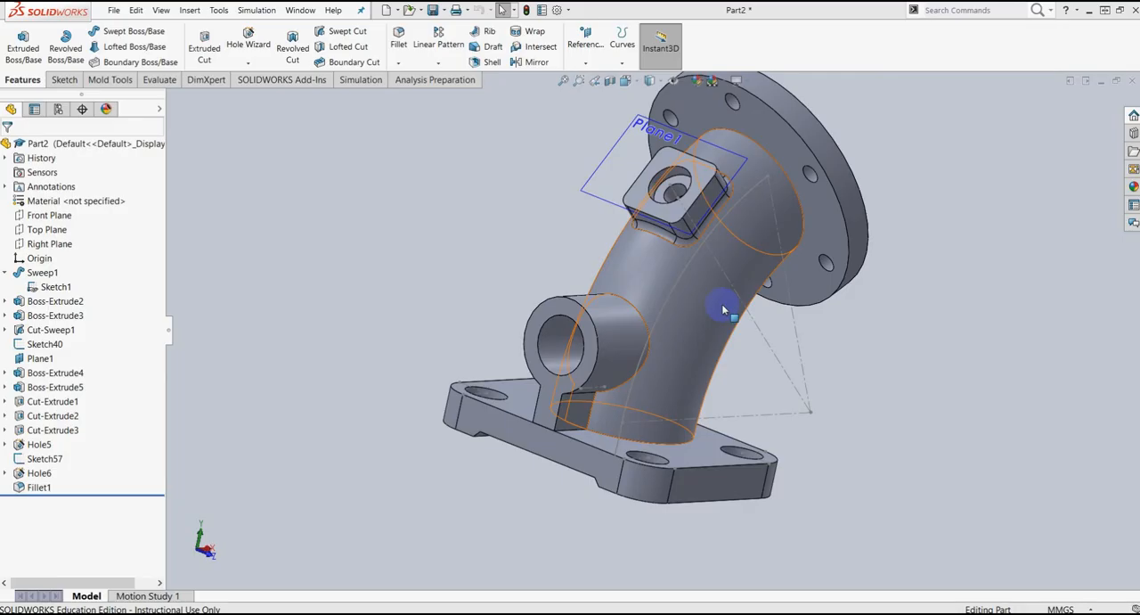
Step: Compare the model with the latihan elbow drawing in Nitro Pro 9, checking the round boss's bore and edge chamfer, and return to SolidWorks
{"action": "scroll", "coordinate": [731, 300], "scroll_direction": "down", "scroll_amount": 3}
{"action": "scroll", "coordinate": [734, 305], "scroll_direction": "up", "scroll_amount": 4}
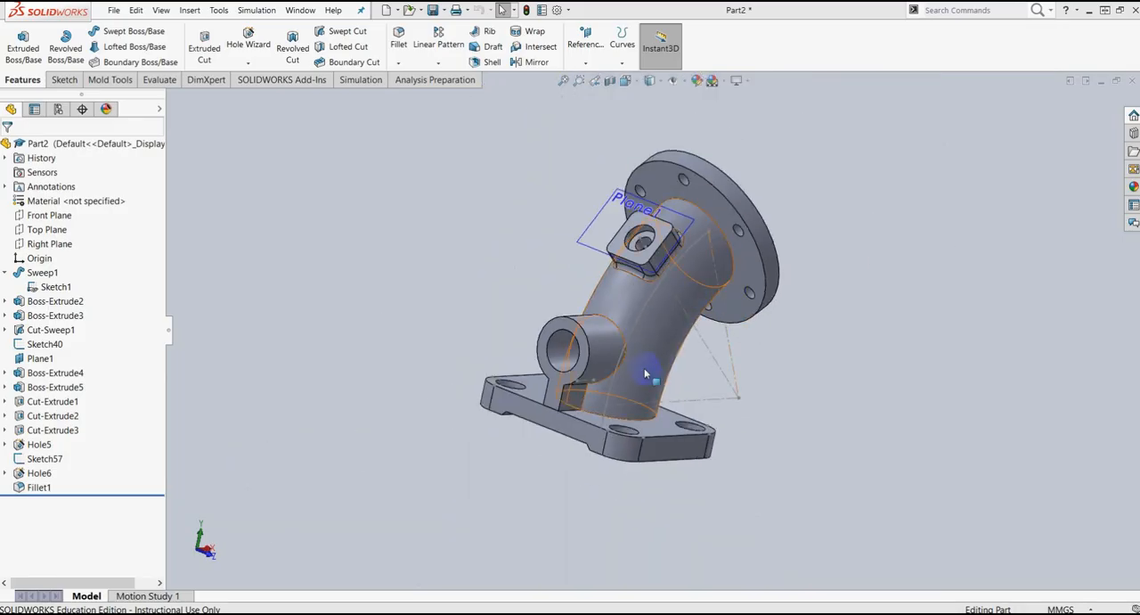
{"action": "scroll", "coordinate": [673, 290], "scroll_direction": "down", "scroll_amount": 2}
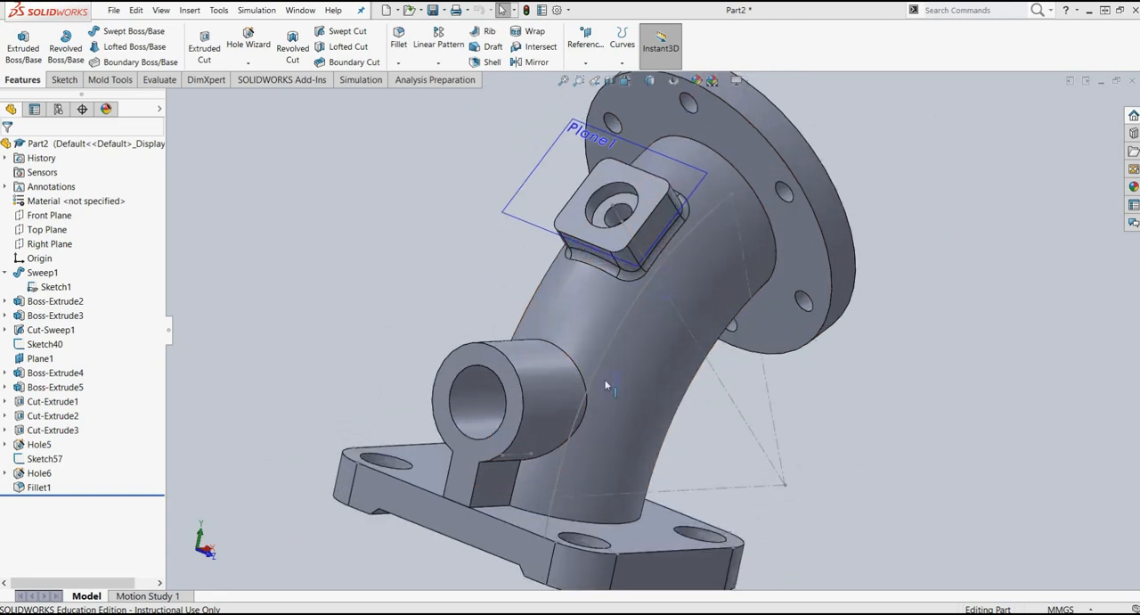
{"action": "left_click_drag", "start_coordinate": [1139, 33], "coordinate": [454, 36]}
{"action": "left_click", "coordinate": [653, 32]}
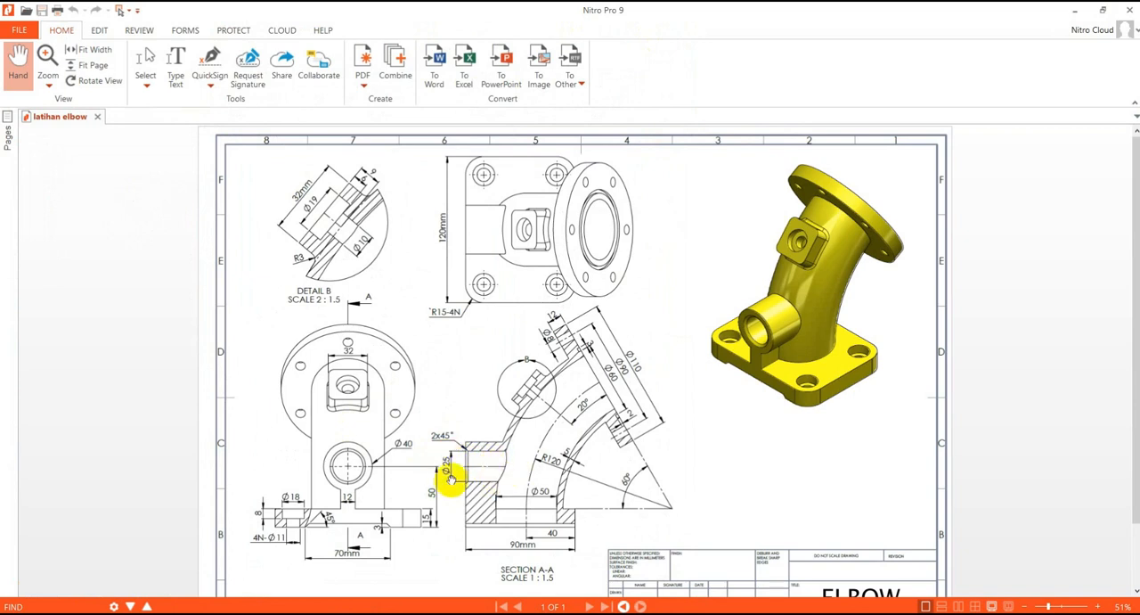
{"action": "left_click_drag", "start_coordinate": [552, 10], "coordinate": [1139, 43]}
{"action": "left_click", "coordinate": [489, 383]}
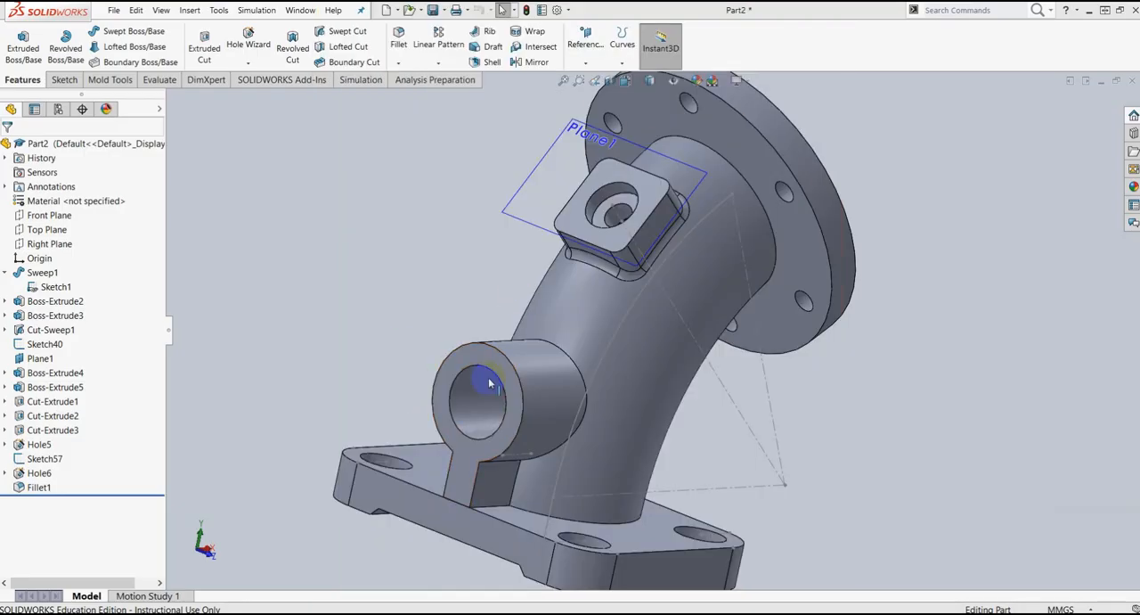
Step: Delete the extruded cut that forms the round boss's 25 mm bore, keeping its absorbed sketch
{"action": "left_click", "coordinate": [59, 434]}
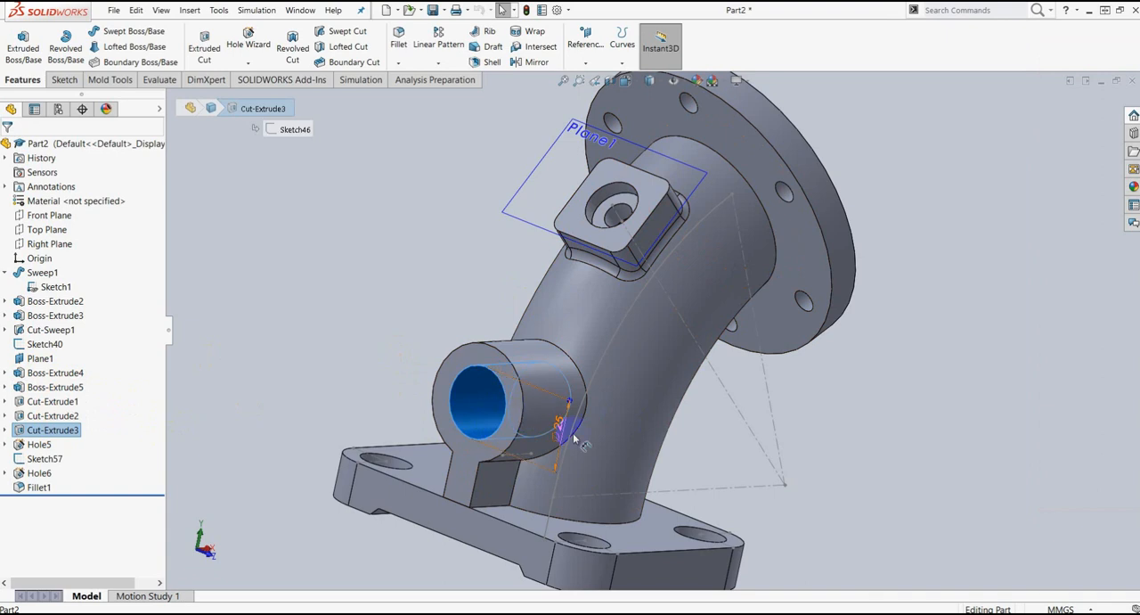
{"action": "mouse_move", "coordinate": [574, 436]}
{"action": "middle_mouse_down"}
{"action": "mouse_move", "coordinate": [563, 388]}
{"action": "mouse_move", "coordinate": [565, 427]}
{"action": "middle_mouse_up"}
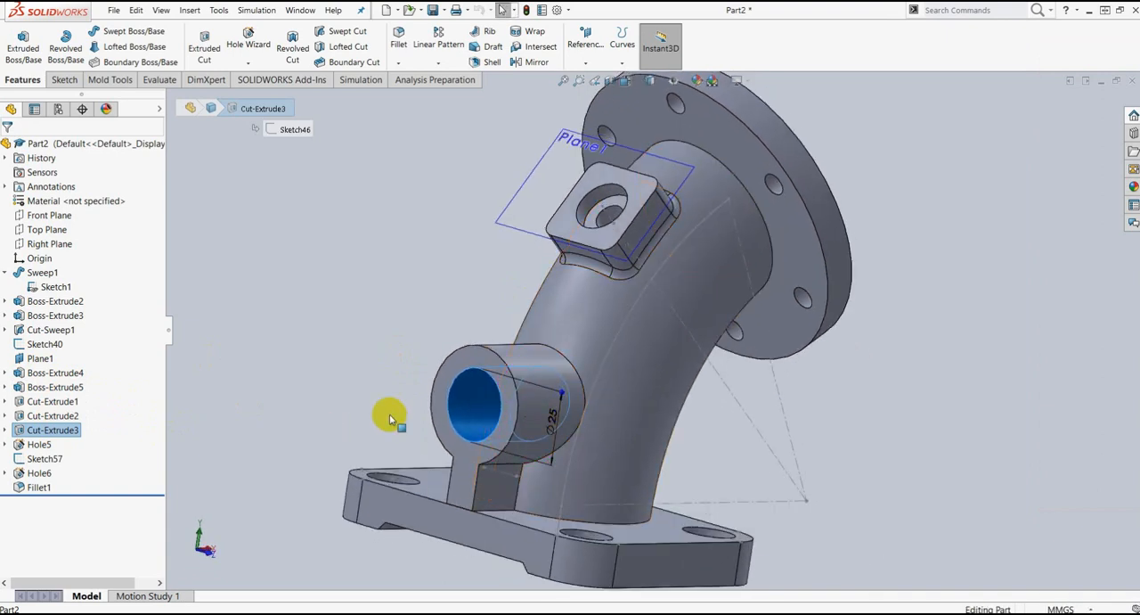
{"action": "left_click", "coordinate": [6, 430]}
{"action": "right_click", "coordinate": [51, 432]}
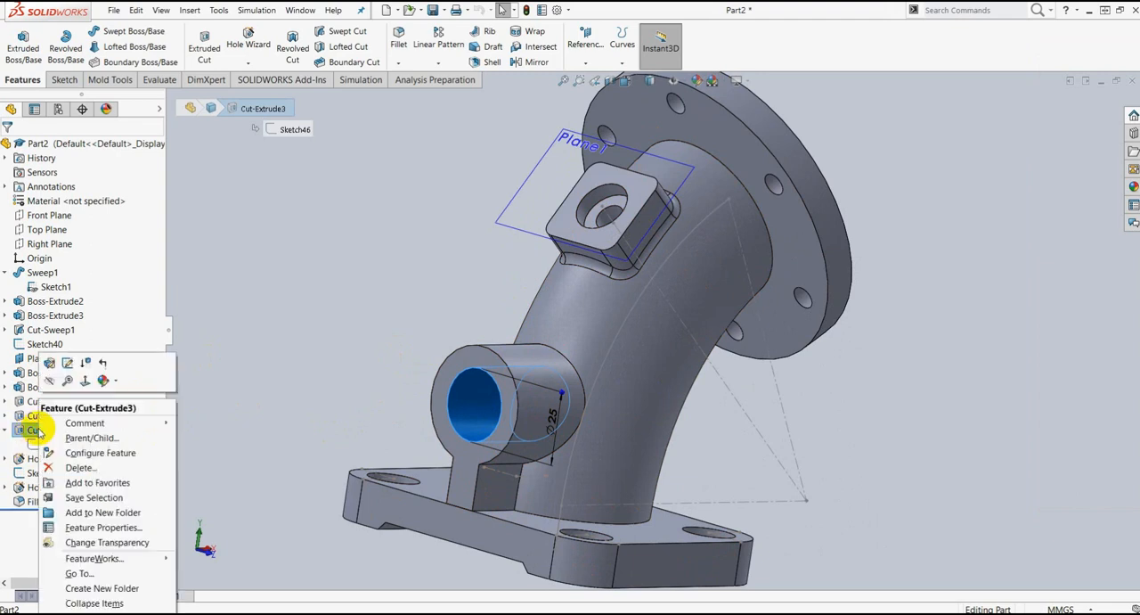
{"action": "left_click", "coordinate": [77, 464]}
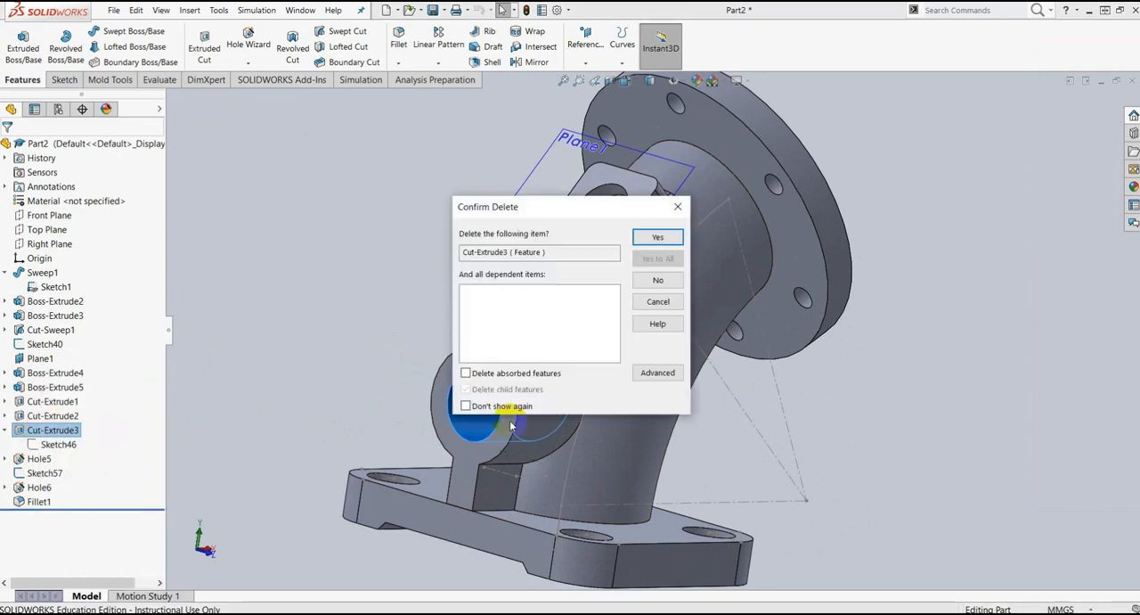
{"action": "left_click", "coordinate": [658, 237]}
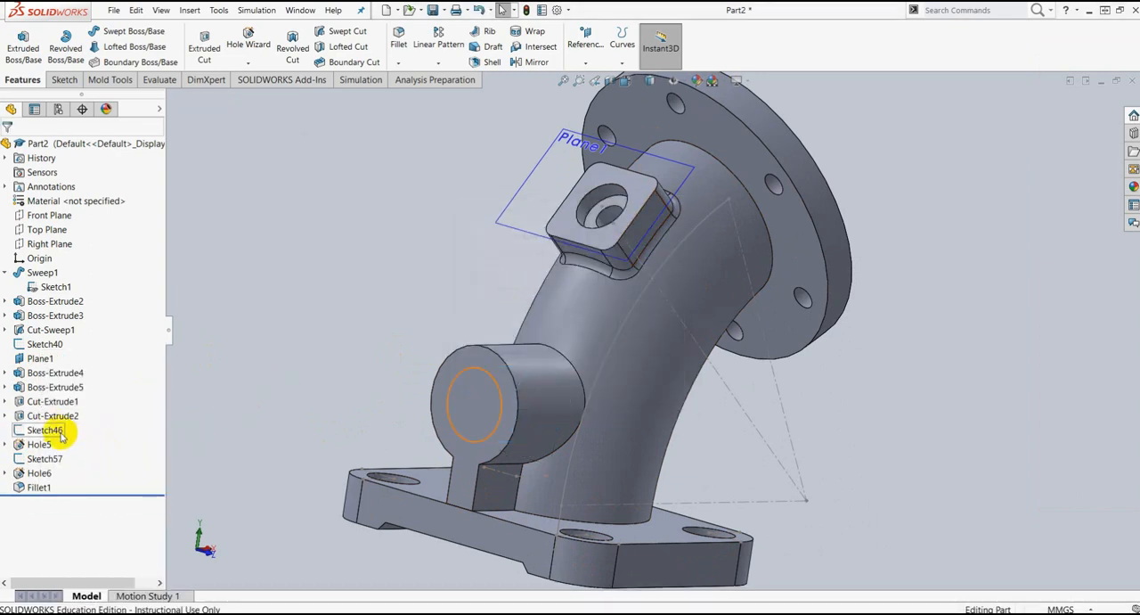
Step: Delete the leftover bore circle sketch from the round boss's end face
{"action": "left_click", "coordinate": [61, 434]}
{"action": "right_click", "coordinate": [61, 434]}
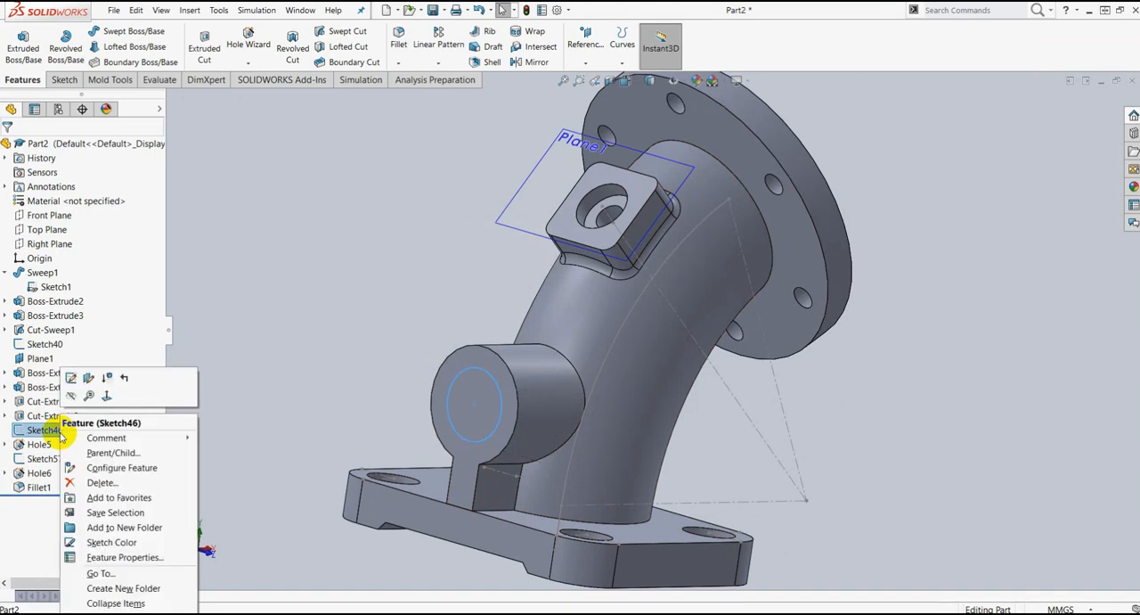
{"action": "left_click", "coordinate": [119, 484]}
{"action": "left_click", "coordinate": [659, 235]}
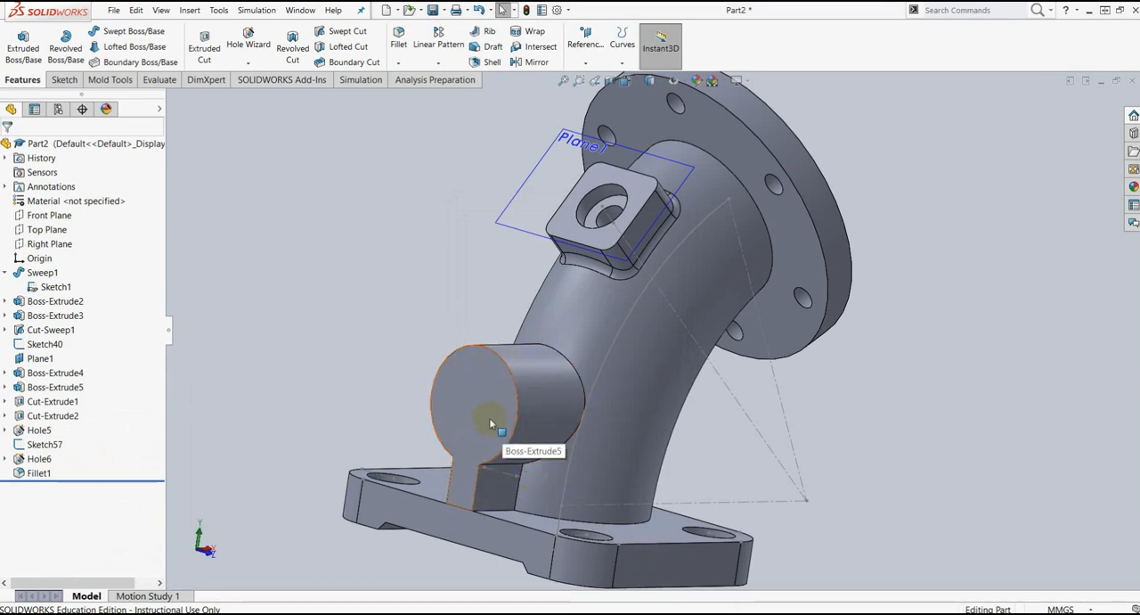
Step: Start a countersink in the Hole Wizard using ANSI Metric, flat head screw, size M2 and normal fit, with custom sizing enabled
{"action": "middle_click_drag", "start_coordinate": [606, 432], "coordinate": [542, 421]}
{"action": "left_click", "coordinate": [542, 420]}
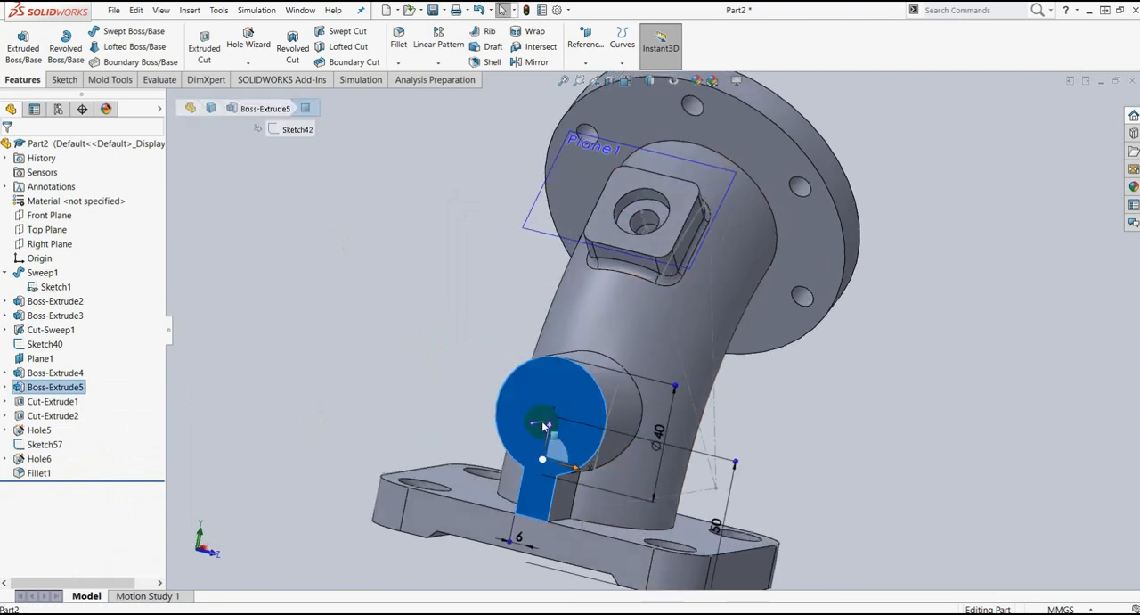
{"action": "key", "text": "ctrl+8"}
{"action": "left_click", "coordinate": [931, 260]}
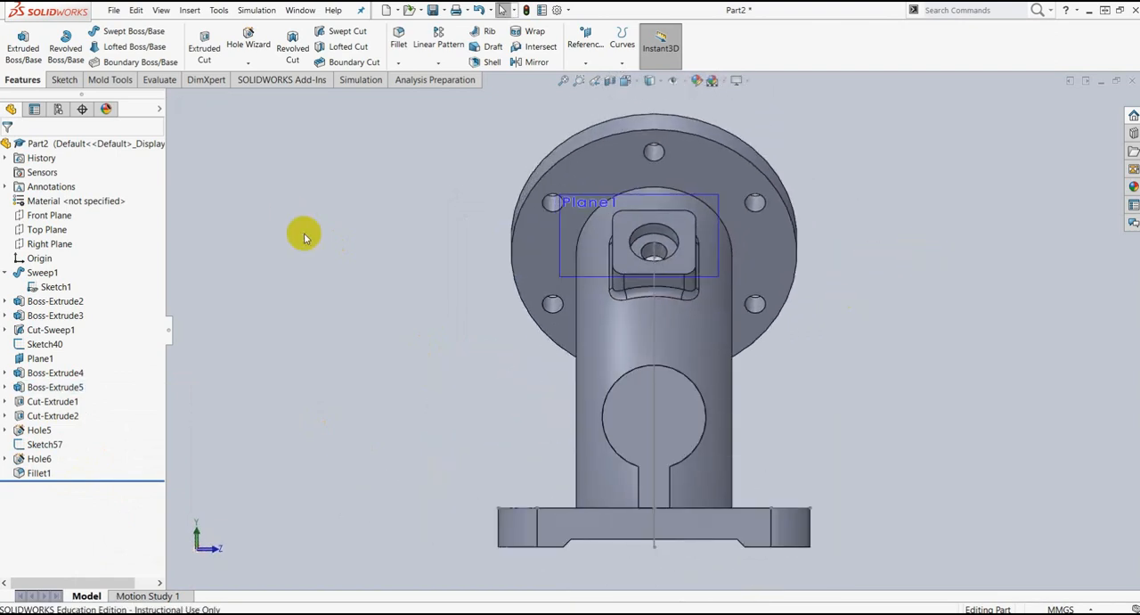
{"action": "left_click", "coordinate": [249, 64]}
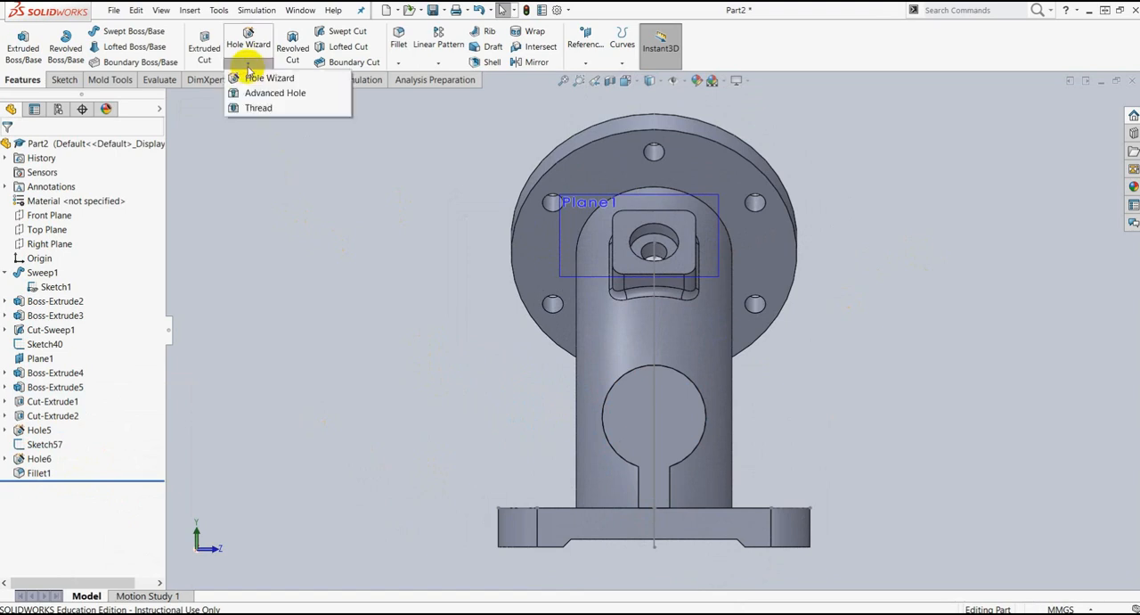
{"action": "left_click", "coordinate": [263, 79]}
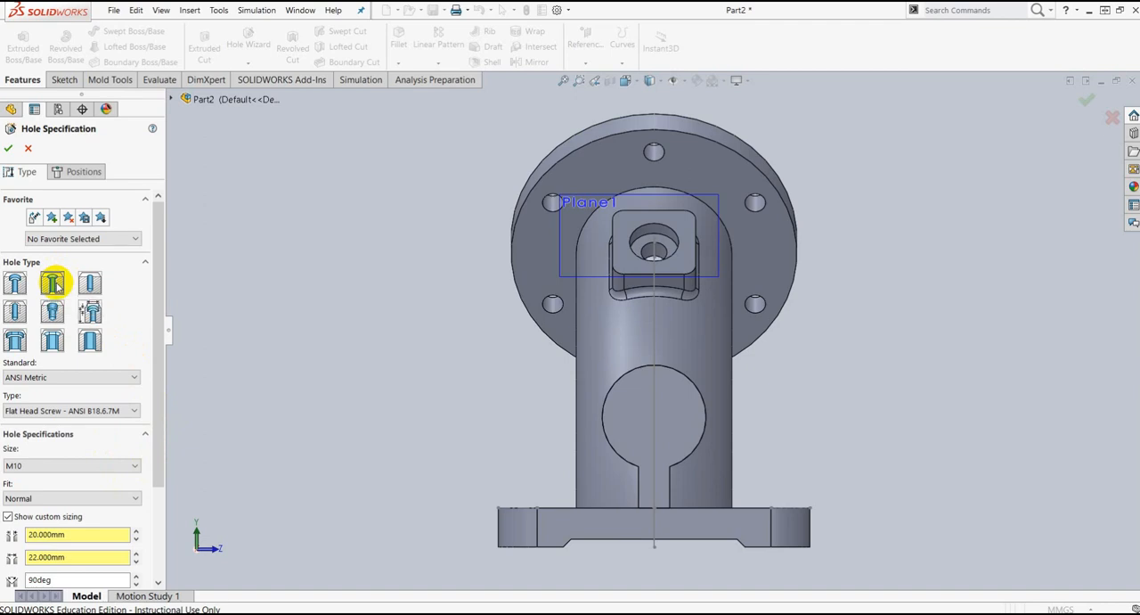
{"action": "left_click", "coordinate": [106, 382]}
{"action": "left_click", "coordinate": [107, 382]}
{"action": "left_click", "coordinate": [90, 341]}
{"action": "scroll", "coordinate": [105, 342], "scroll_direction": "down", "scroll_amount": 3}
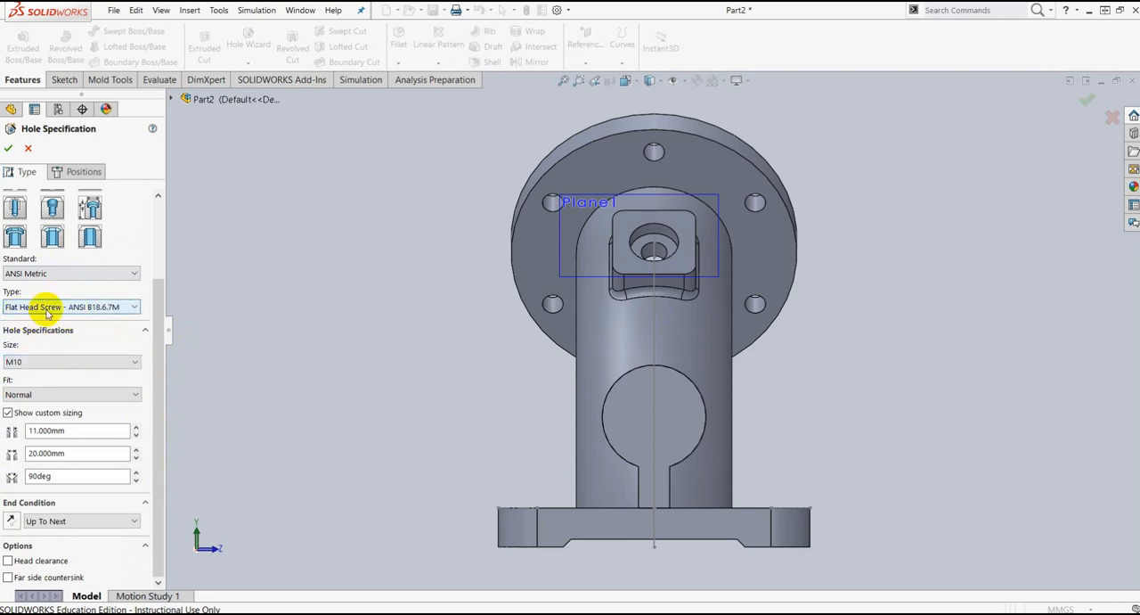
{"action": "left_click", "coordinate": [67, 365]}
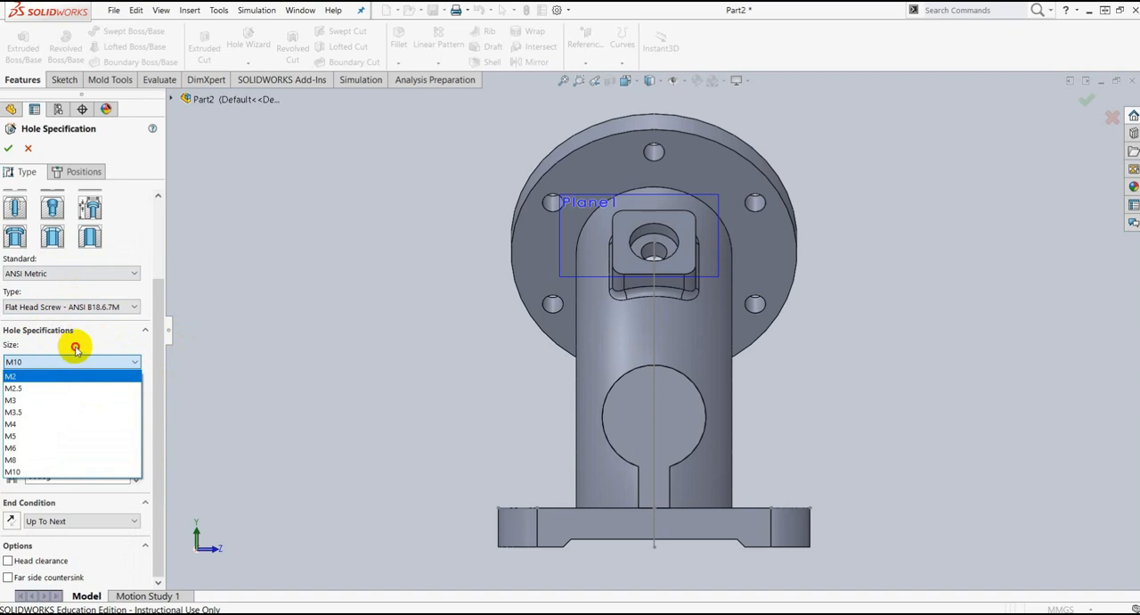
{"action": "left_click", "coordinate": [53, 360]}
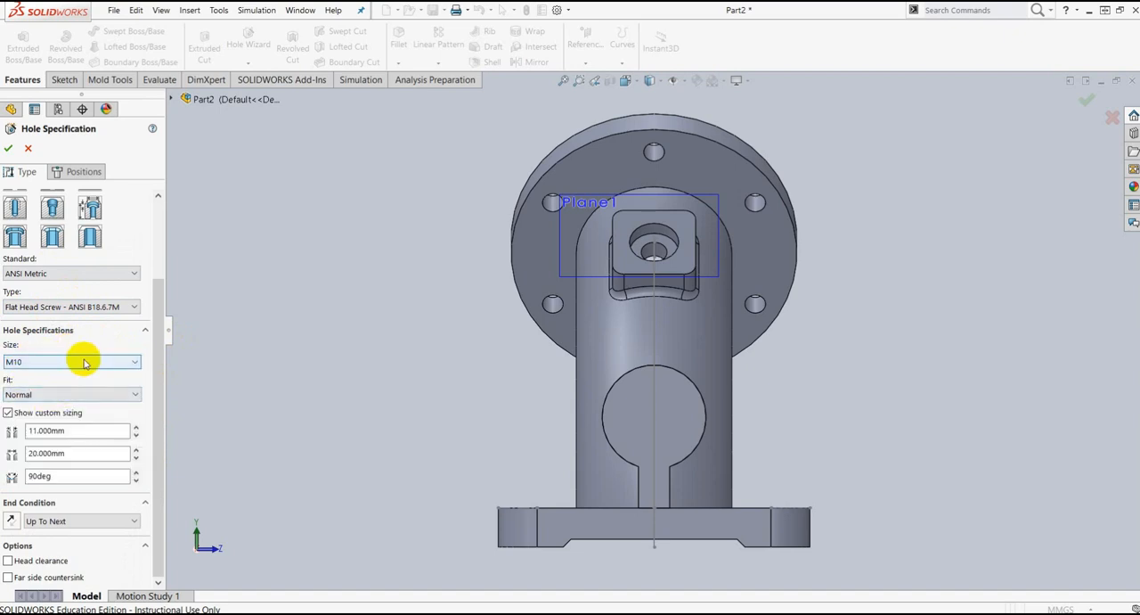
{"action": "left_click", "coordinate": [8, 412]}
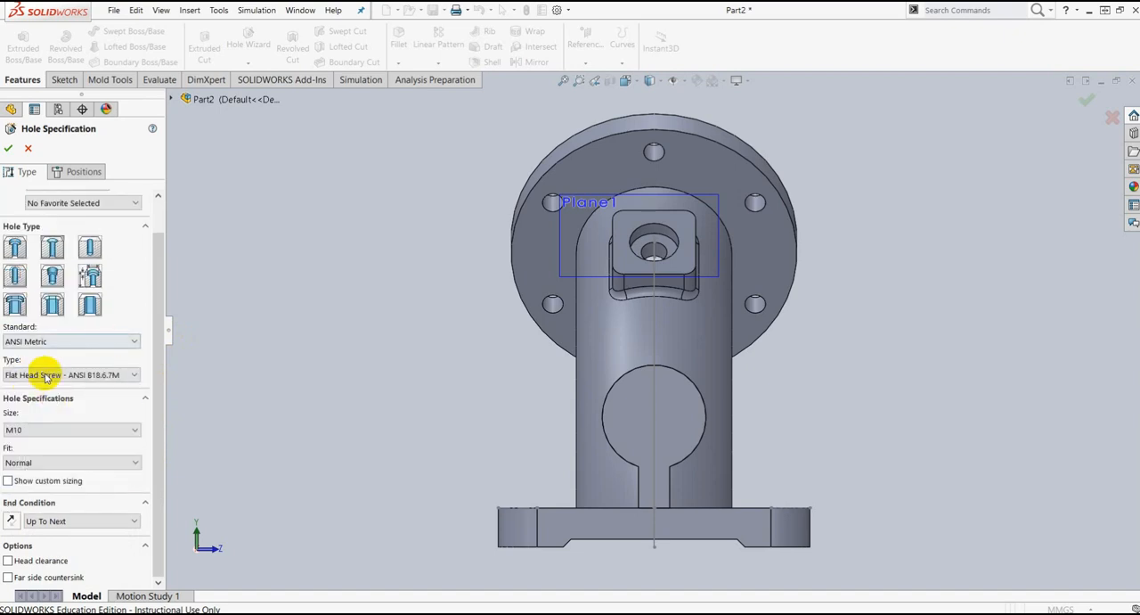
{"action": "left_click", "coordinate": [10, 483]}
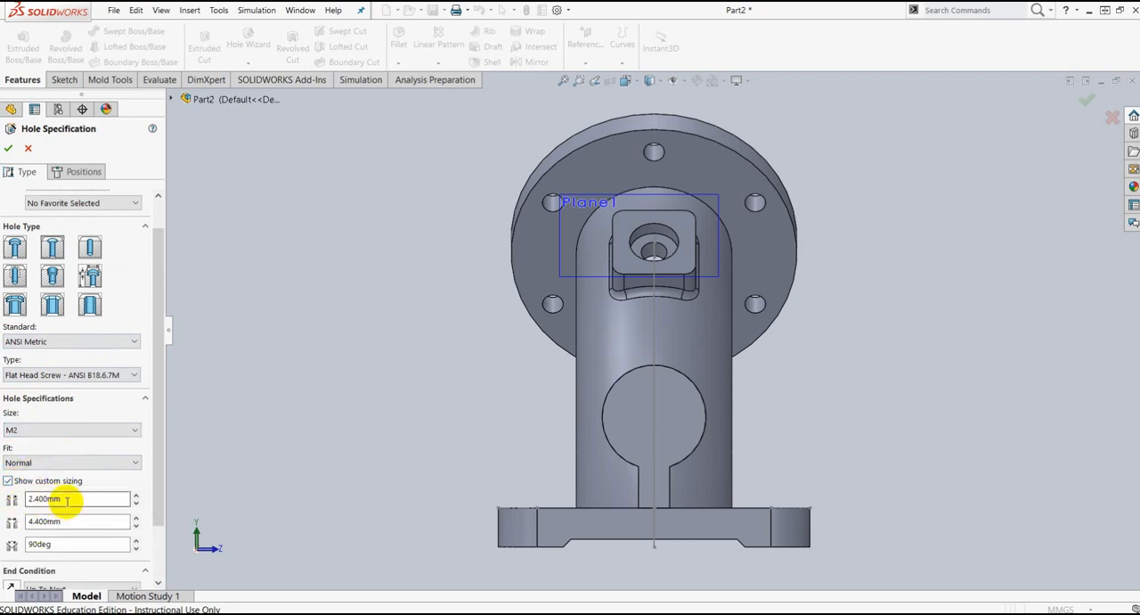
Step: Set the countersink's custom sizes to a 25 mm through-hole diameter and a 27 mm countersink diameter
{"action": "left_click_drag", "start_coordinate": [64, 498], "coordinate": [27, 498]}
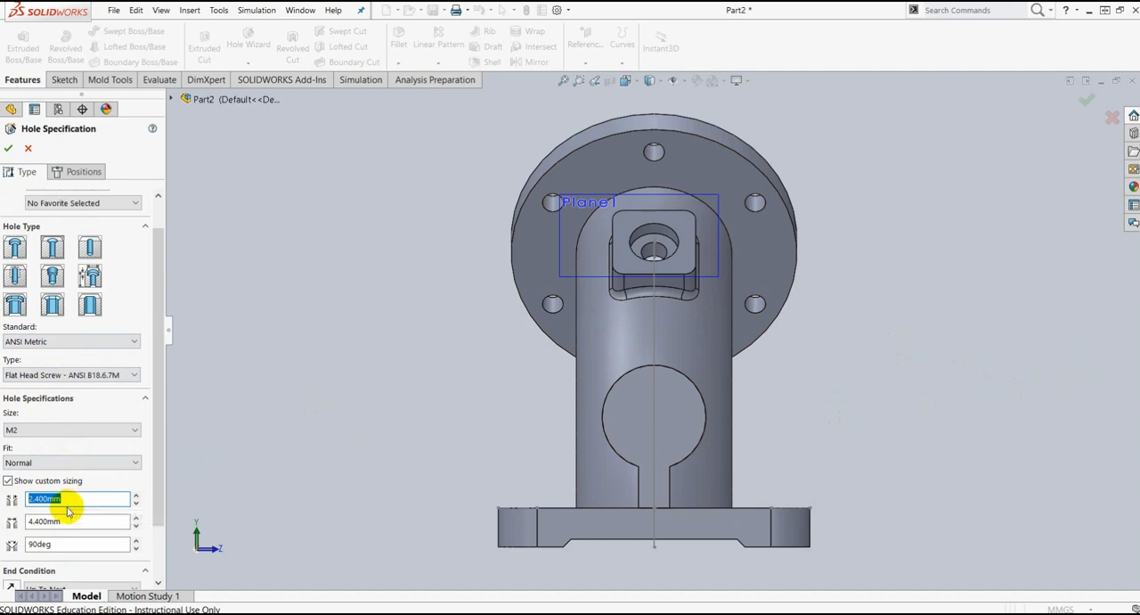
{"action": "type", "text": "7"}
{"action": "left_click", "coordinate": [120, 483]}
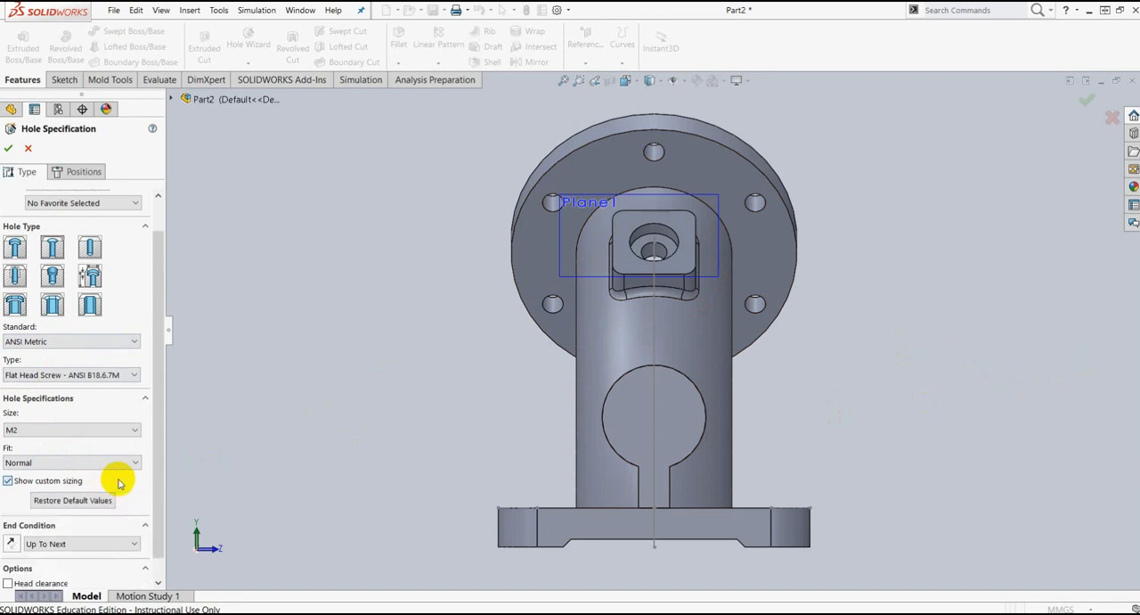
{"action": "scroll", "coordinate": [78, 534], "scroll_direction": "down", "scroll_amount": 1}
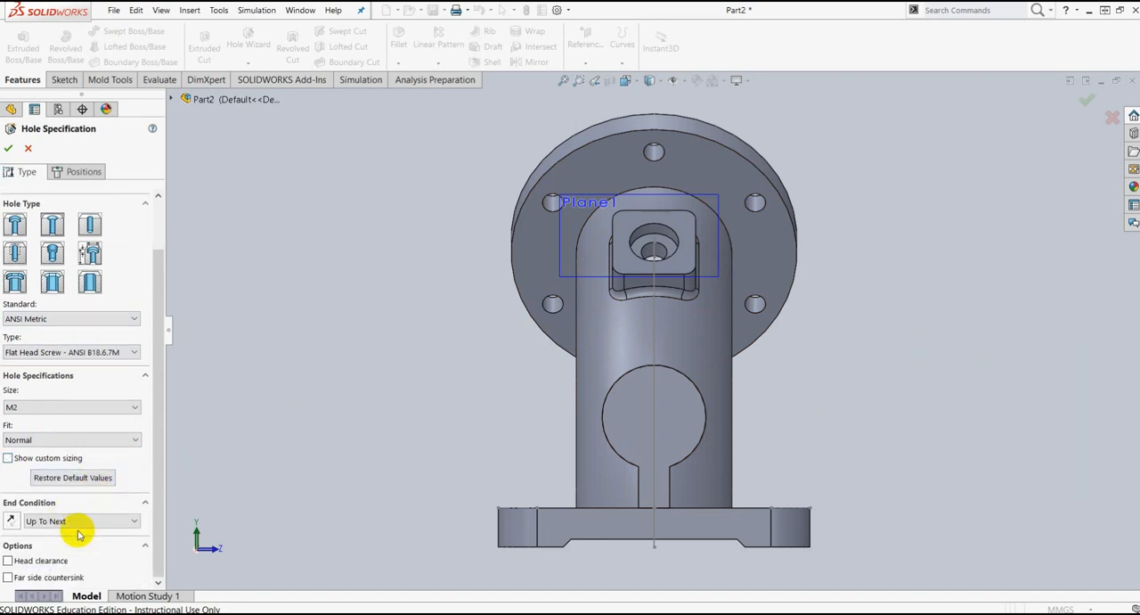
{"action": "left_click", "coordinate": [7, 458]}
{"action": "left_click_drag", "start_coordinate": [62, 500], "coordinate": [50, 498]}
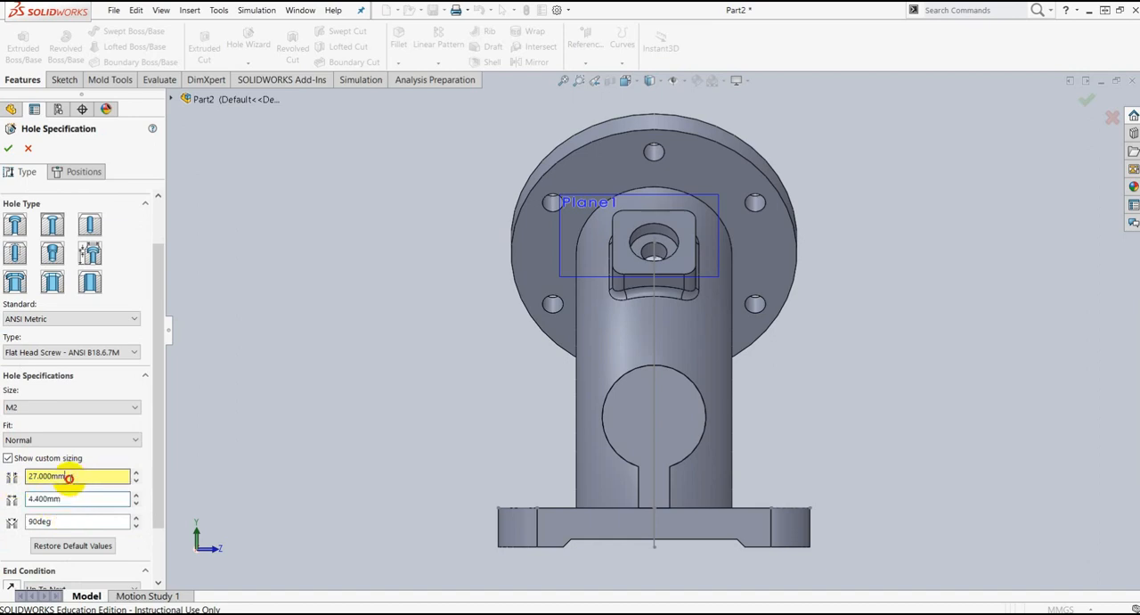
{"action": "left_click_drag", "start_coordinate": [69, 478], "coordinate": [7, 473]}
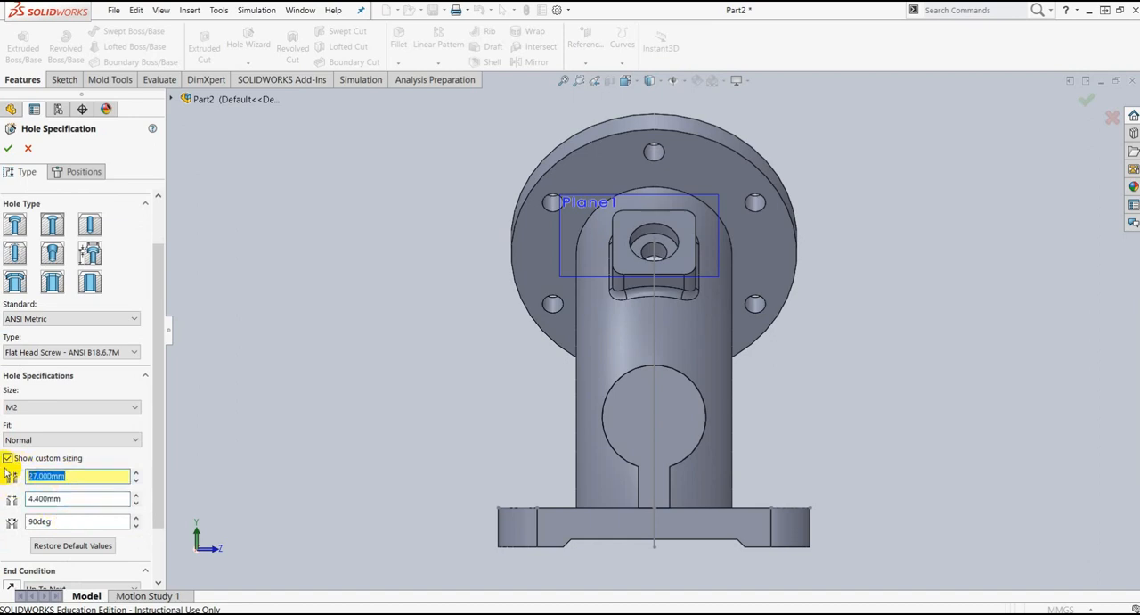
{"action": "left_click", "coordinate": [96, 460]}
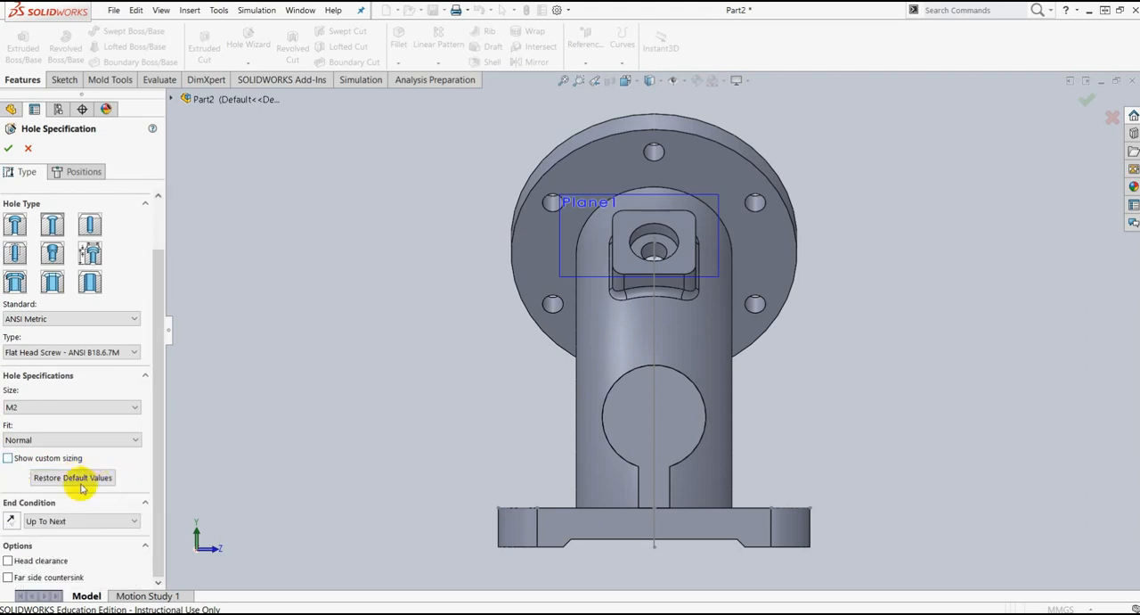
{"action": "left_click", "coordinate": [8, 458]}
{"action": "left_click_drag", "start_coordinate": [69, 499], "coordinate": [26, 501]}
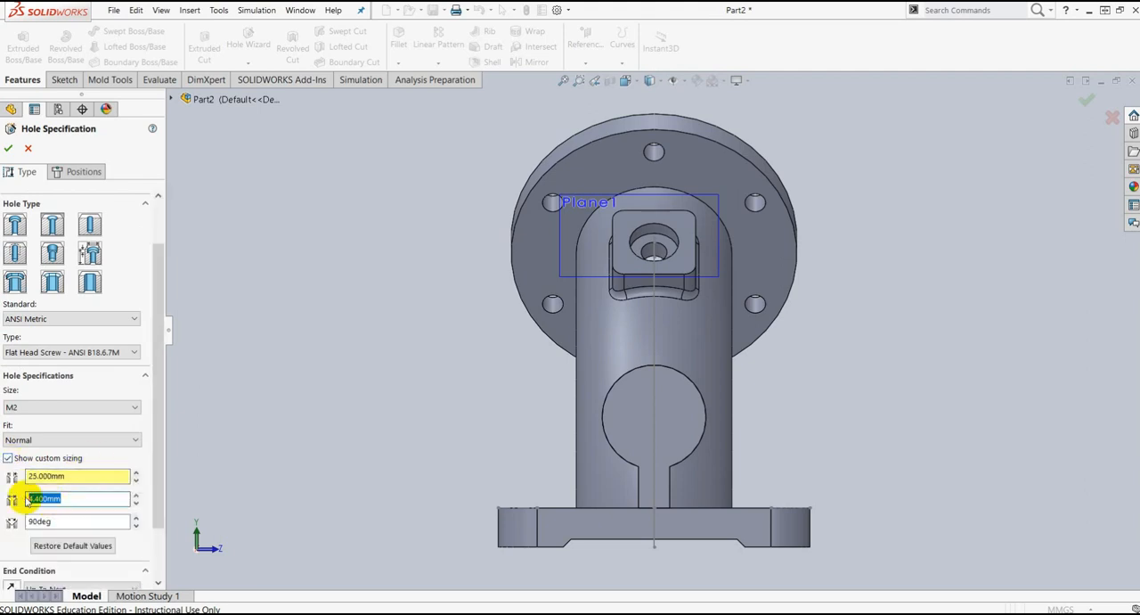
{"action": "left_click", "coordinate": [117, 460]}
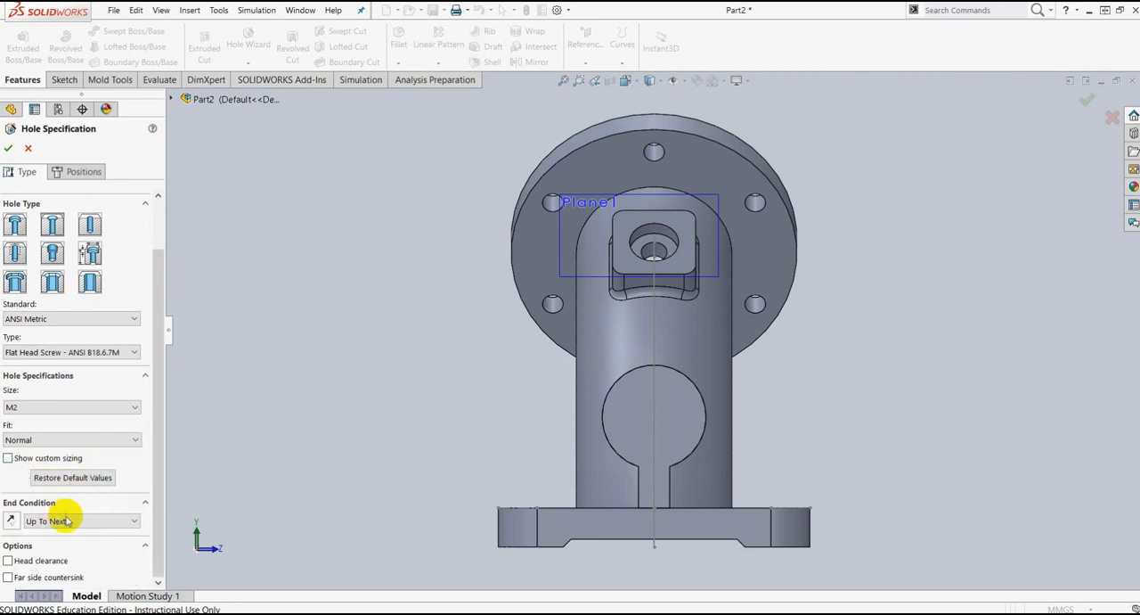
{"action": "left_click", "coordinate": [7, 460]}
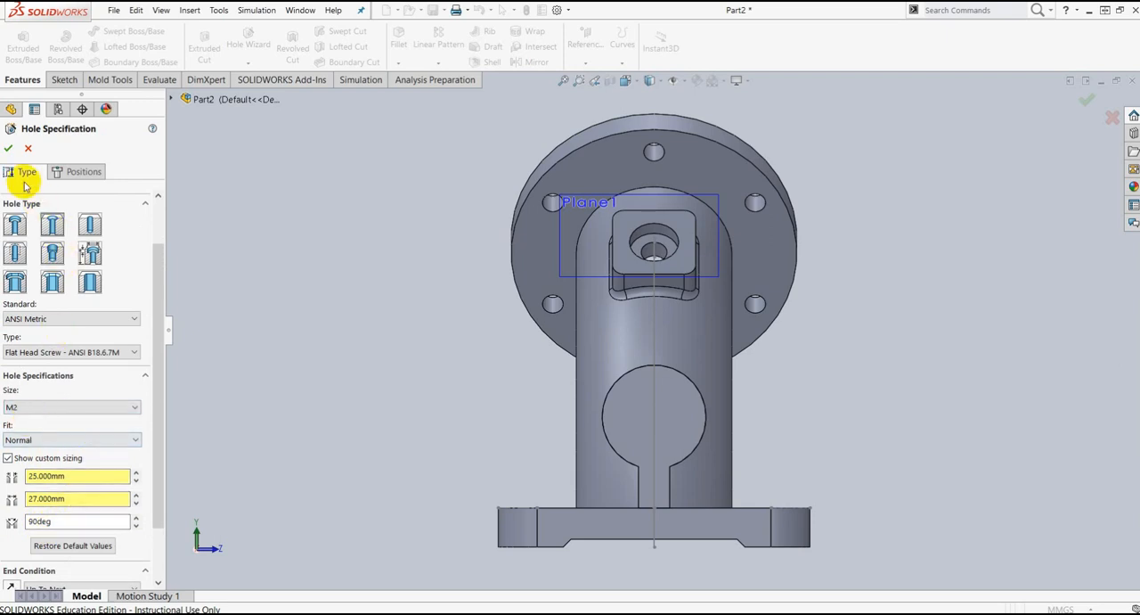
Step: Select the round boss's end face as the position face for the countersunk hole
{"action": "left_click", "coordinate": [7, 151]}
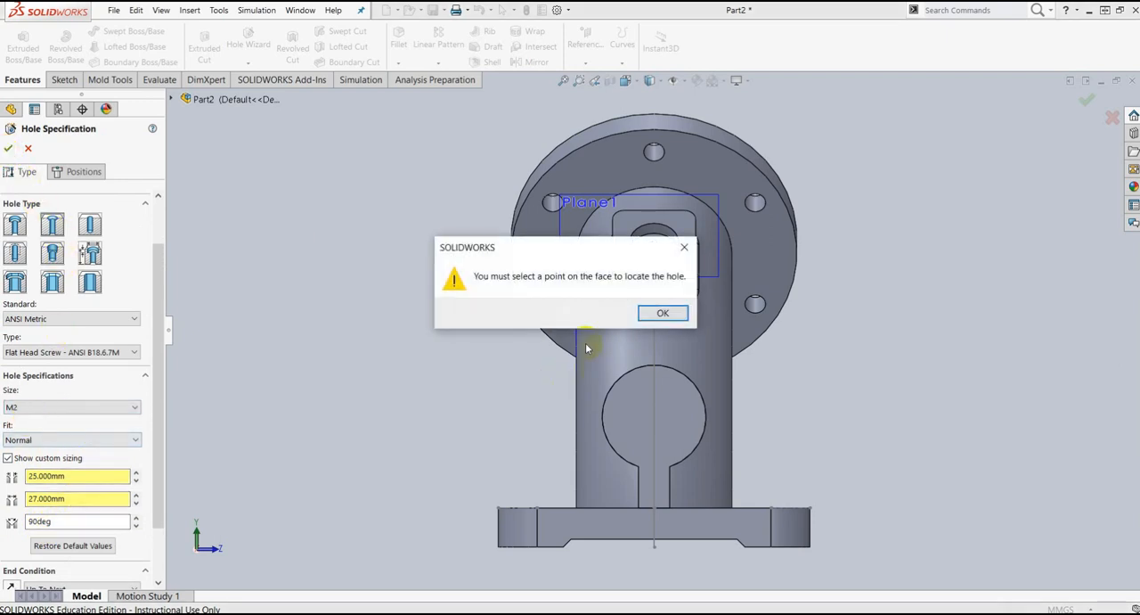
{"action": "left_click", "coordinate": [667, 313]}
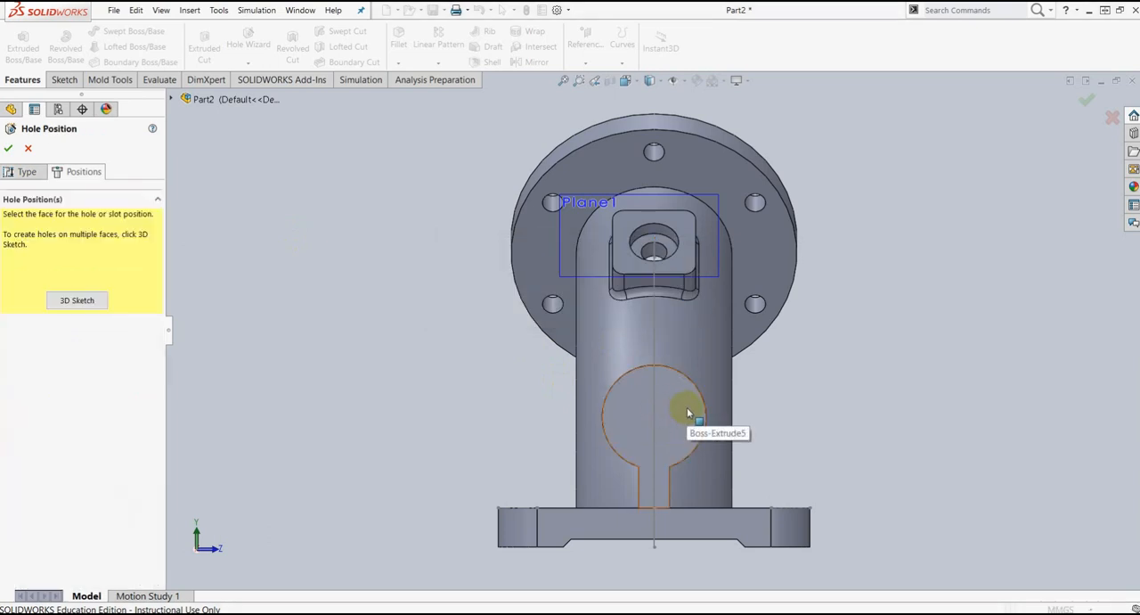
{"action": "left_click", "coordinate": [687, 412]}
{"action": "left_click", "coordinate": [654, 419]}
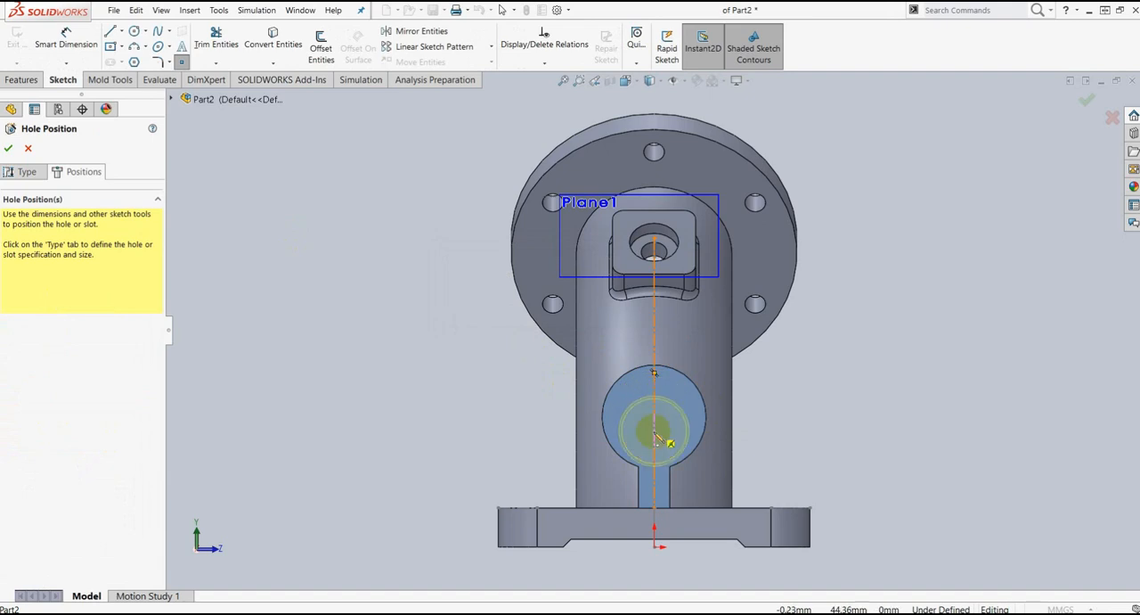
Step: Sketch a horizontal construction centerline about 40 mm long across the full diameter of the round boss's end face
{"action": "left_click", "coordinate": [122, 32]}
{"action": "left_click", "coordinate": [132, 60]}
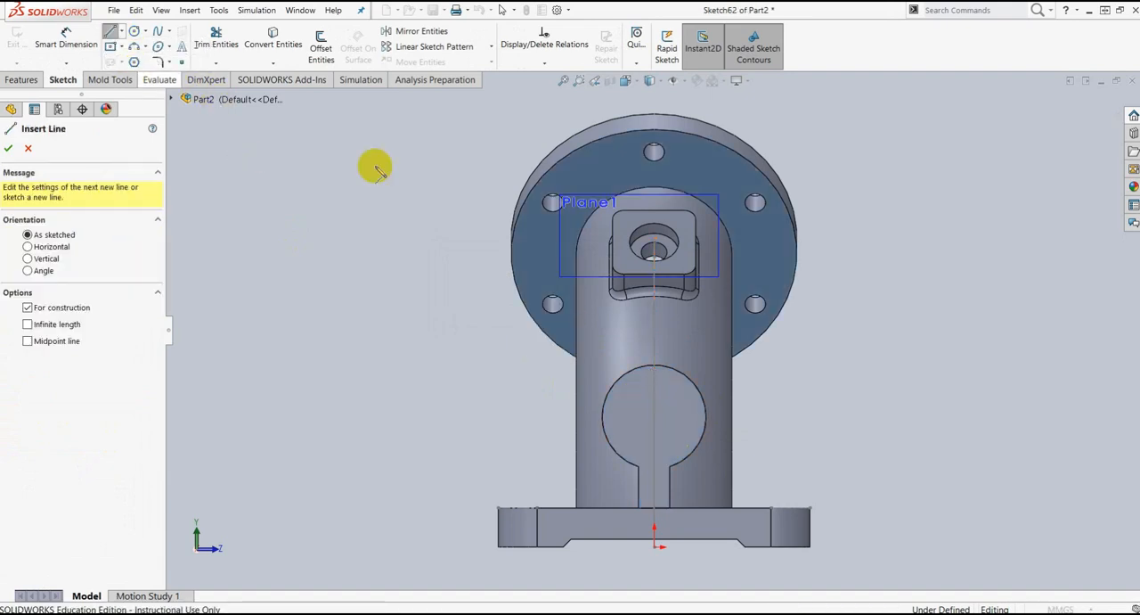
{"action": "scroll", "coordinate": [656, 407], "scroll_direction": "down", "scroll_amount": 5}
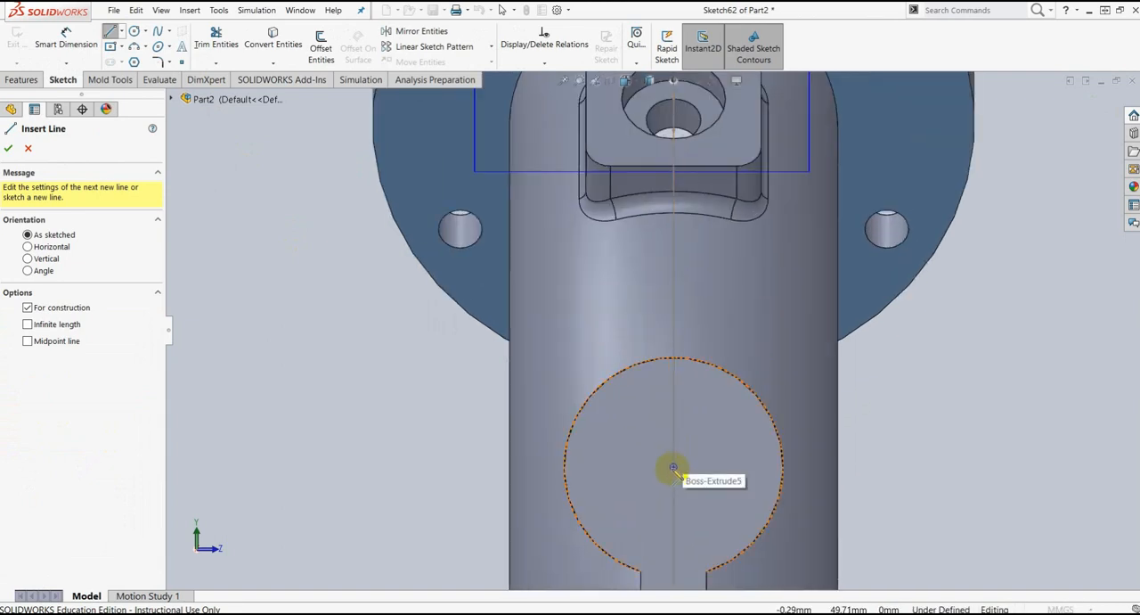
{"action": "left_click", "coordinate": [564, 467]}
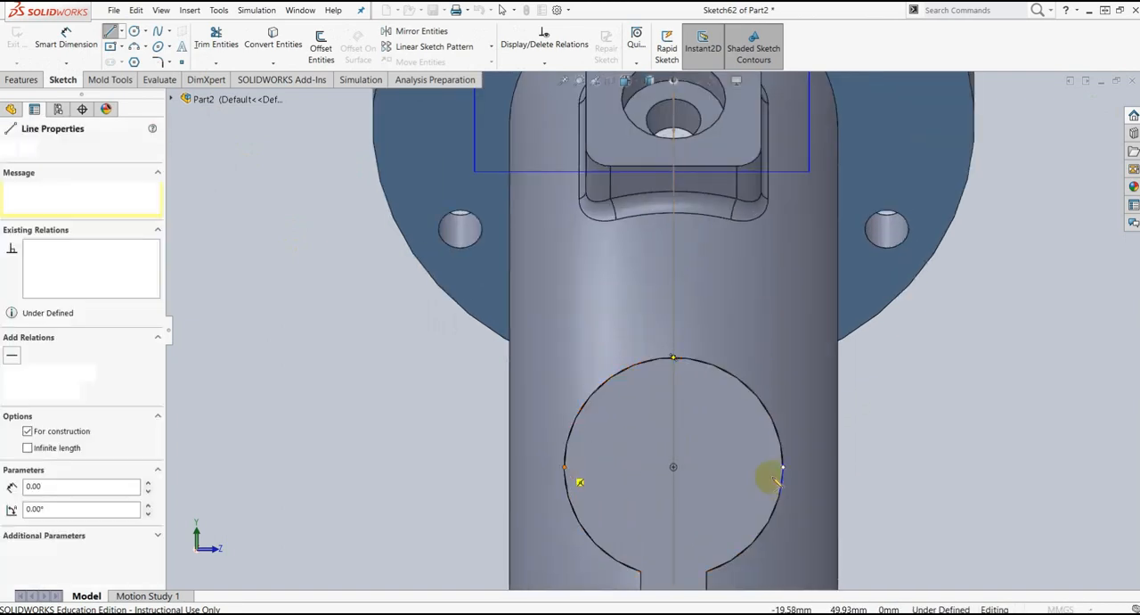
{"action": "left_click", "coordinate": [783, 465]}
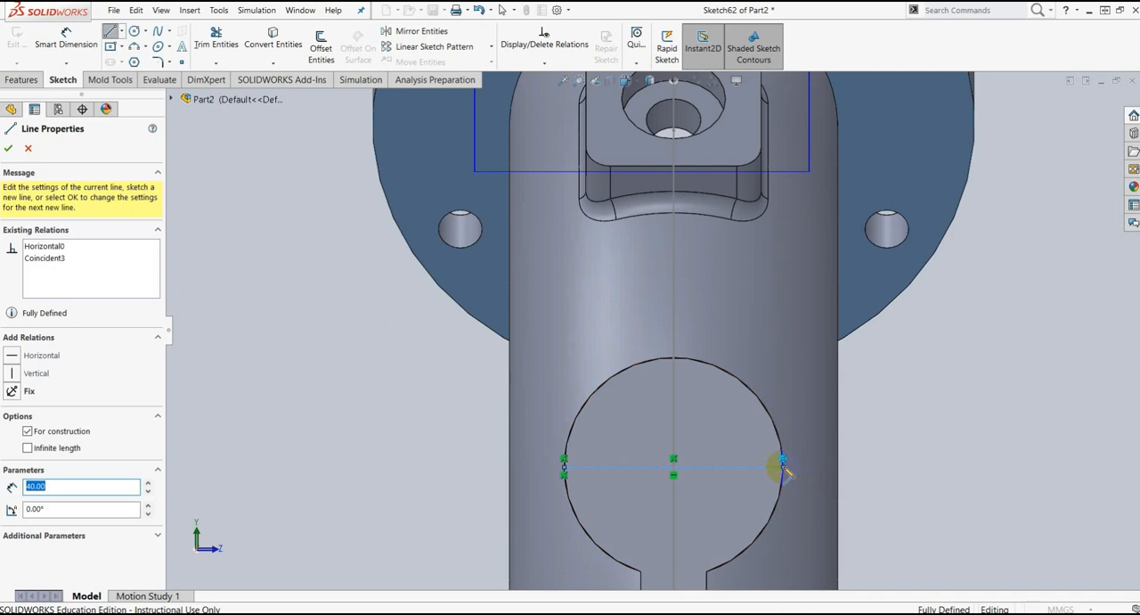
{"action": "key", "text": "Escape"}
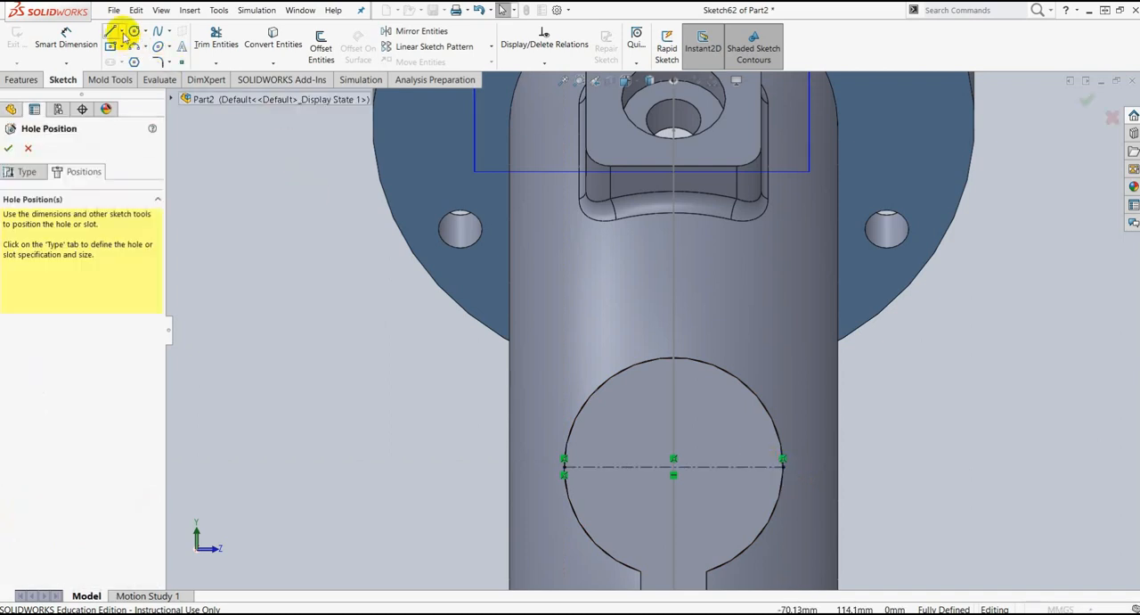
Step: Sketch a vertical construction centerline about 39.6 mm long from the boss circle's topmost point down through its center
{"action": "left_click", "coordinate": [125, 35]}
{"action": "left_click", "coordinate": [134, 57]}
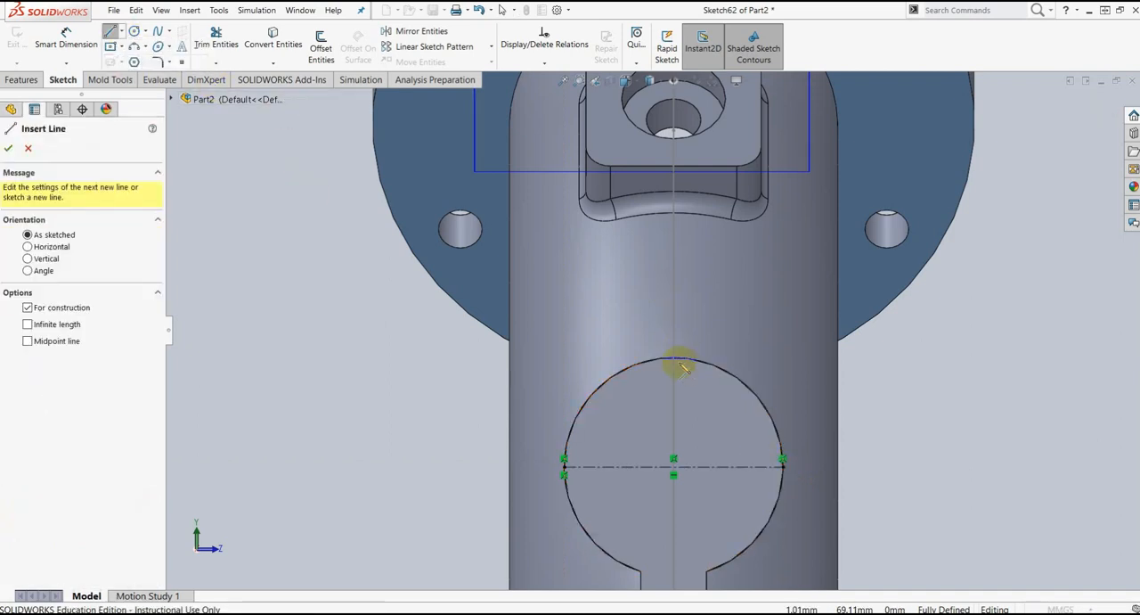
{"action": "left_click", "coordinate": [674, 359]}
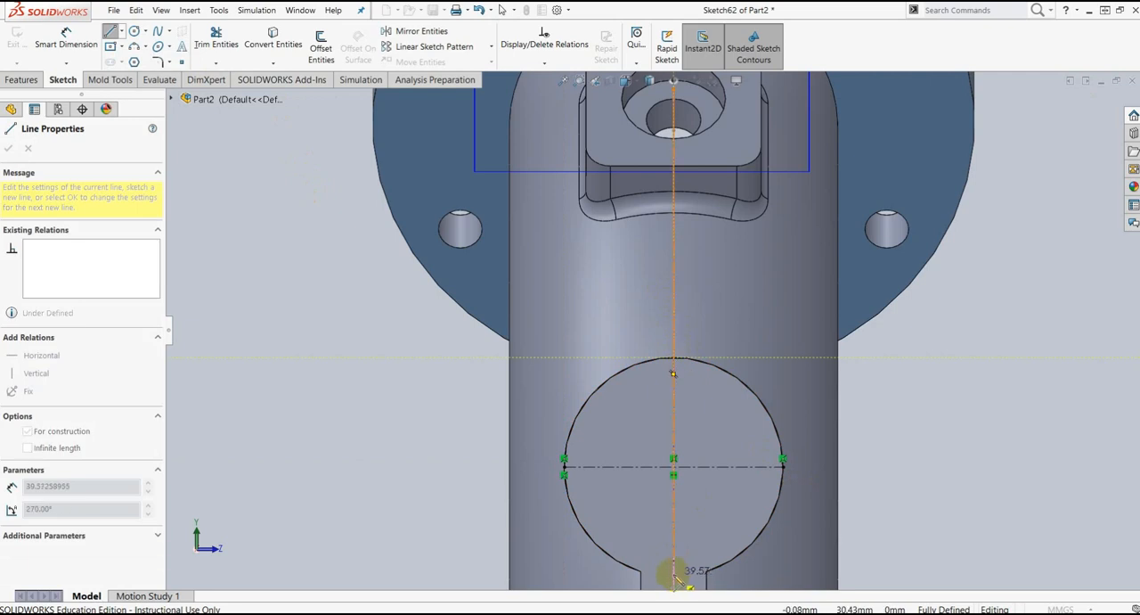
{"action": "left_click", "coordinate": [675, 575]}
{"action": "key", "text": "Escape"}
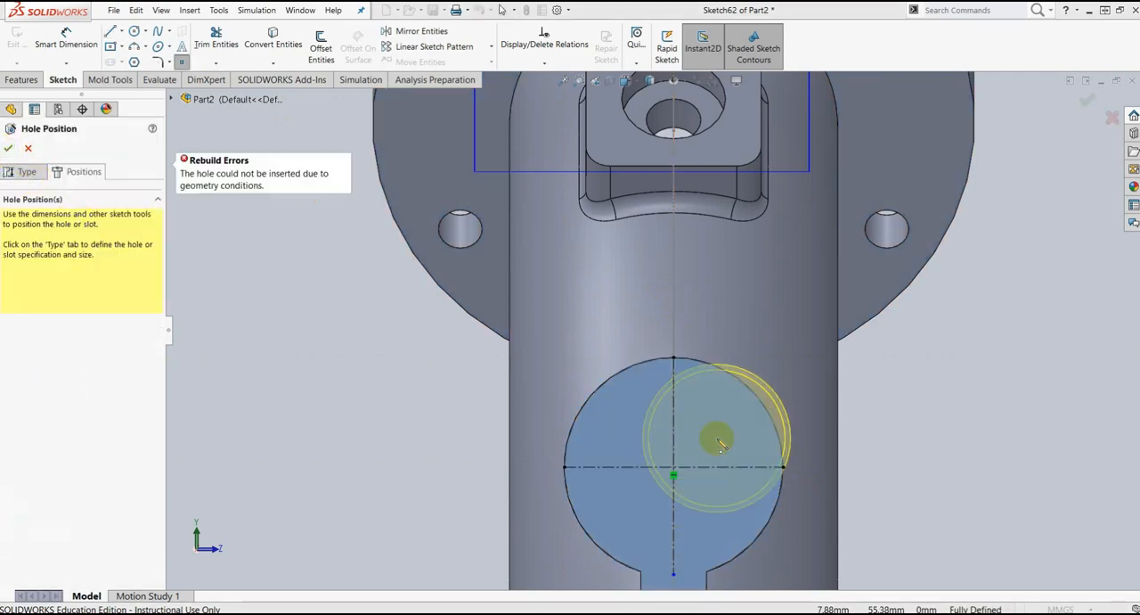
Step: Place the countersunk hole where the two centerlines cross on the round boss's face and finish the hole feature
{"action": "left_click", "coordinate": [674, 467]}
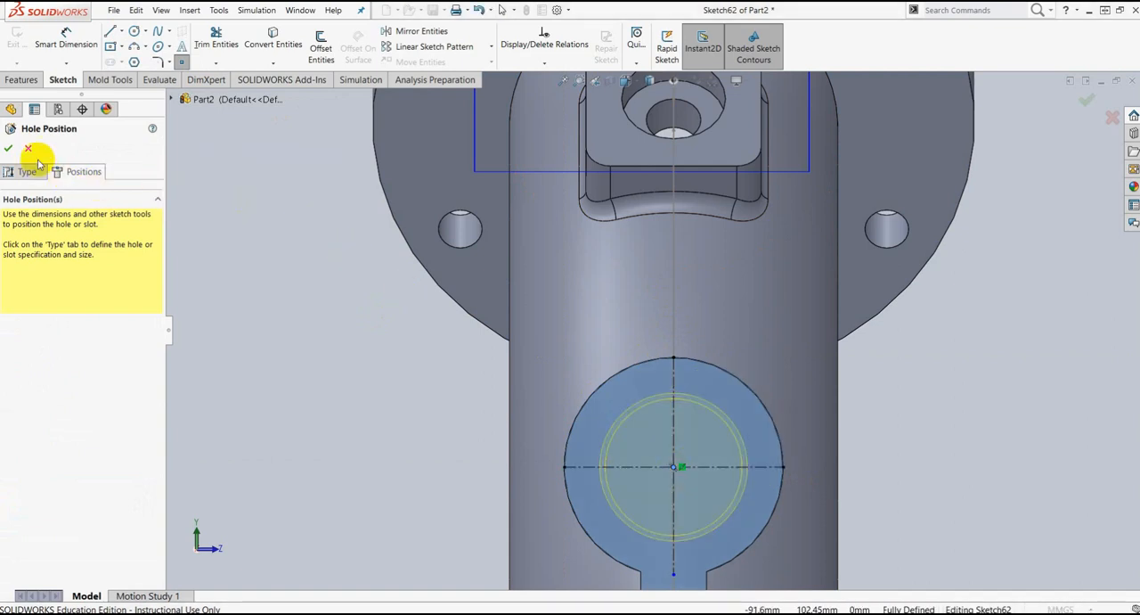
{"action": "left_click", "coordinate": [10, 149]}
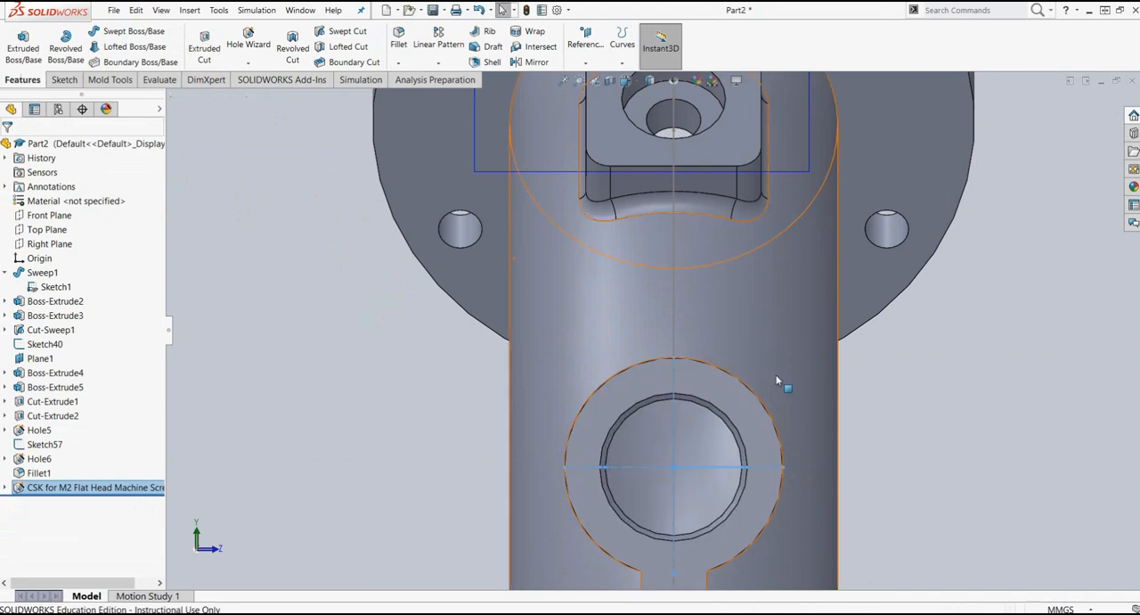
Step: Hide the sweep path Sketch1, the reference line Sketch40 and Plane1 to declutter the model view
{"action": "key", "text": "f"}
{"action": "middle_click_drag", "start_coordinate": [869, 372], "coordinate": [860, 192]}
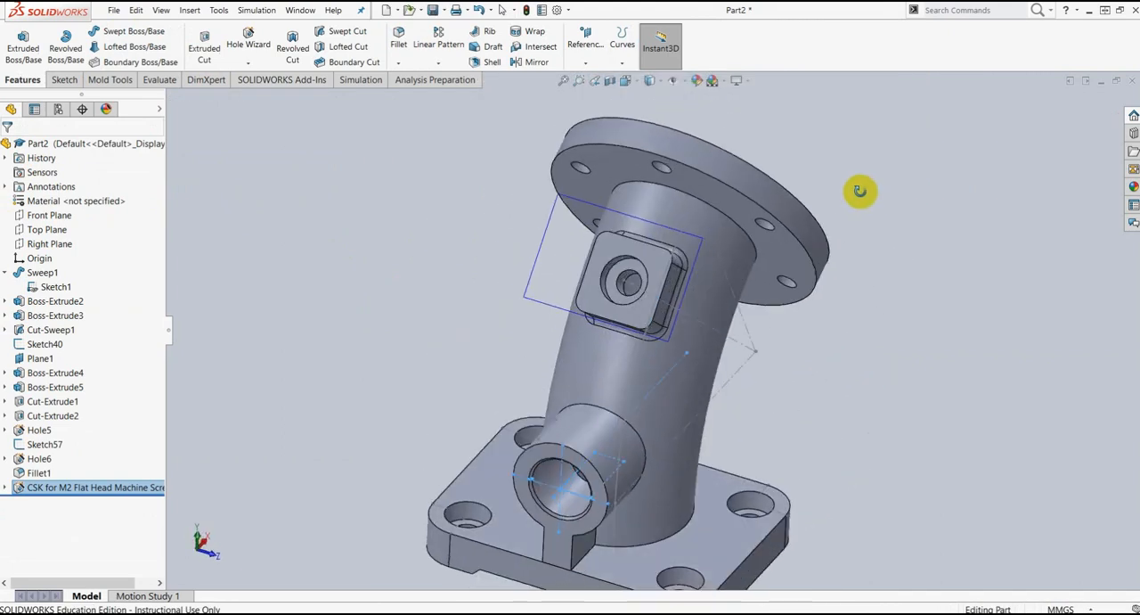
{"action": "scroll", "coordinate": [648, 450], "scroll_direction": "up", "scroll_amount": 2}
{"action": "middle_click_drag", "start_coordinate": [781, 404], "coordinate": [775, 339]}
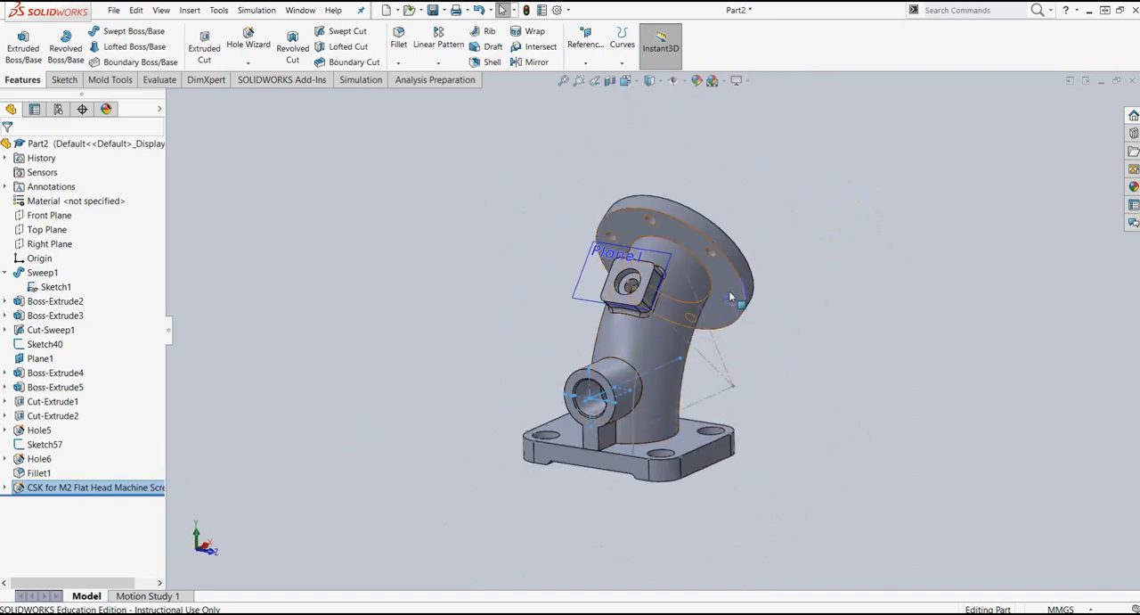
{"action": "scroll", "coordinate": [686, 312], "scroll_direction": "down", "scroll_amount": 3}
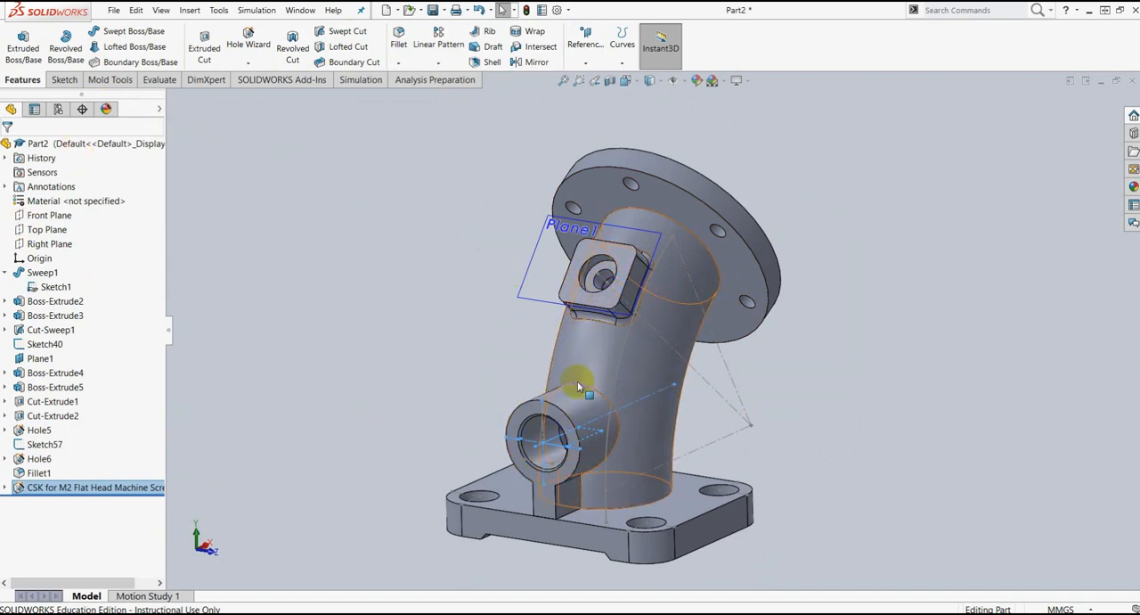
{"action": "middle_click_drag", "start_coordinate": [840, 374], "coordinate": [801, 376]}
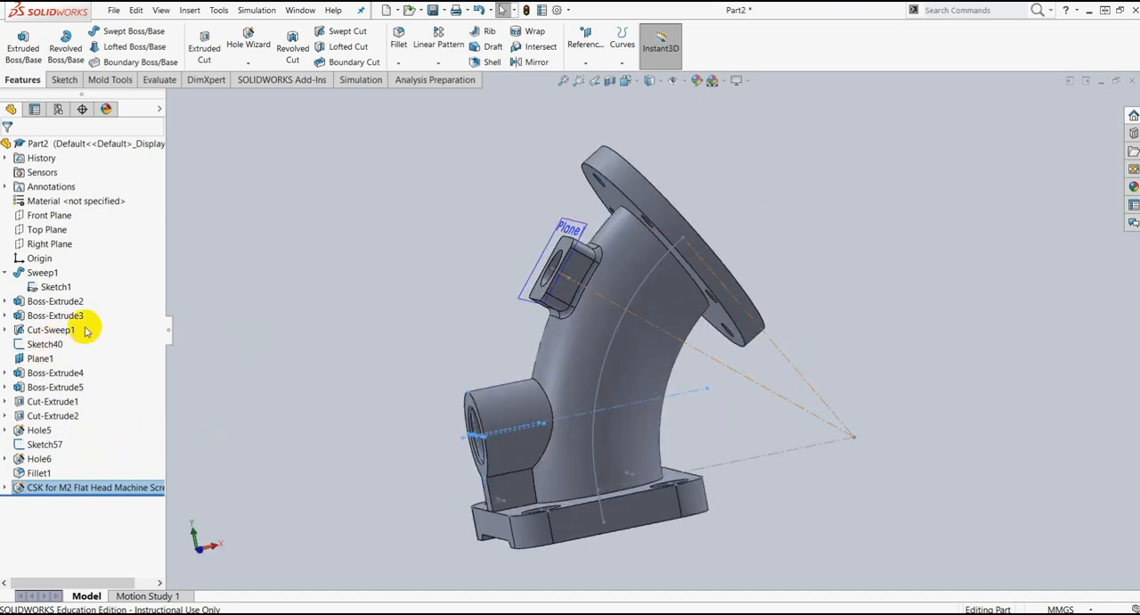
{"action": "left_click", "coordinate": [52, 287]}
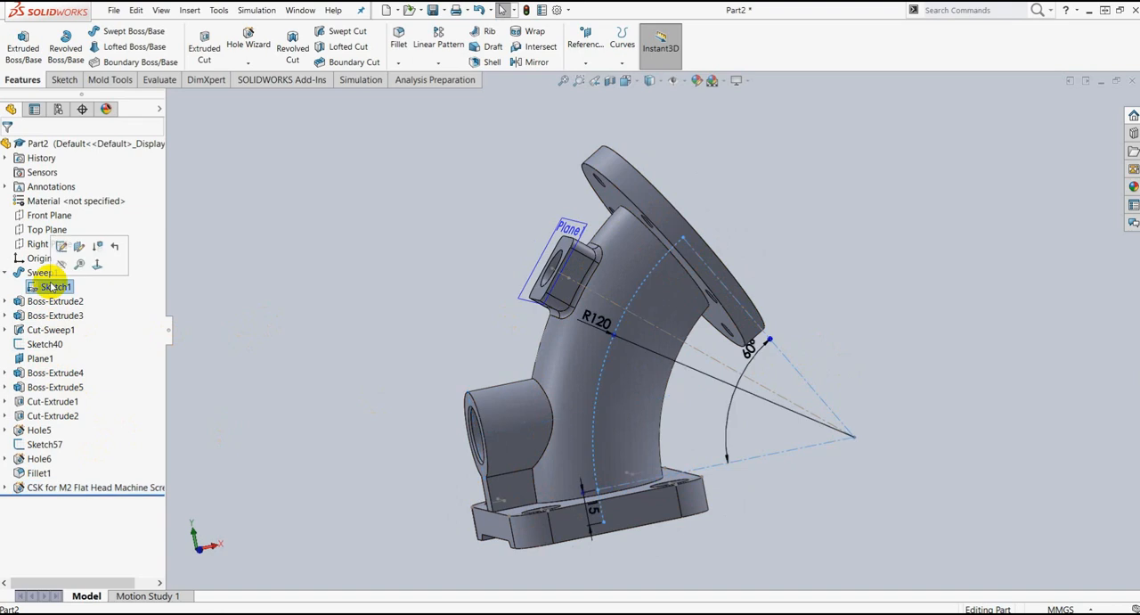
{"action": "left_click", "coordinate": [45, 344]}
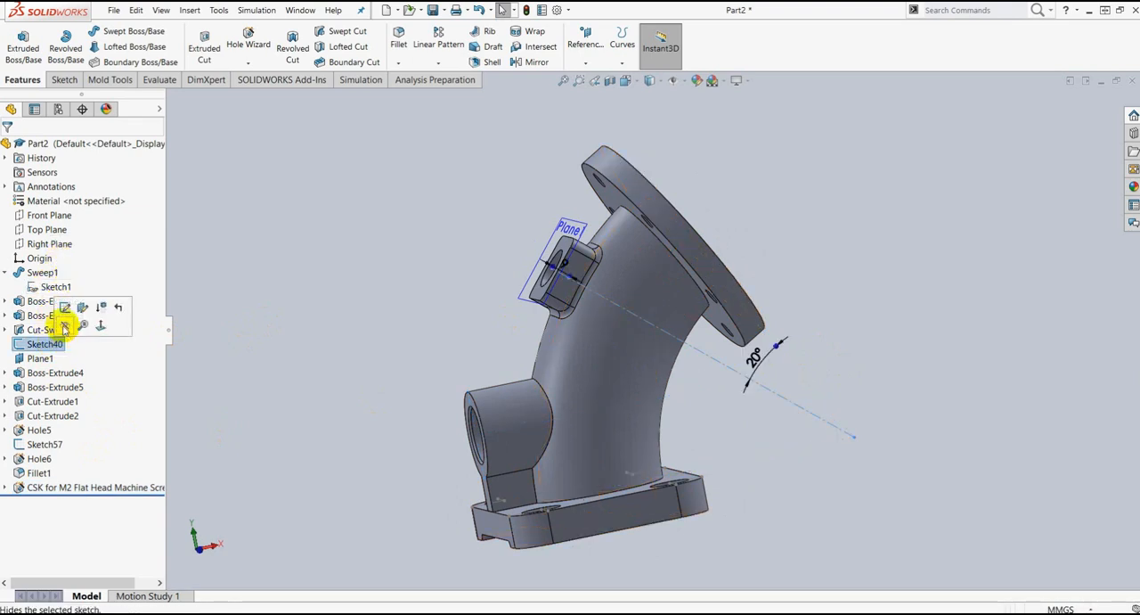
{"action": "left_click", "coordinate": [64, 308]}
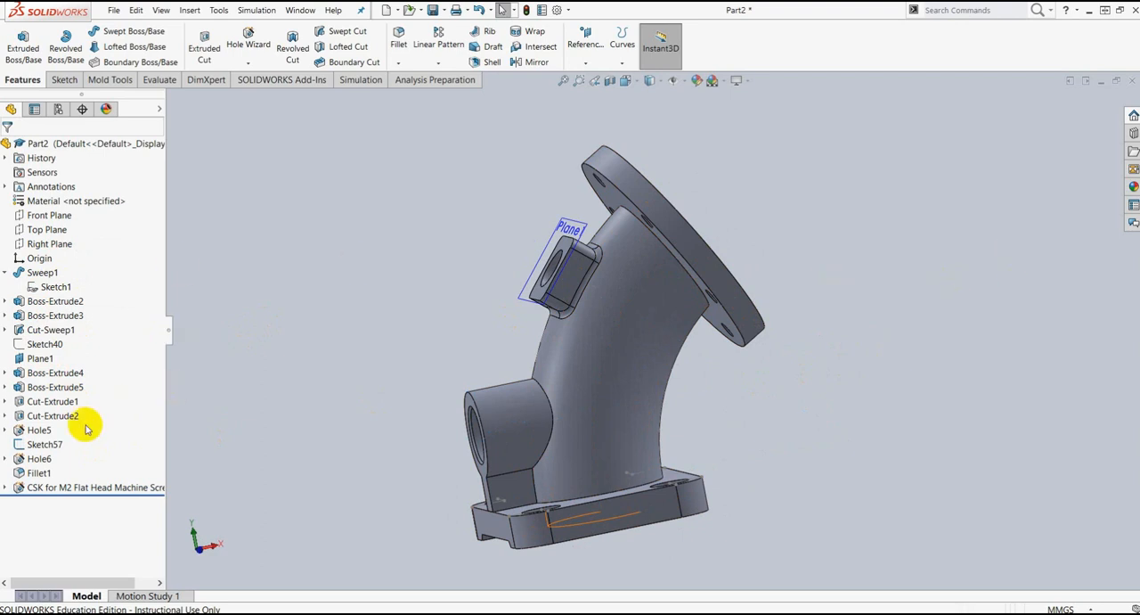
{"action": "left_click", "coordinate": [39, 360]}
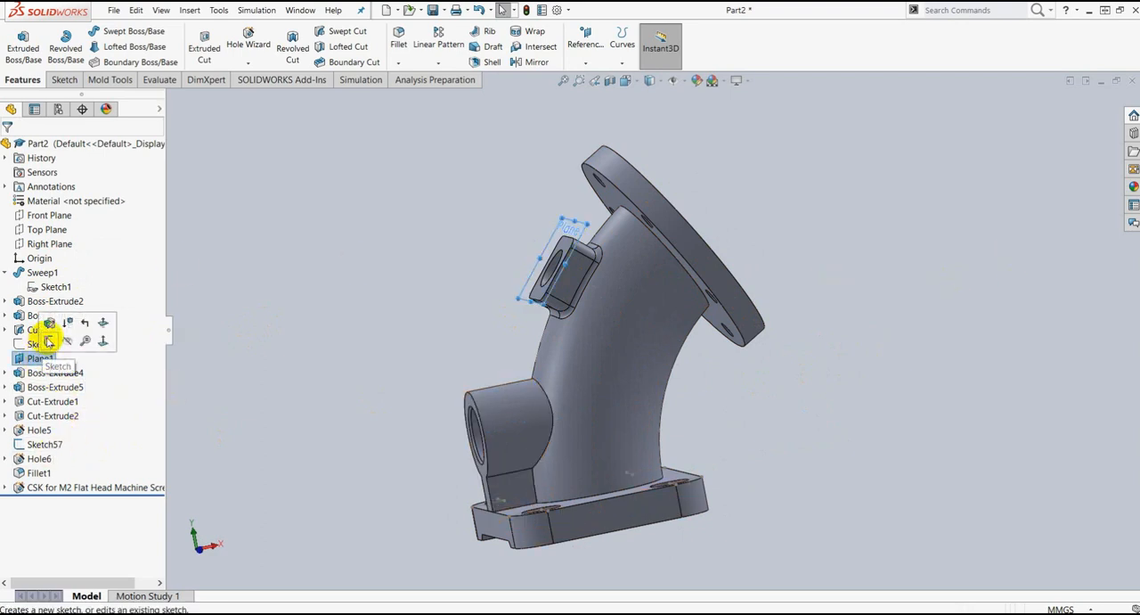
{"action": "left_click", "coordinate": [60, 343]}
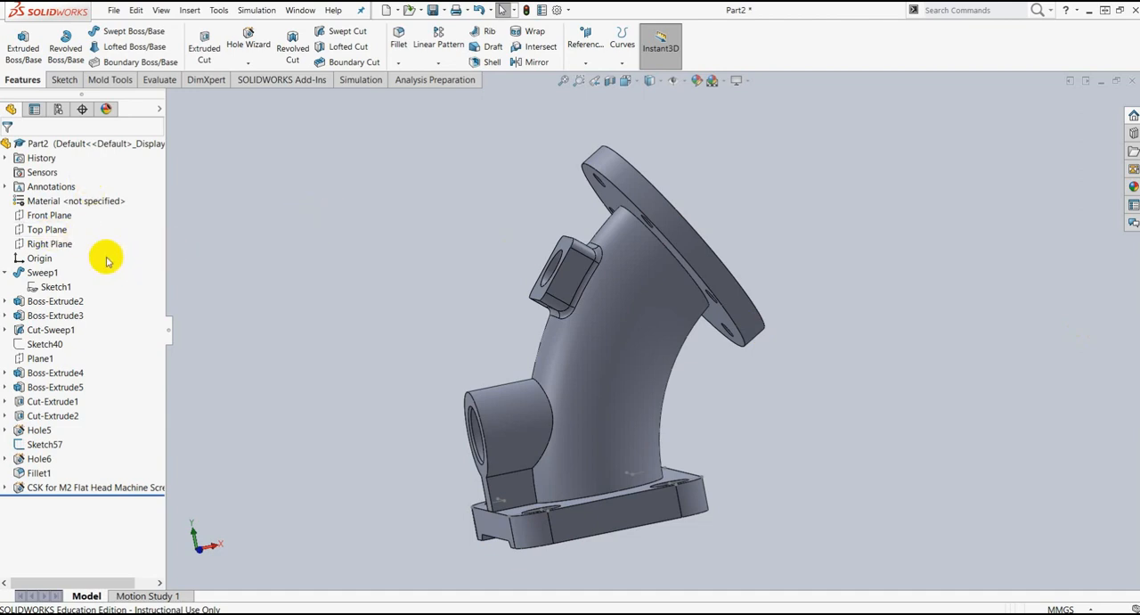
Step: Change the whole part's appearance to a crimson red color with red 255 and green 2
{"action": "left_click", "coordinate": [63, 146]}
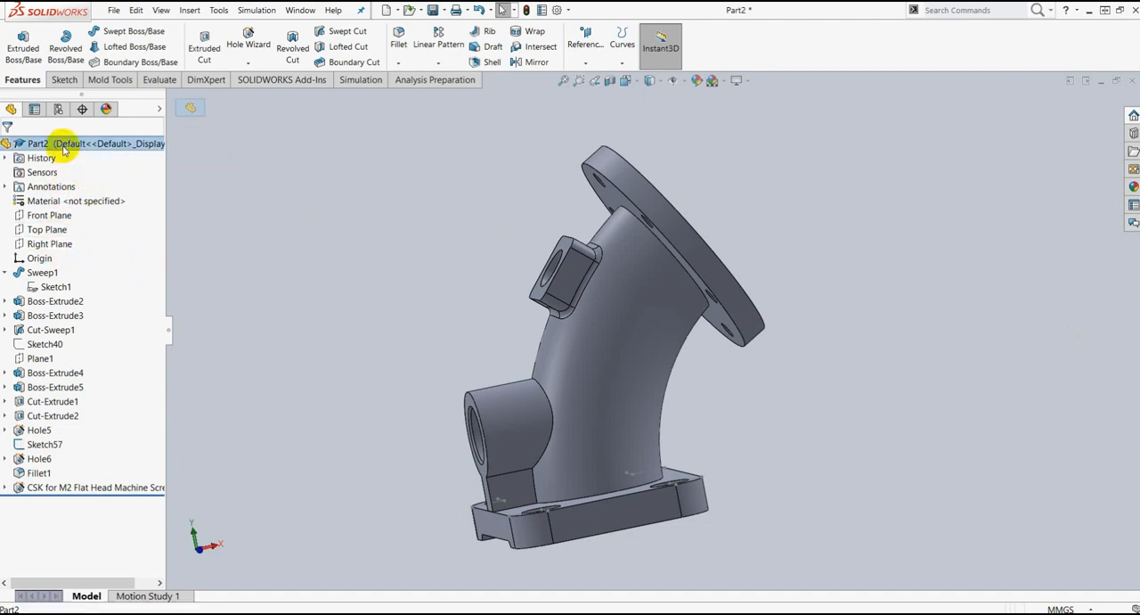
{"action": "right_click", "coordinate": [63, 149]}
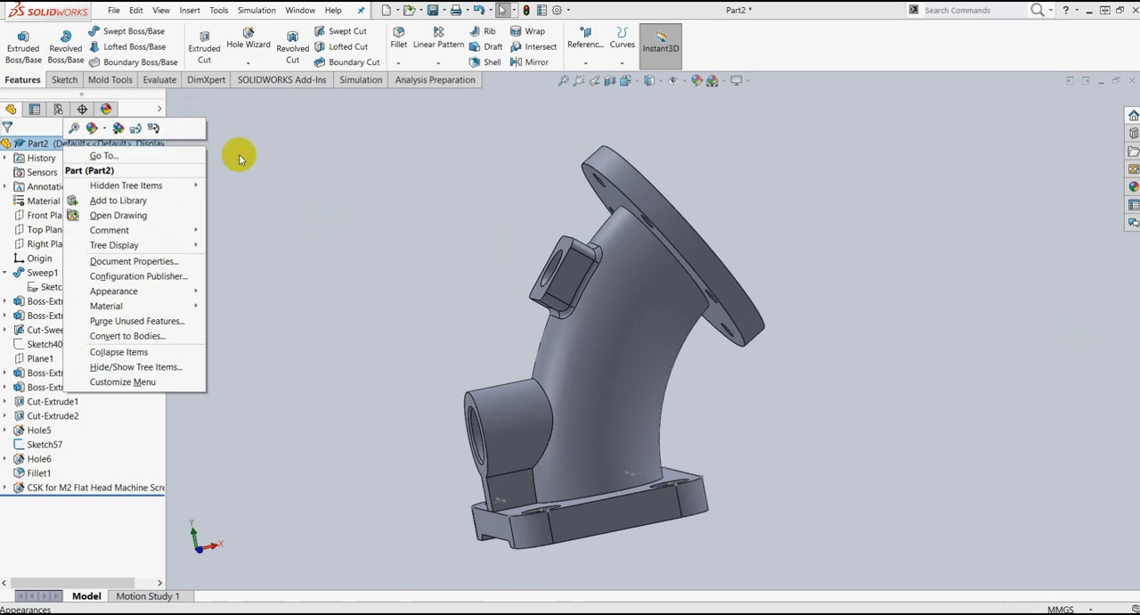
{"action": "left_click", "coordinate": [91, 130]}
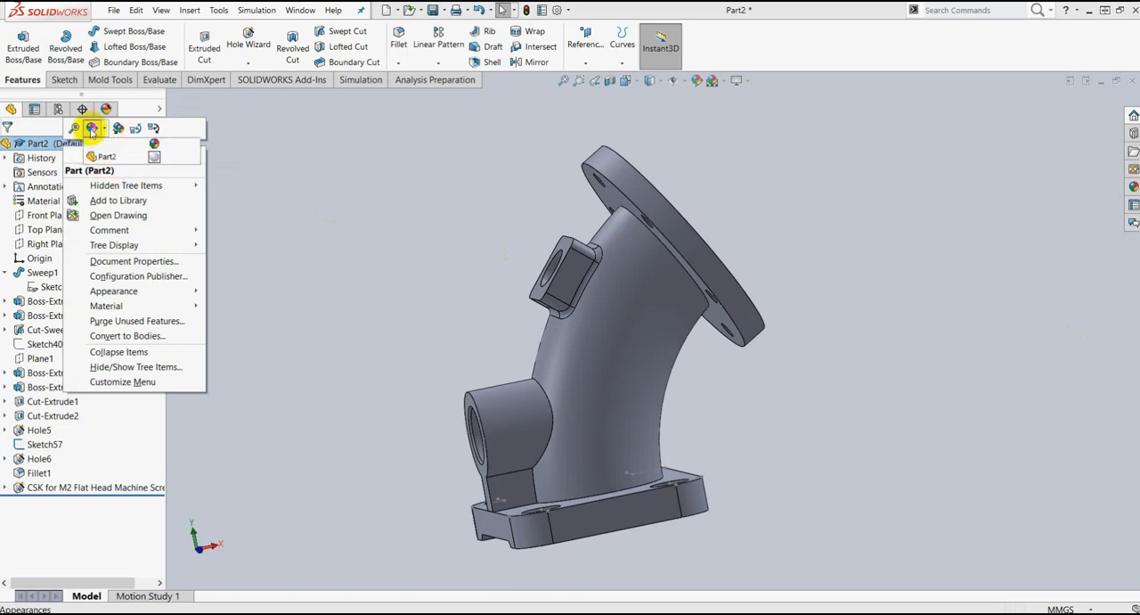
{"action": "left_click", "coordinate": [101, 154]}
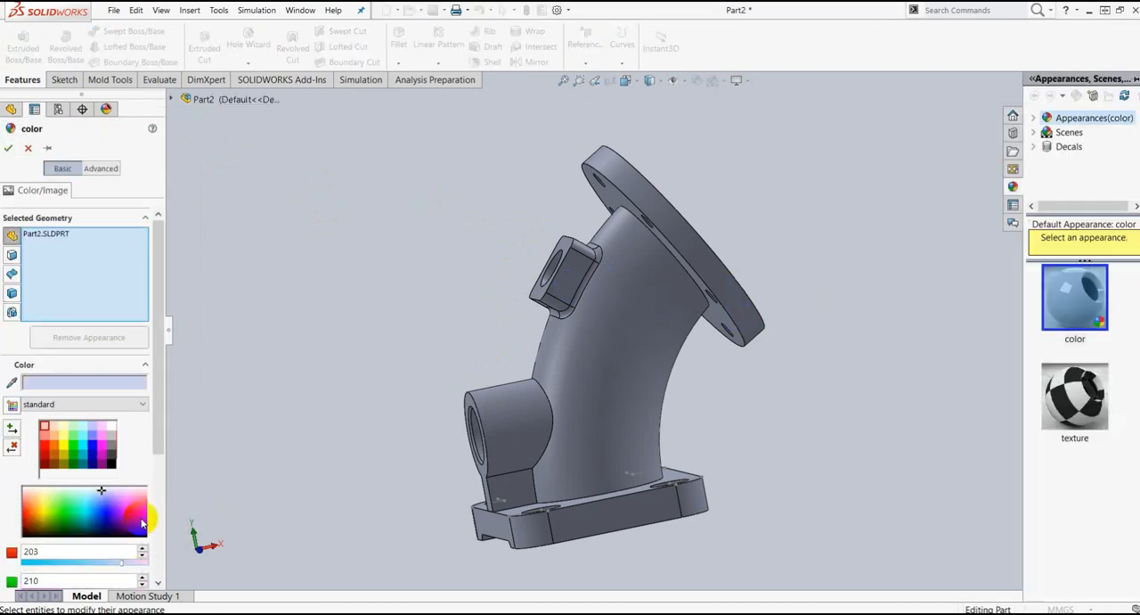
{"action": "left_click", "coordinate": [141, 513]}
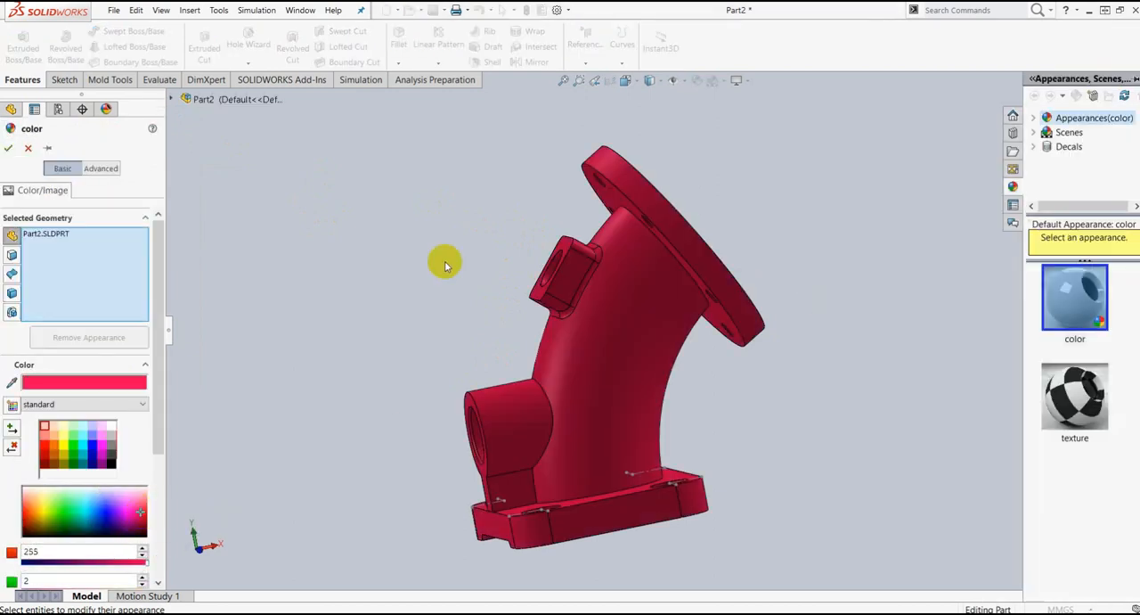
{"action": "left_click", "coordinate": [8, 152]}
Step: Section the elbow along the Front Plane with 0 mm offset and examine its internal bores and wall profile
{"action": "middle_click_drag", "start_coordinate": [656, 376], "coordinate": [721, 268]}
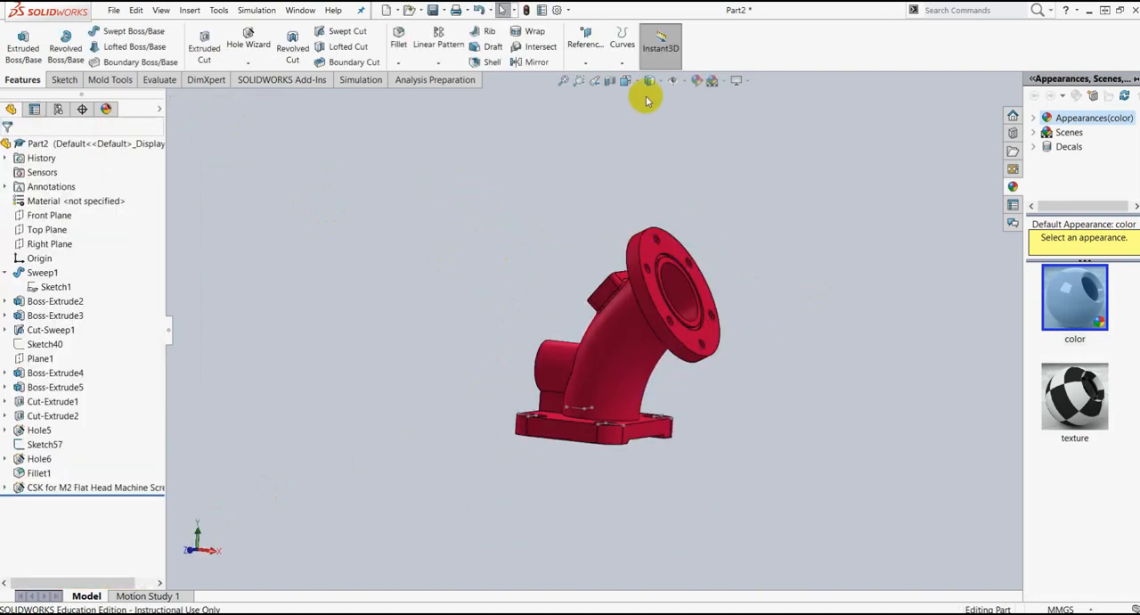
{"action": "left_click", "coordinate": [608, 83]}
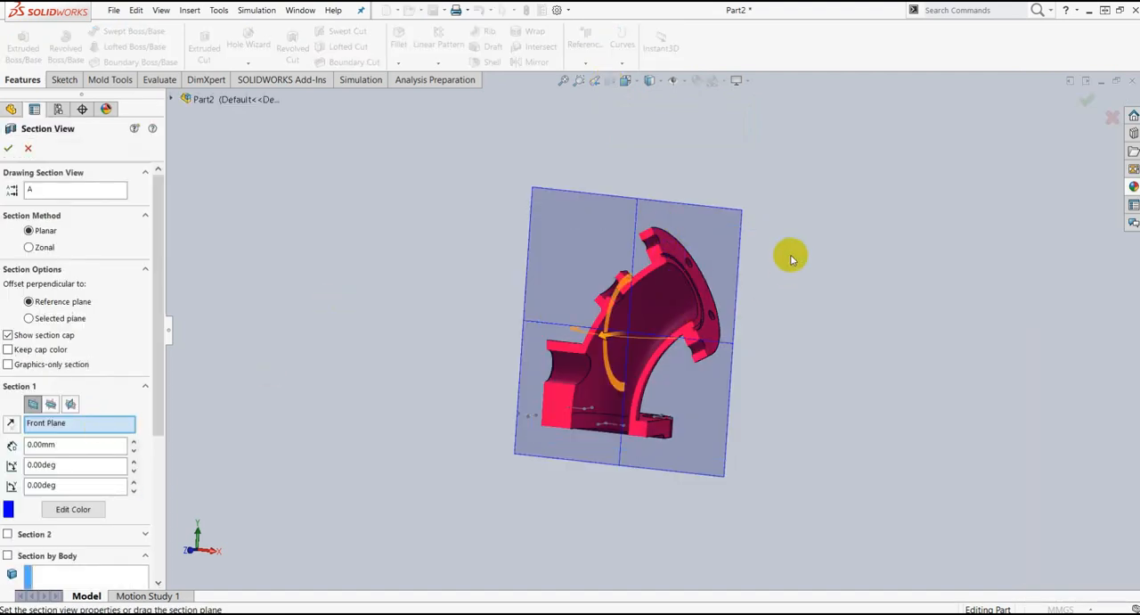
{"action": "left_click", "coordinate": [1087, 100]}
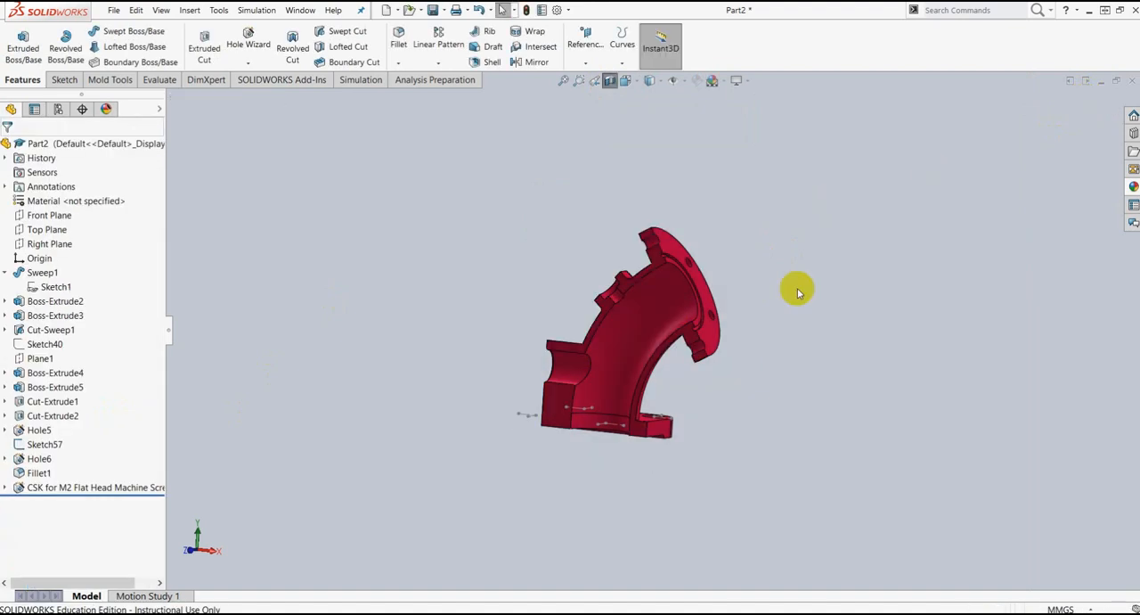
{"action": "middle_click_drag", "start_coordinate": [801, 298], "coordinate": [856, 275]}
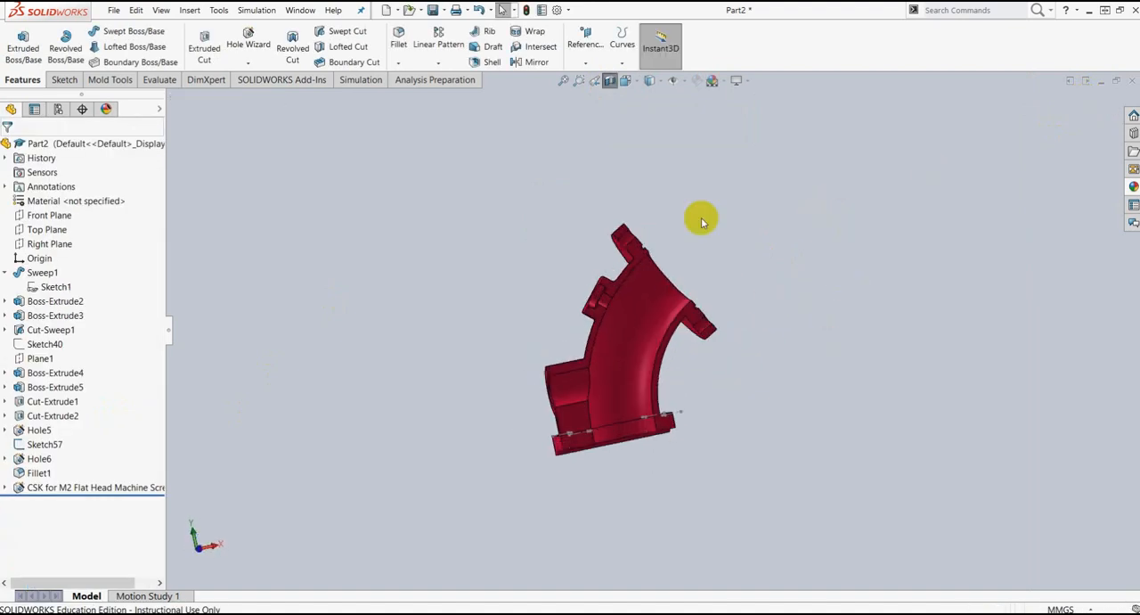
{"action": "scroll", "coordinate": [627, 285], "scroll_direction": "down", "scroll_amount": 3}
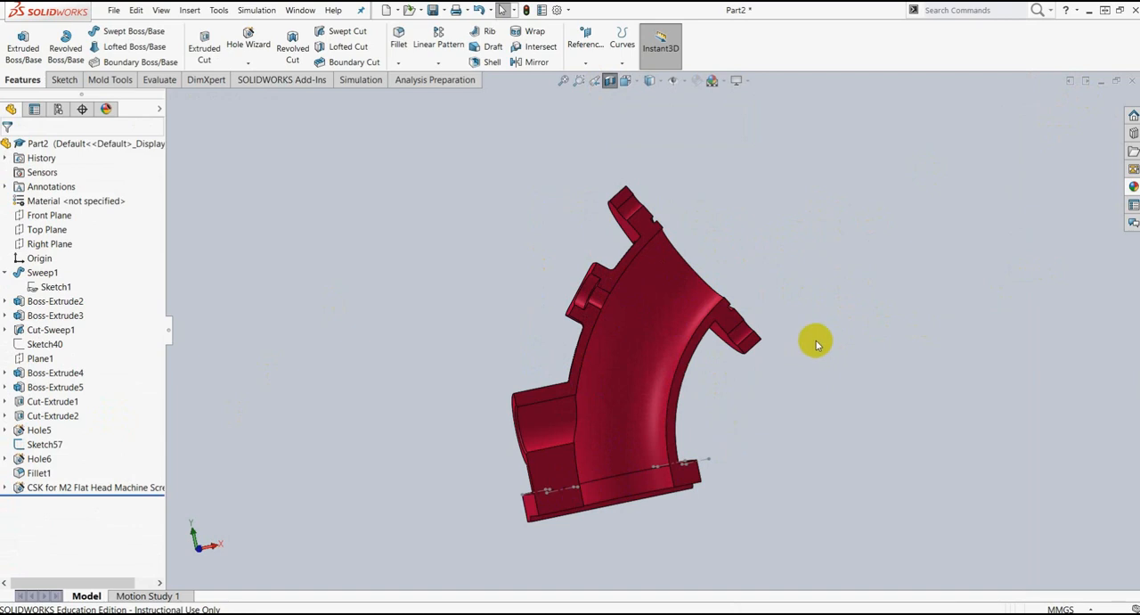
{"action": "middle_click_drag", "start_coordinate": [847, 288], "coordinate": [860, 348]}
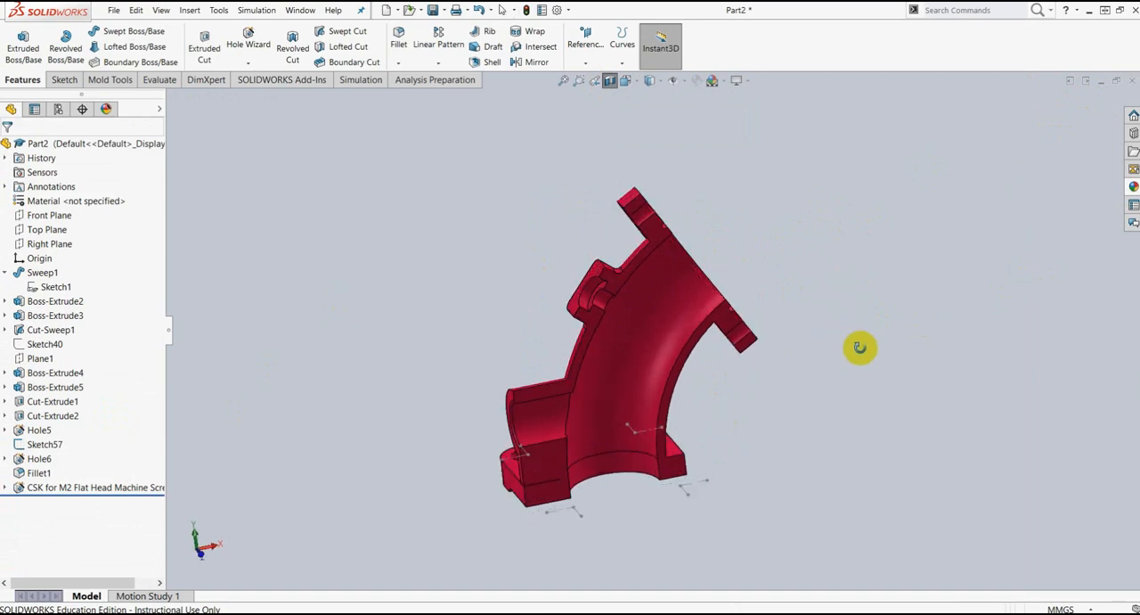